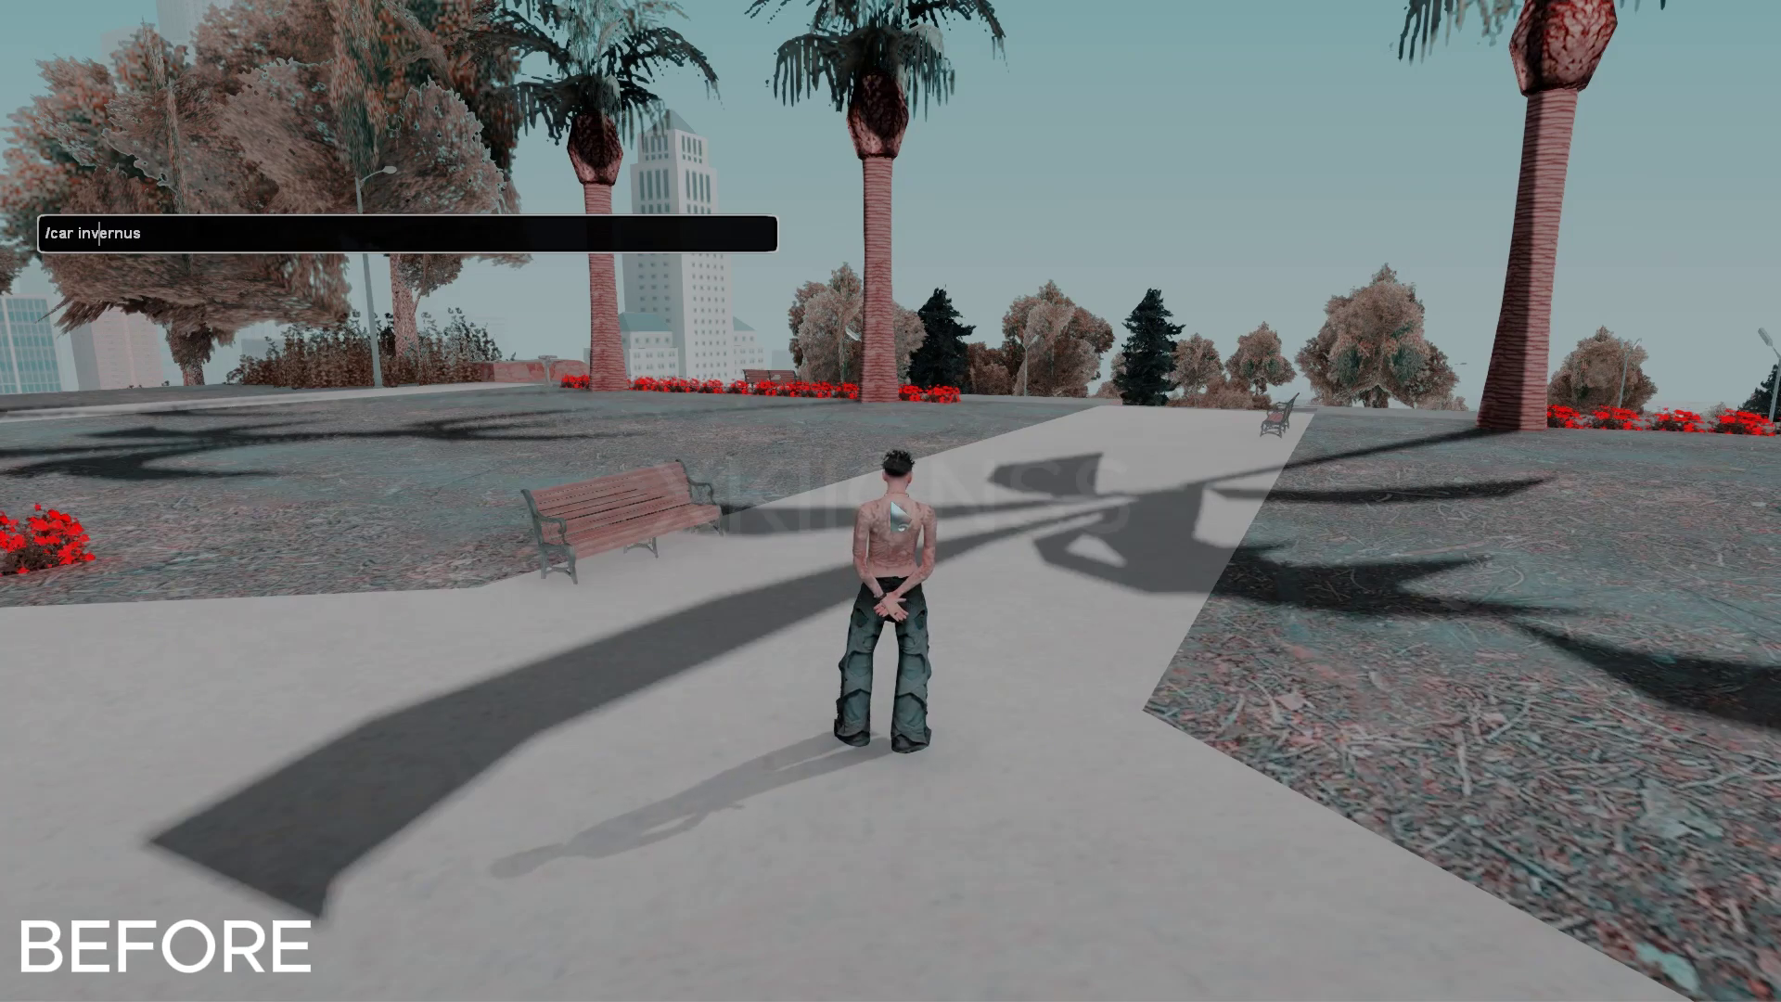
Spawn an Infernus, teleport to Grove Street, set the time to 24 and open the ReShade overlay.
{"action": "key", "text": "Return"}
{"action": "key", "text": "t"}
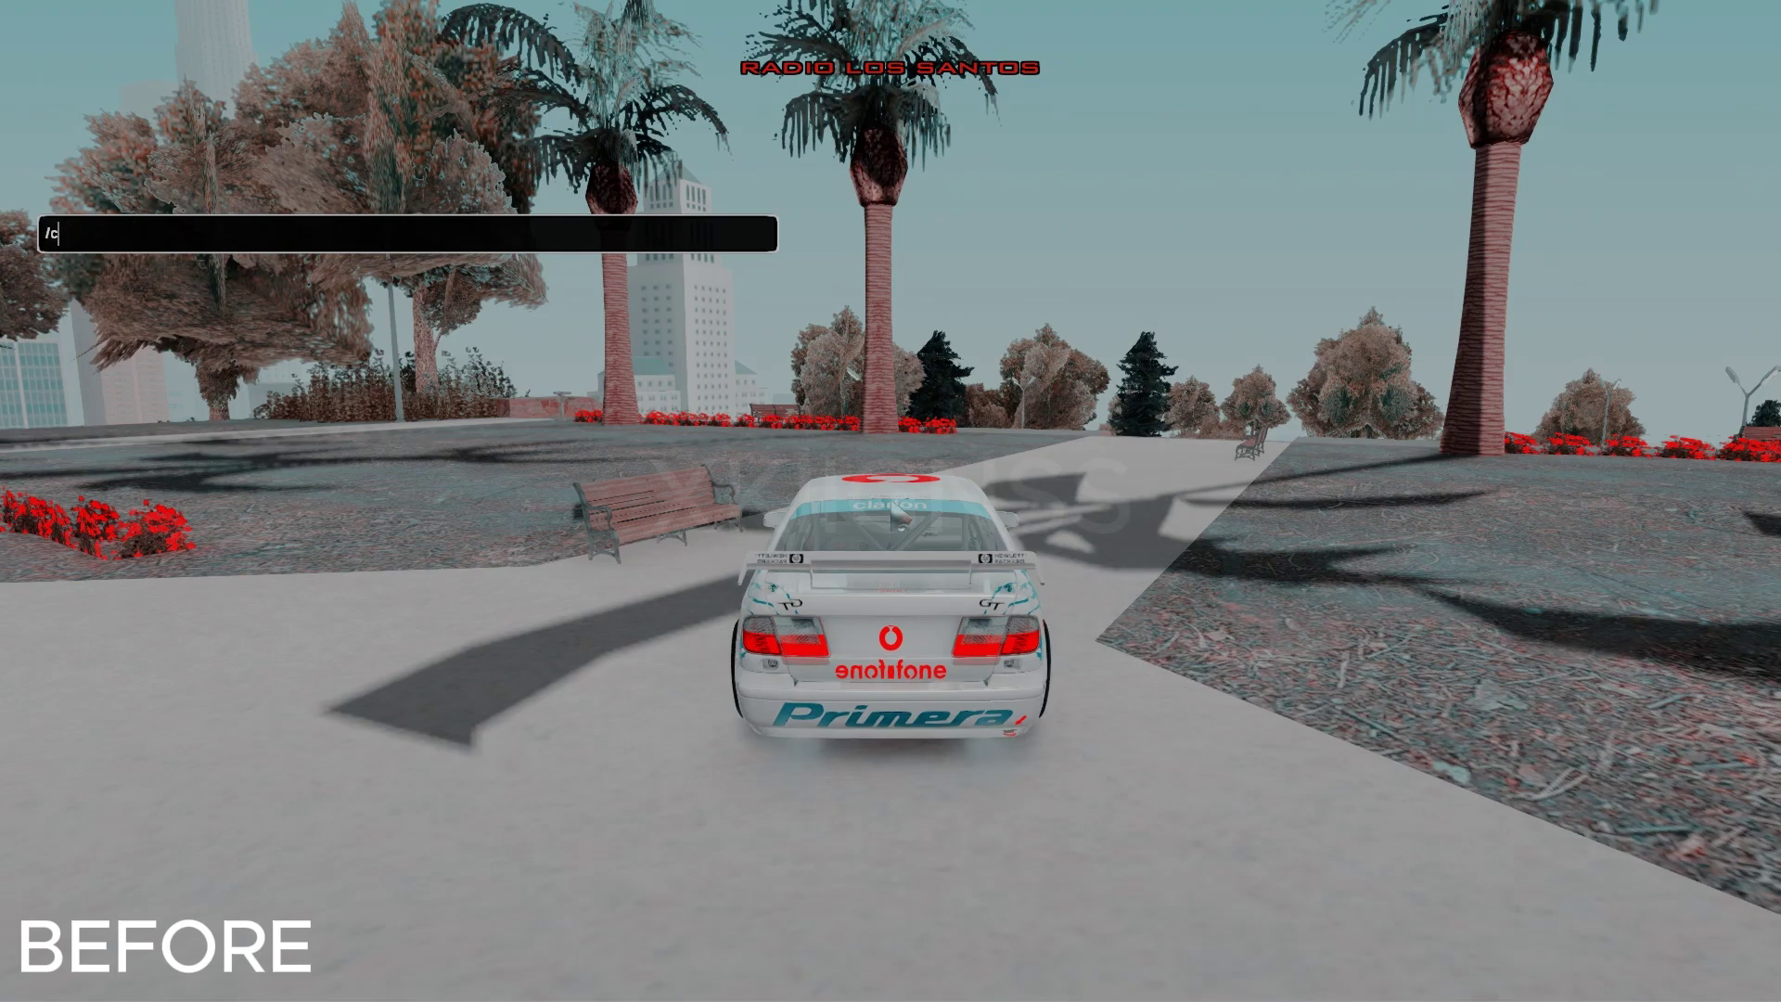
{"action": "key", "text": "BackSpace"}
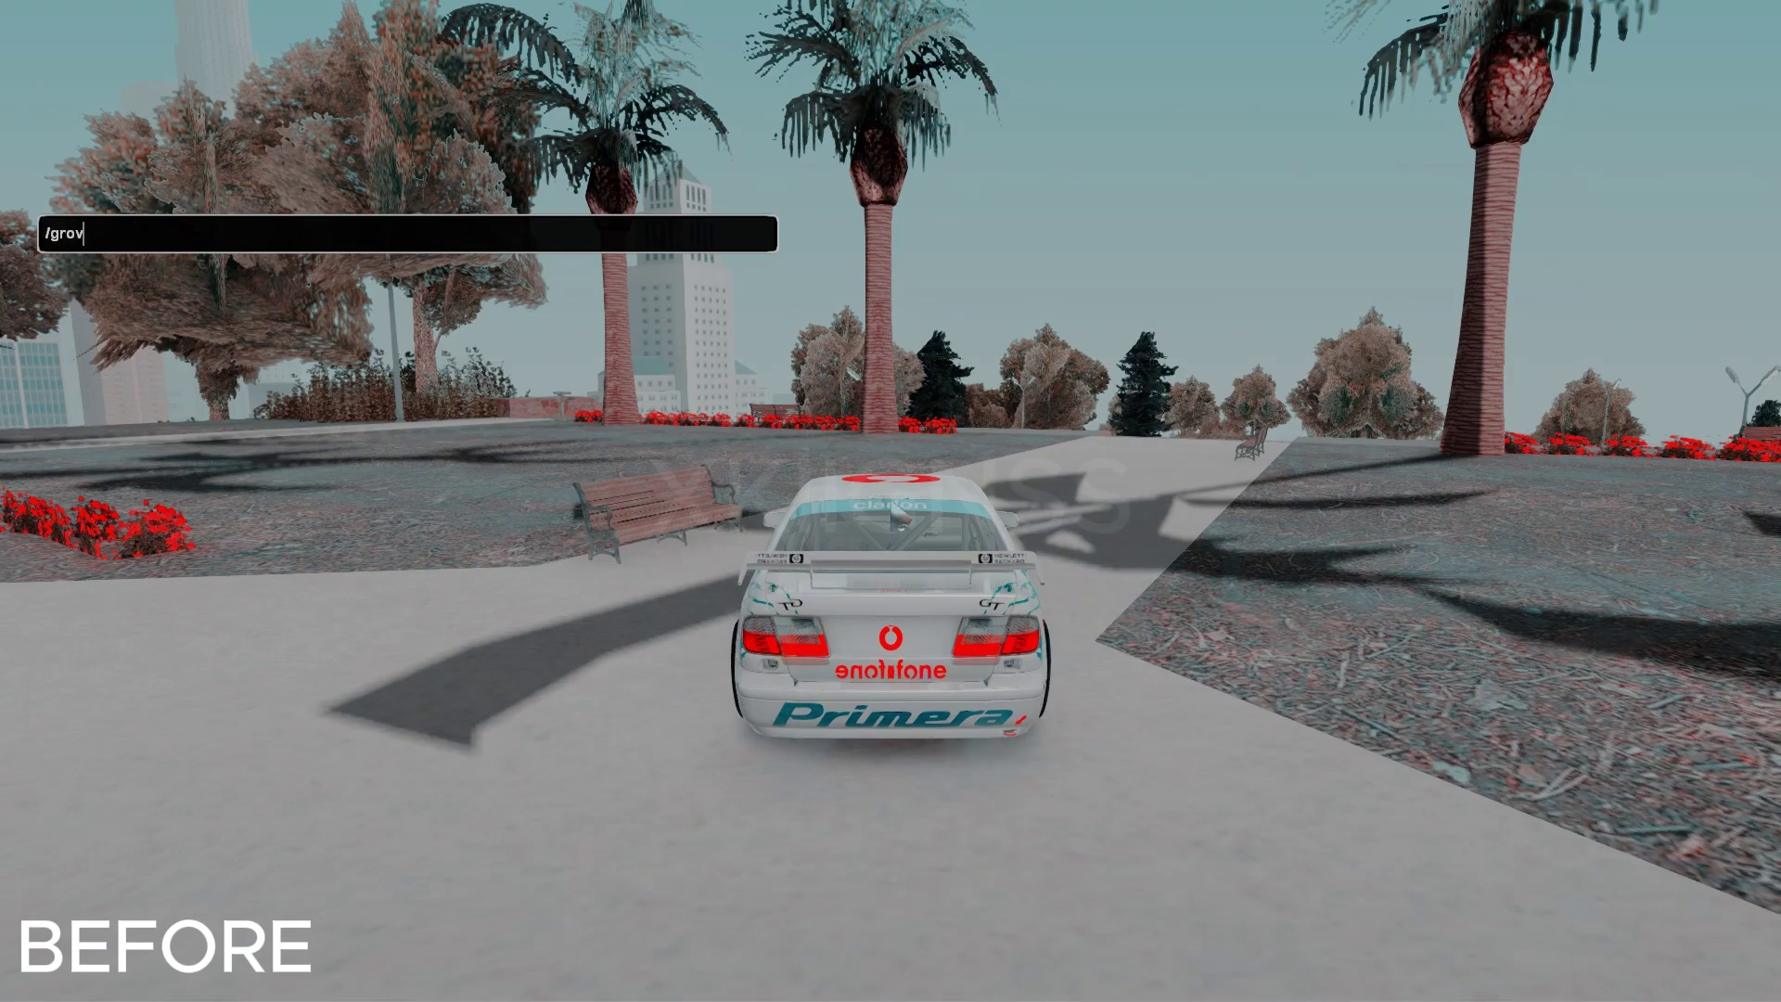
{"action": "key", "text": "Return"}
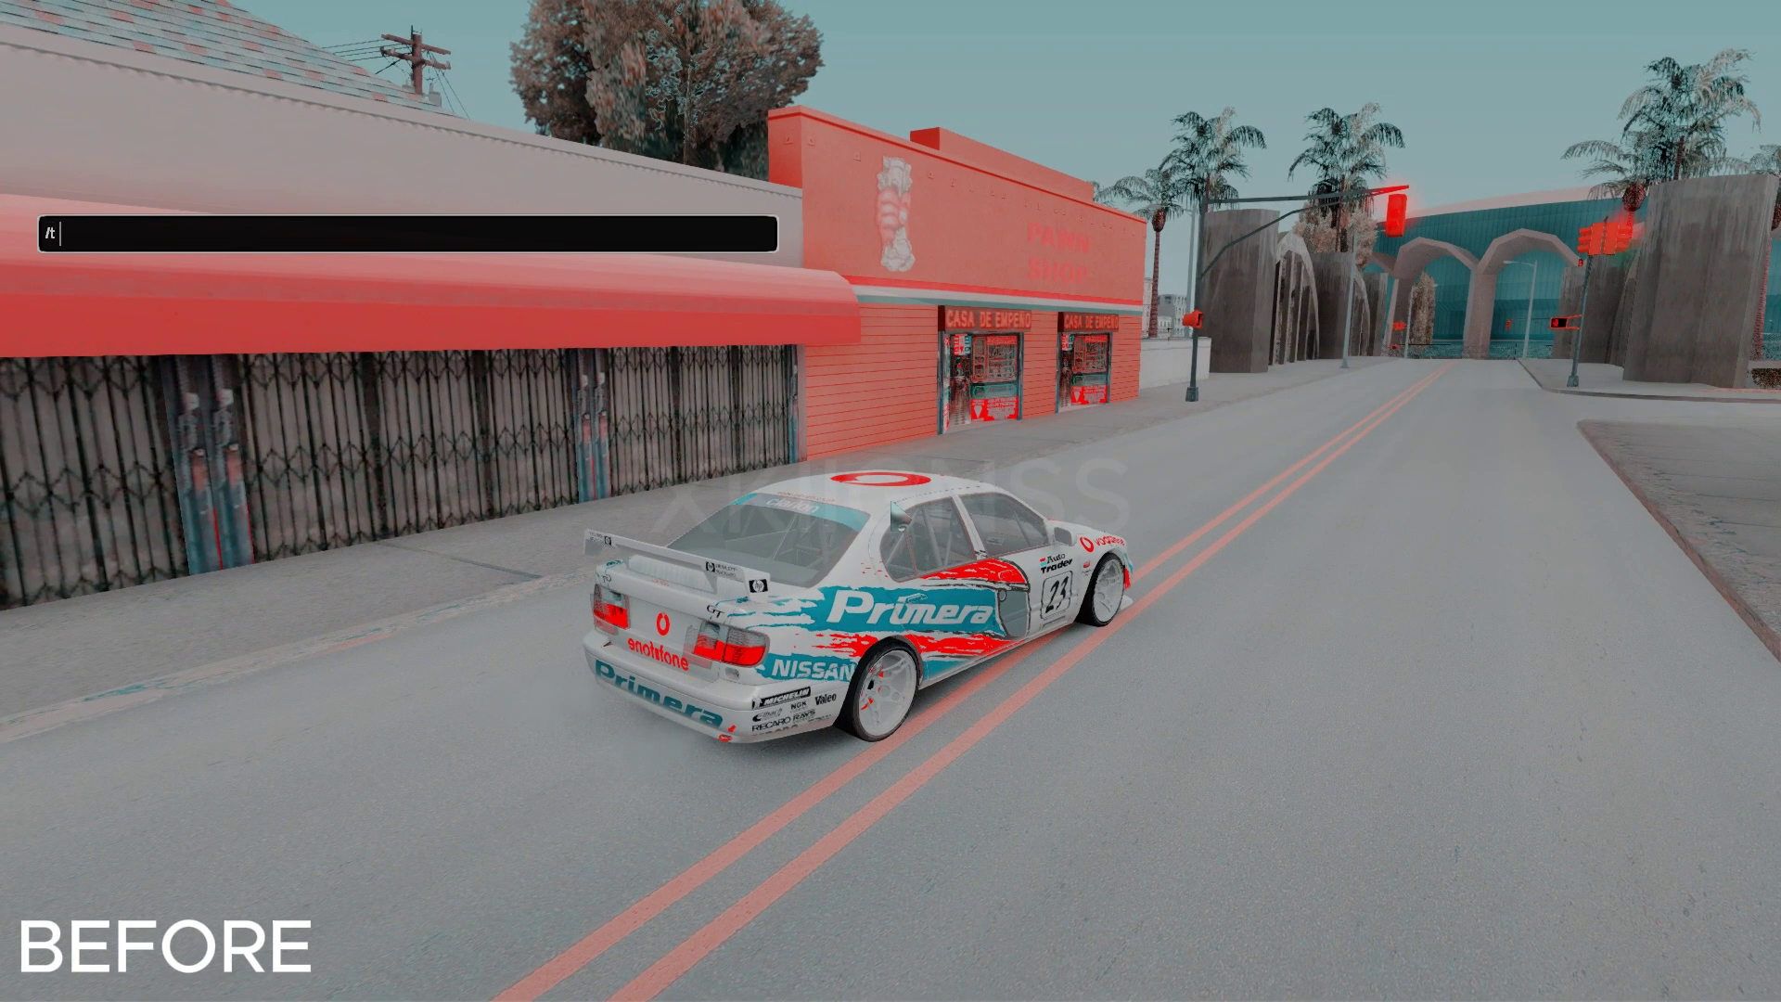
{"action": "key", "text": "Return"}
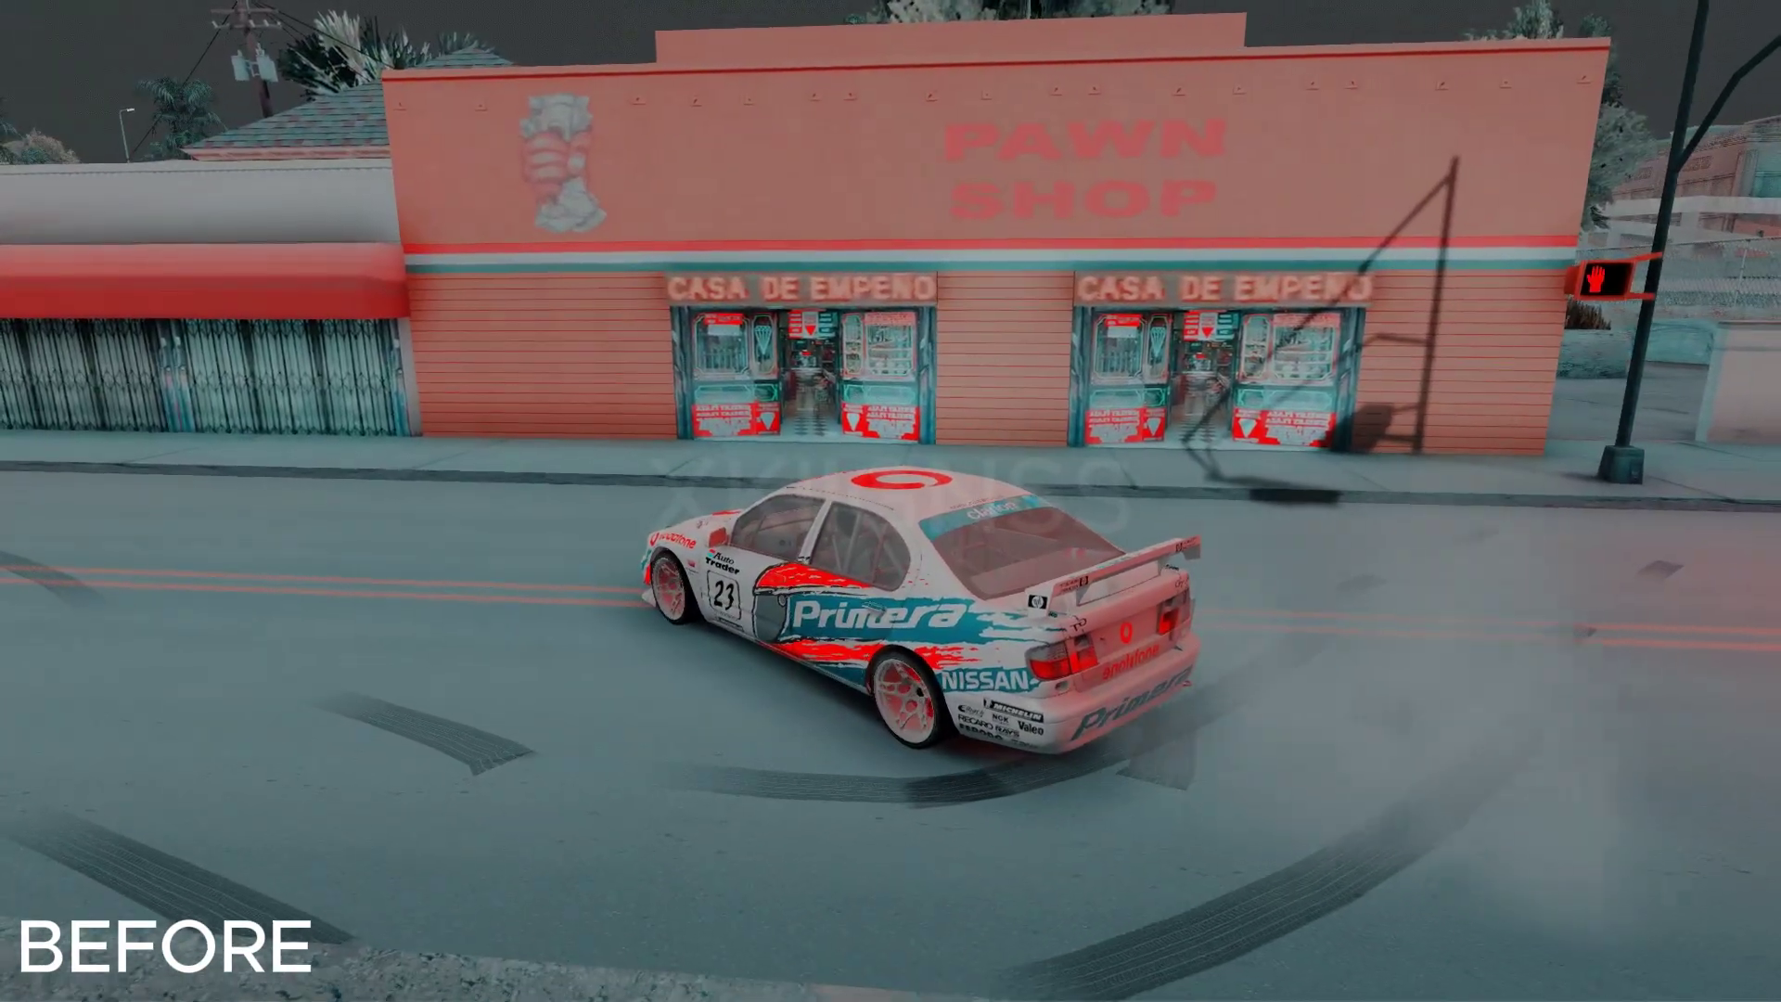
{"action": "key", "text": "Home"}
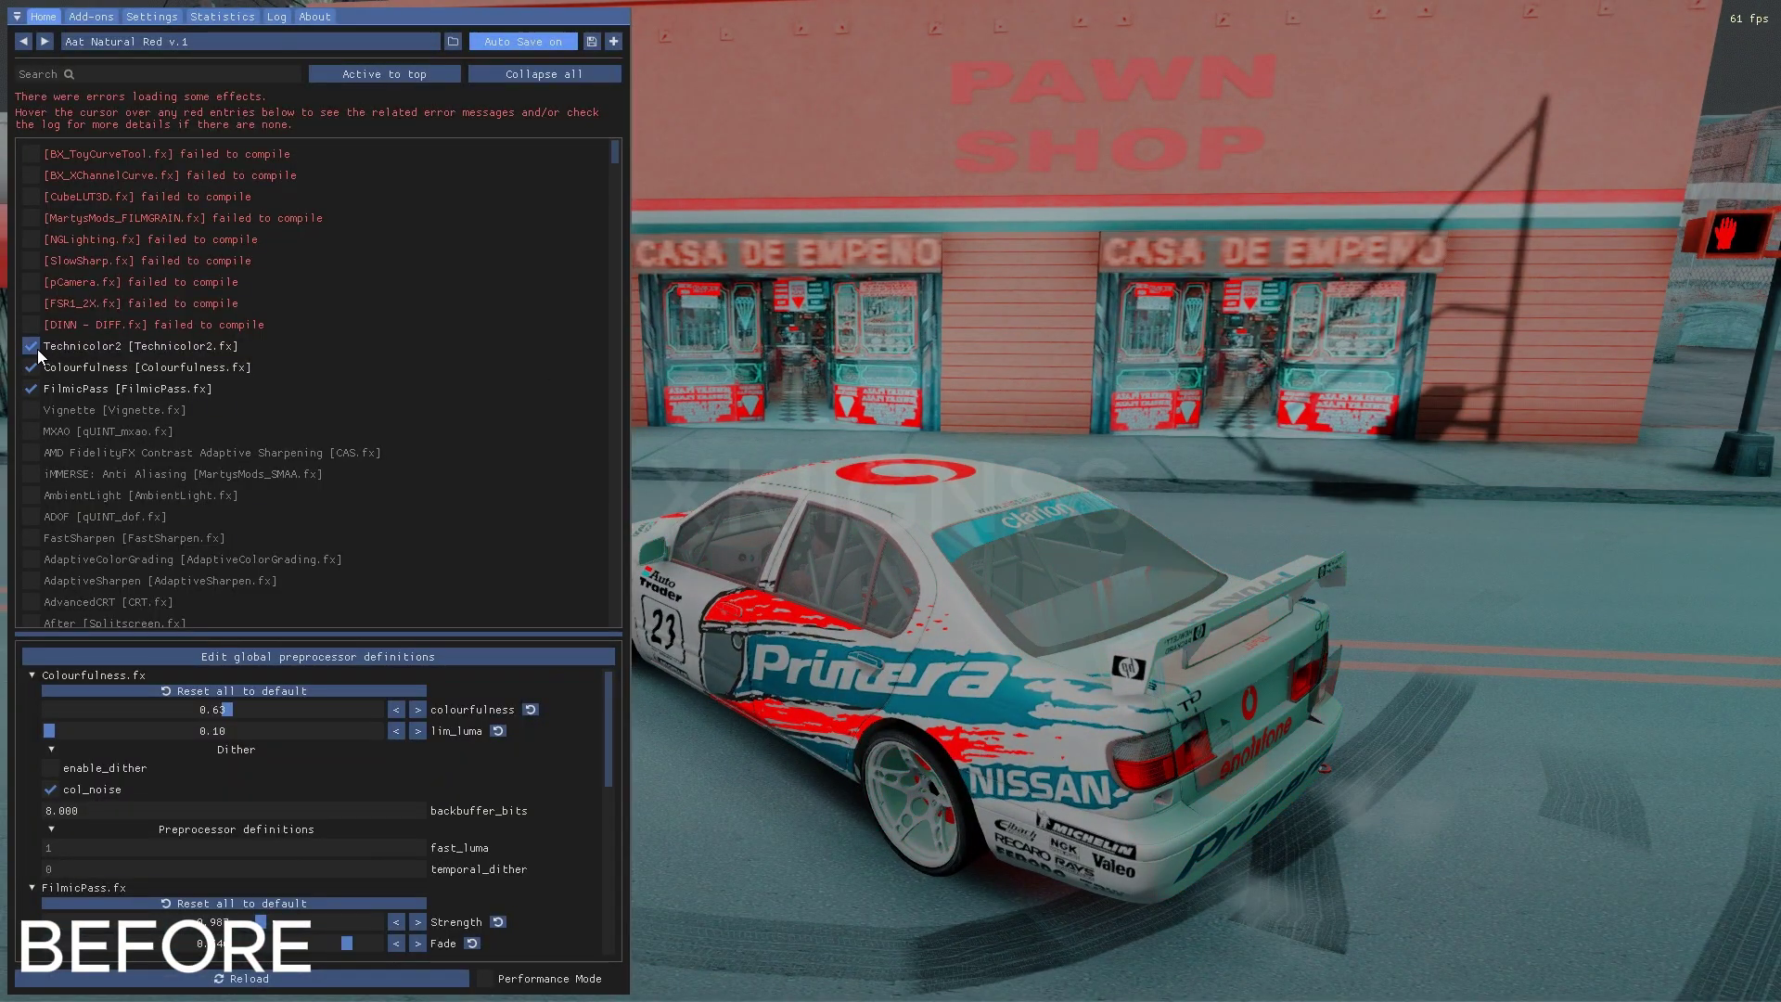
Disable the Technicolor2, Colourfulness and FilmicPass ReShade effects and close the overlay.
{"action": "left_click", "coordinate": [31, 346]}
{"action": "left_click", "coordinate": [31, 367]}
{"action": "left_click", "coordinate": [35, 389]}
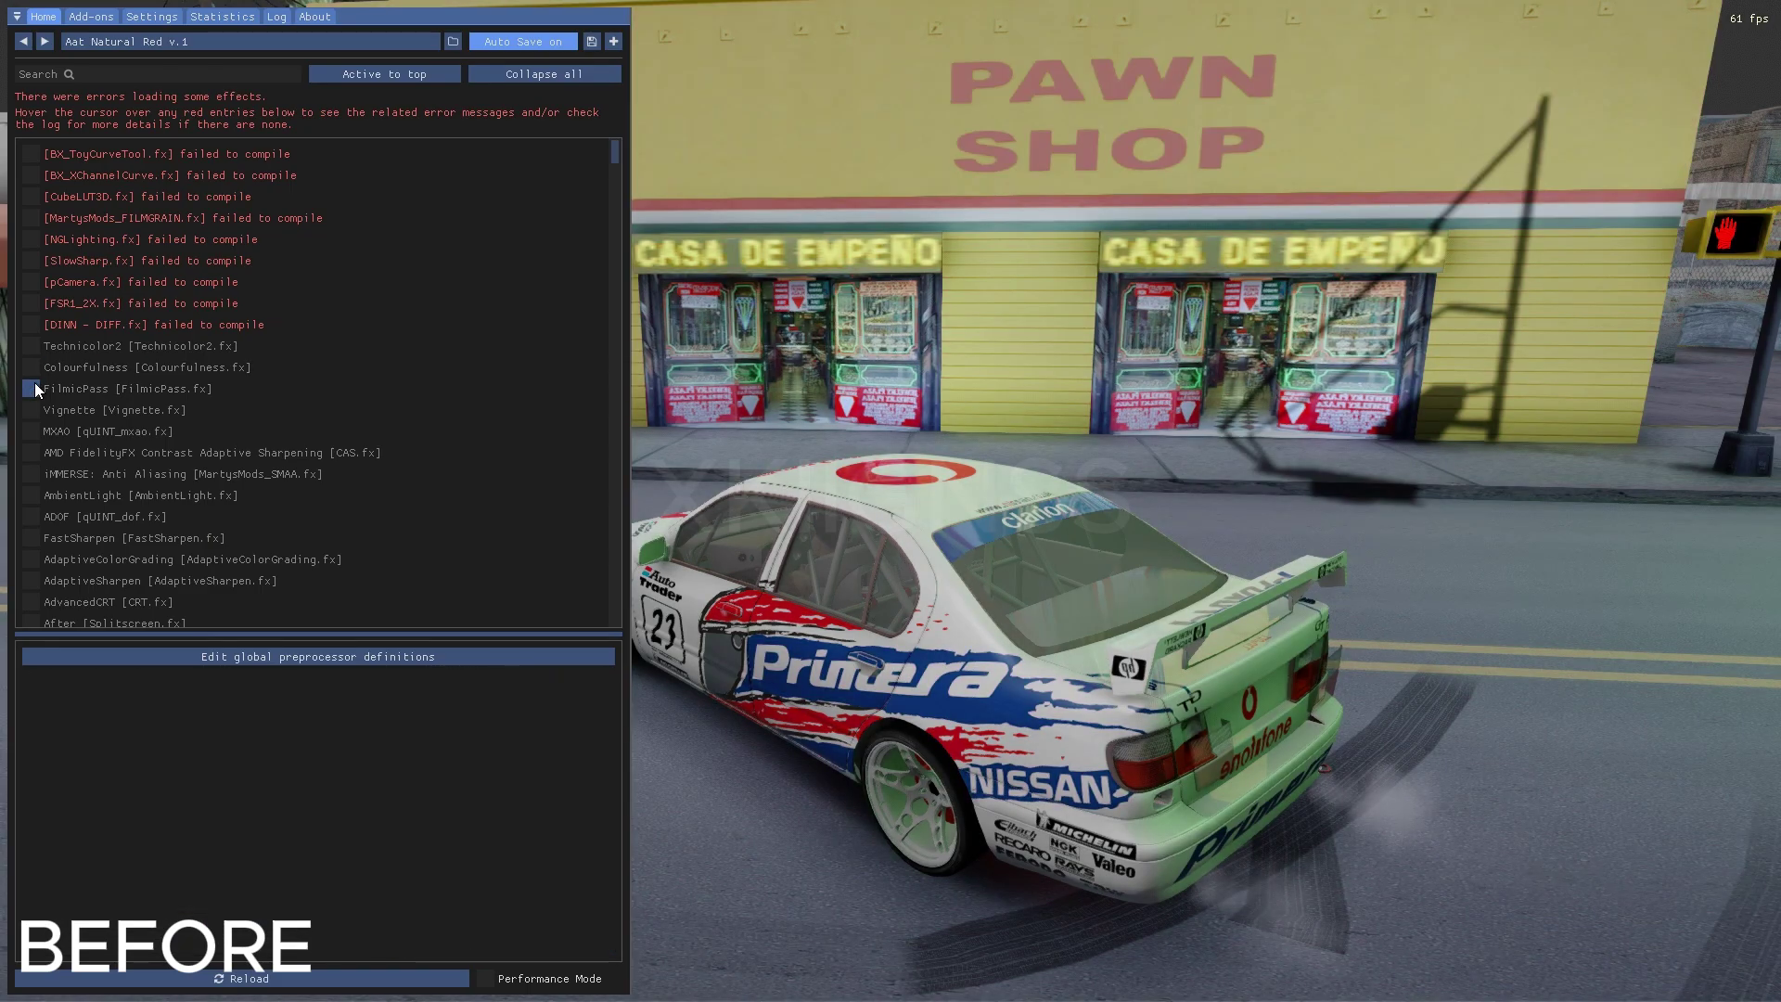
{"action": "key", "text": "Home"}
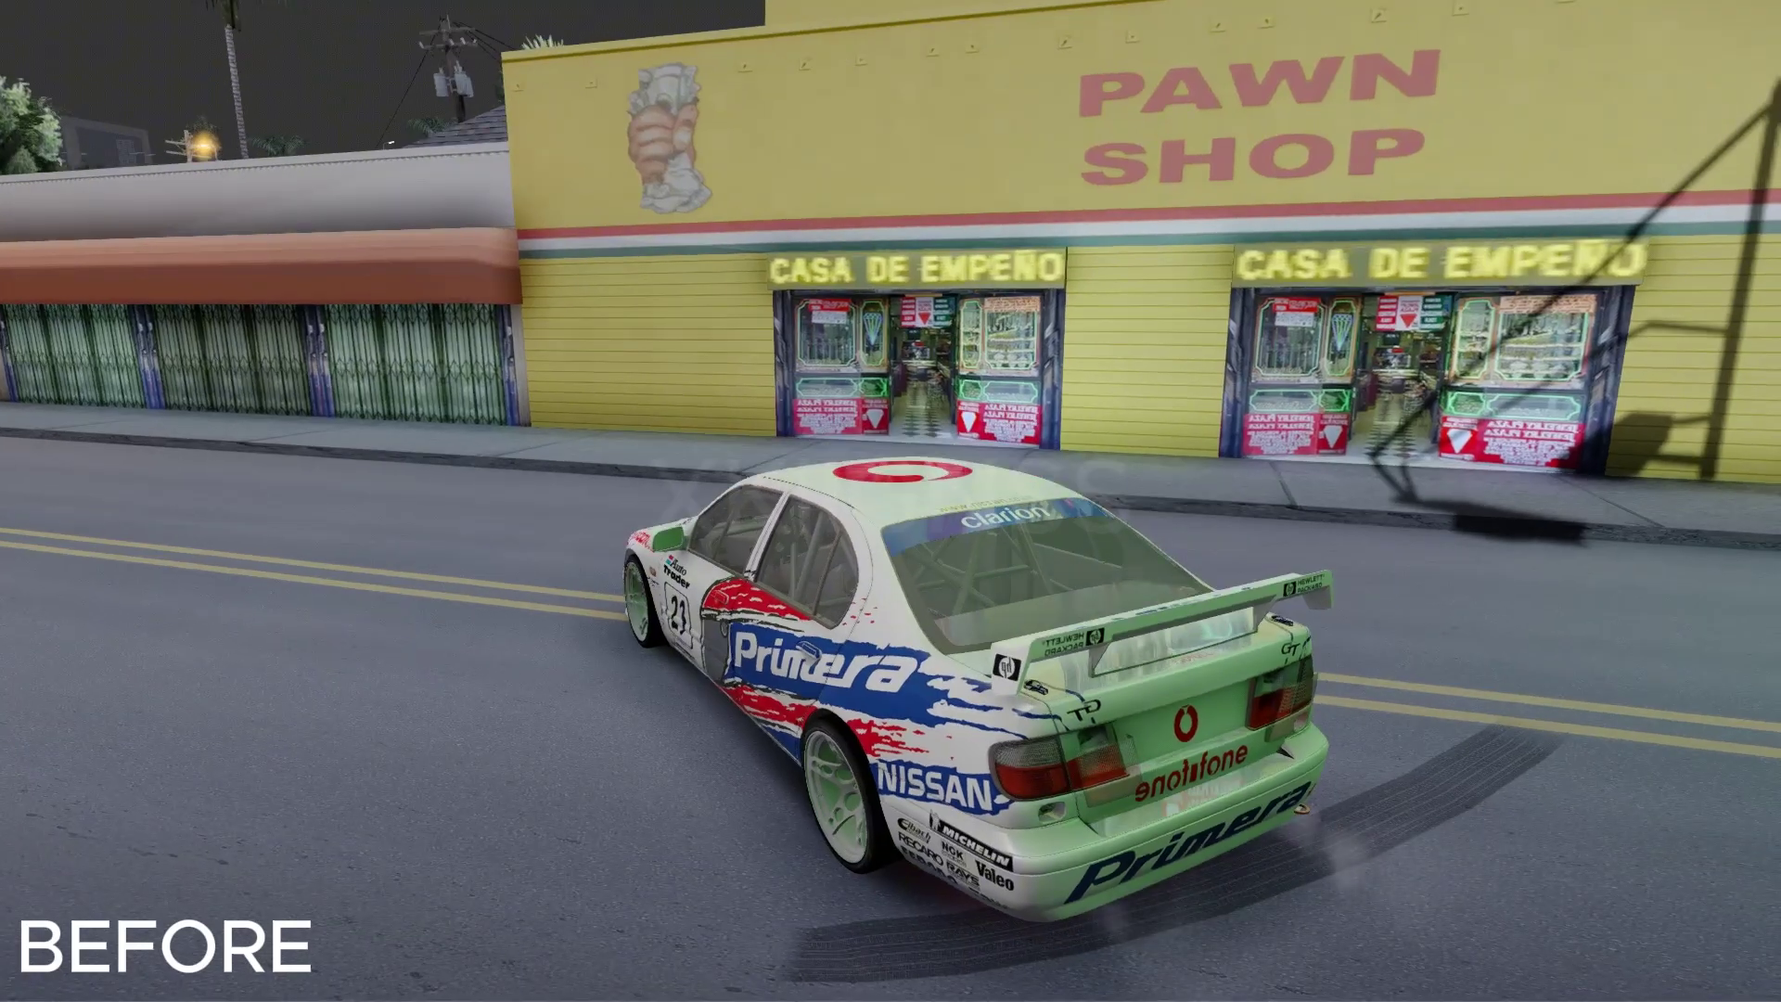
Turn off UseEffect in the ENBSeries editor and close it.
{"action": "key", "text": "shift+Return"}
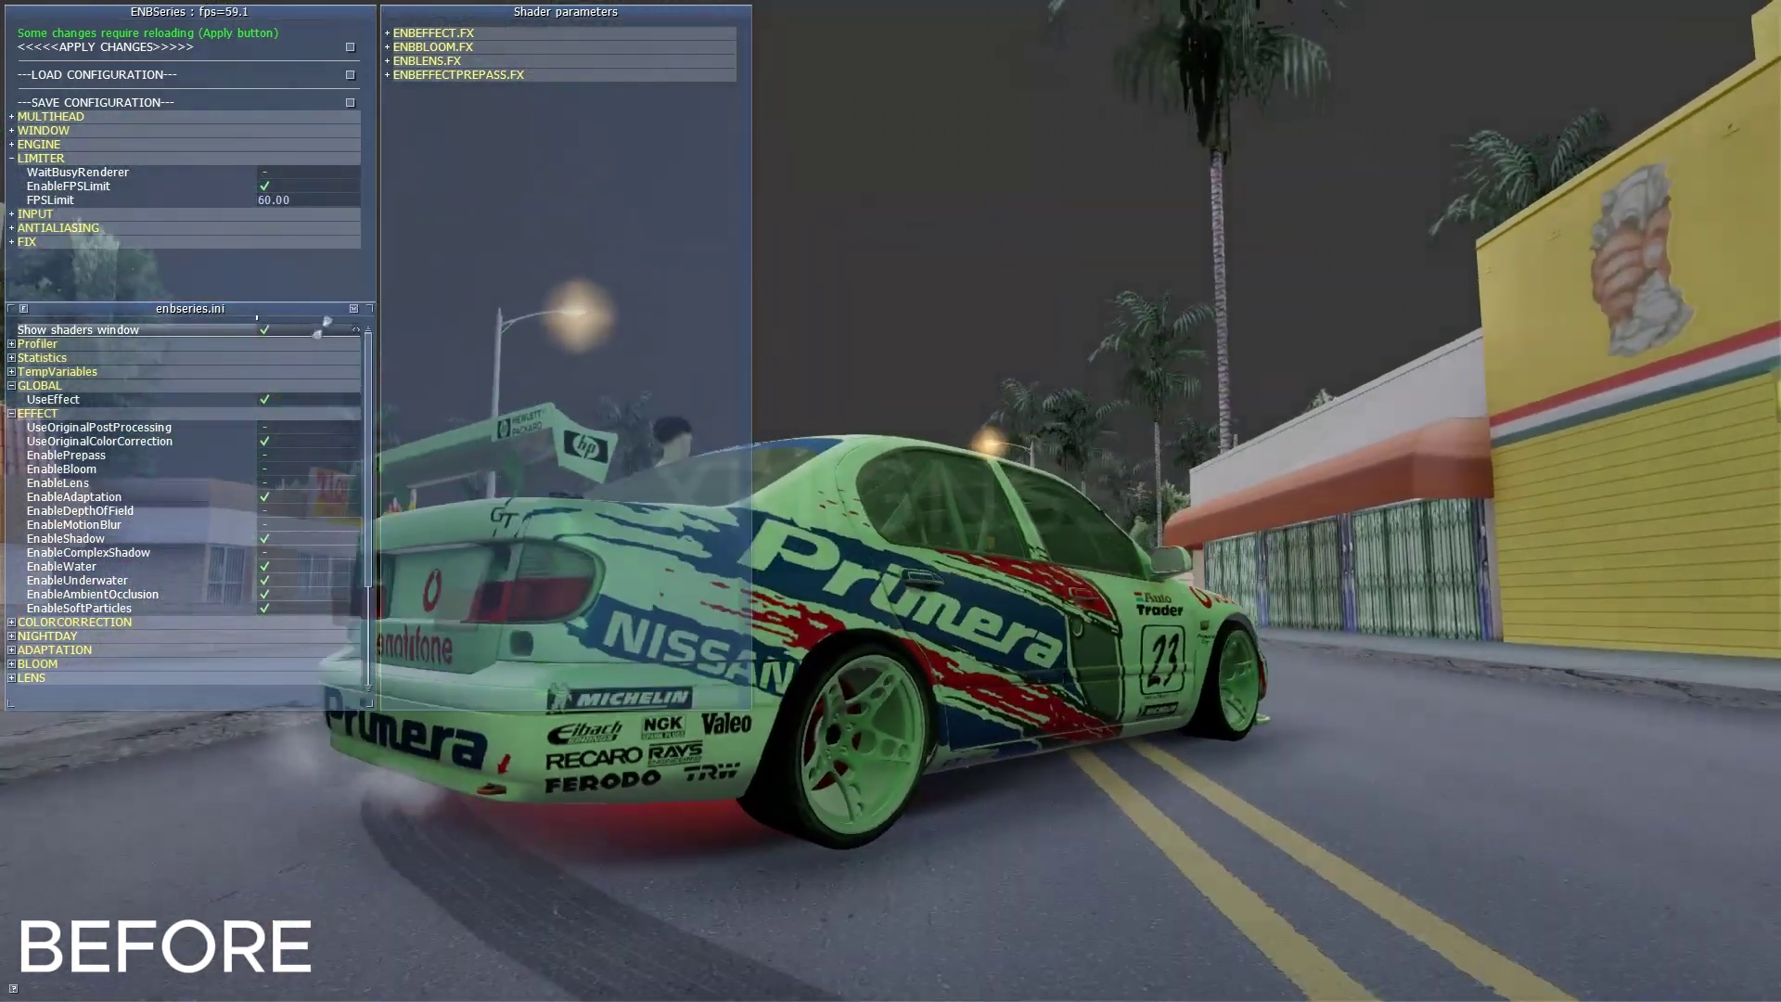
{"action": "left_click", "coordinate": [325, 329]}
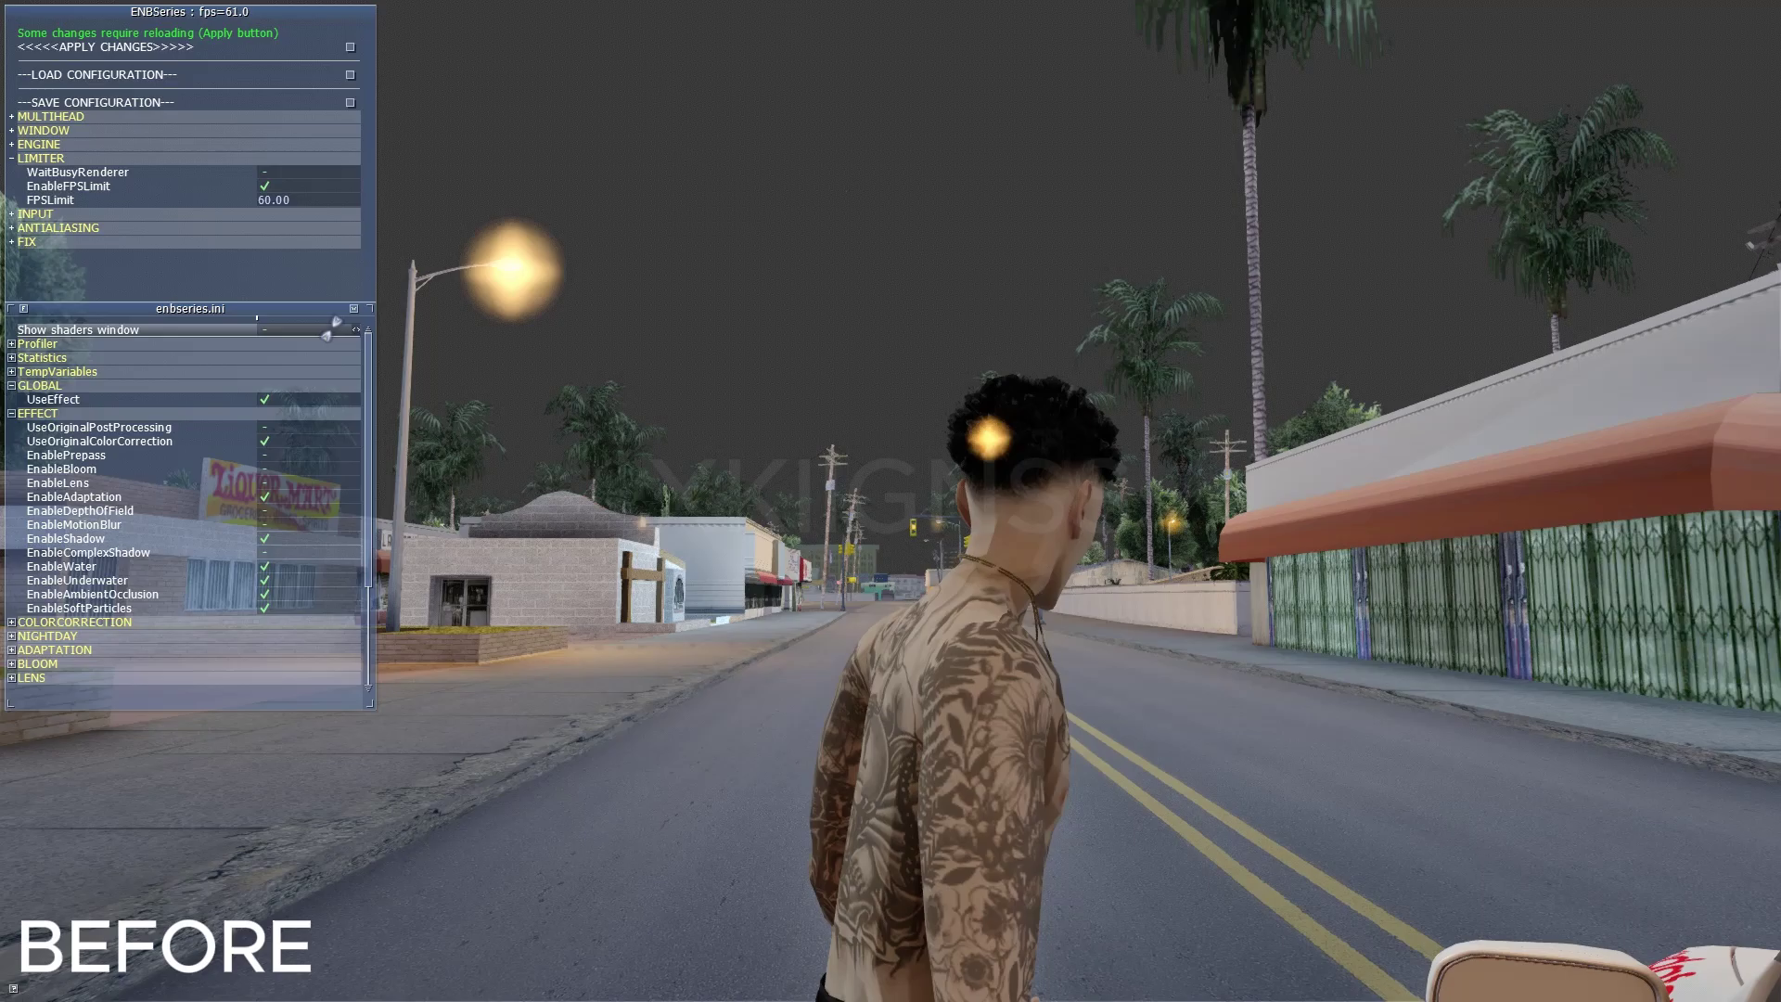
{"action": "left_click", "coordinate": [330, 329]}
{"action": "key", "text": "shift+F12"}
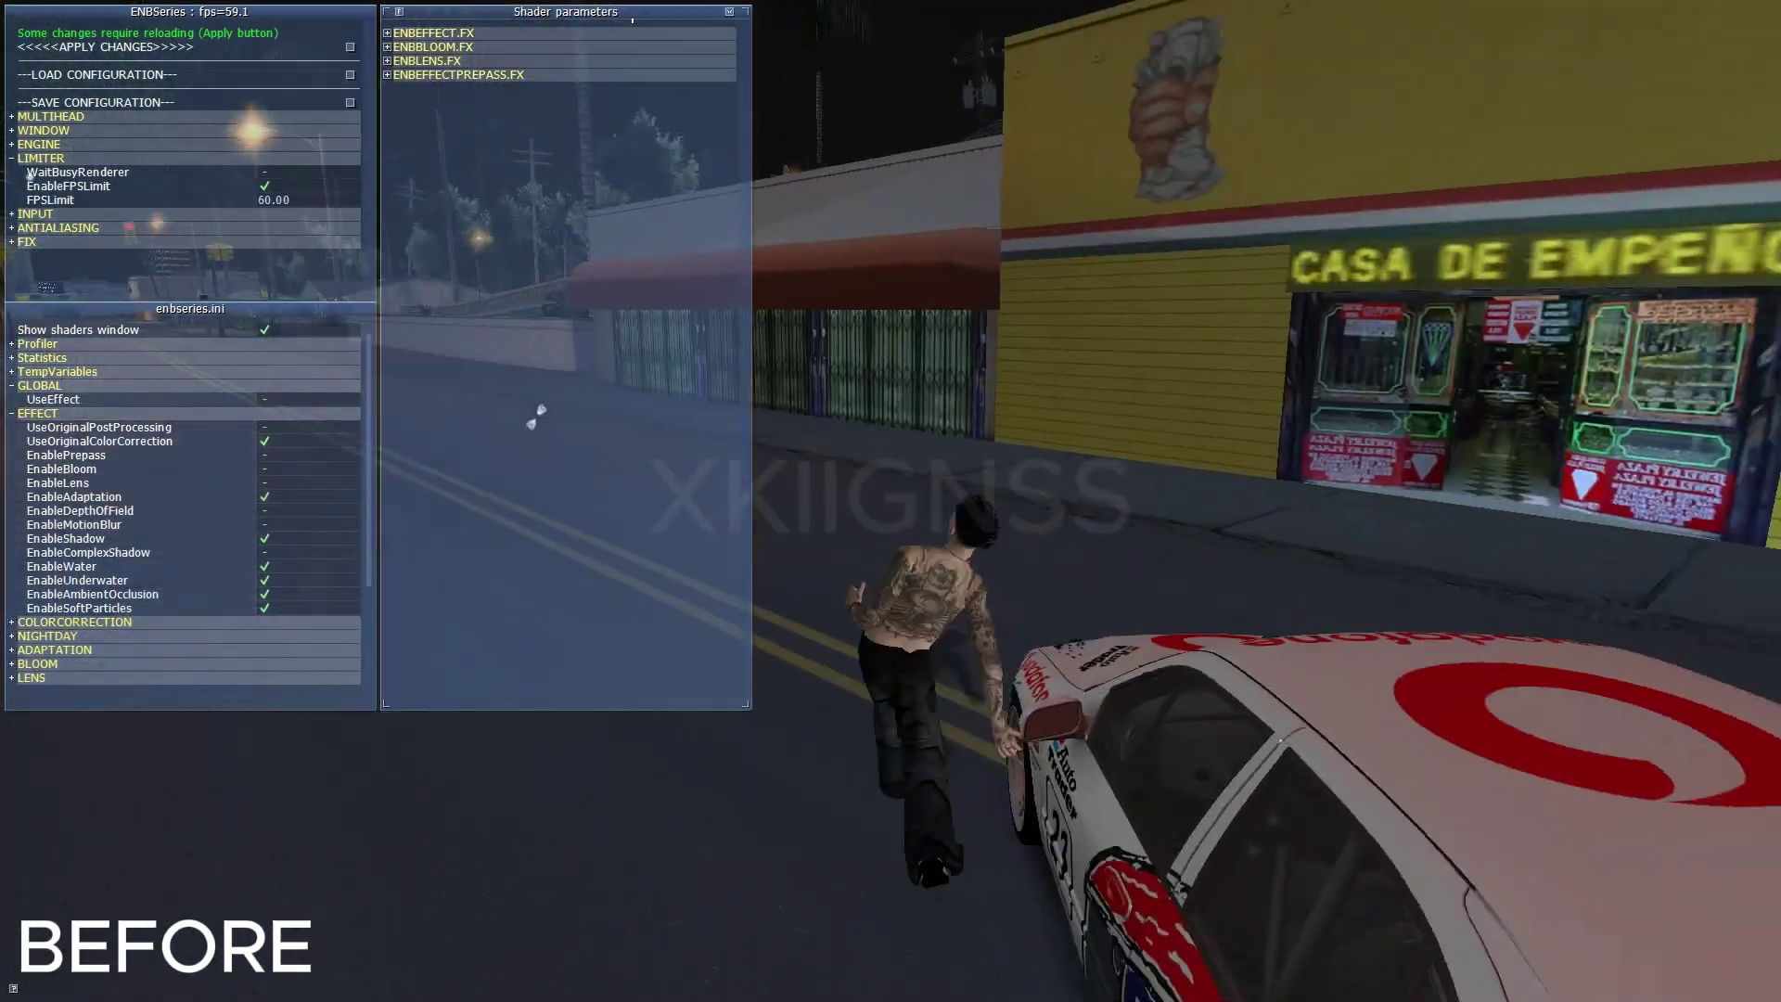
{"action": "key", "text": "shift+Return"}
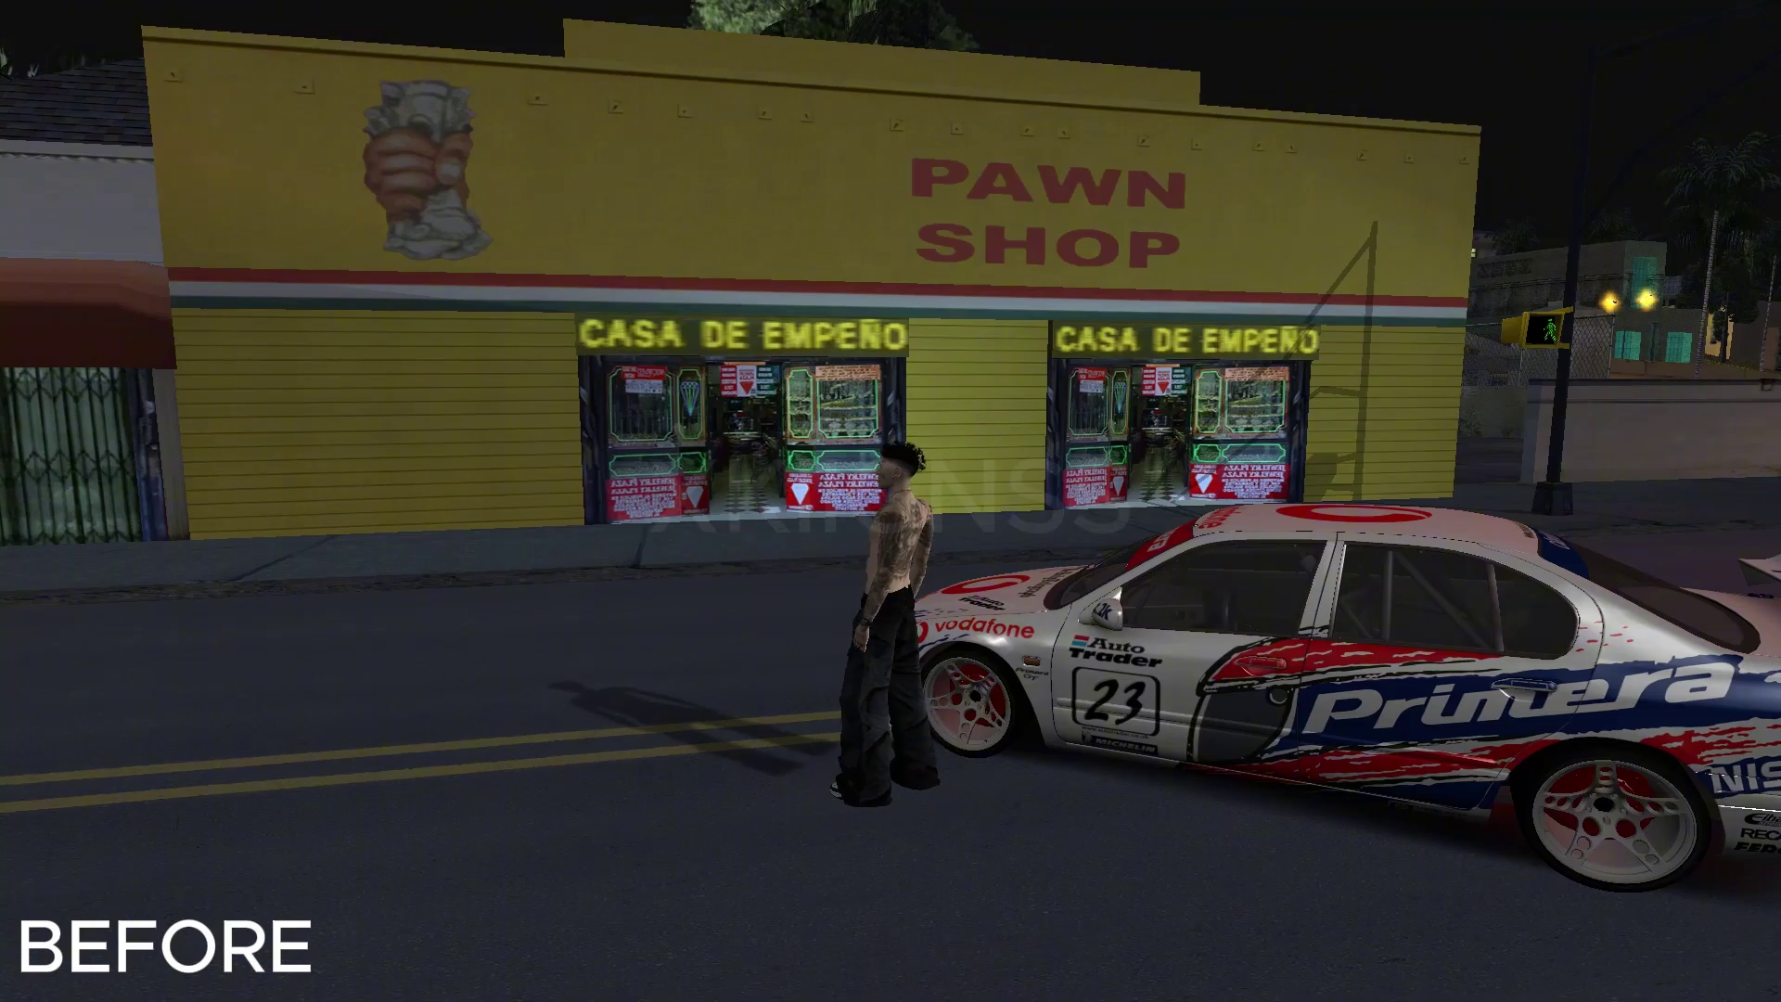
Run the character along the sidewalk past the pawn shop and back to face it.
{"action": "key", "text": "w"}
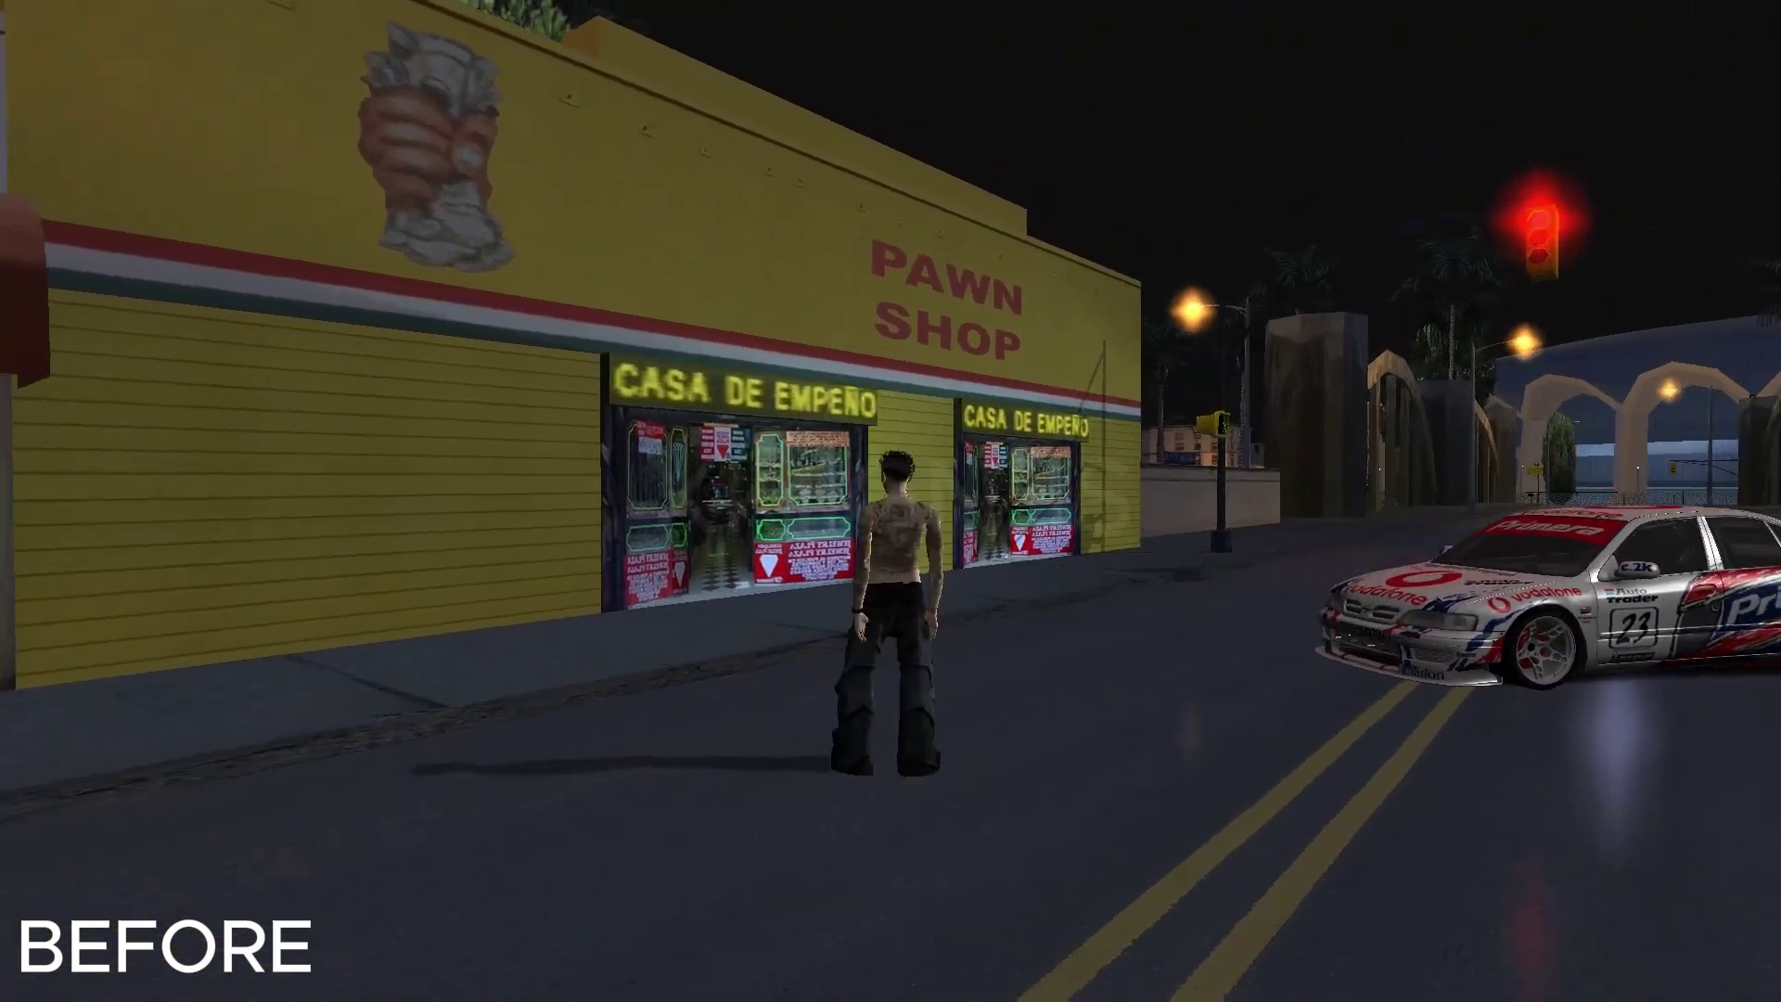
{"action": "key", "text": "w"}
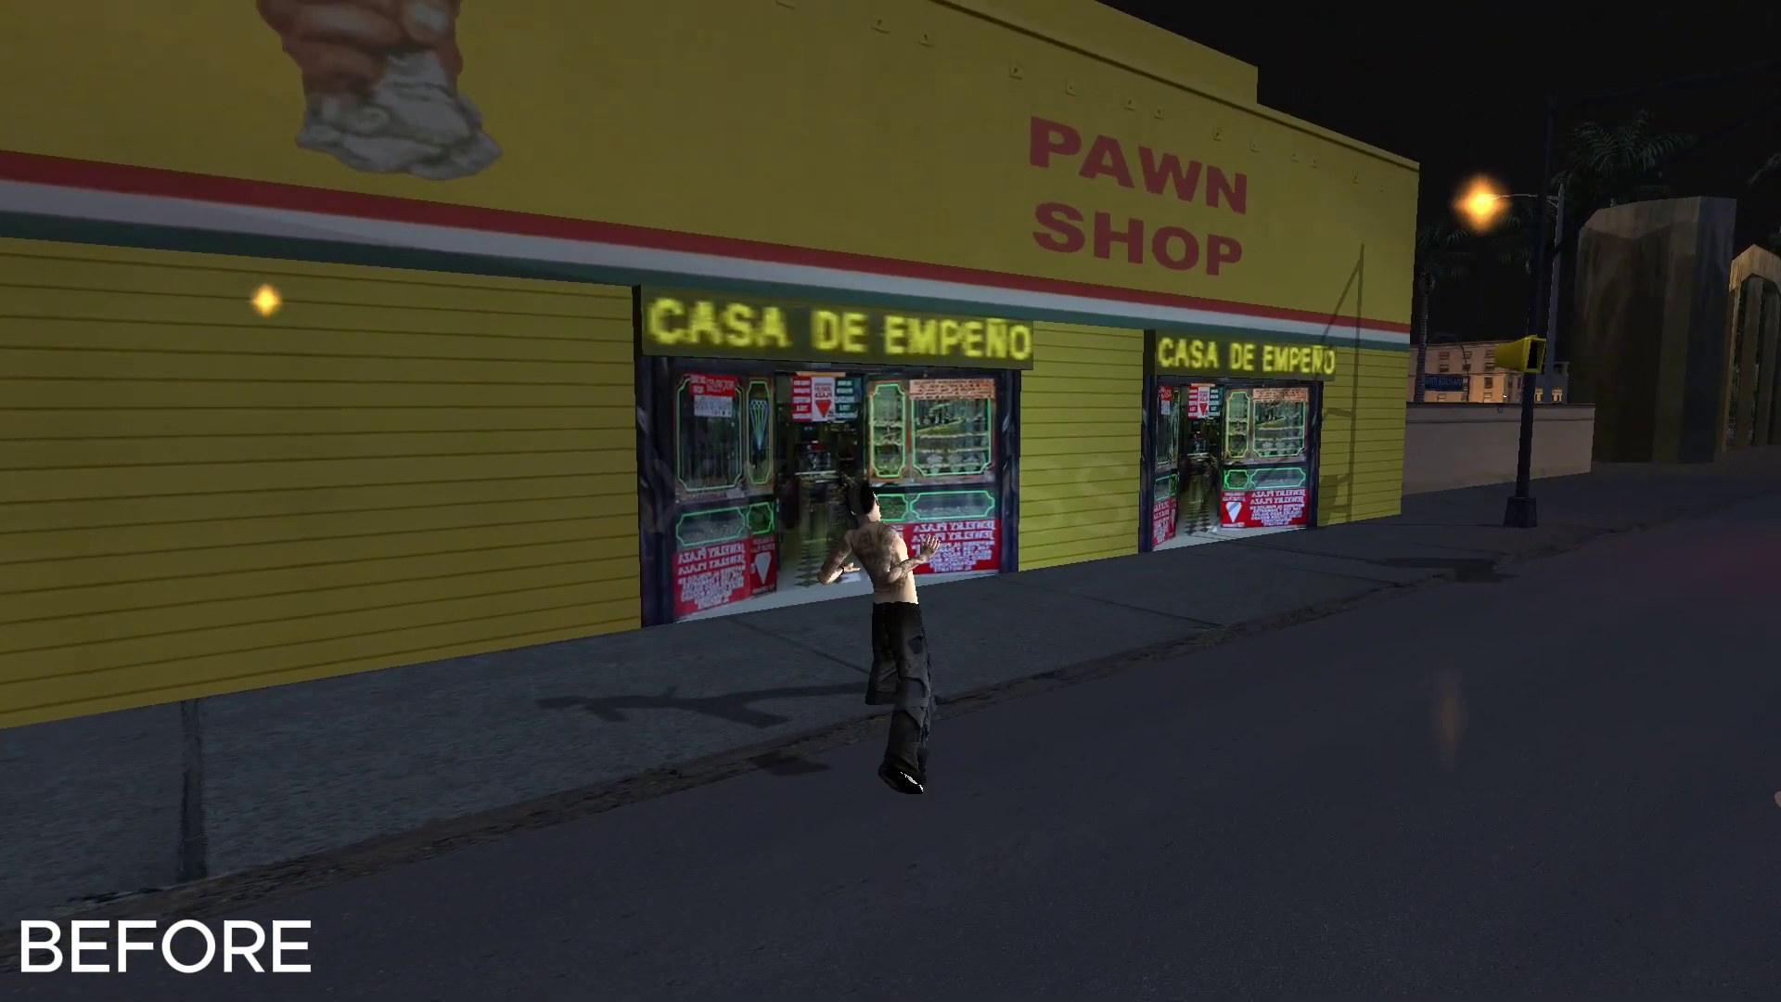
{"action": "key", "text": "w"}
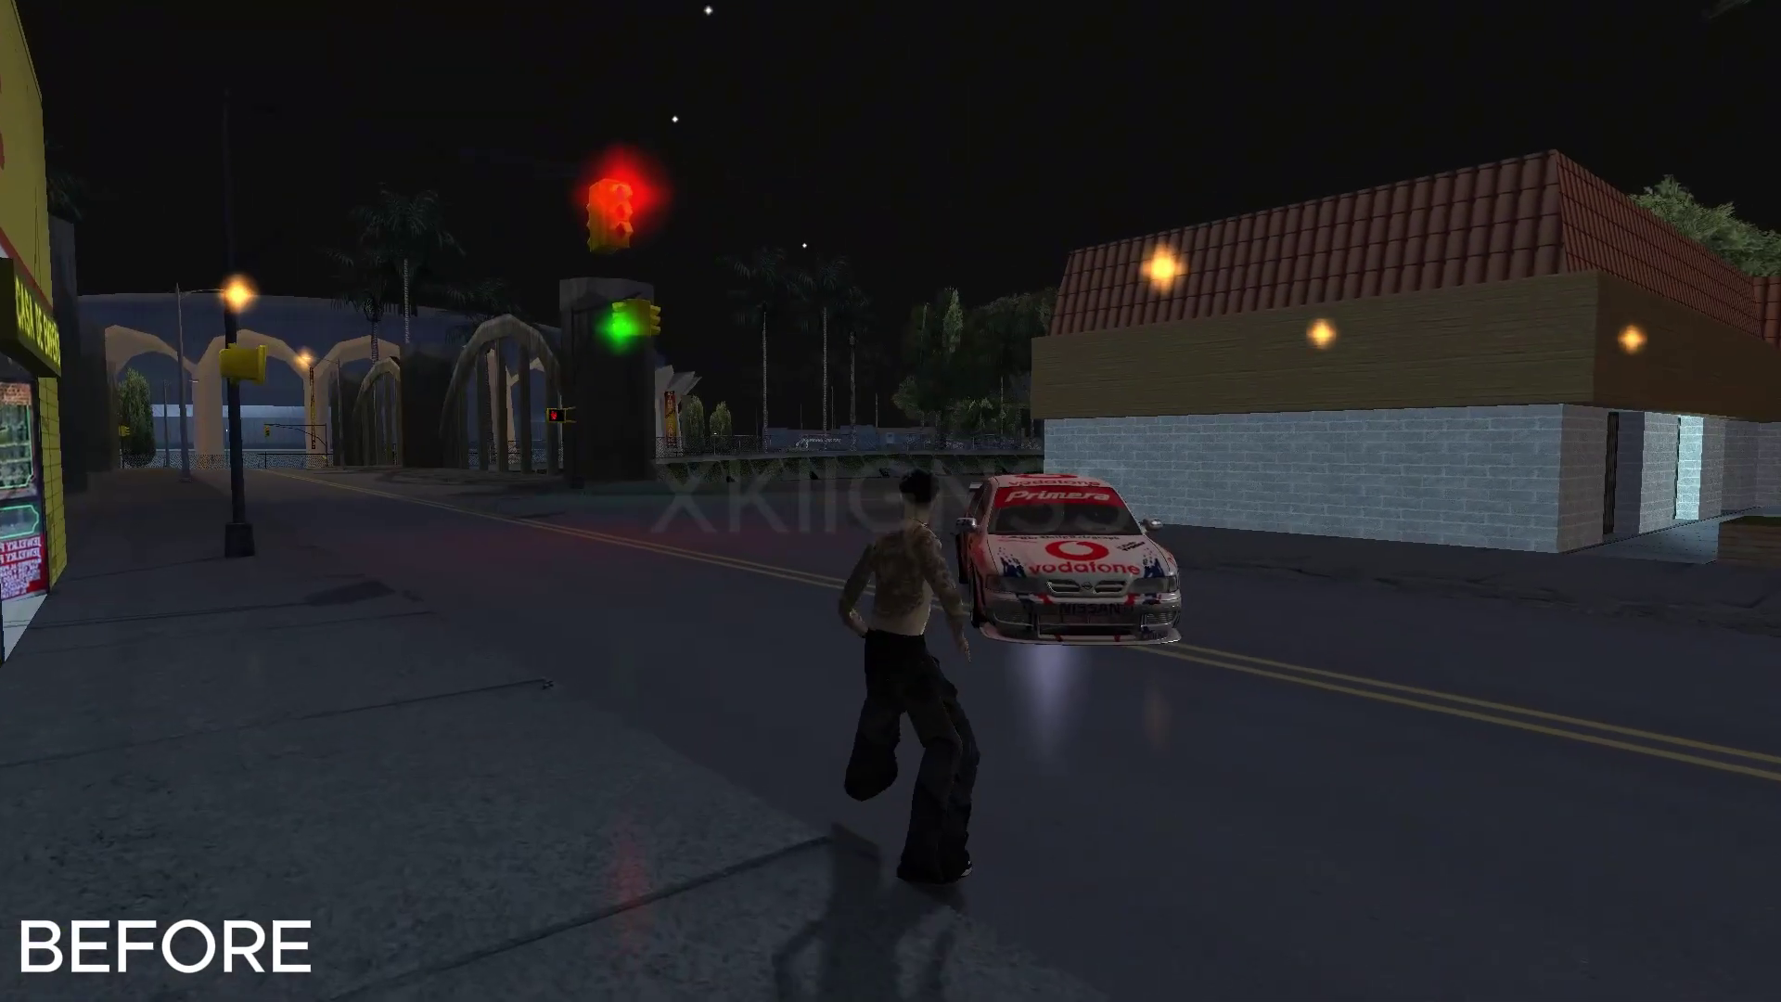
{"action": "key", "text": "w"}
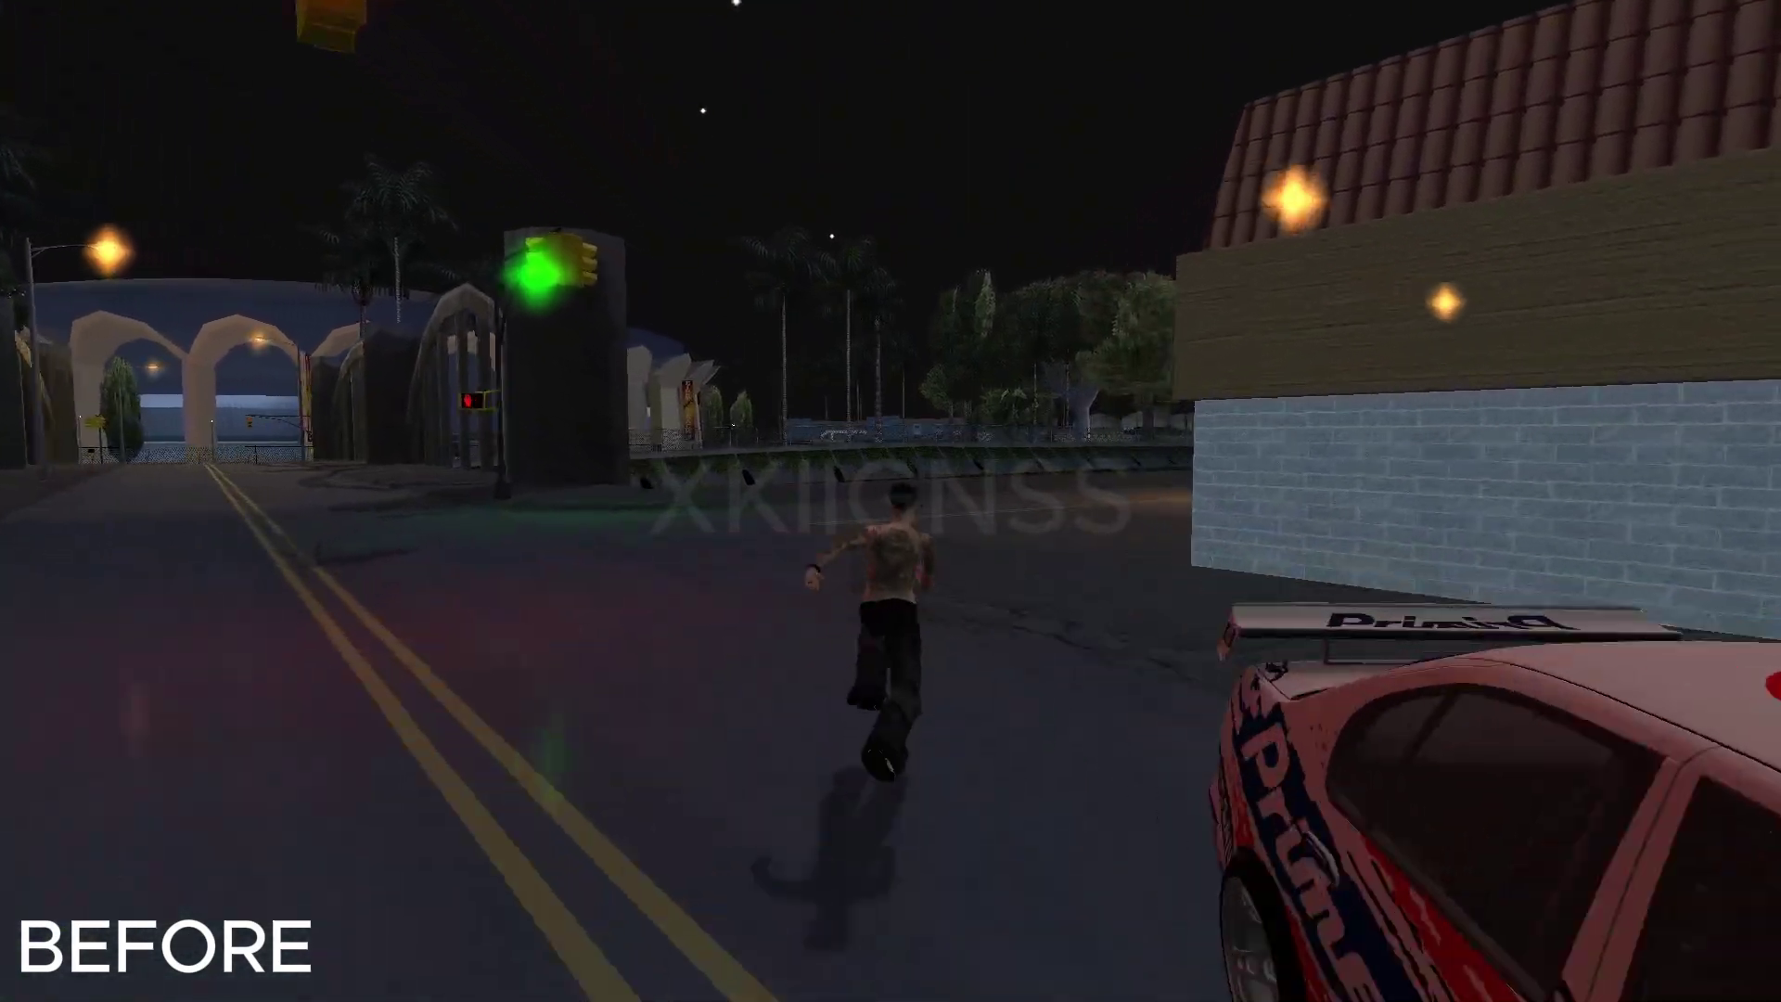
{"action": "key", "text": "s"}
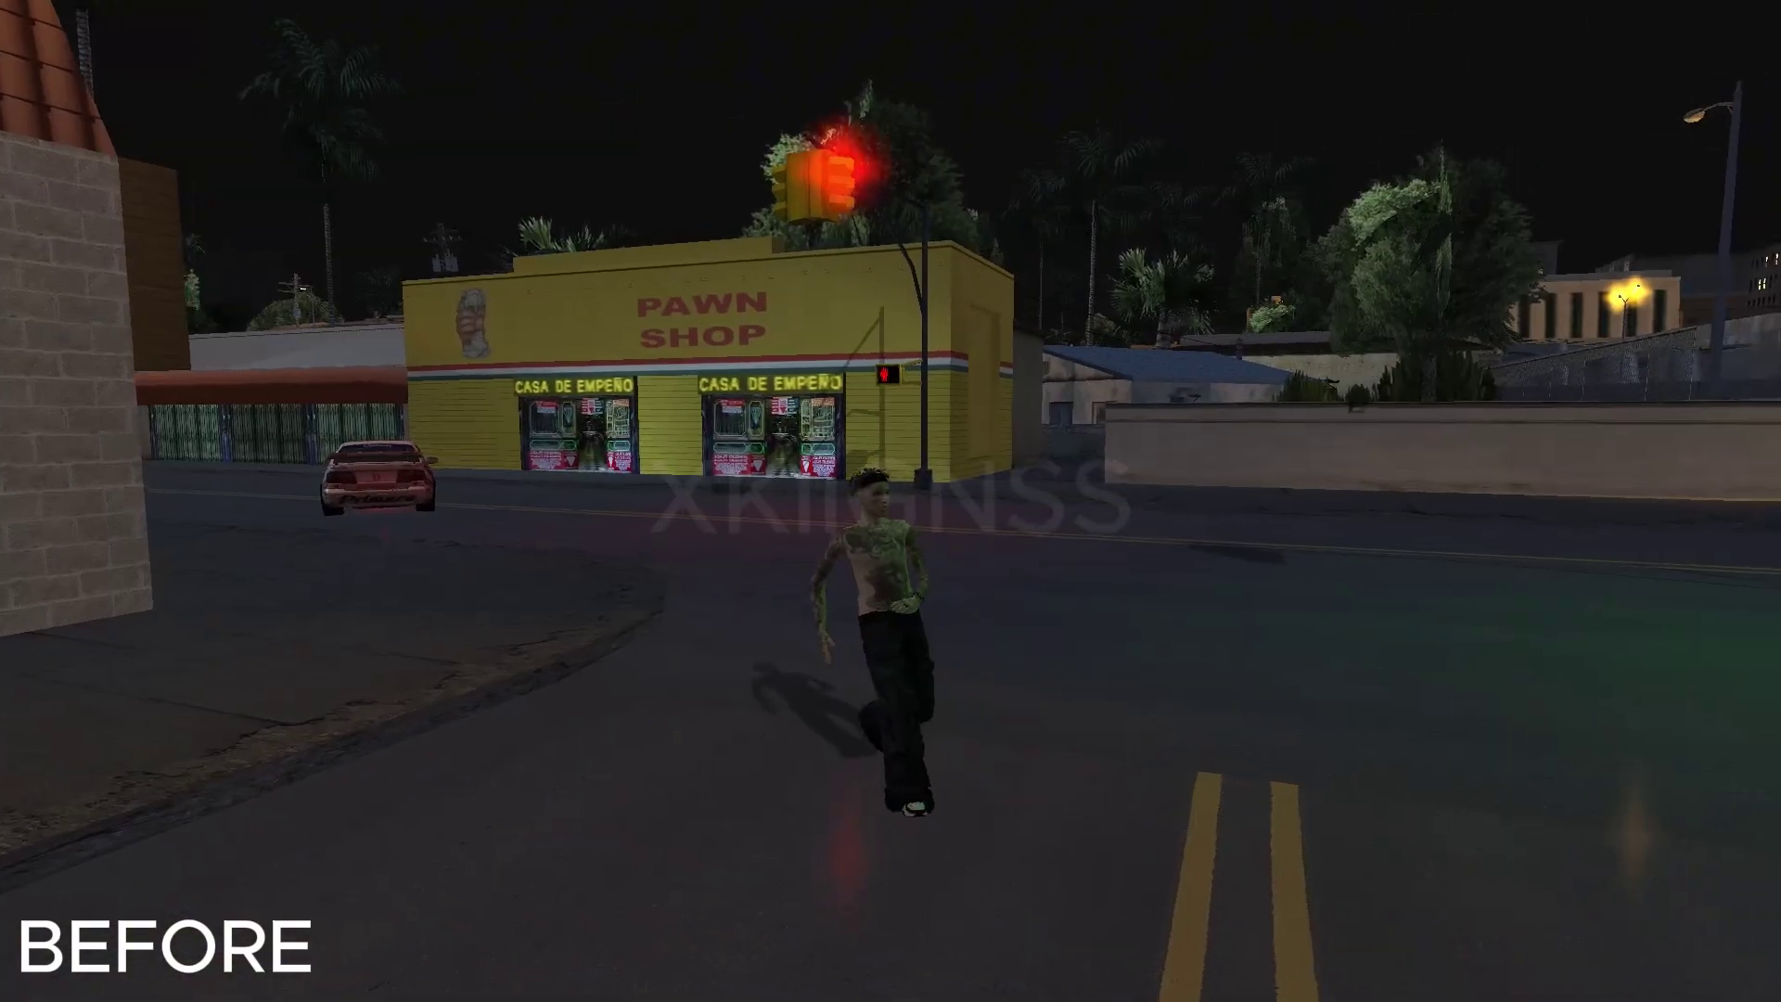
{"action": "key", "text": "w"}
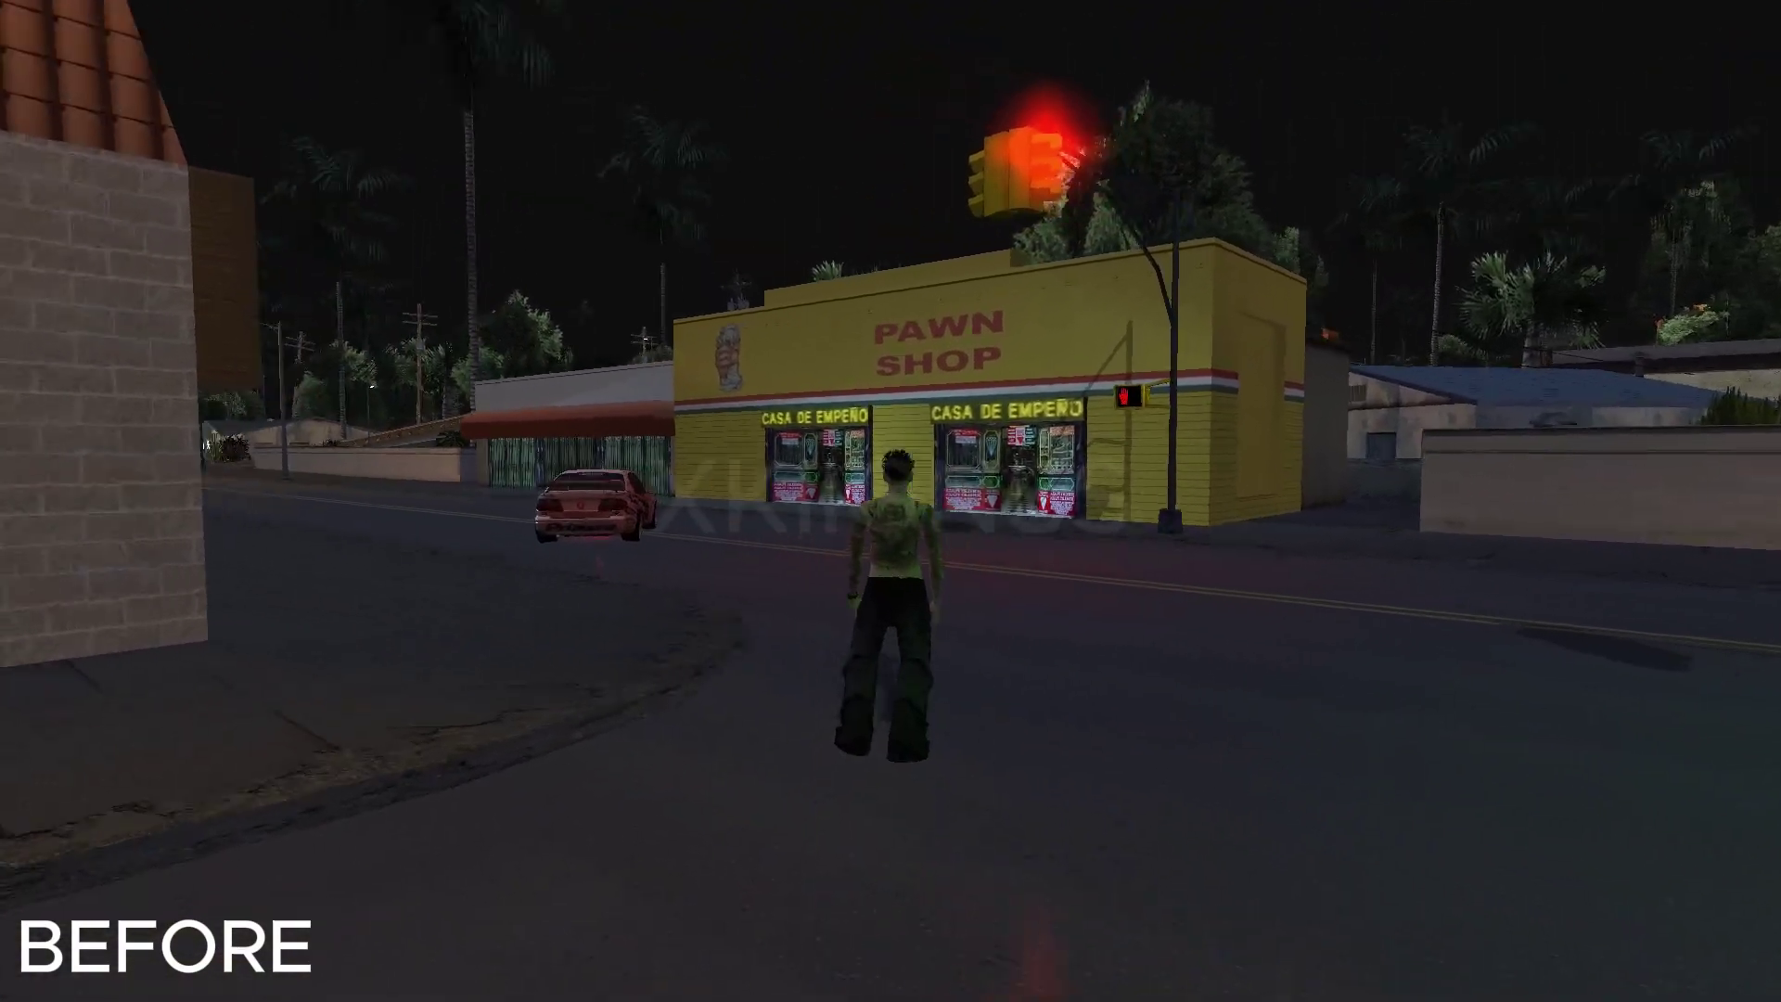
Approach the pawn shop, save a 'before' night screenshot and pause the game to exit.
{"action": "key", "text": "w"}
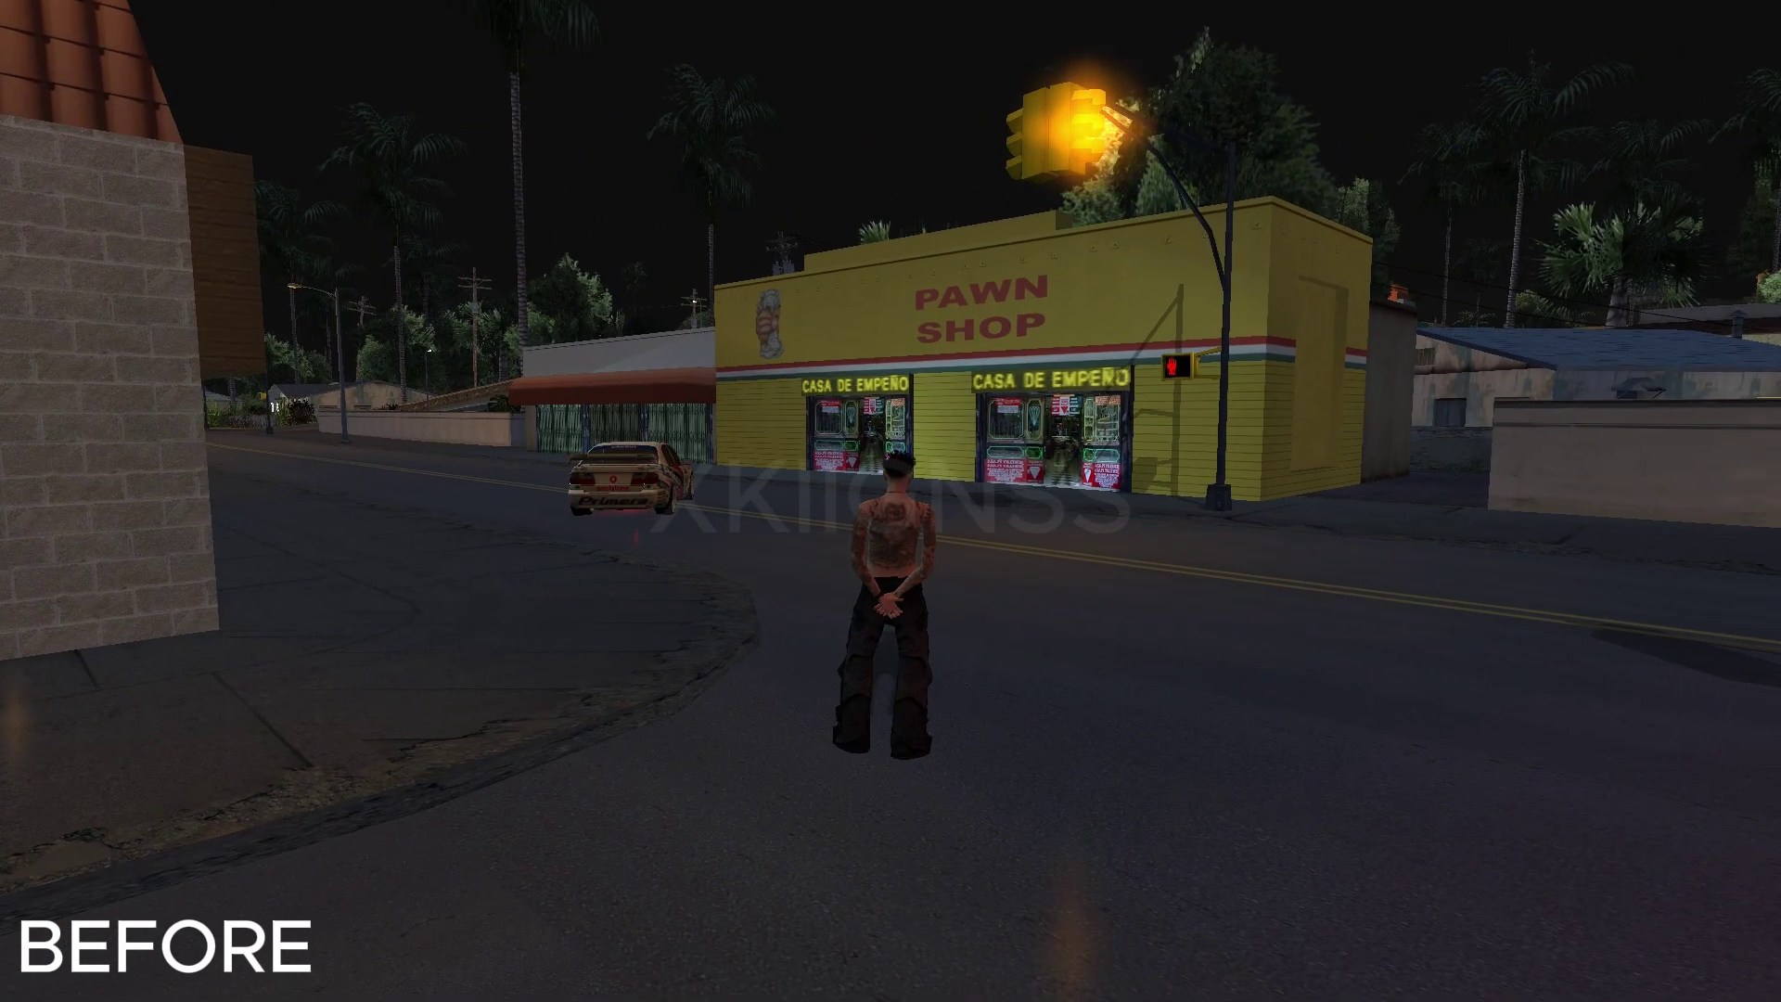
{"action": "key", "text": "Print"}
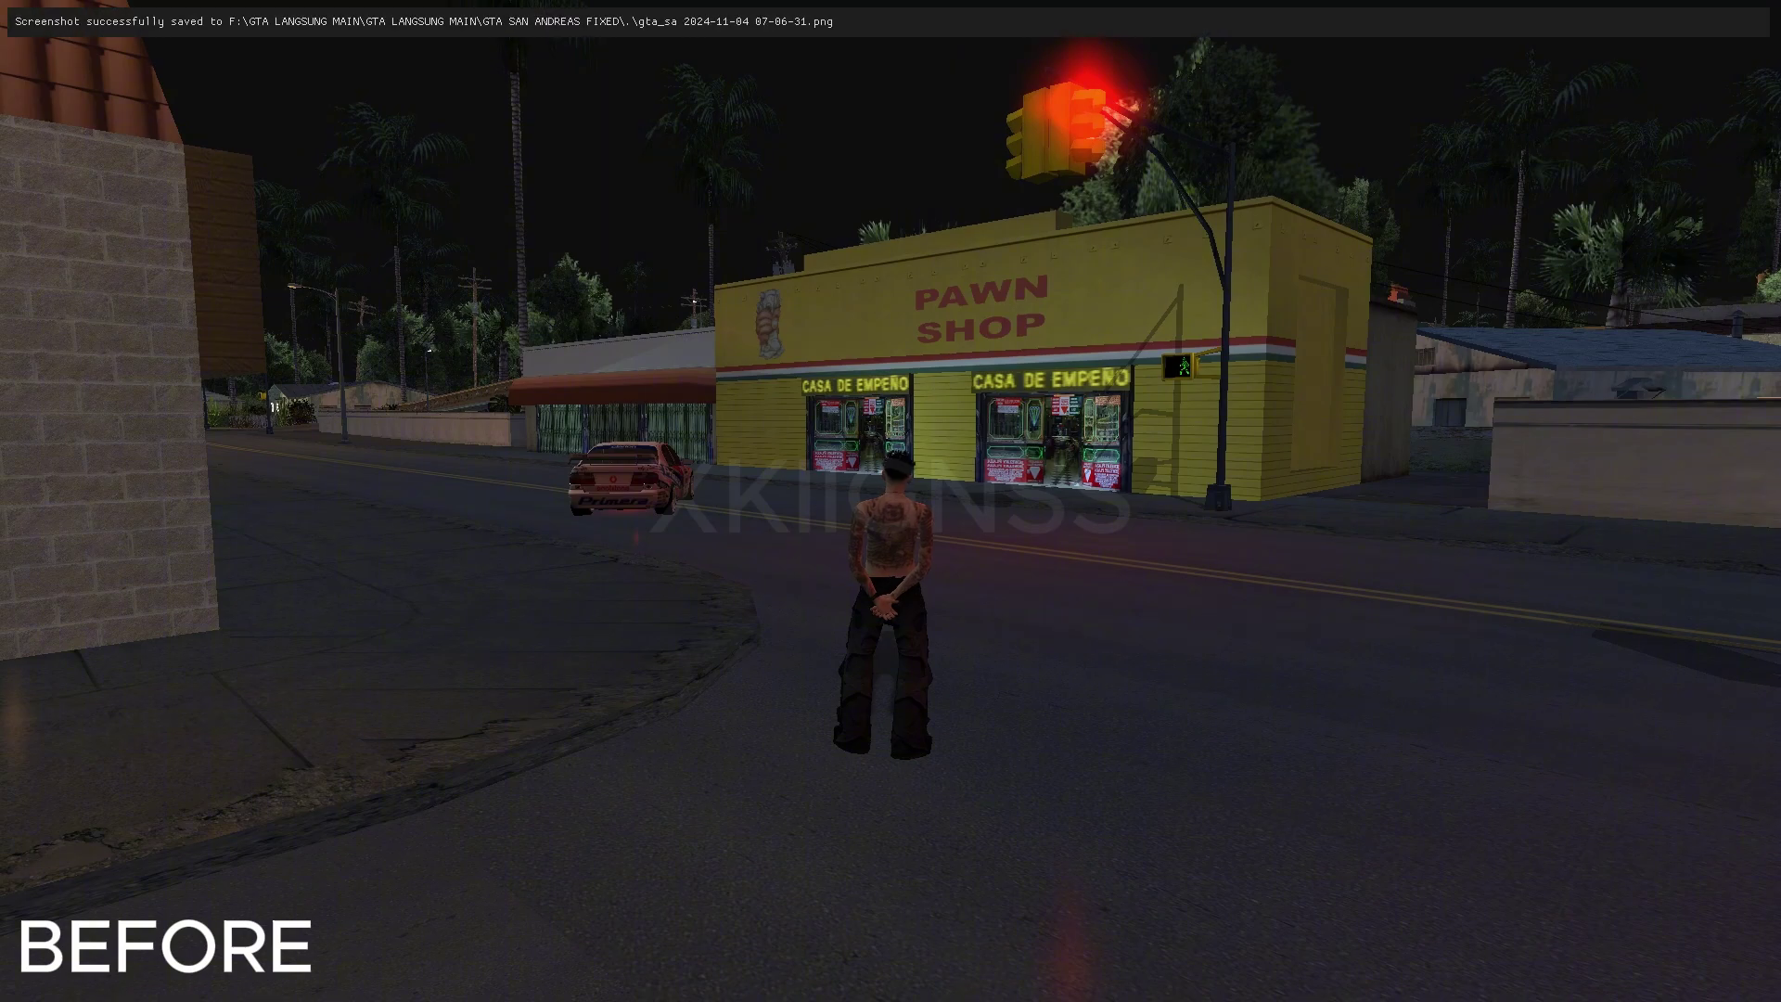
{"action": "key", "text": "Escape"}
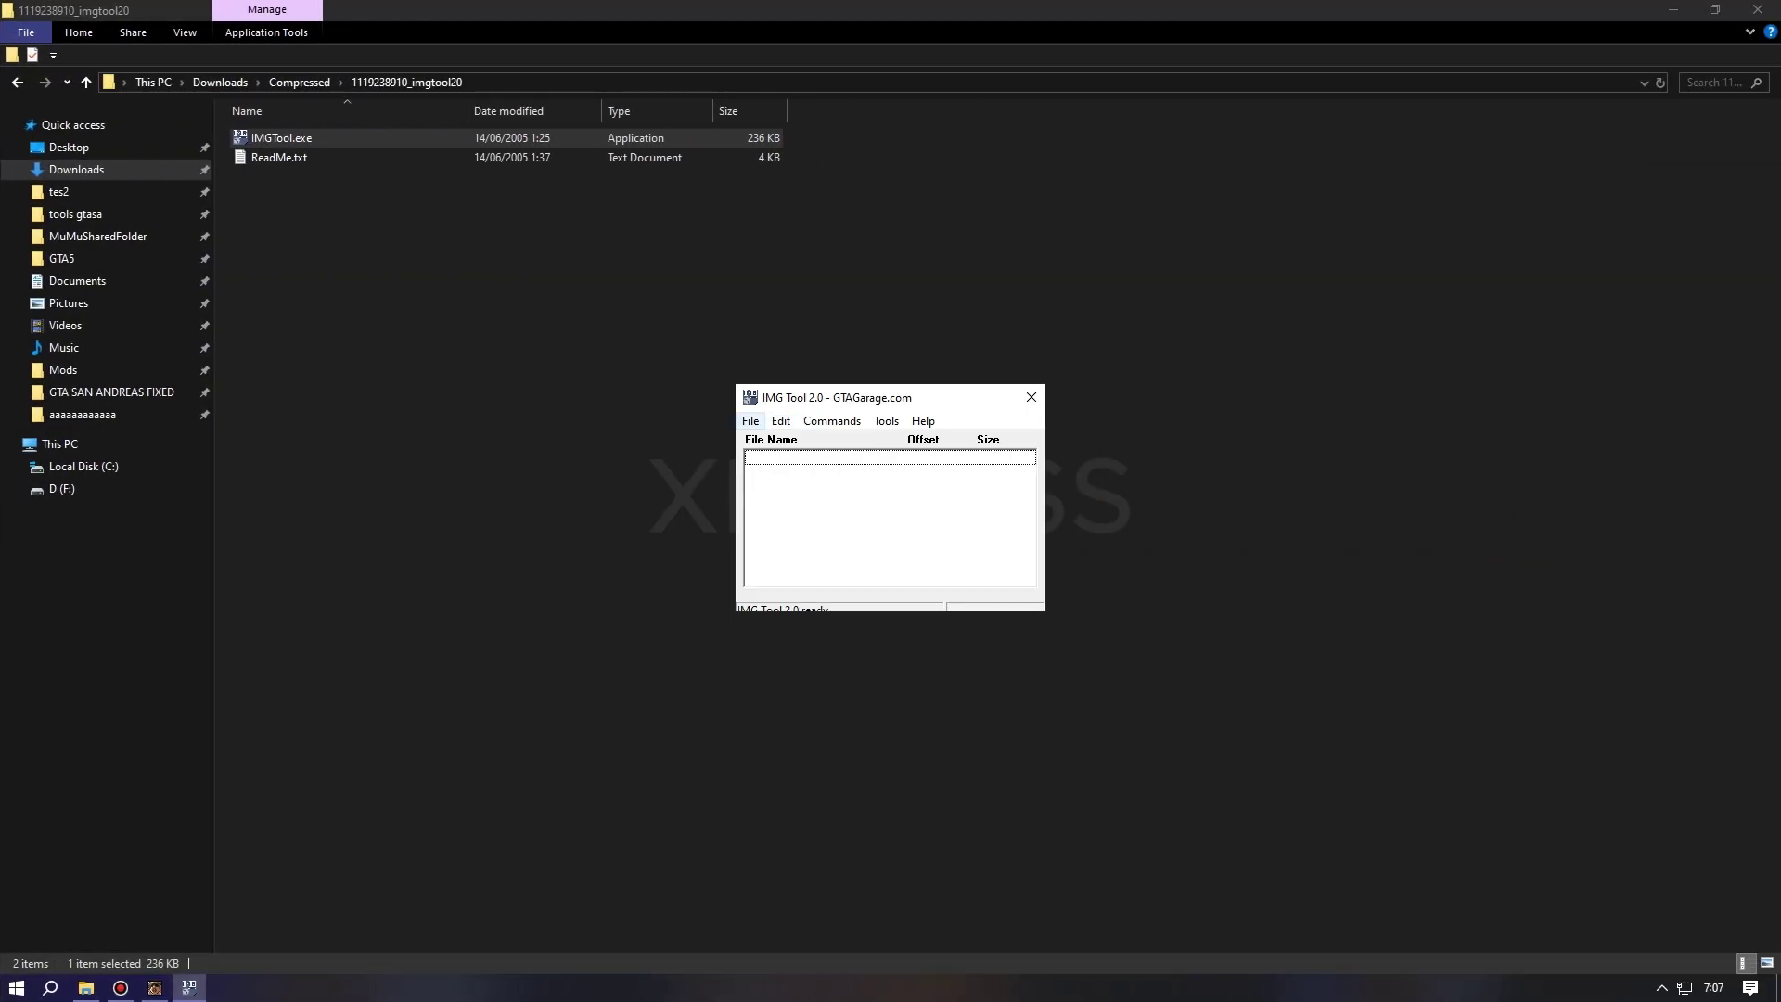
Open the gta3.img archive in IMG Tool.
{"action": "left_click", "coordinate": [751, 421]}
{"action": "left_click", "coordinate": [770, 442]}
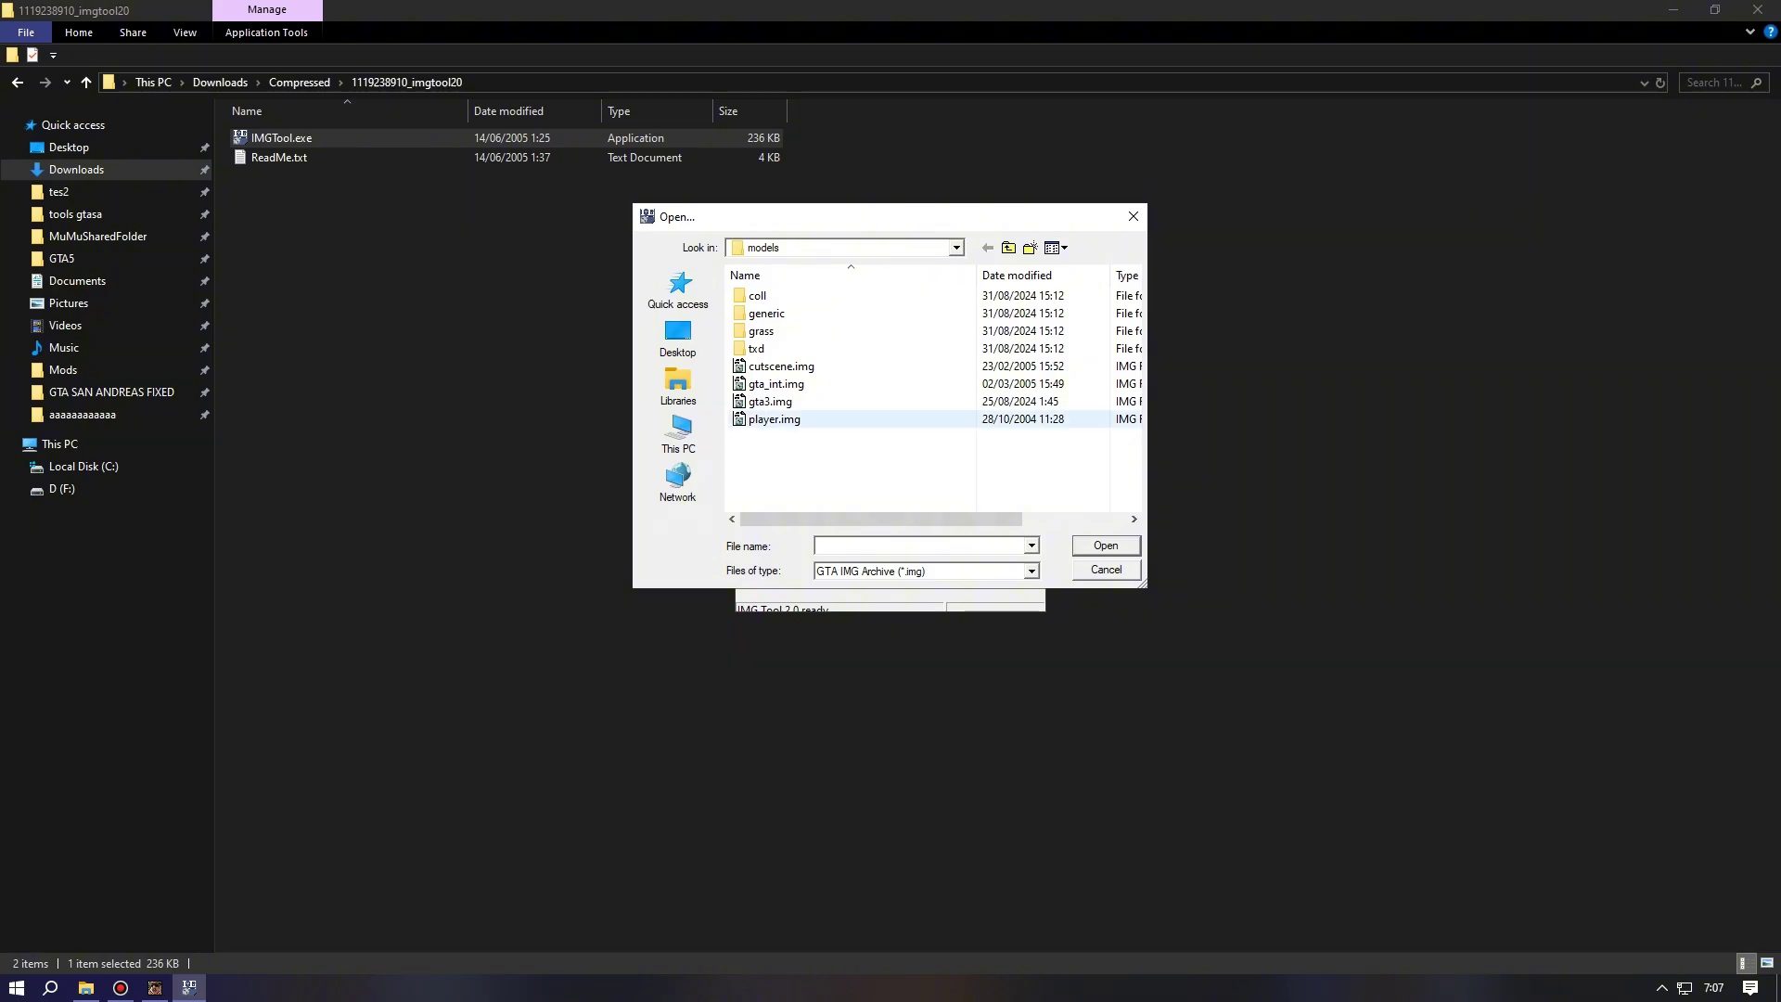
{"action": "left_click", "coordinate": [769, 401]}
{"action": "double_click", "coordinate": [770, 400]}
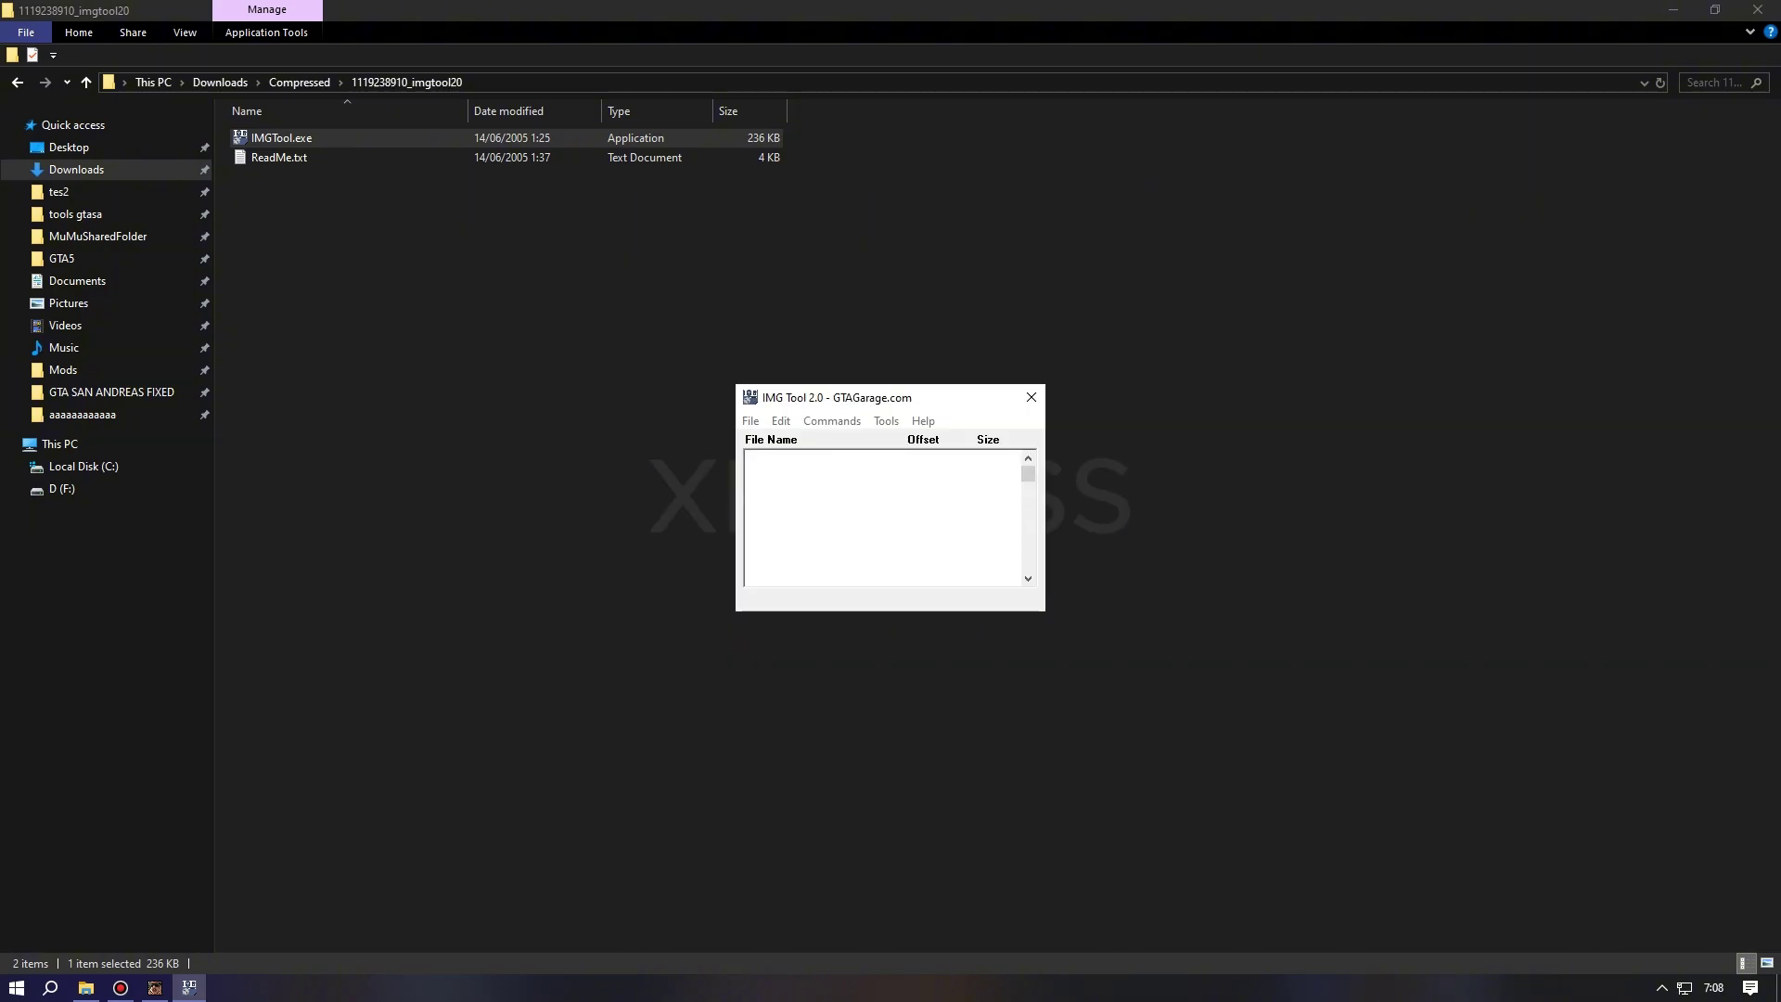
Find pawnshp_lae2.dff in the archive and choose to extract it.
{"action": "left_click", "coordinate": [781, 420]}
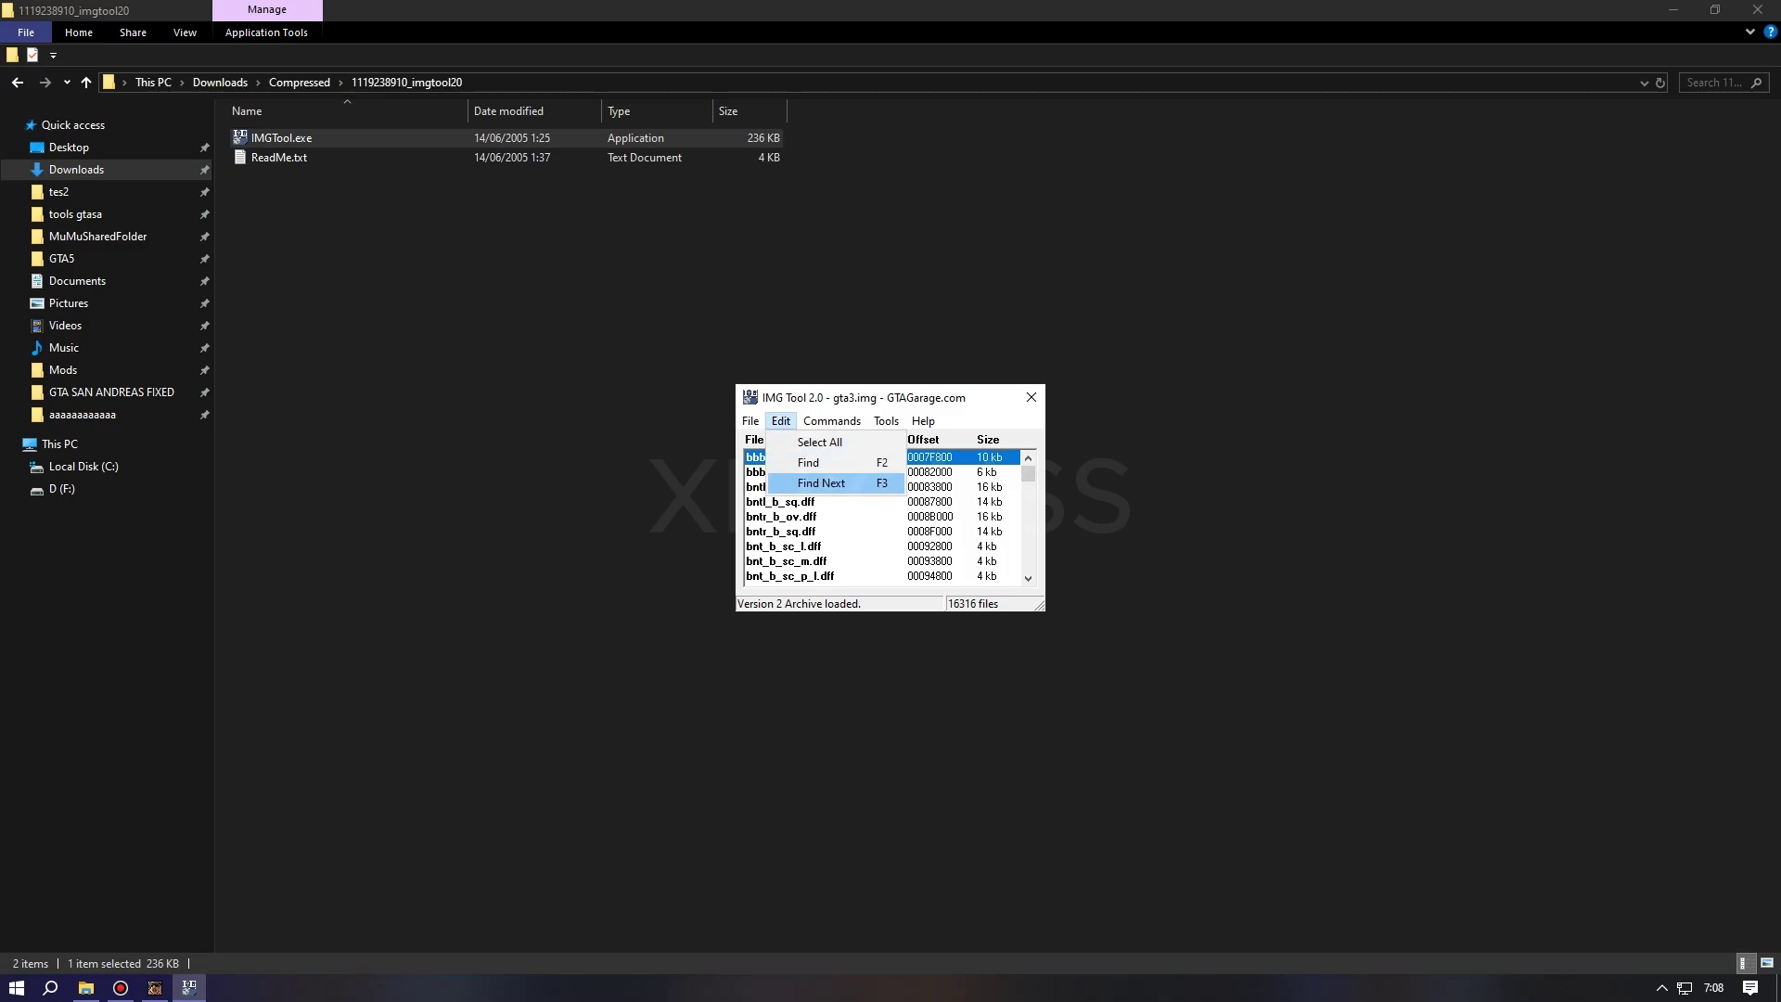
{"action": "left_click", "coordinate": [798, 461]}
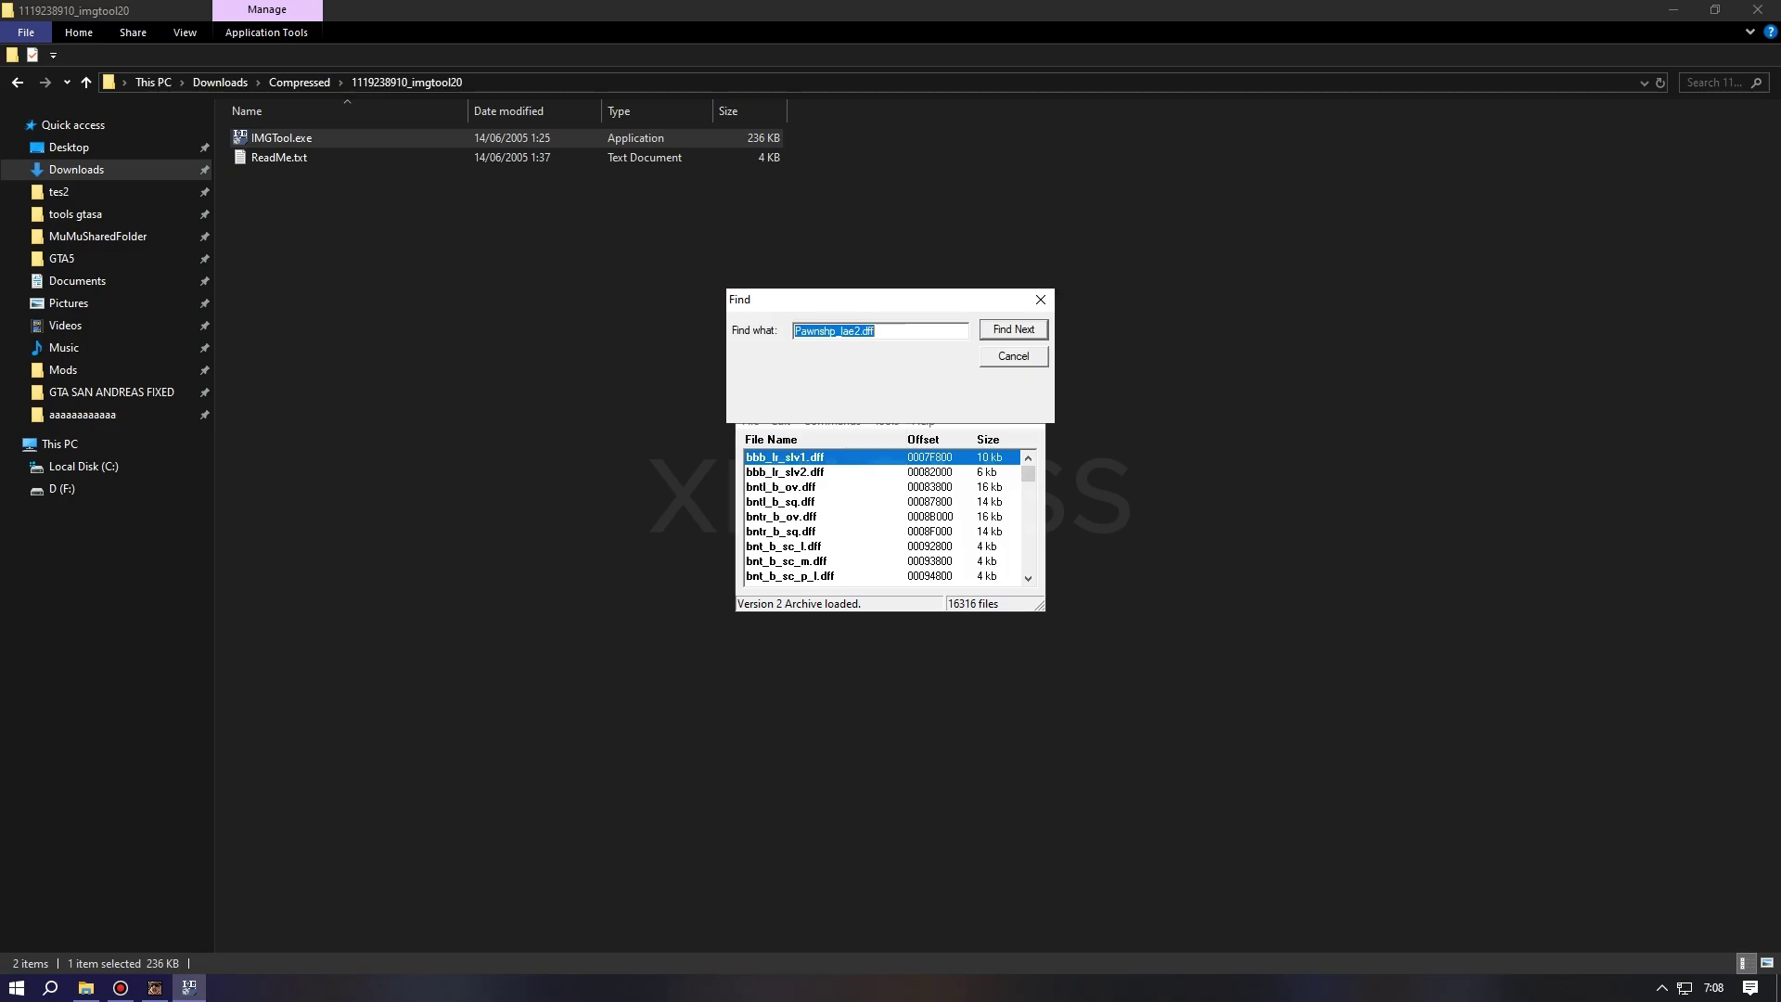
{"action": "key", "text": "Return"}
{"action": "right_click", "coordinate": [835, 549]}
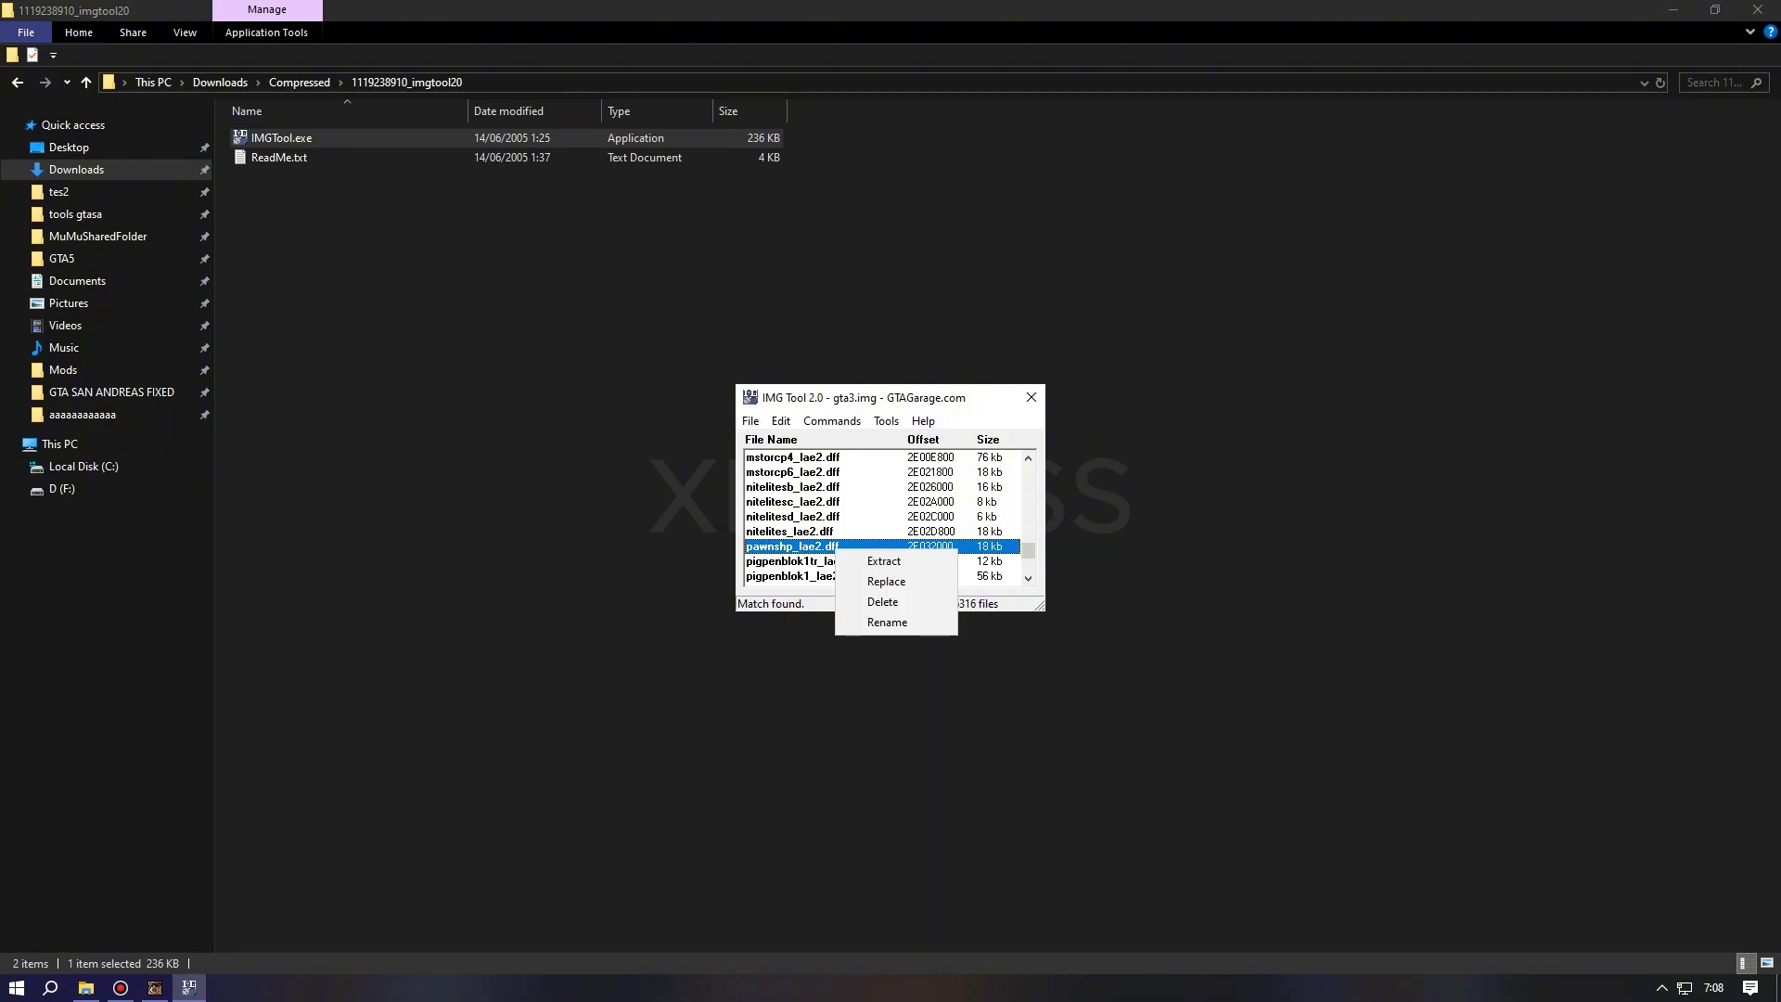
{"action": "left_click", "coordinate": [862, 561]}
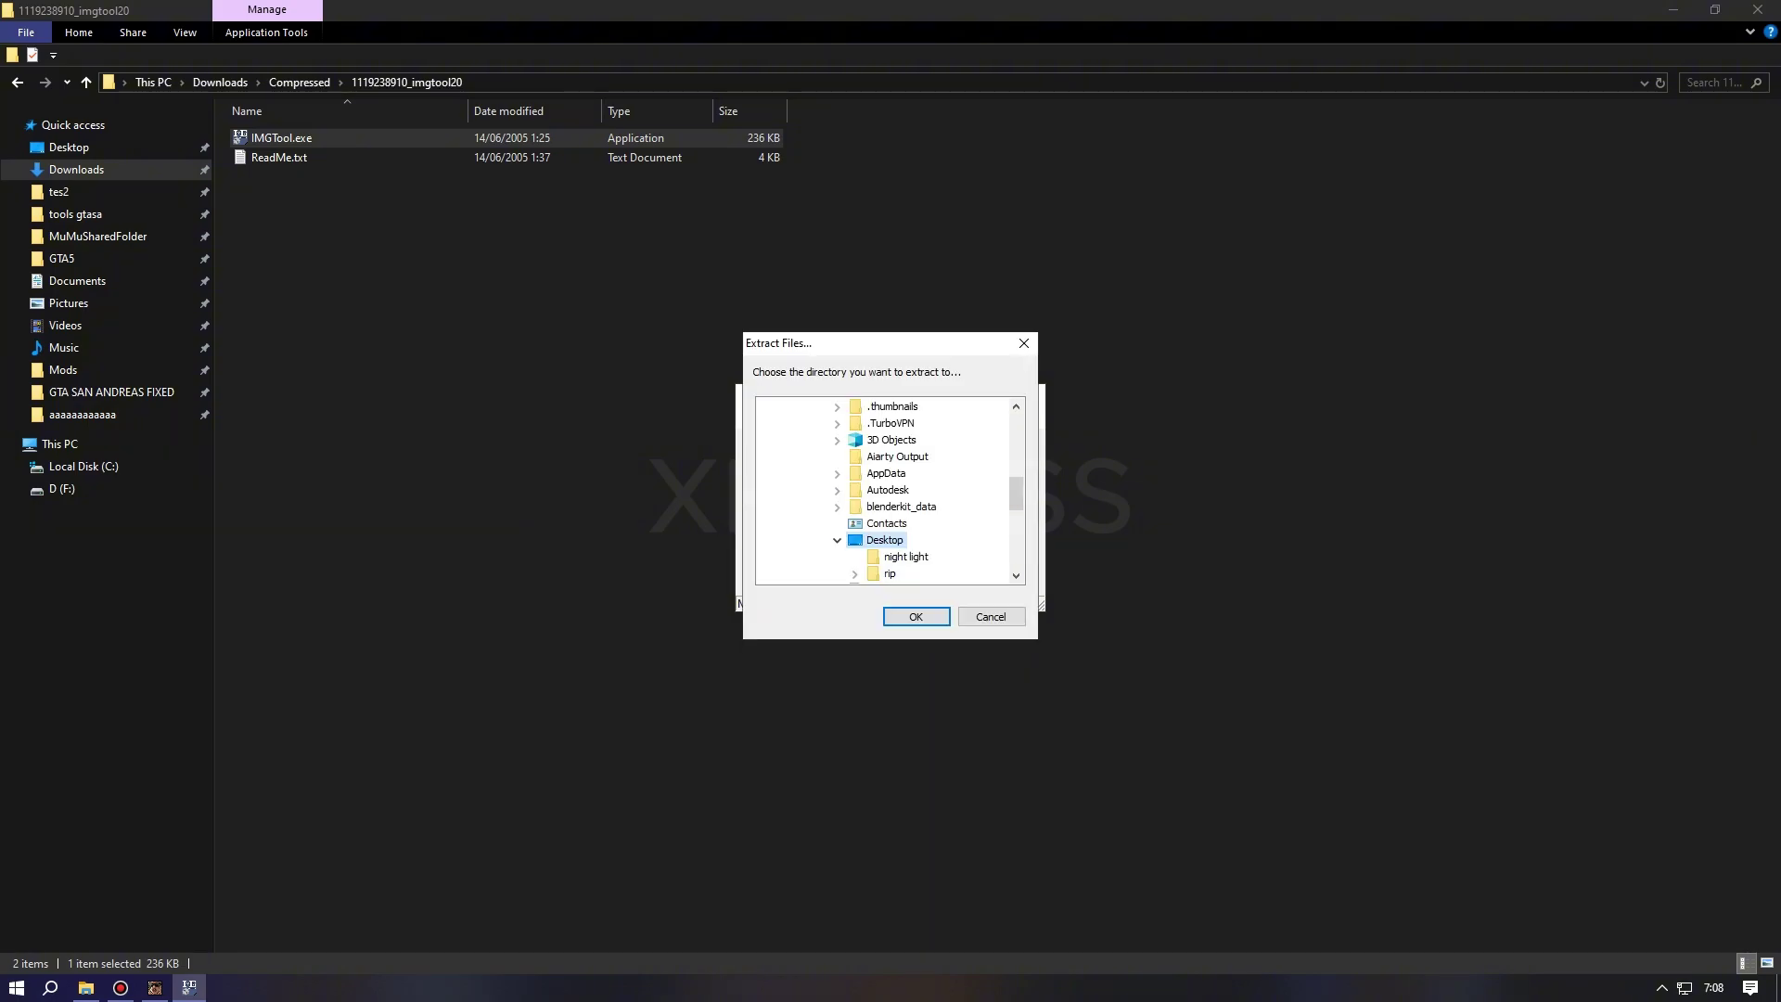
Save pawnshp_lae2.dff into the Desktop 'night light' folder and close IMG Tool.
{"action": "scroll", "coordinate": [888, 490], "scroll_direction": "up", "scroll_amount": 4}
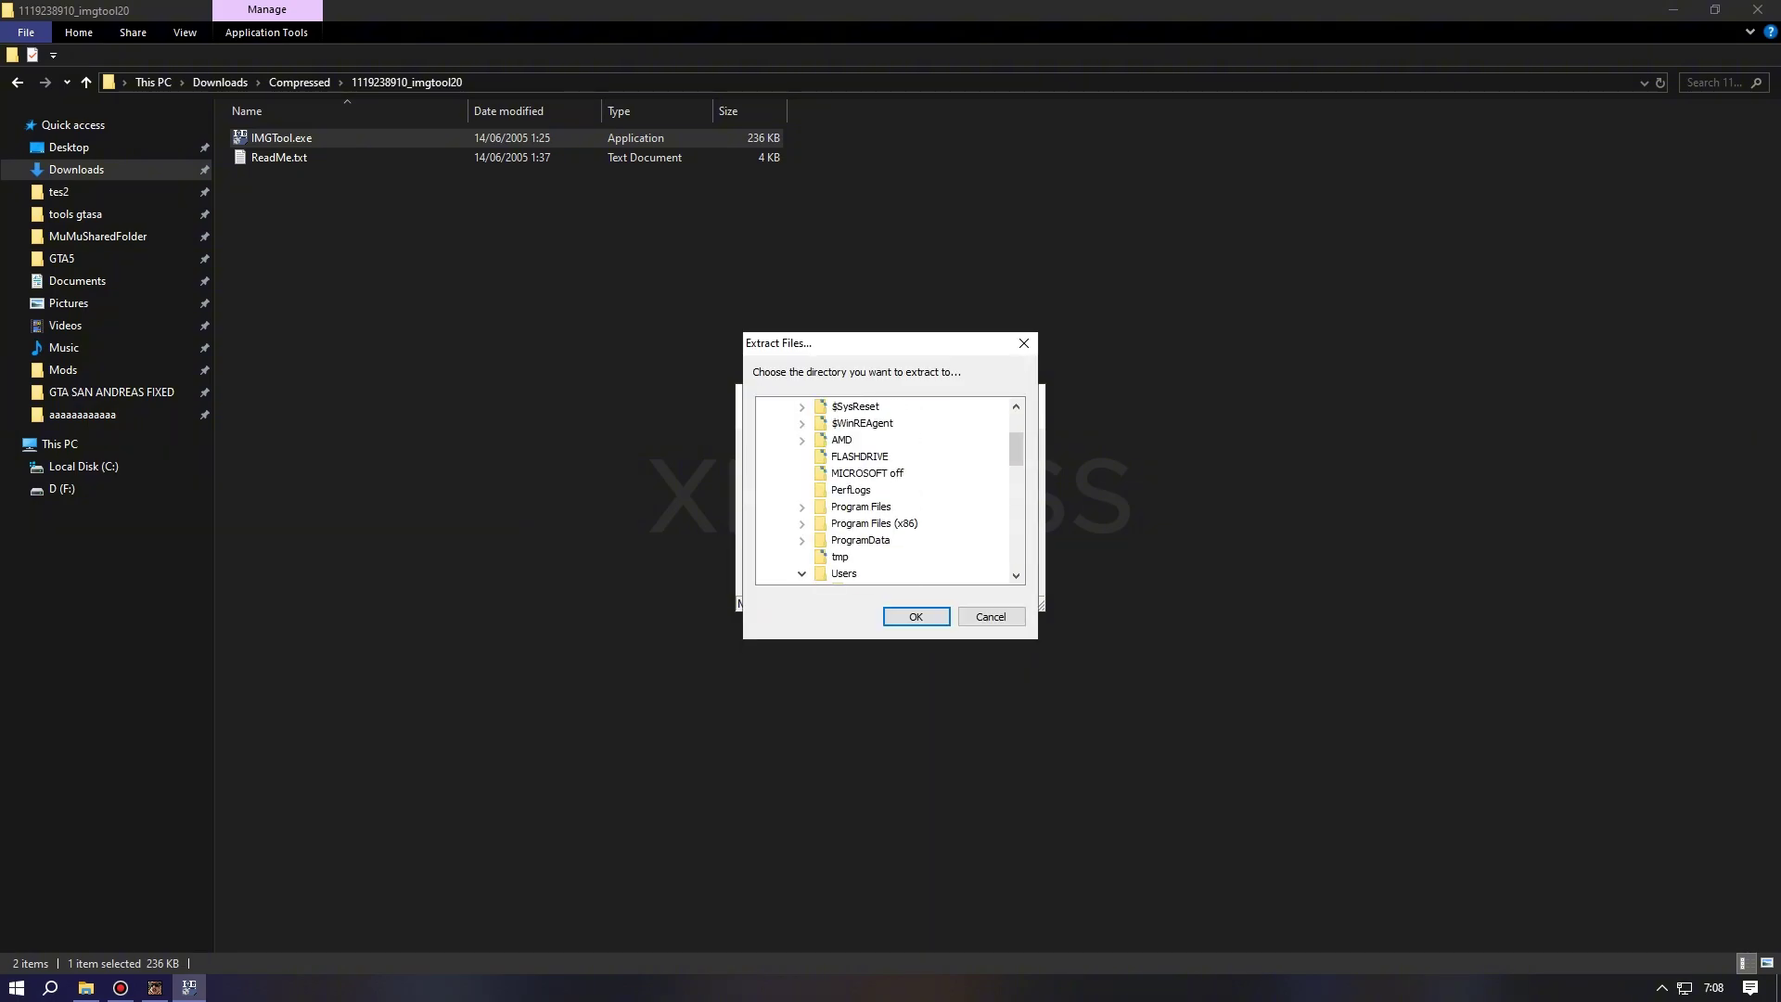
{"action": "scroll", "coordinate": [888, 489], "scroll_direction": "down", "scroll_amount": 4}
{"action": "scroll", "coordinate": [888, 489], "scroll_direction": "up", "scroll_amount": 3}
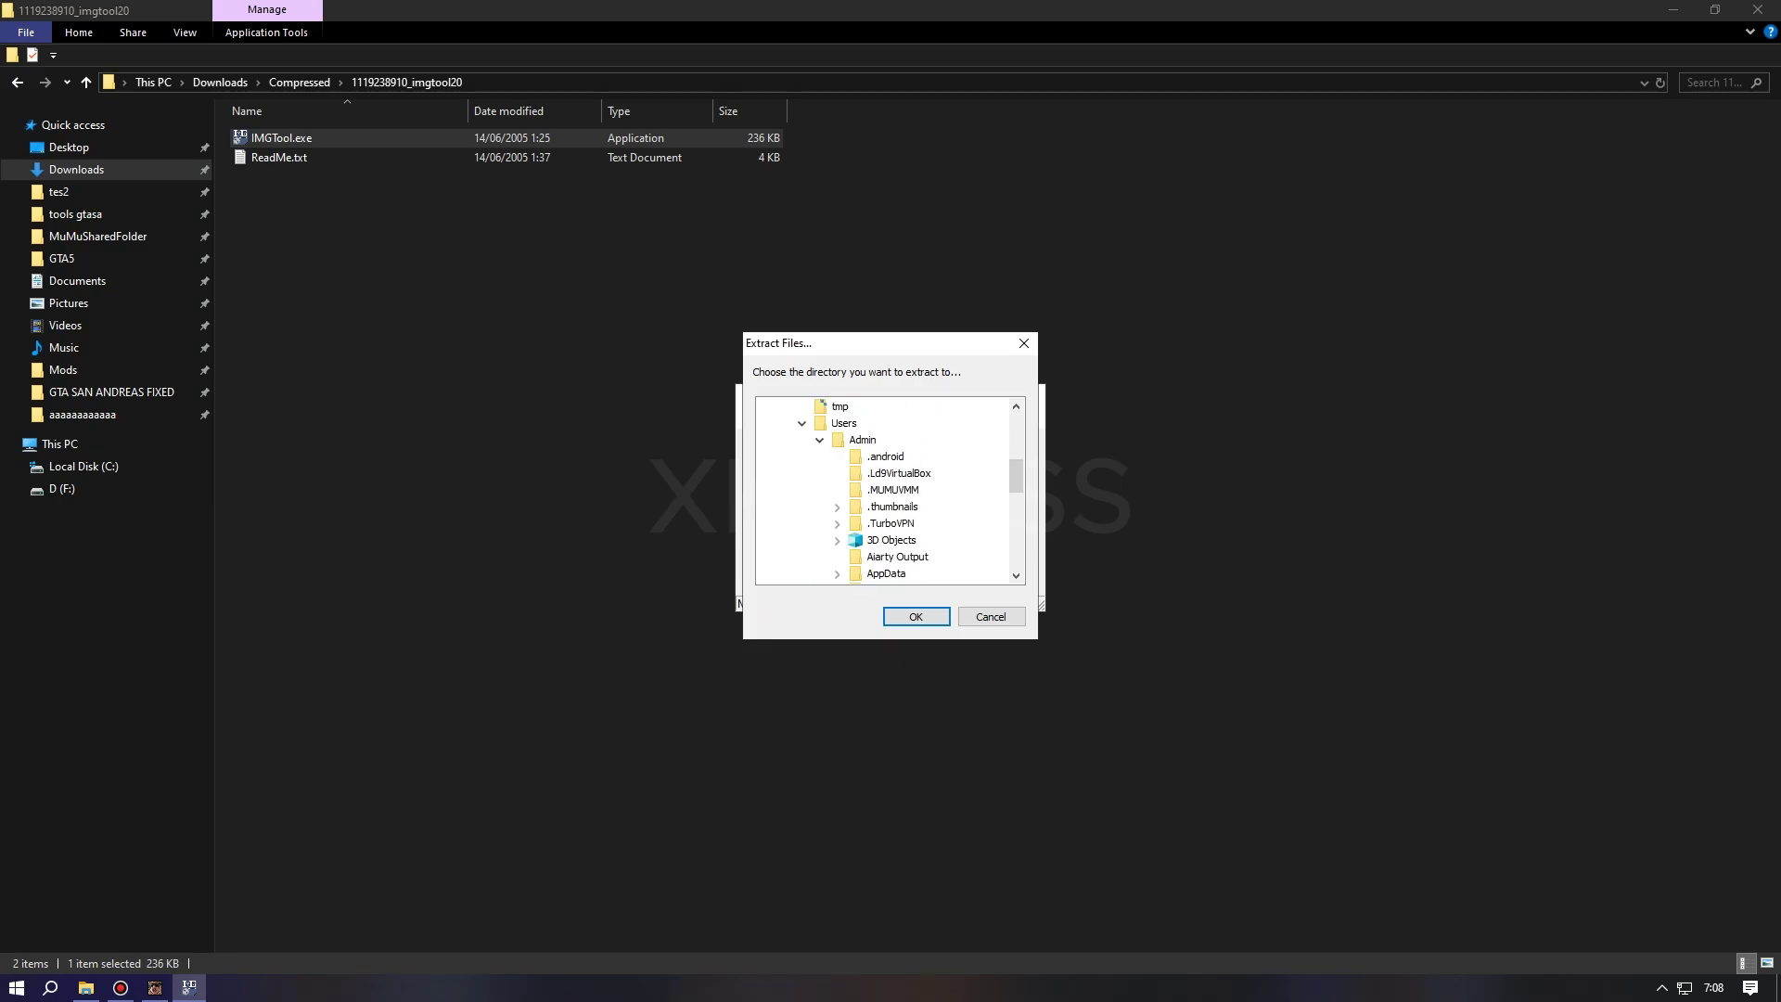
{"action": "scroll", "coordinate": [889, 490], "scroll_direction": "up", "scroll_amount": 4}
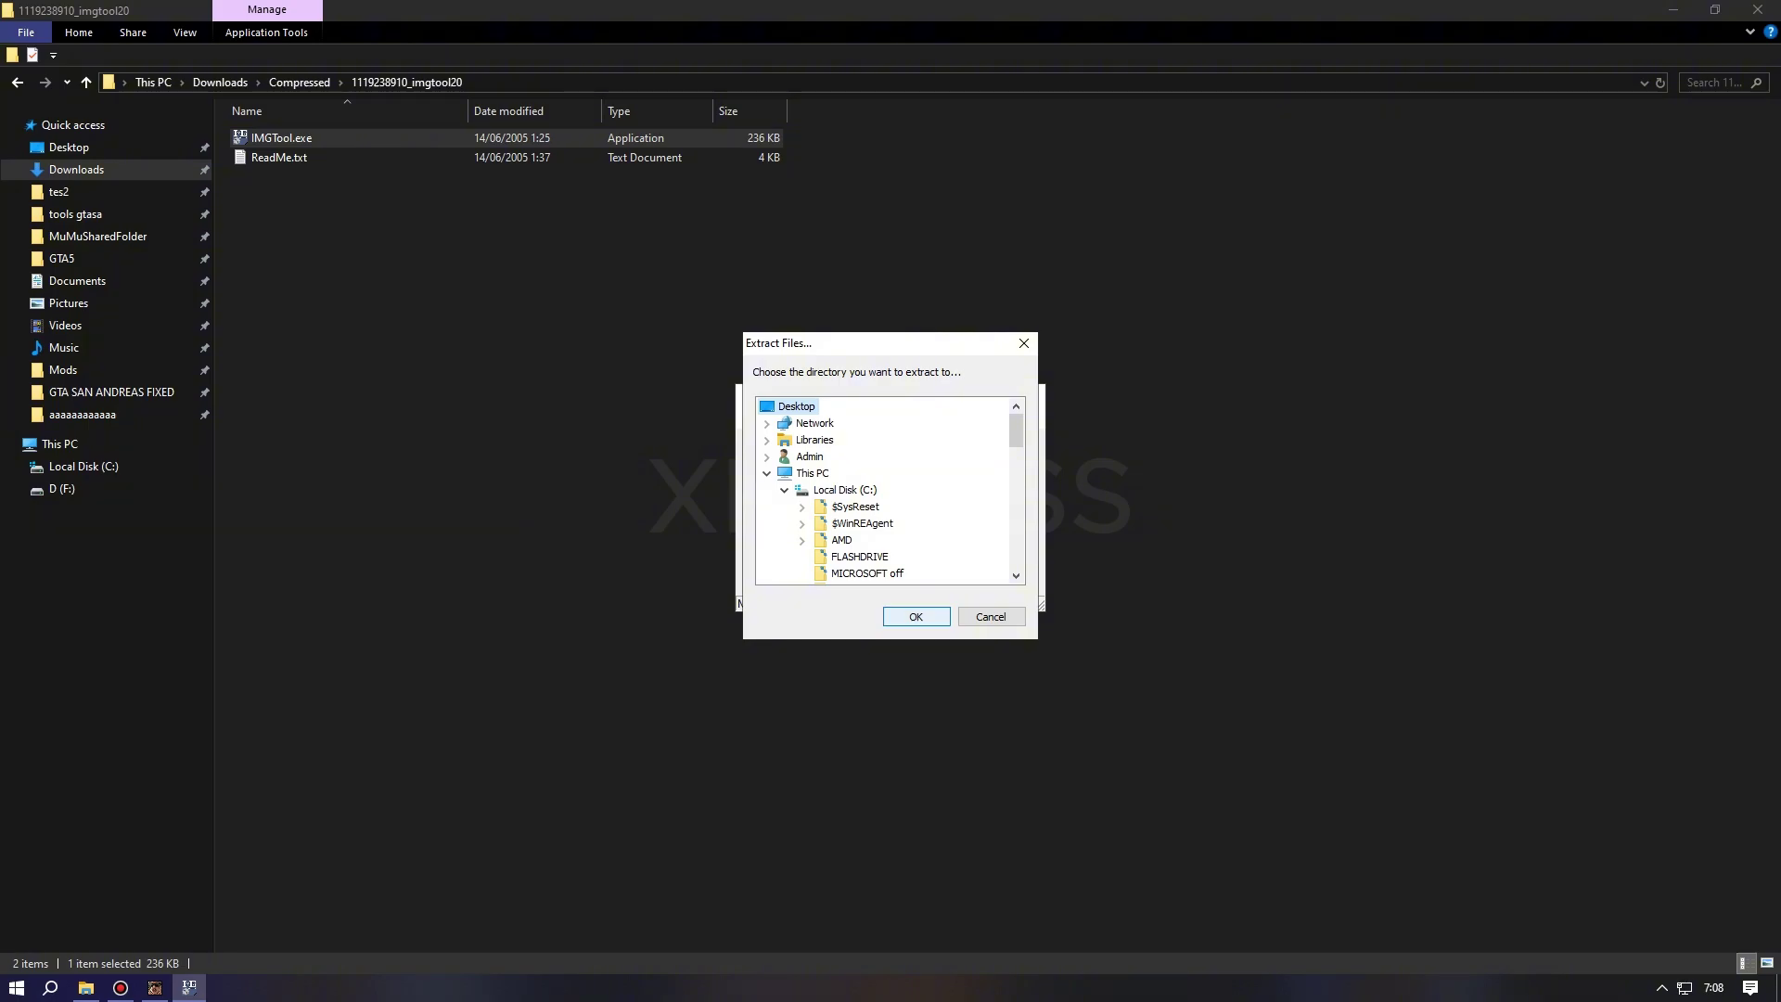
{"action": "scroll", "coordinate": [888, 489], "scroll_direction": "down", "scroll_amount": 1}
{"action": "scroll", "coordinate": [888, 490], "scroll_direction": "down", "scroll_amount": 2}
{"action": "scroll", "coordinate": [888, 489], "scroll_direction": "up", "scroll_amount": 2}
{"action": "scroll", "coordinate": [889, 489], "scroll_direction": "up", "scroll_amount": 1}
{"action": "scroll", "coordinate": [888, 489], "scroll_direction": "down", "scroll_amount": 1}
{"action": "scroll", "coordinate": [888, 489], "scroll_direction": "down", "scroll_amount": 3}
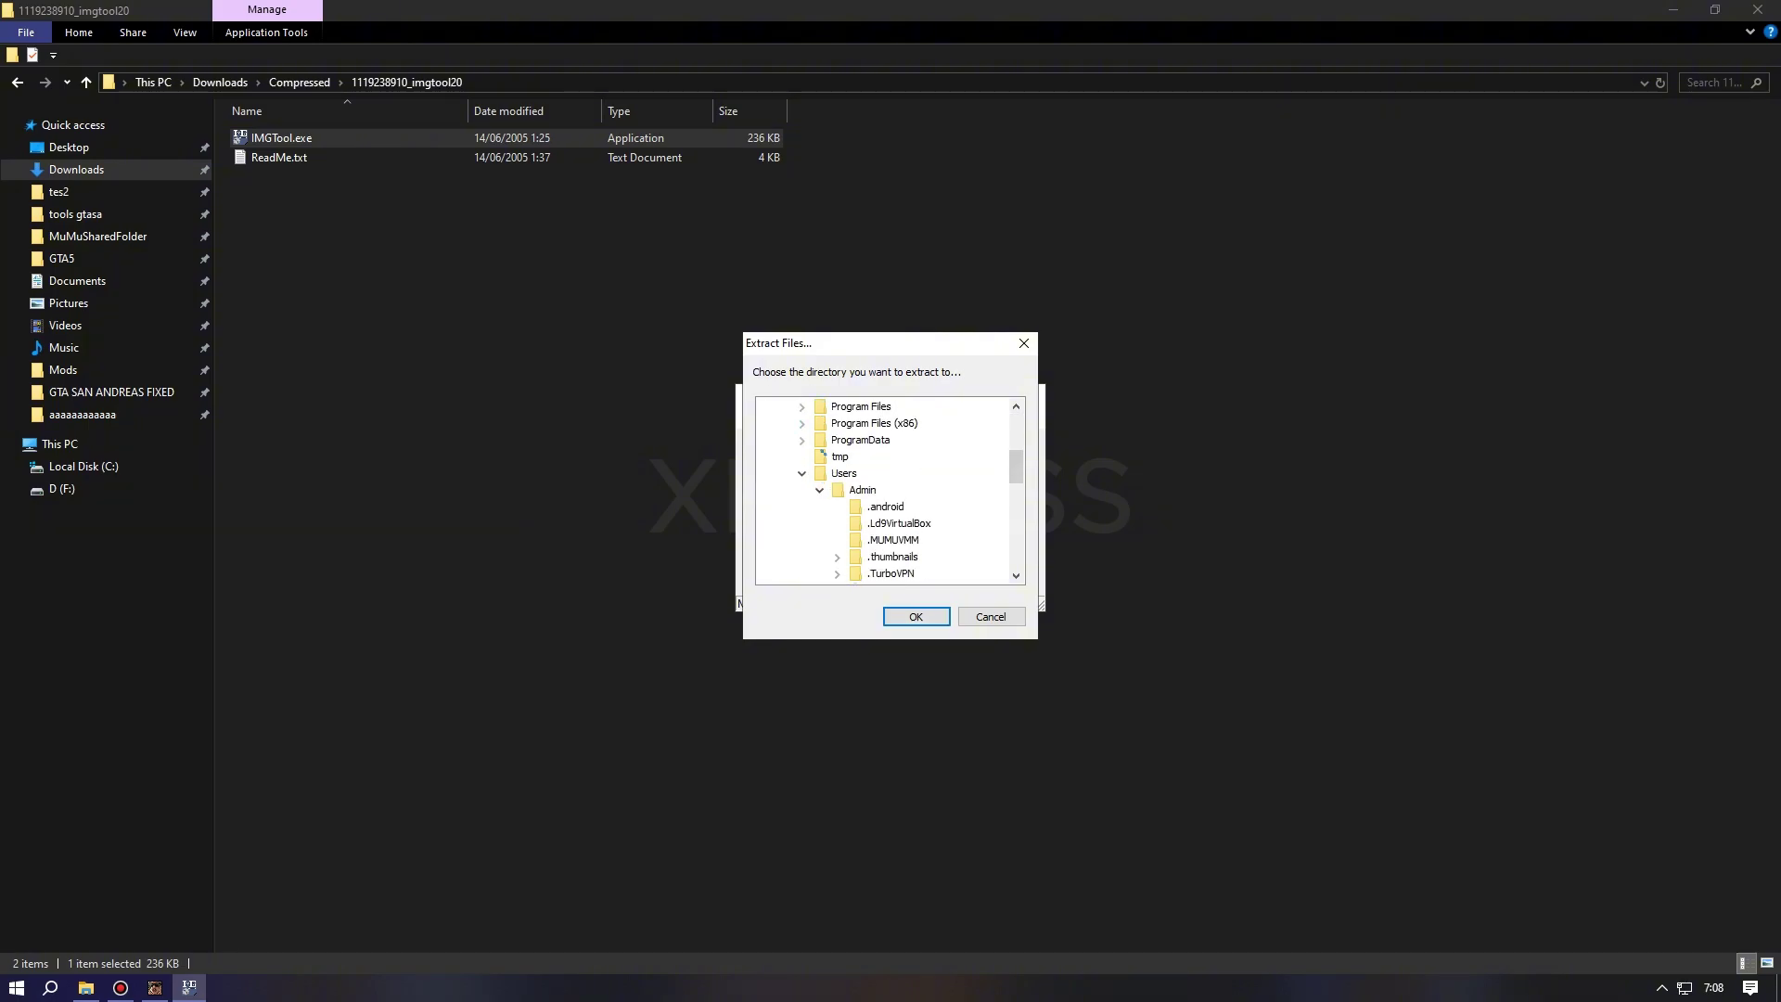
{"action": "scroll", "coordinate": [889, 490], "scroll_direction": "down", "scroll_amount": 3}
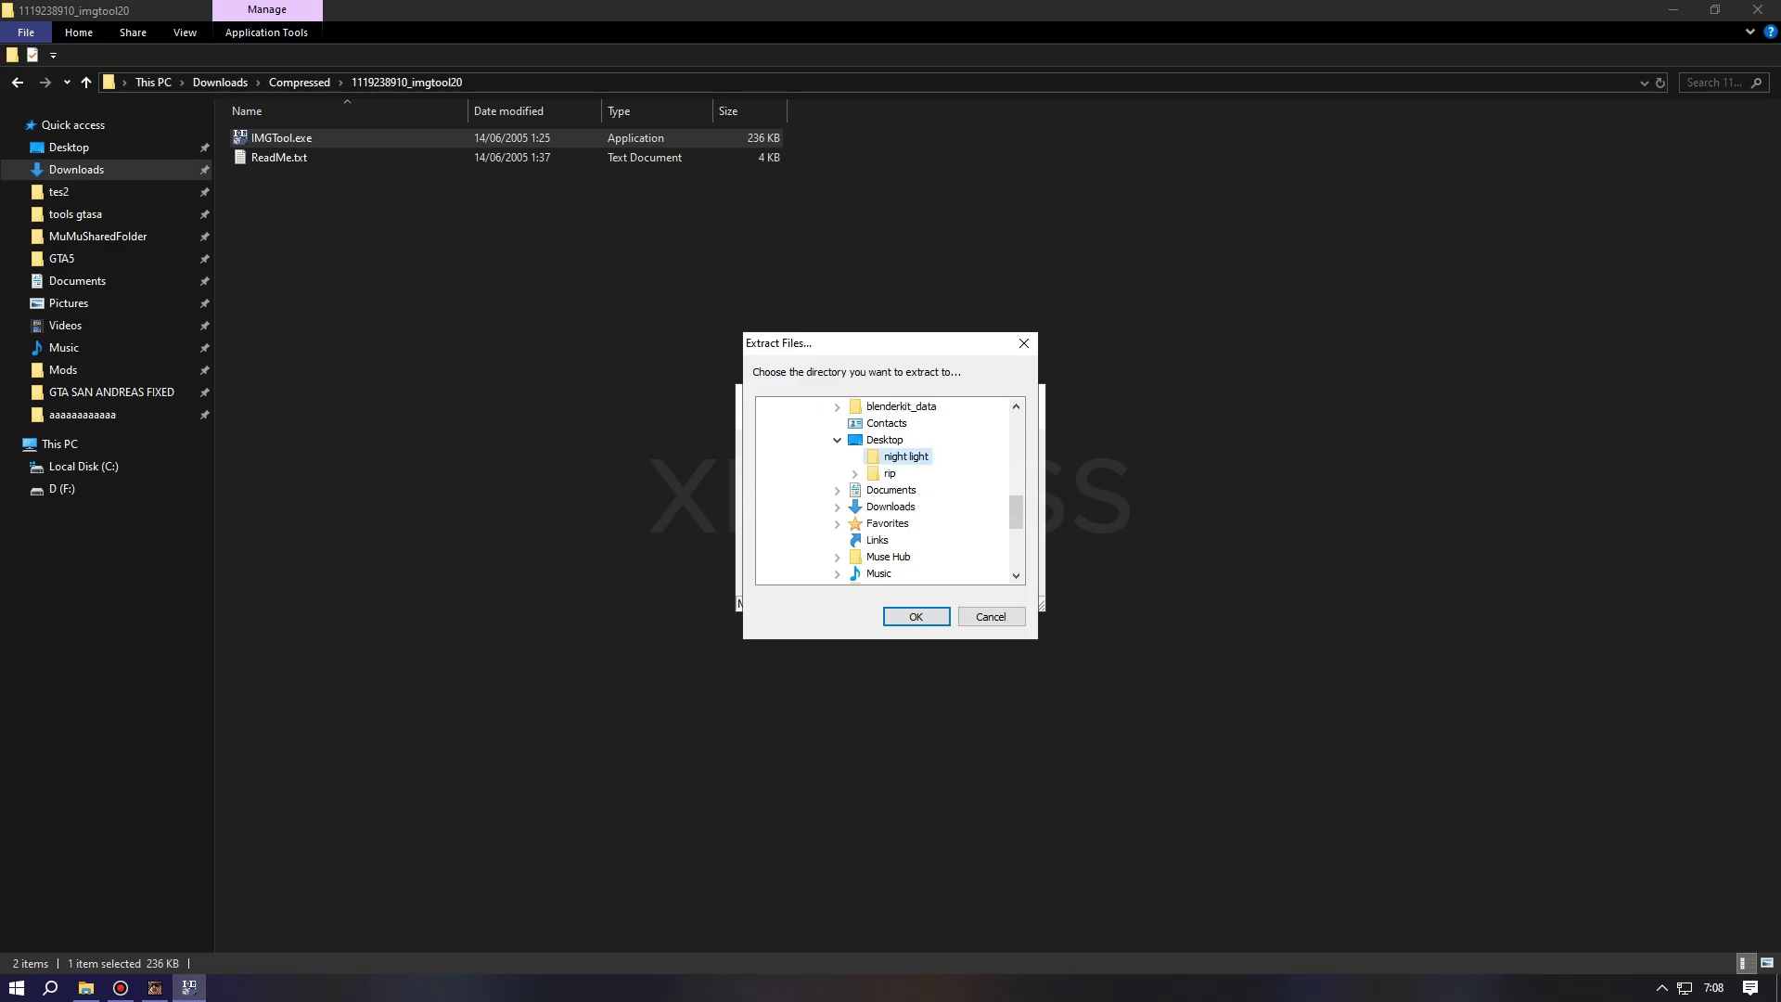
{"action": "left_click", "coordinate": [915, 616]}
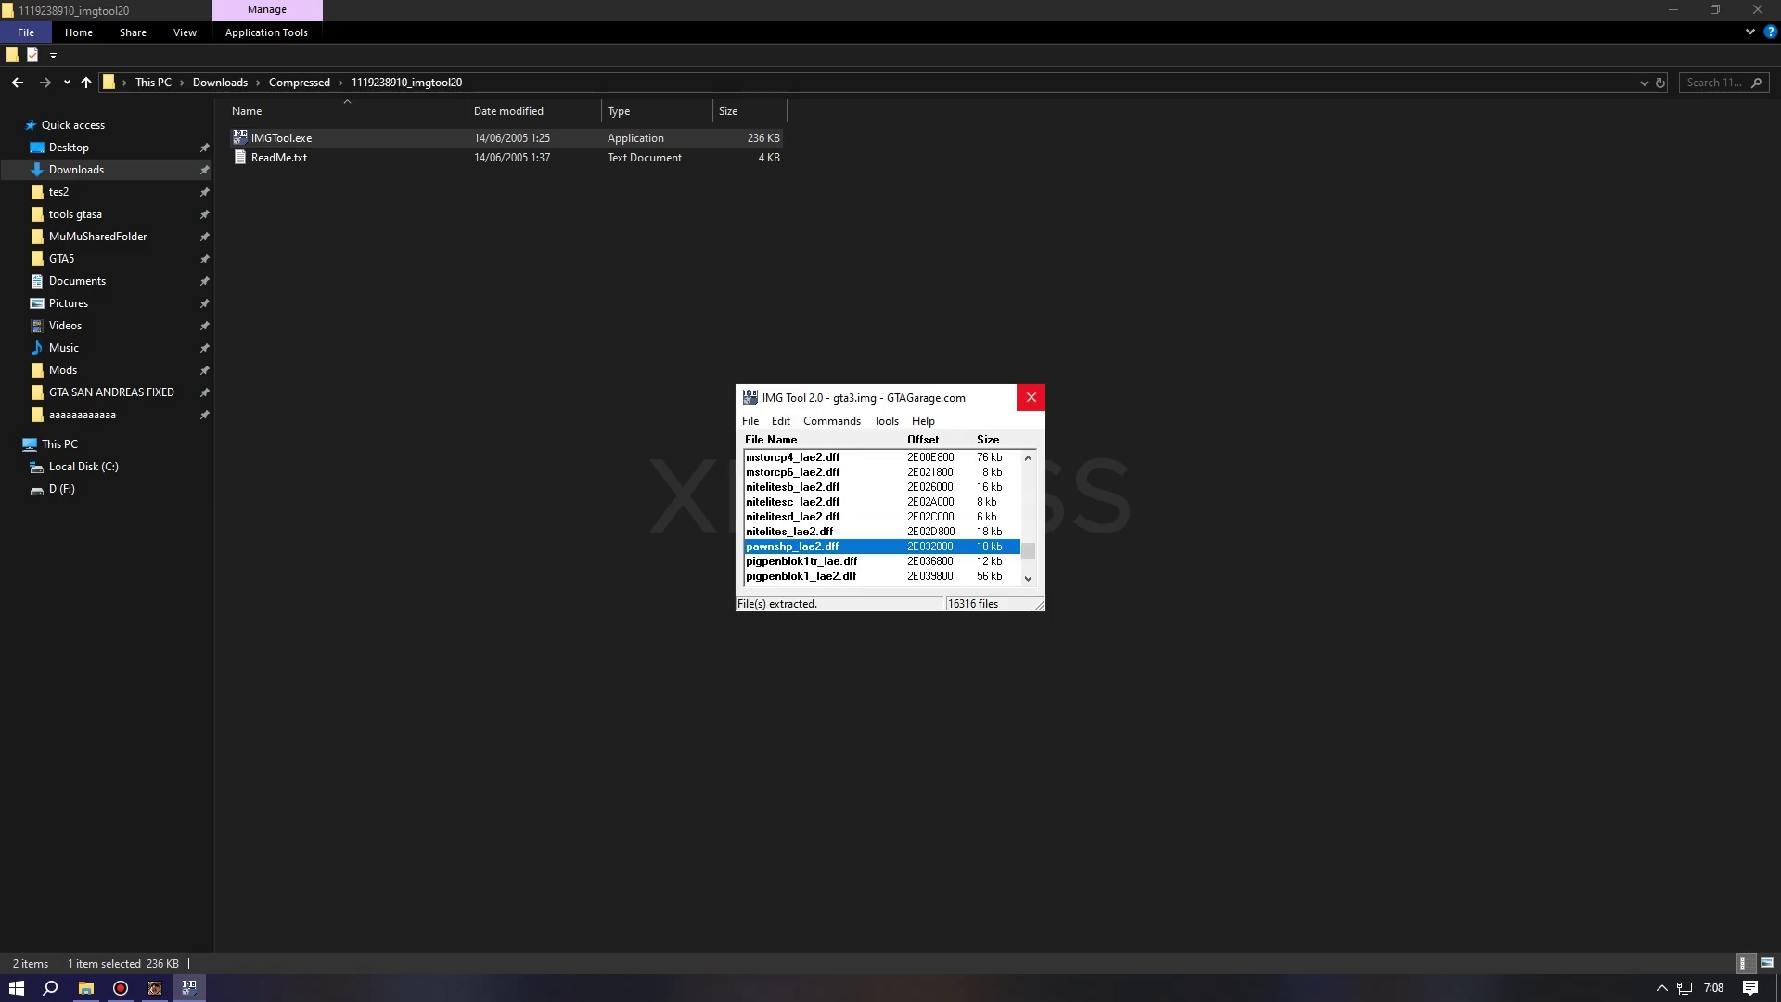
{"action": "left_click", "coordinate": [1031, 397]}
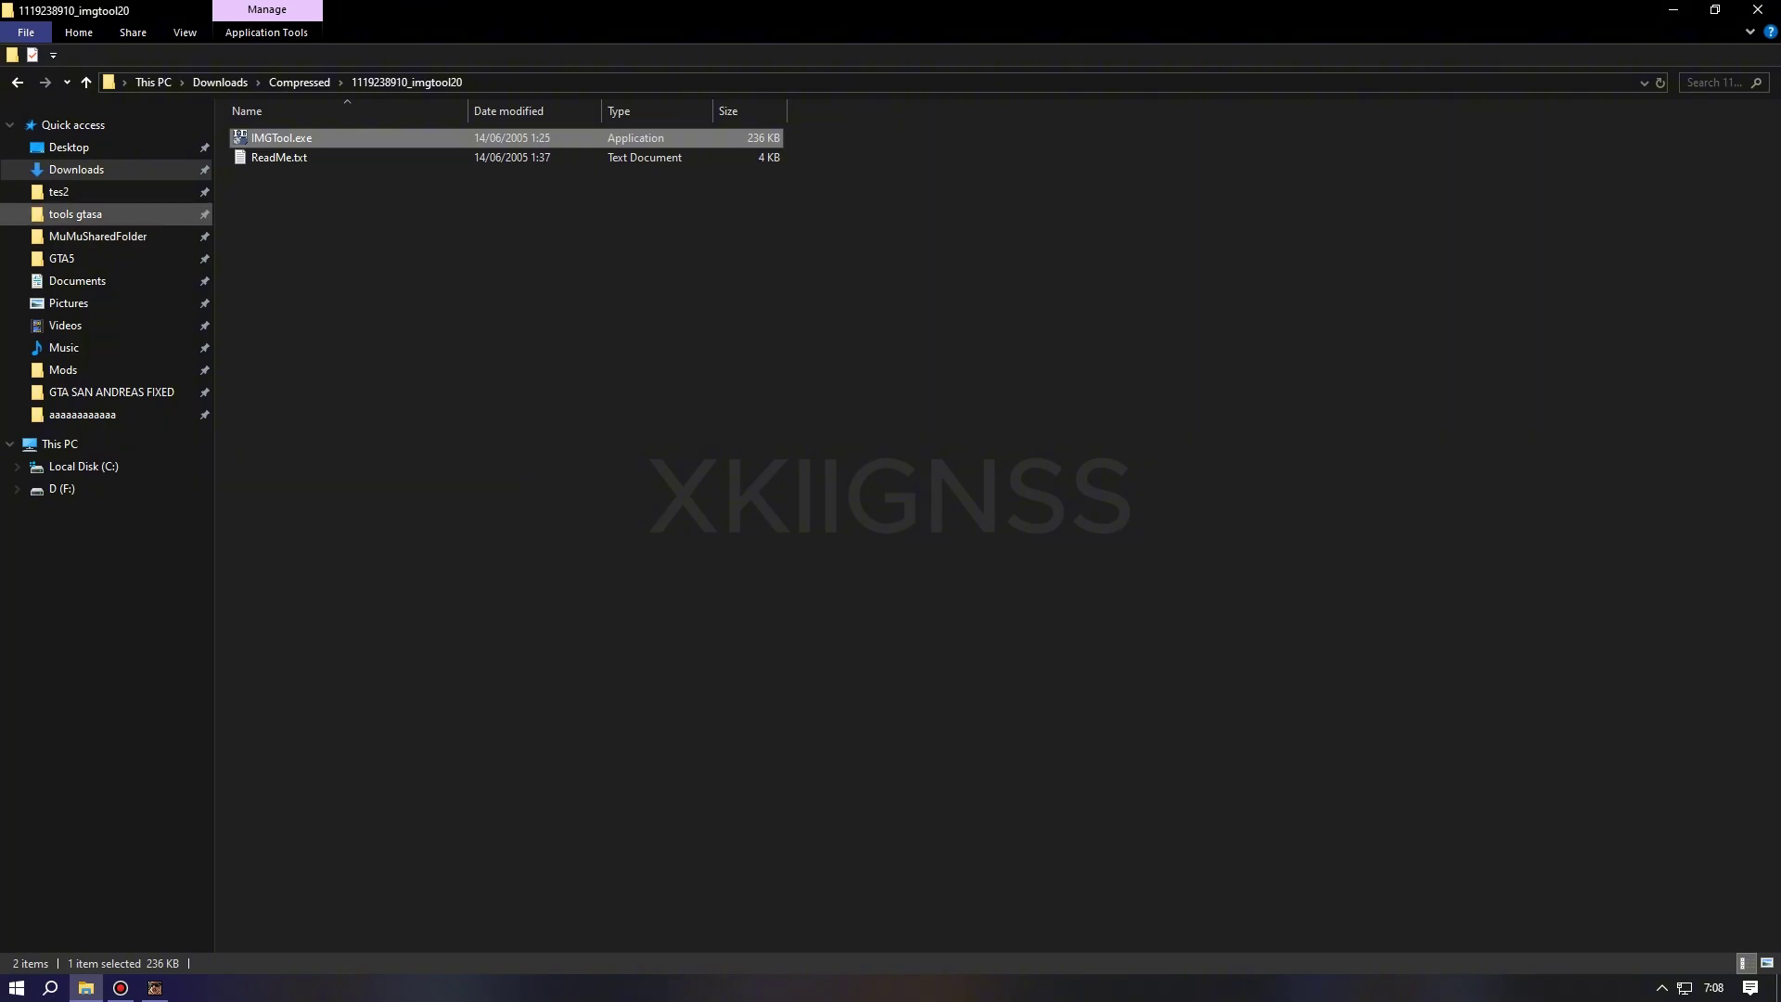
Open the Desktop 'night light' folder to confirm pawnshp_lae2.dff, then launch Blender 4.2.
{"action": "left_click", "coordinate": [68, 147]}
{"action": "double_click", "coordinate": [277, 624]}
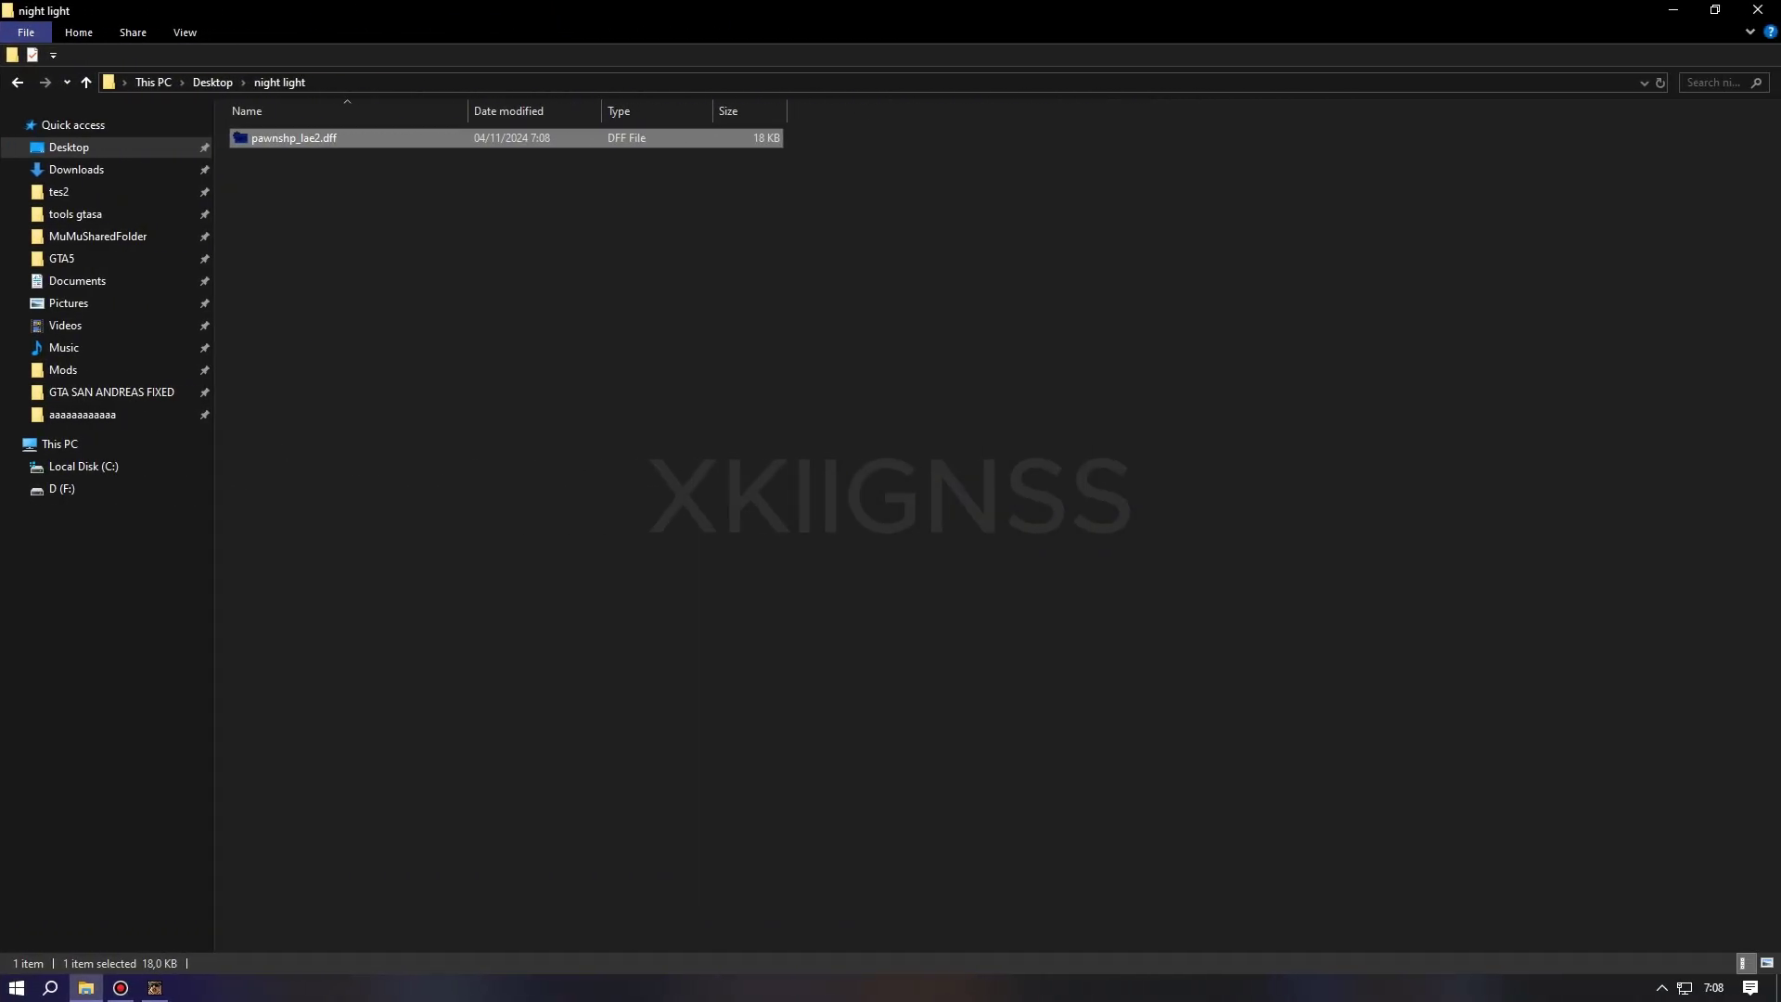
{"action": "key", "text": "super+s"}
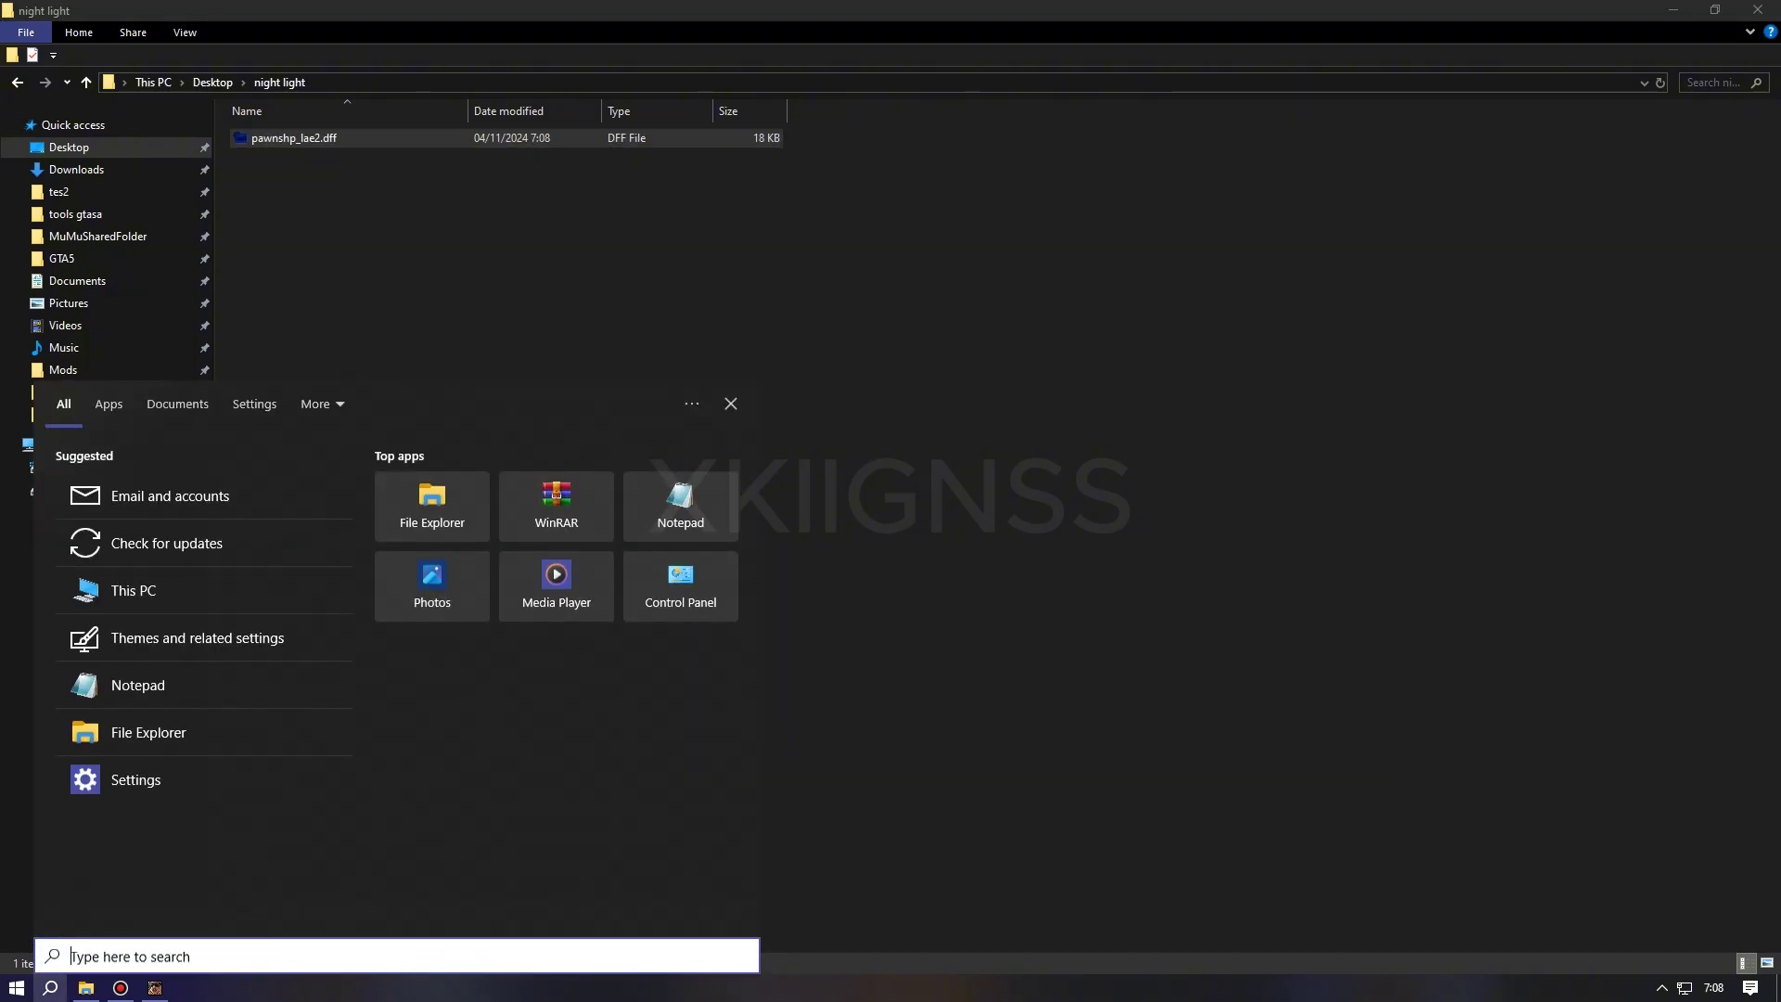
{"action": "type", "text": "blen"}
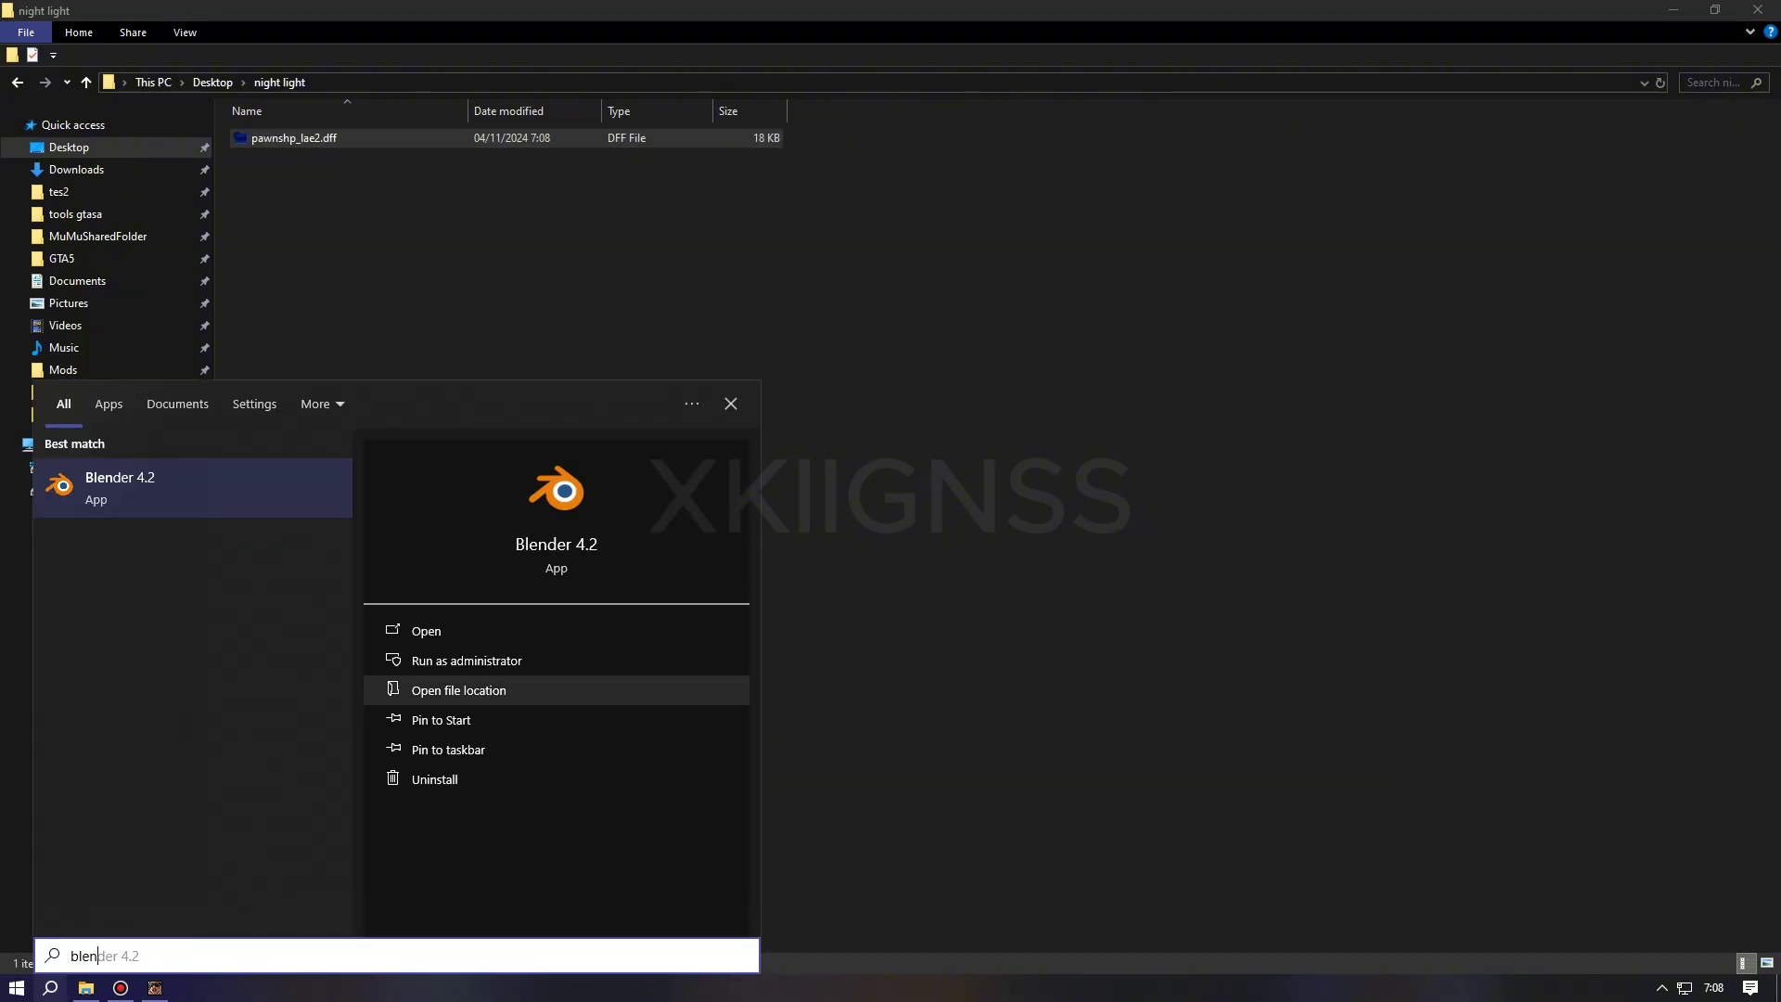
{"action": "left_click", "coordinate": [426, 631]}
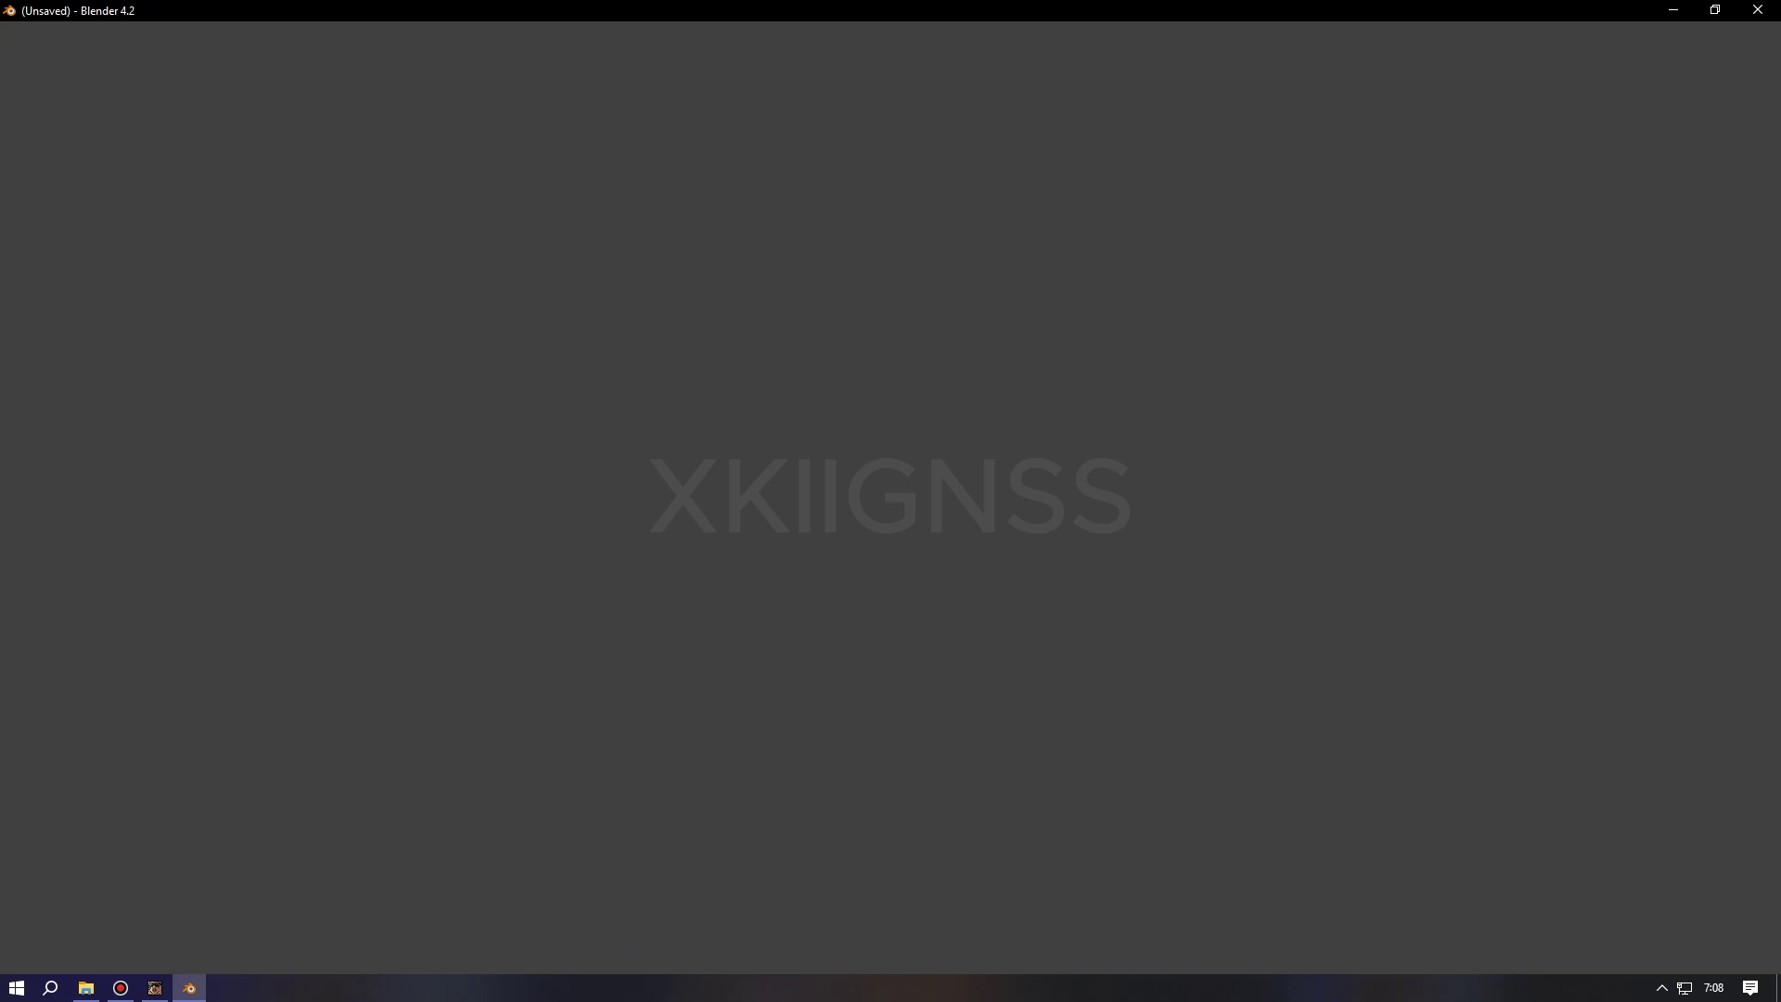
Dismiss the splash screen and delete the default camera, cube and light.
{"action": "key", "text": "Escape"}
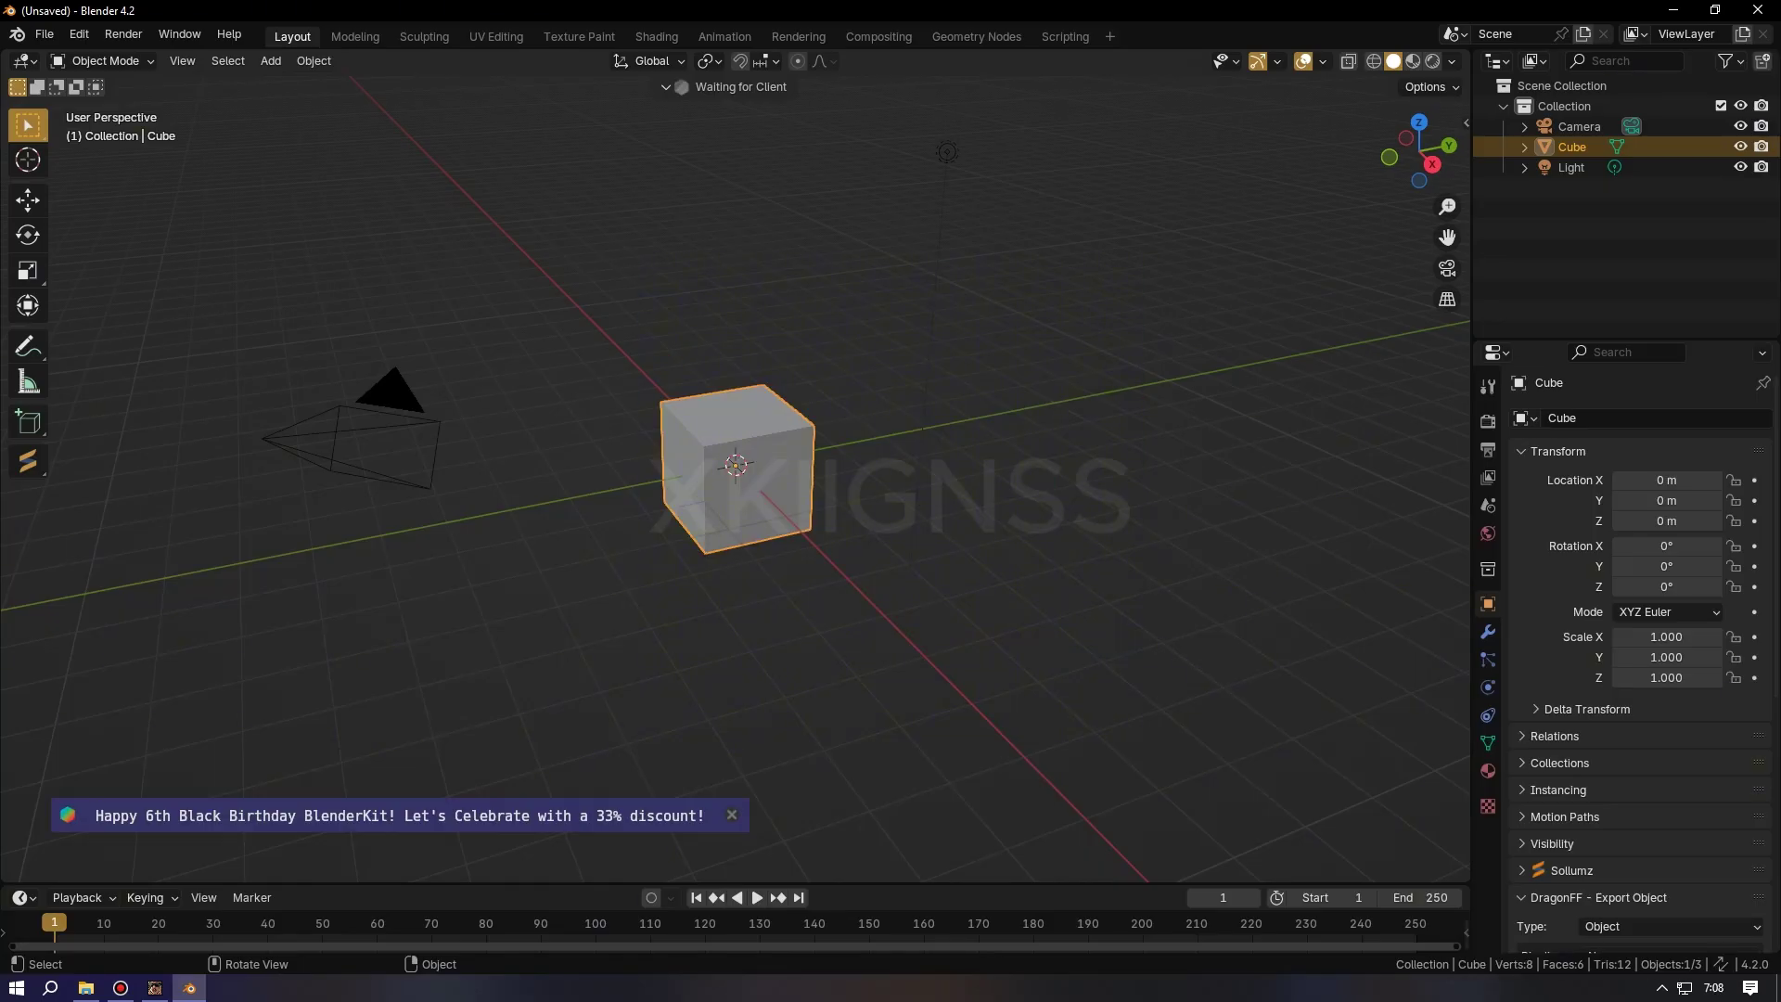
{"action": "key", "text": "a"}
{"action": "key", "text": "Delete"}
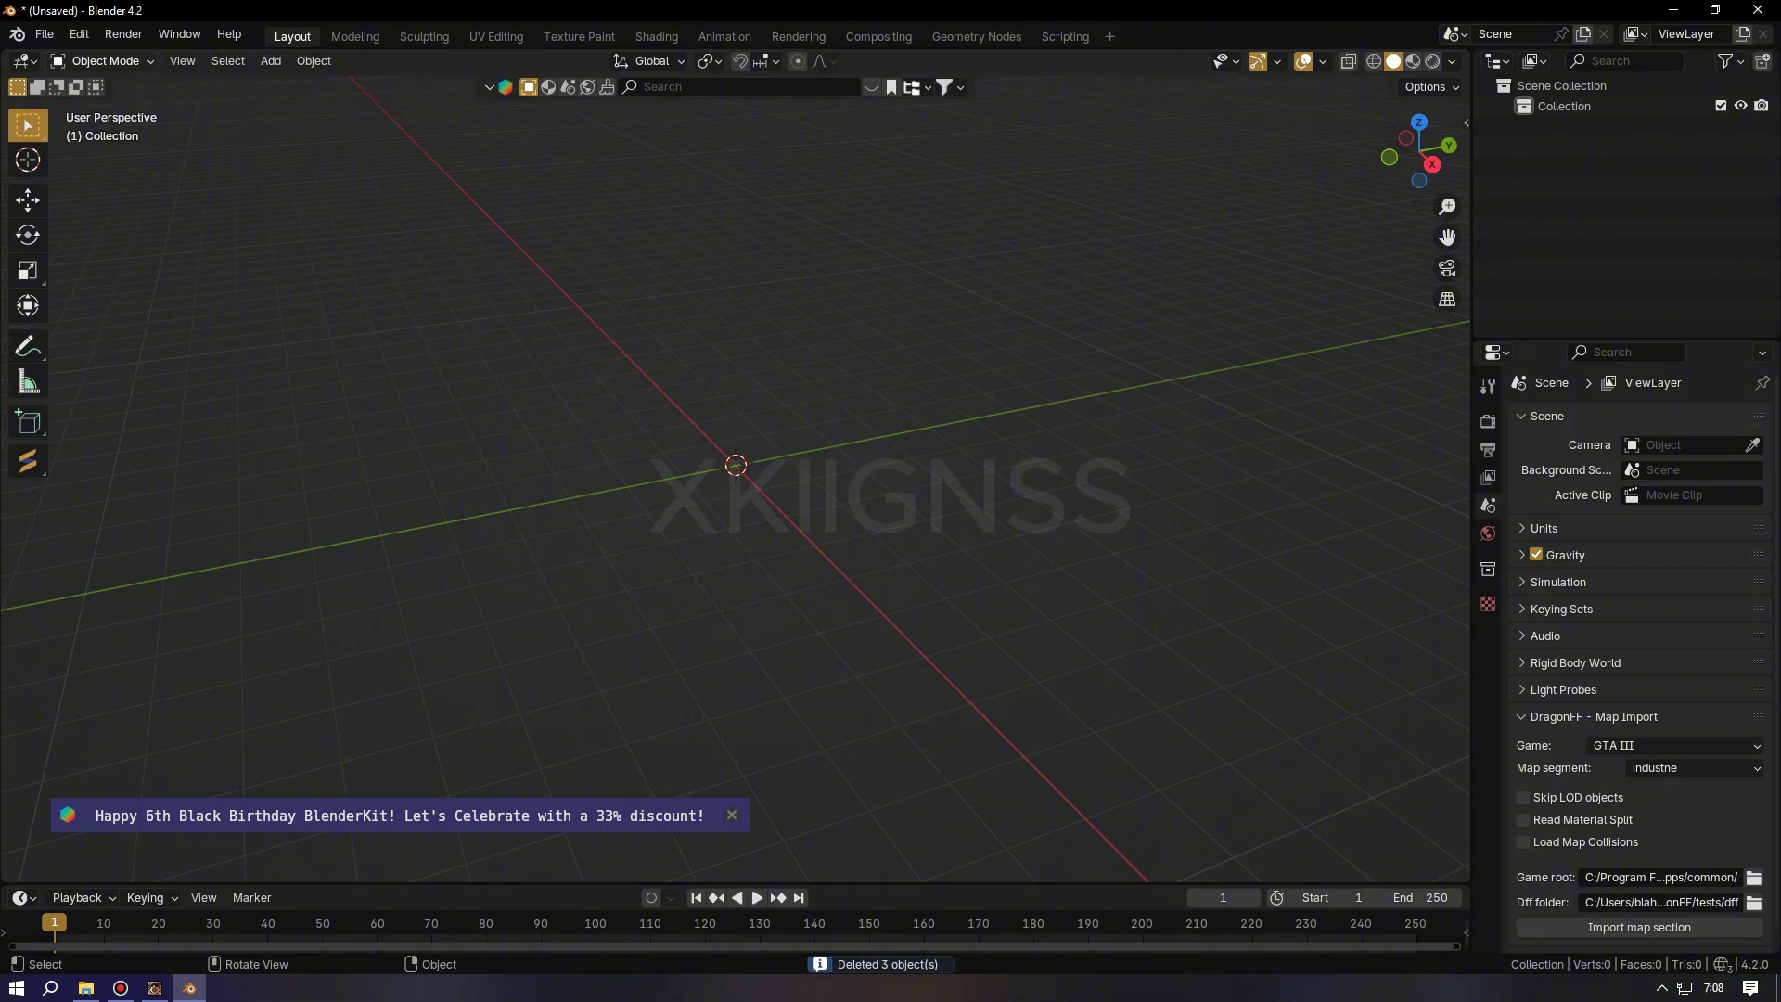
Import pawnshp_lae2.dff from the night light folder with the DragonFF DFF importer.
{"action": "left_click", "coordinate": [43, 34]}
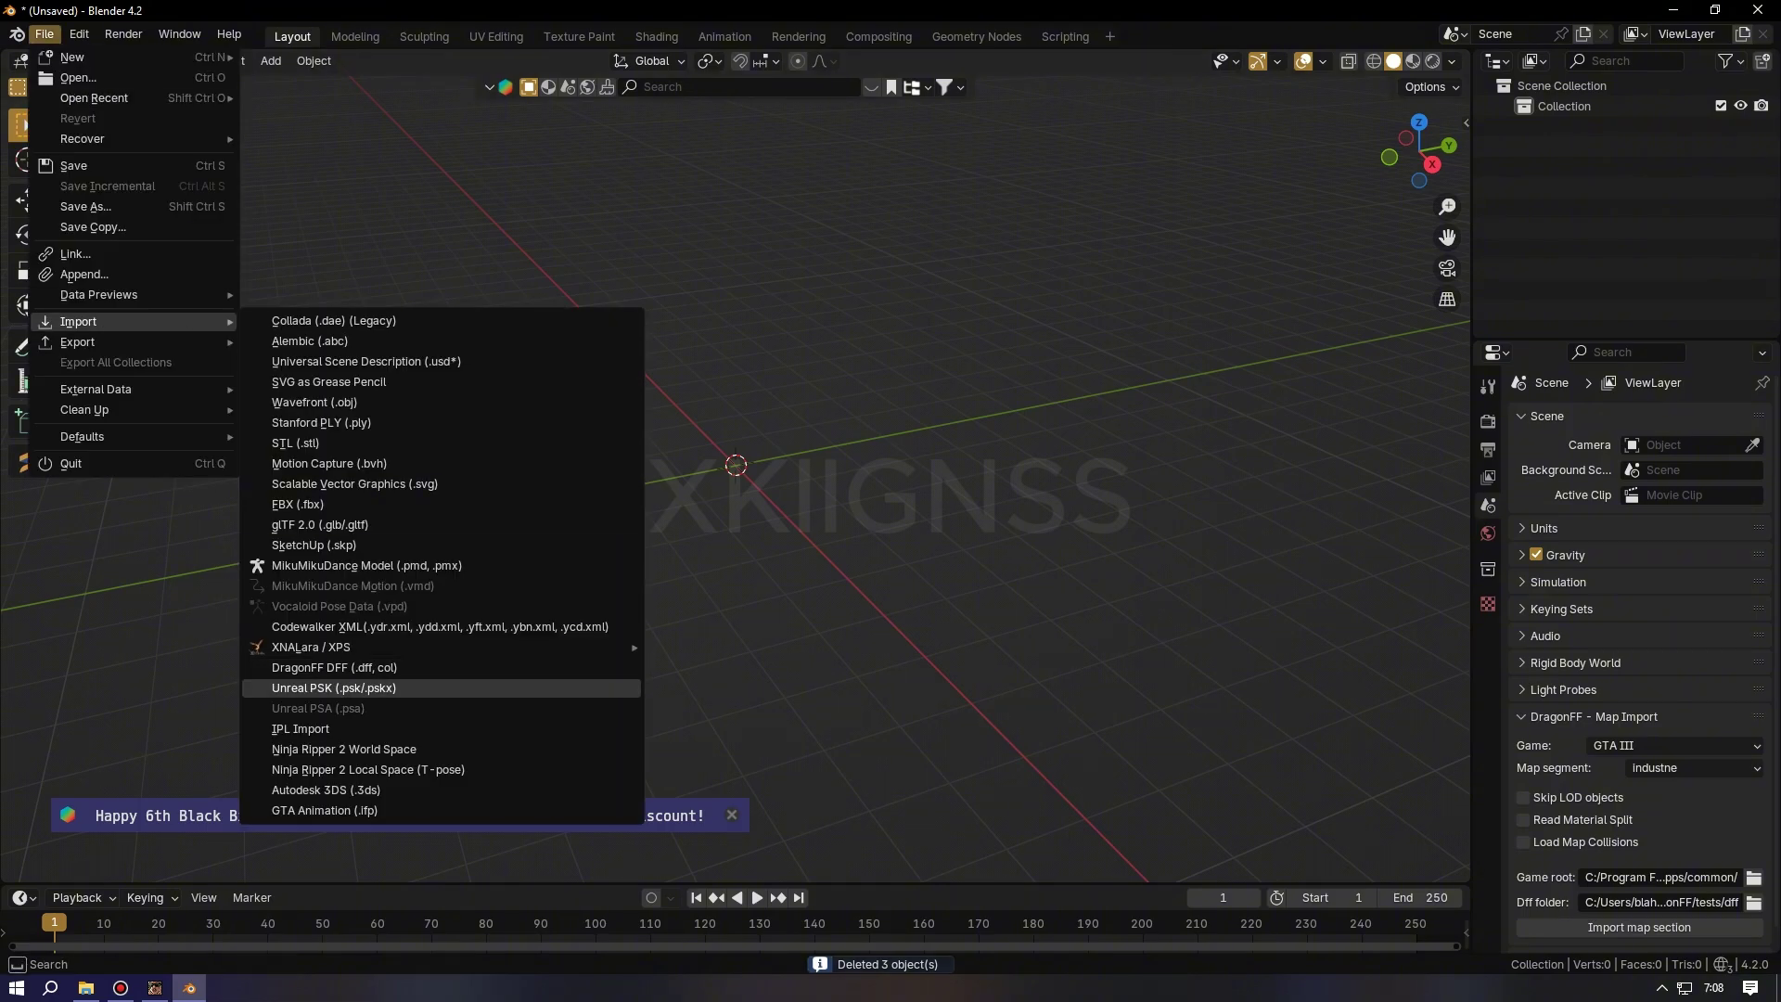
{"action": "left_click", "coordinate": [333, 667]}
{"action": "left_click", "coordinate": [449, 719]}
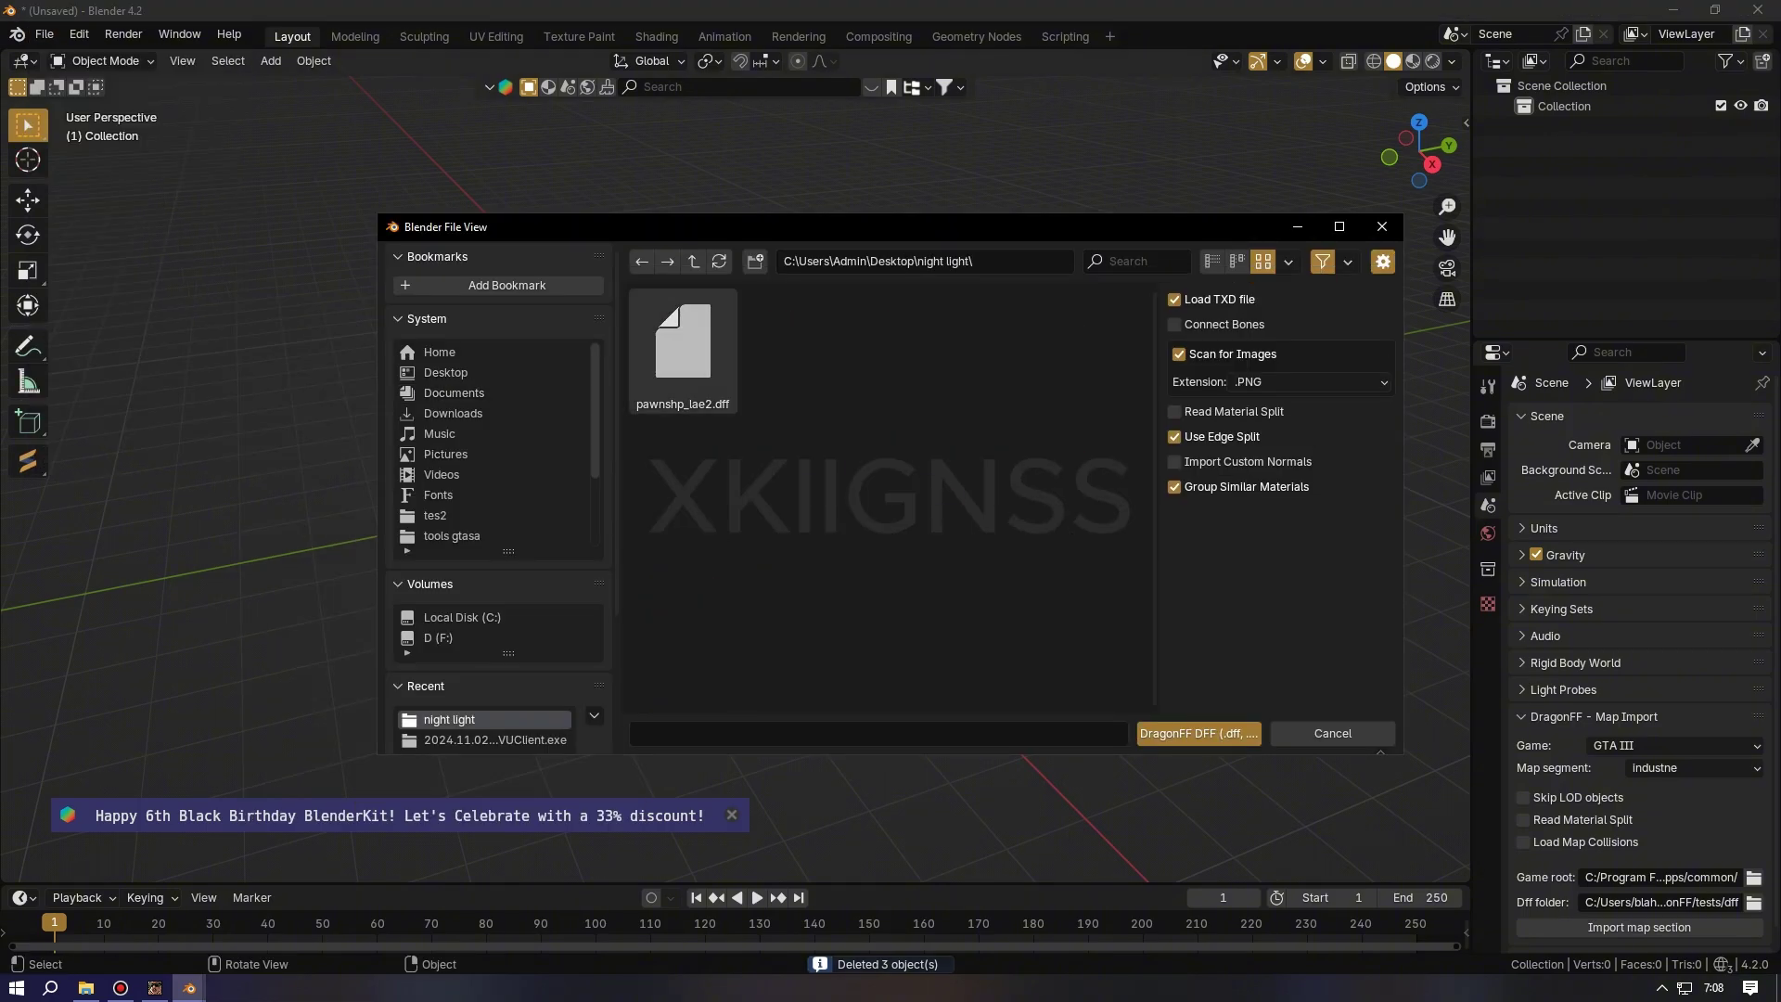
{"action": "left_click", "coordinate": [682, 348]}
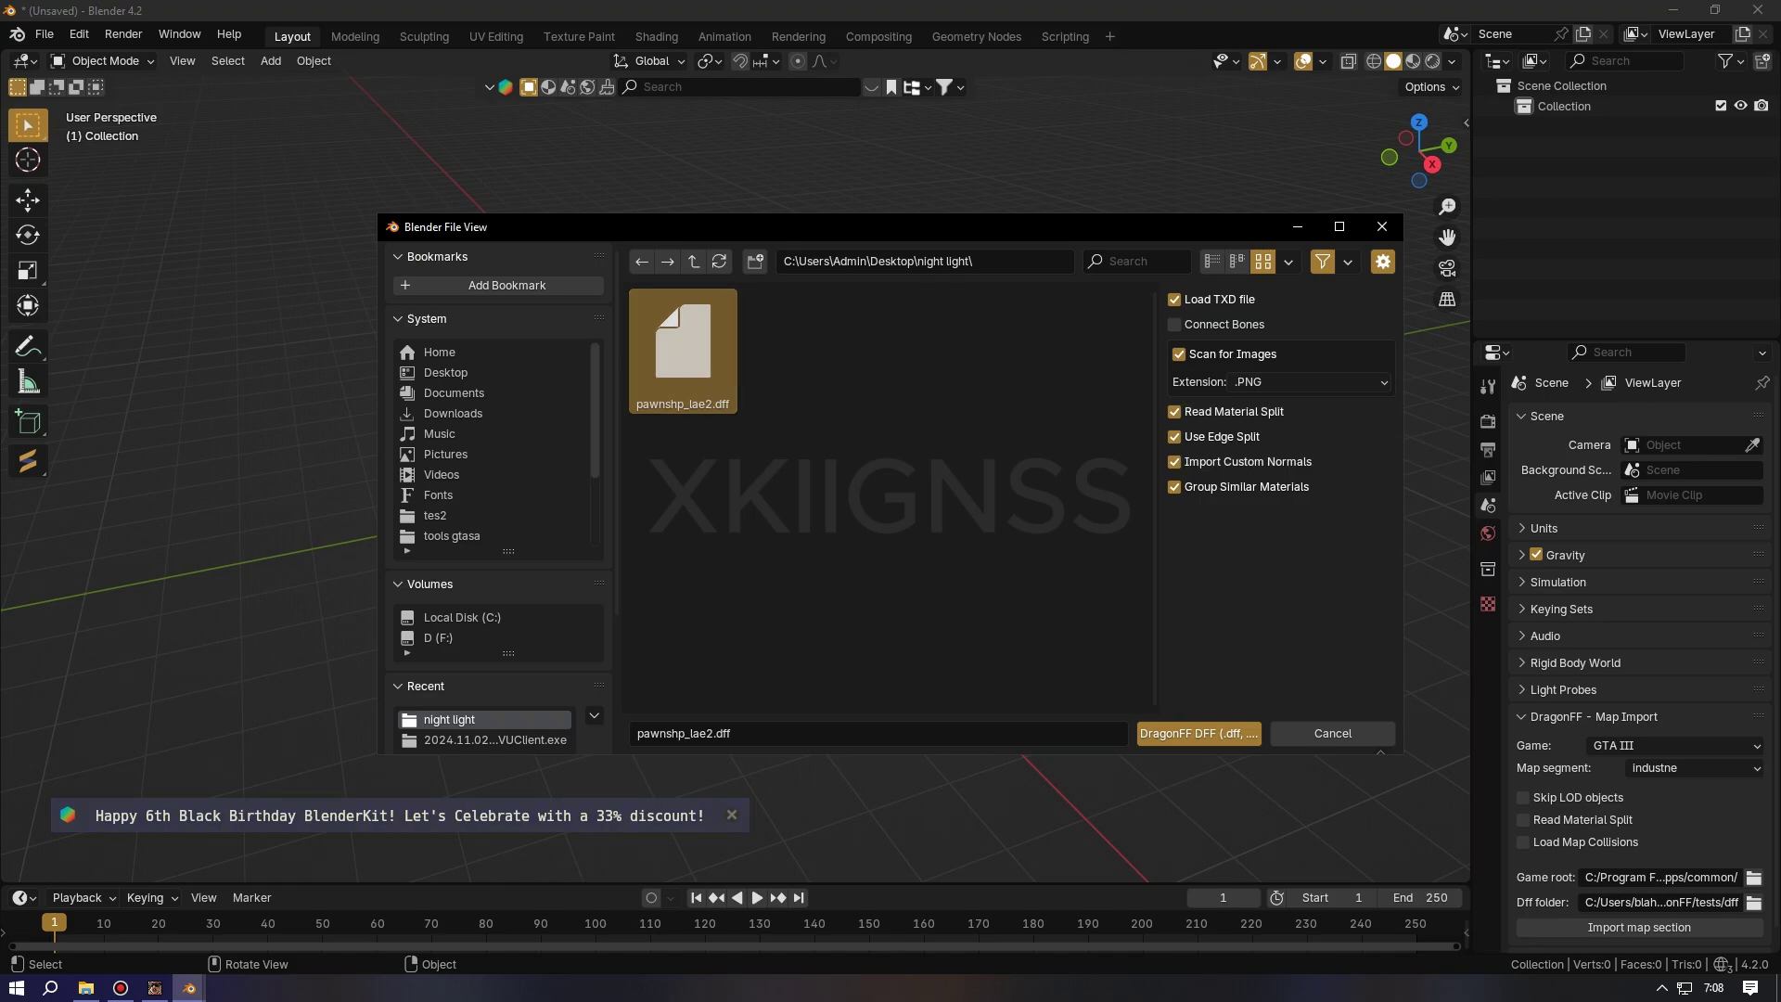
{"action": "left_click", "coordinate": [1198, 733]}
Frame the imported mesh, select the Pawnshp_lae2 object and open the viewport shading options.
{"action": "key", "text": "Home"}
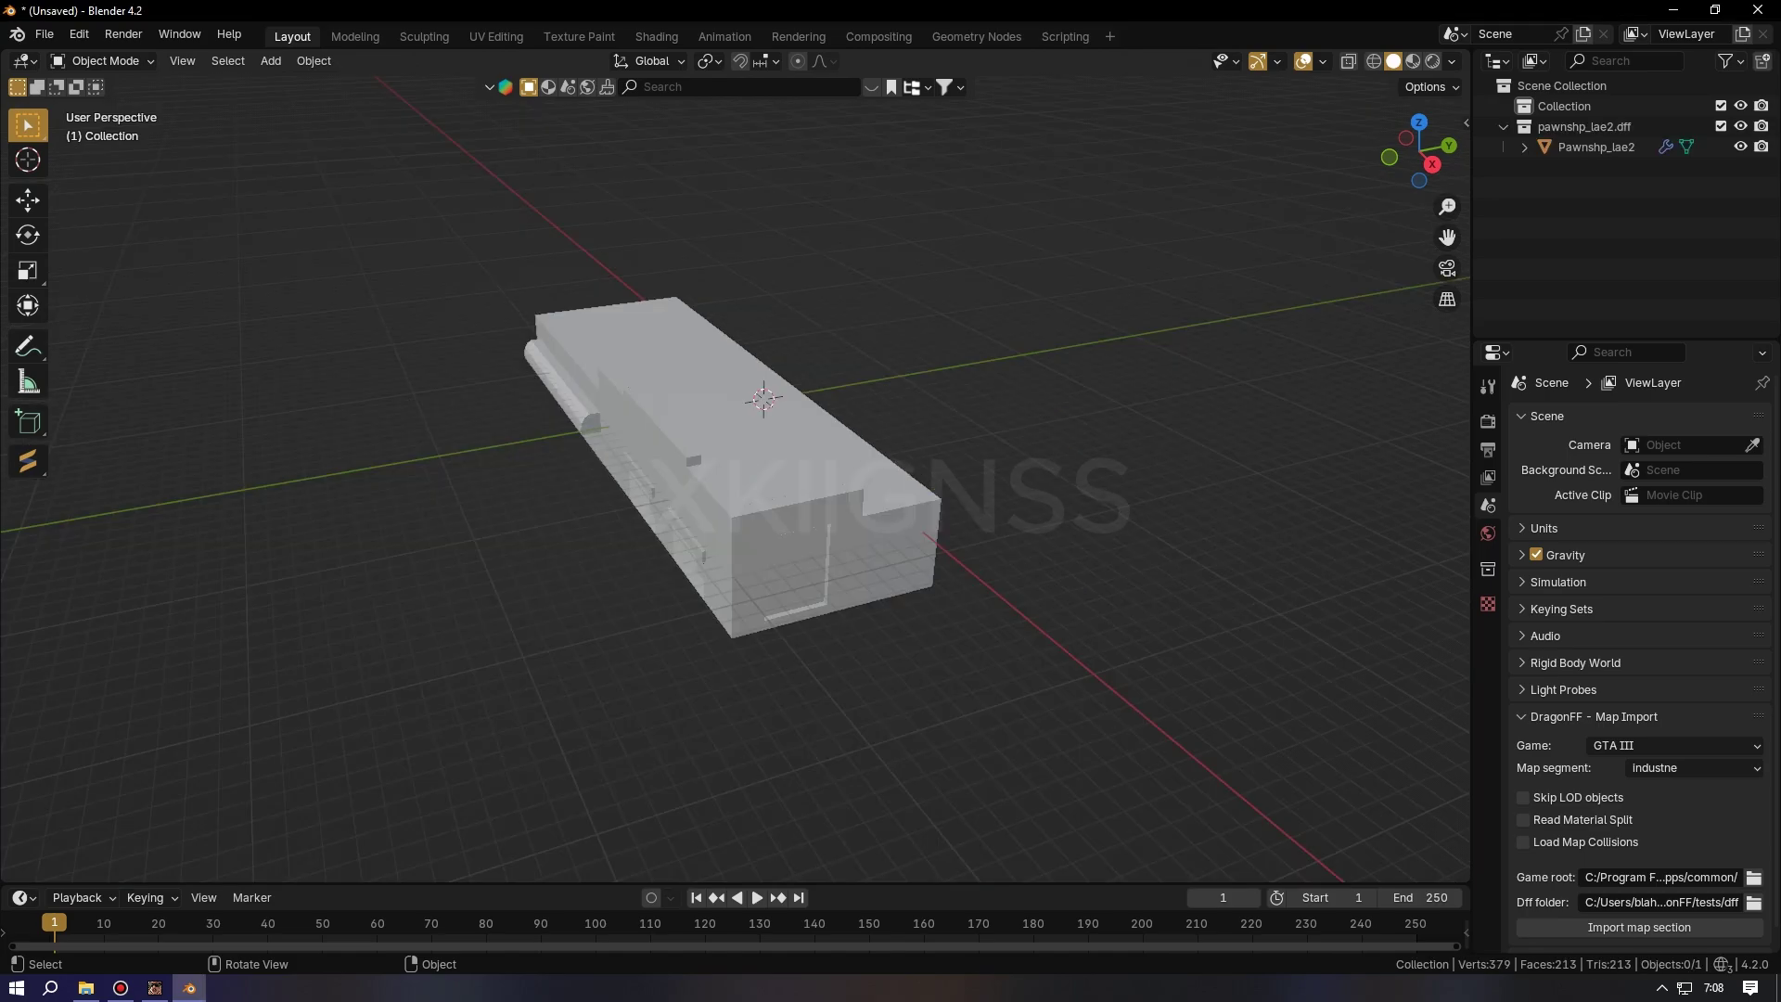
{"action": "left_click", "coordinate": [1595, 146]}
{"action": "scroll", "coordinate": [628, 512], "scroll_direction": "up", "scroll_amount": 3}
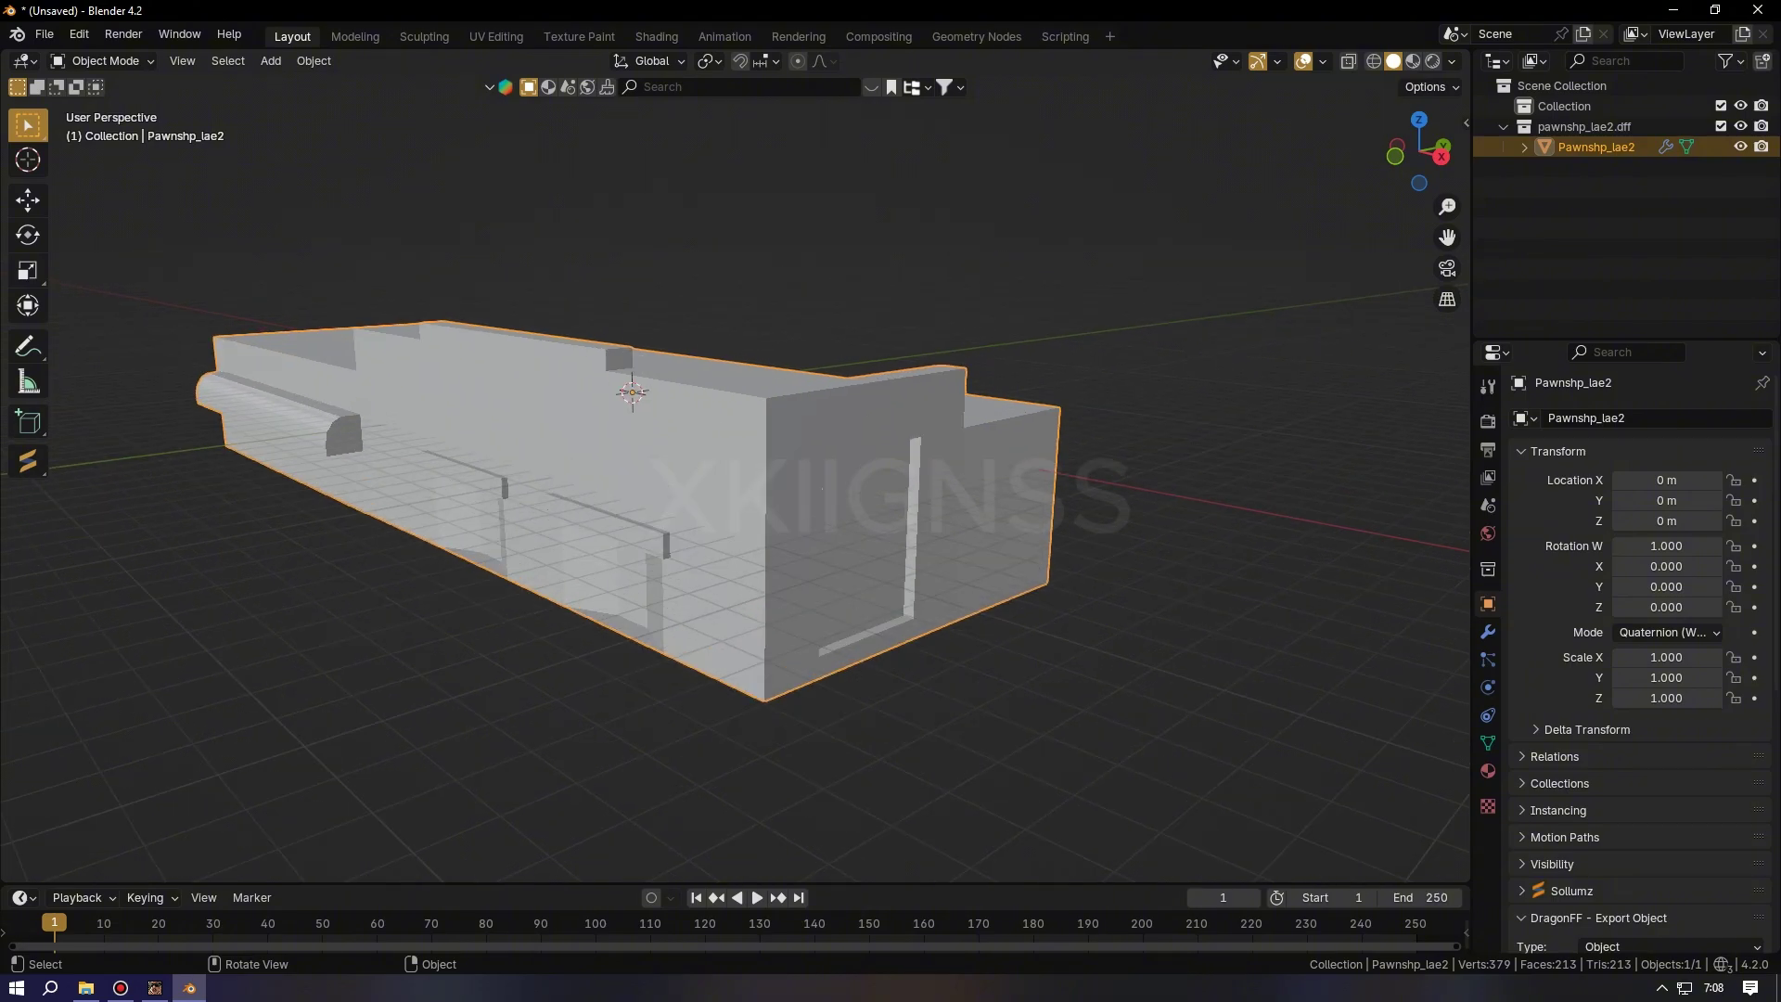
{"action": "left_click", "coordinate": [1452, 61]}
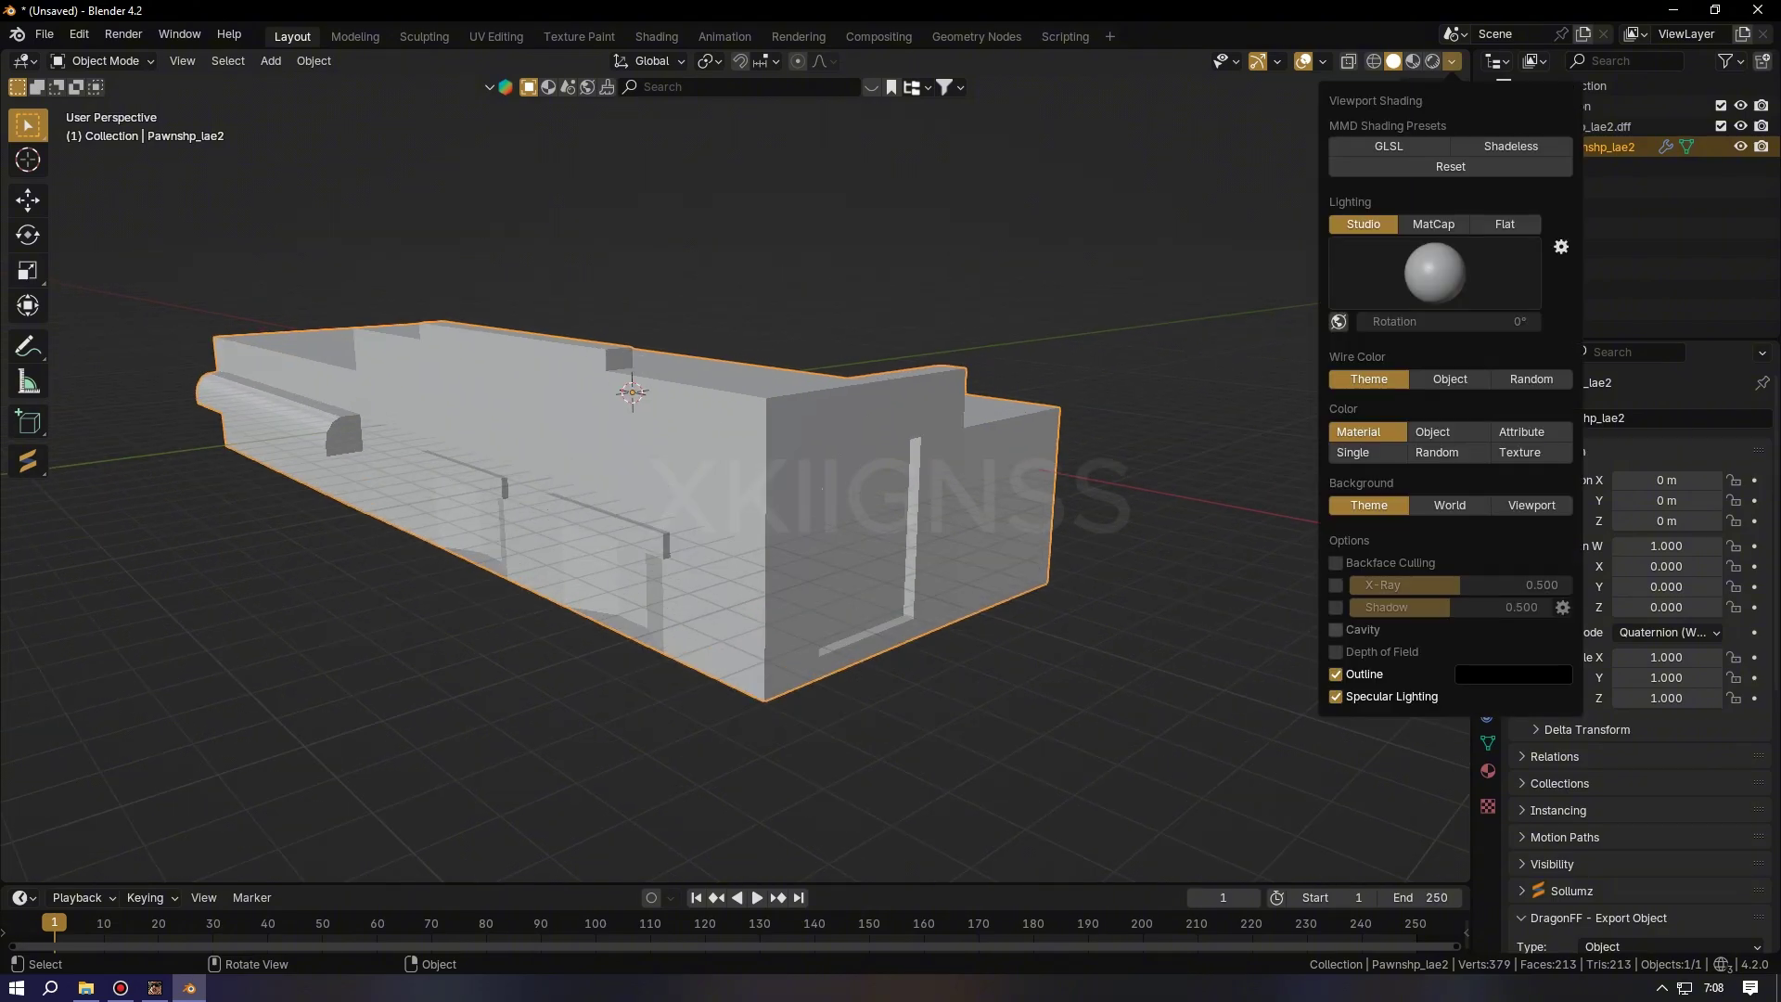
Switch the pawn shop to Vertex Paint mode and zoom in on the shop doors.
{"action": "left_click", "coordinate": [101, 61]}
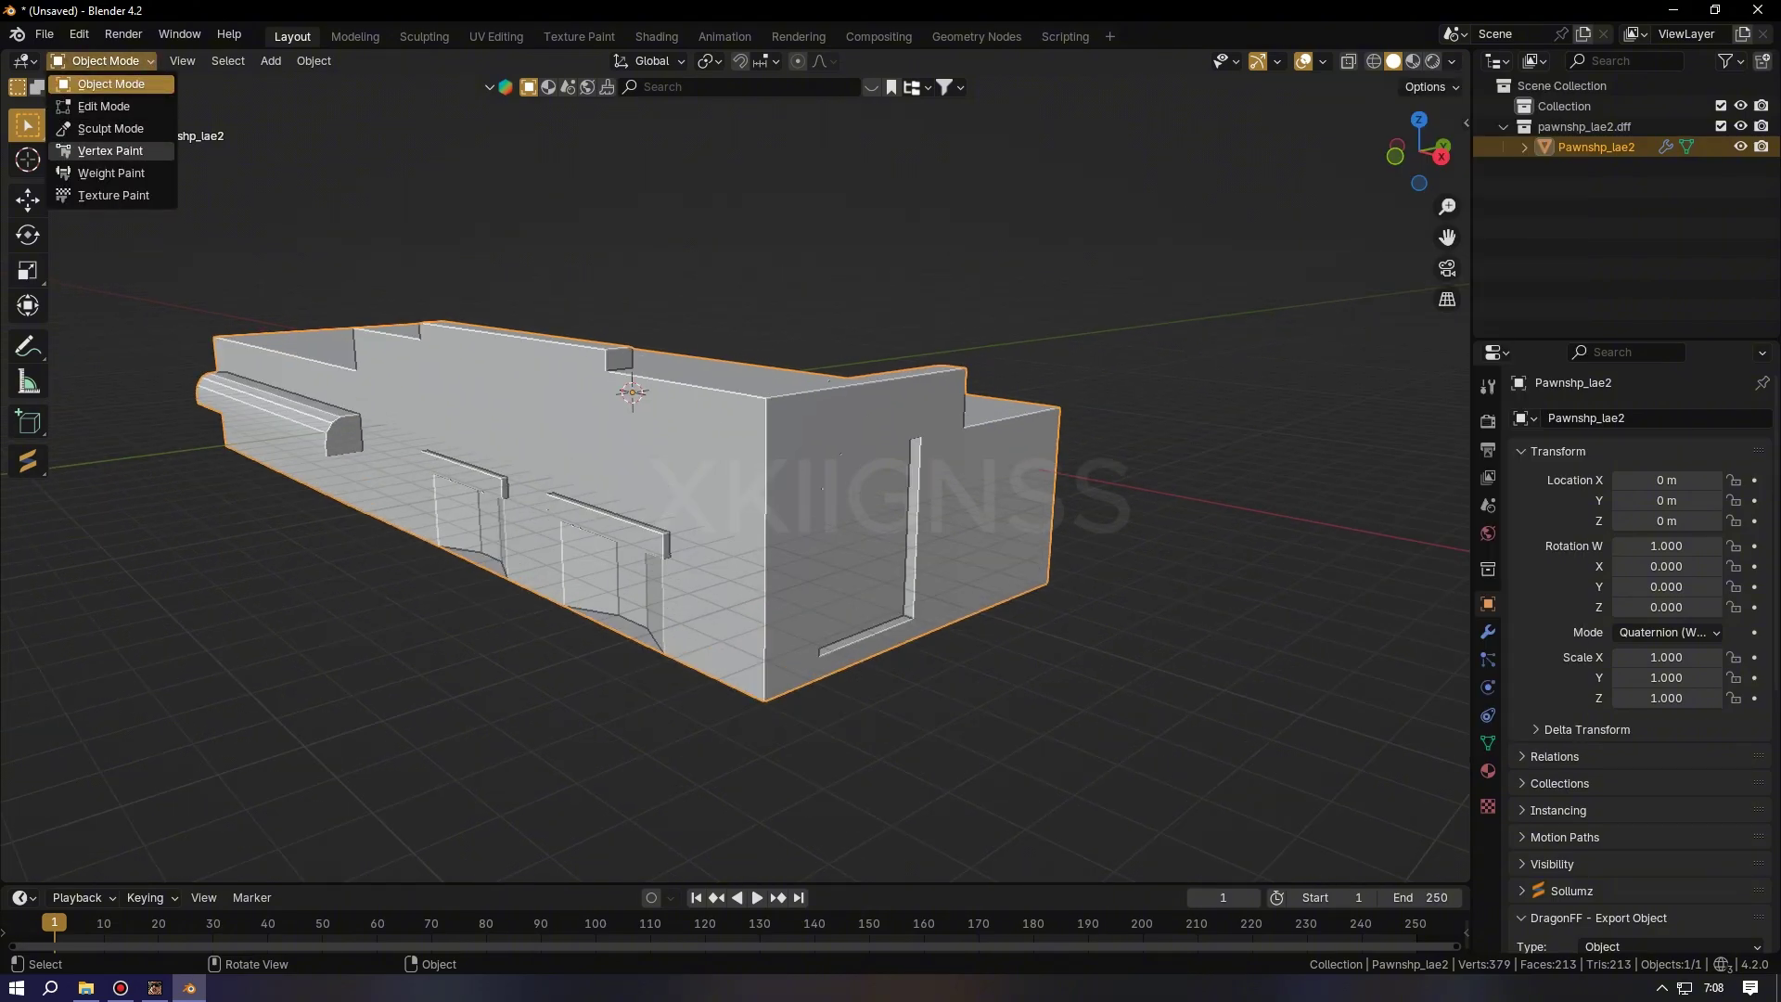
{"action": "left_click", "coordinate": [93, 151]}
{"action": "scroll", "coordinate": [299, 408], "scroll_direction": "up", "scroll_amount": 1}
{"action": "scroll", "coordinate": [1161, 613], "scroll_direction": "up", "scroll_amount": 2}
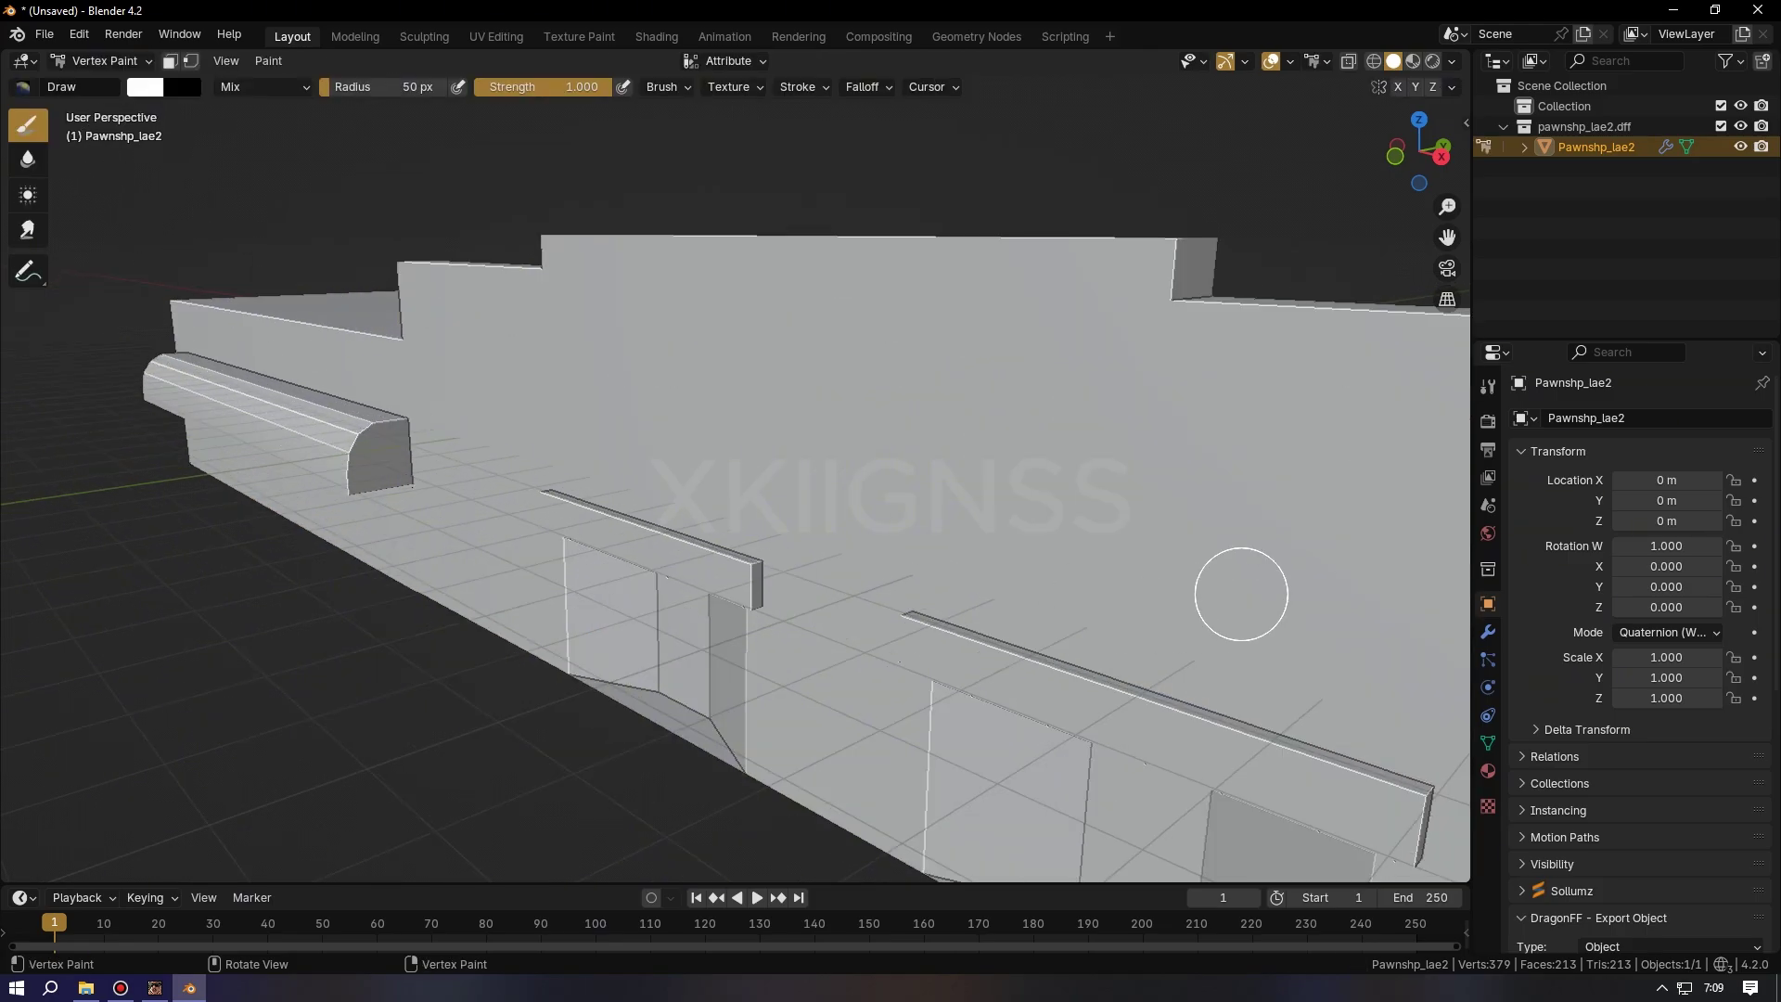
{"action": "middle_click_drag", "start_coordinate": [1162, 613], "coordinate": [1379, 715], "text": "shift"}
Rename the colour attributes Col to 'siang' and Col.001 to 'malam'.
{"action": "left_click", "coordinate": [1488, 742]}
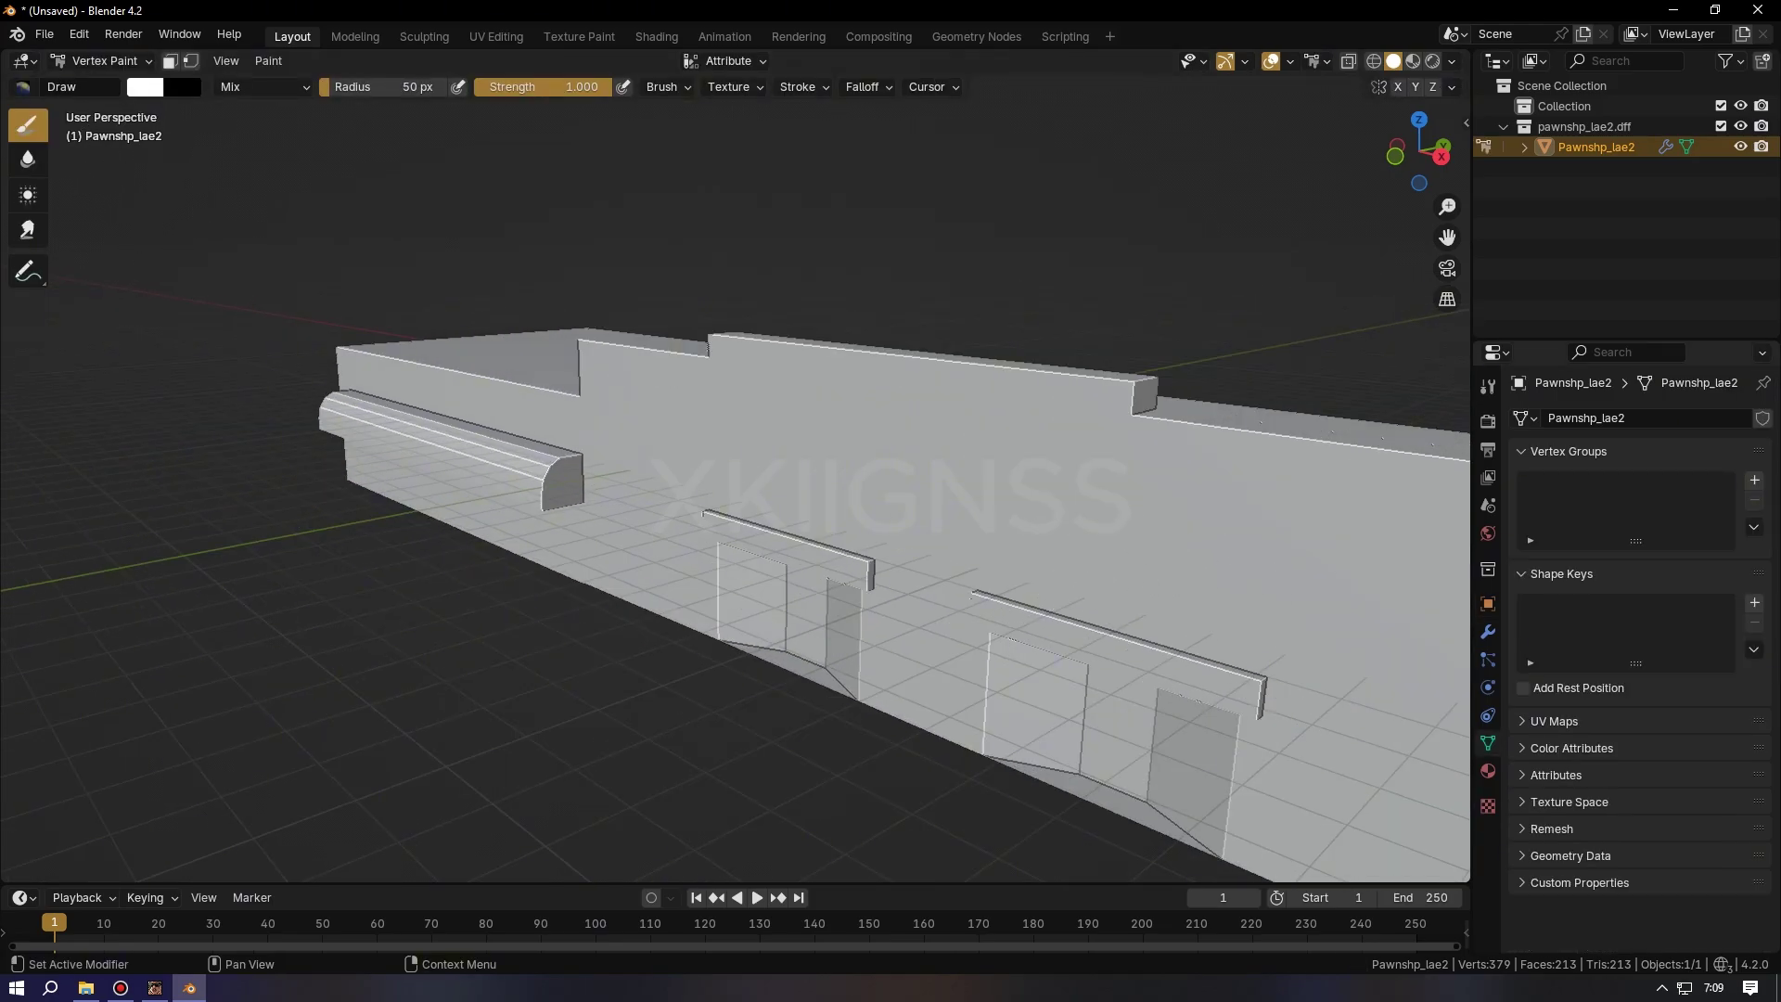
{"action": "left_click", "coordinate": [1572, 747]}
{"action": "left_click", "coordinate": [1577, 801]}
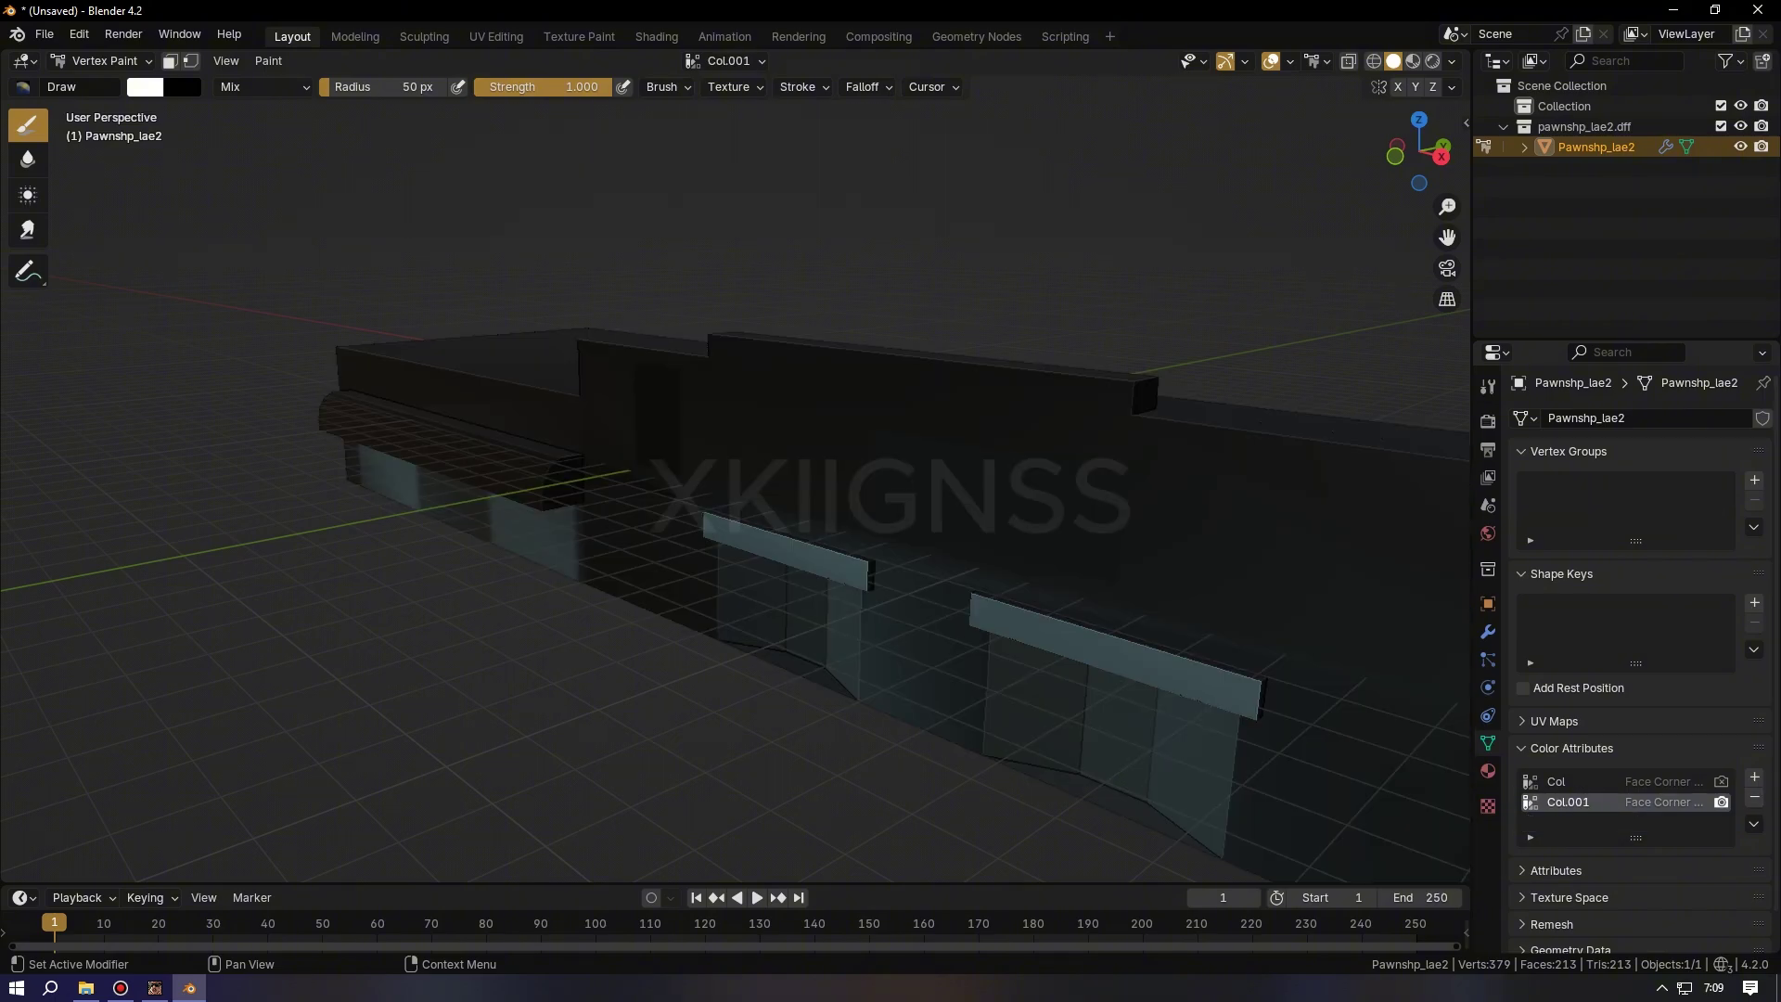
{"action": "left_click", "coordinate": [1567, 781]}
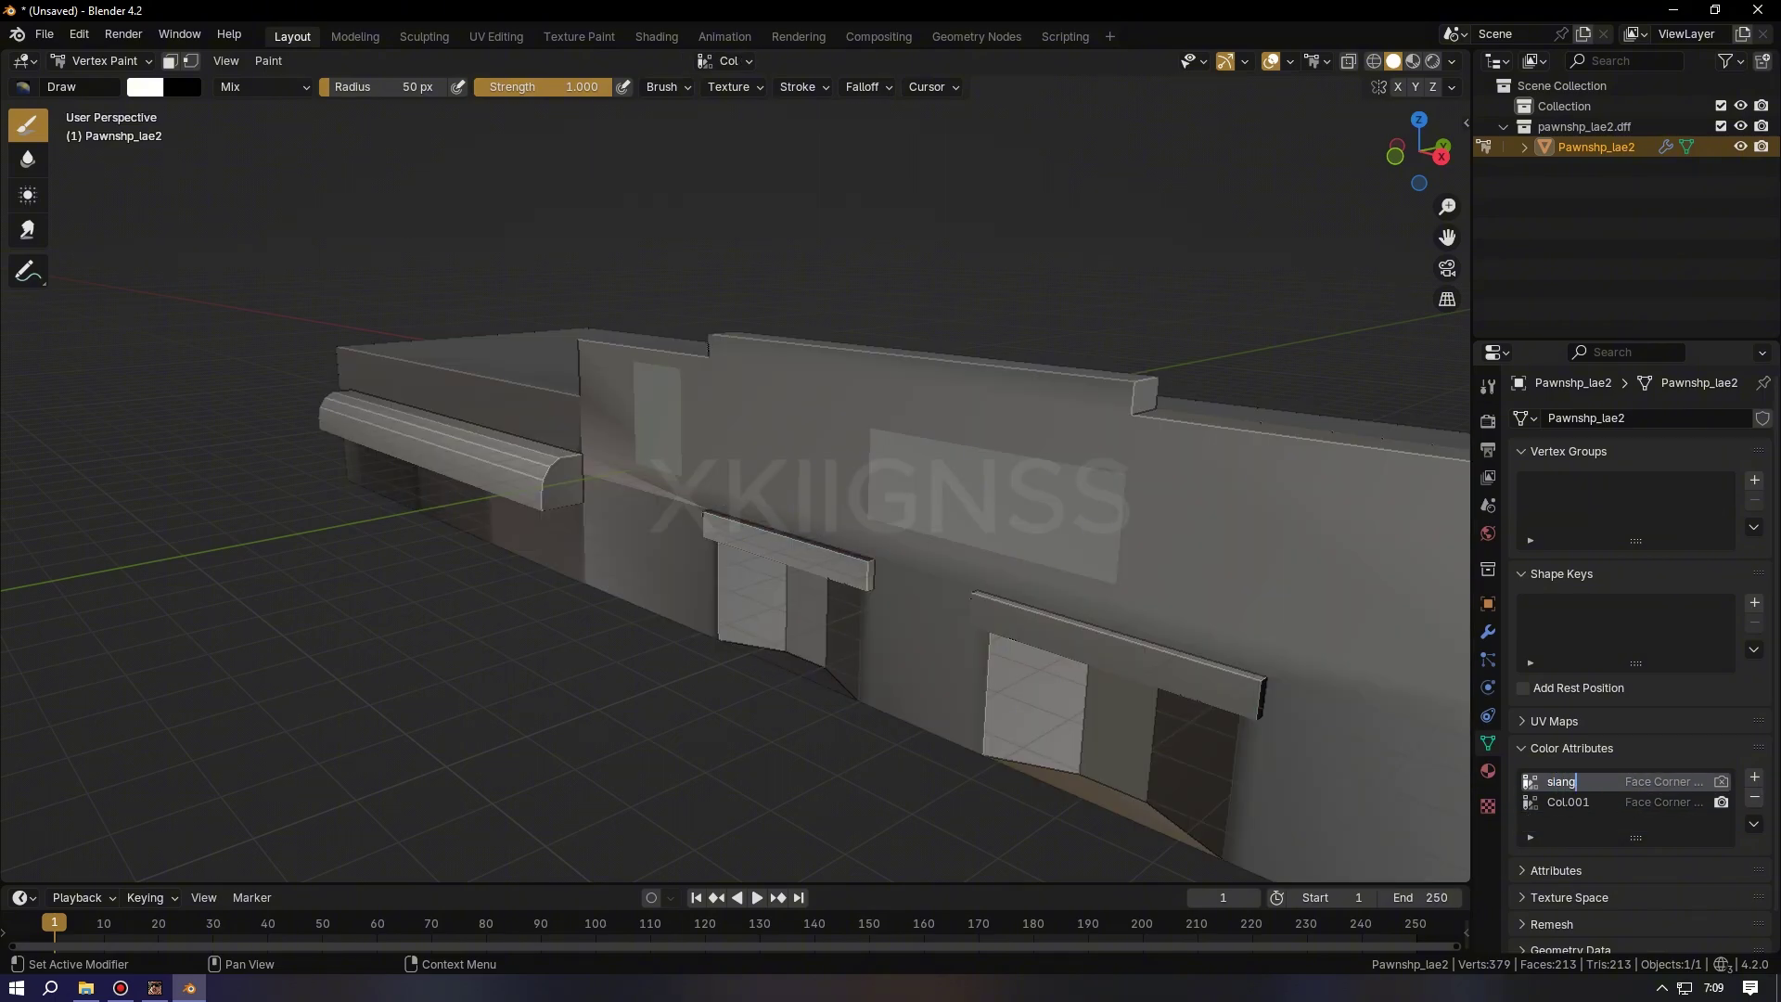
{"action": "left_click", "coordinate": [1567, 802]}
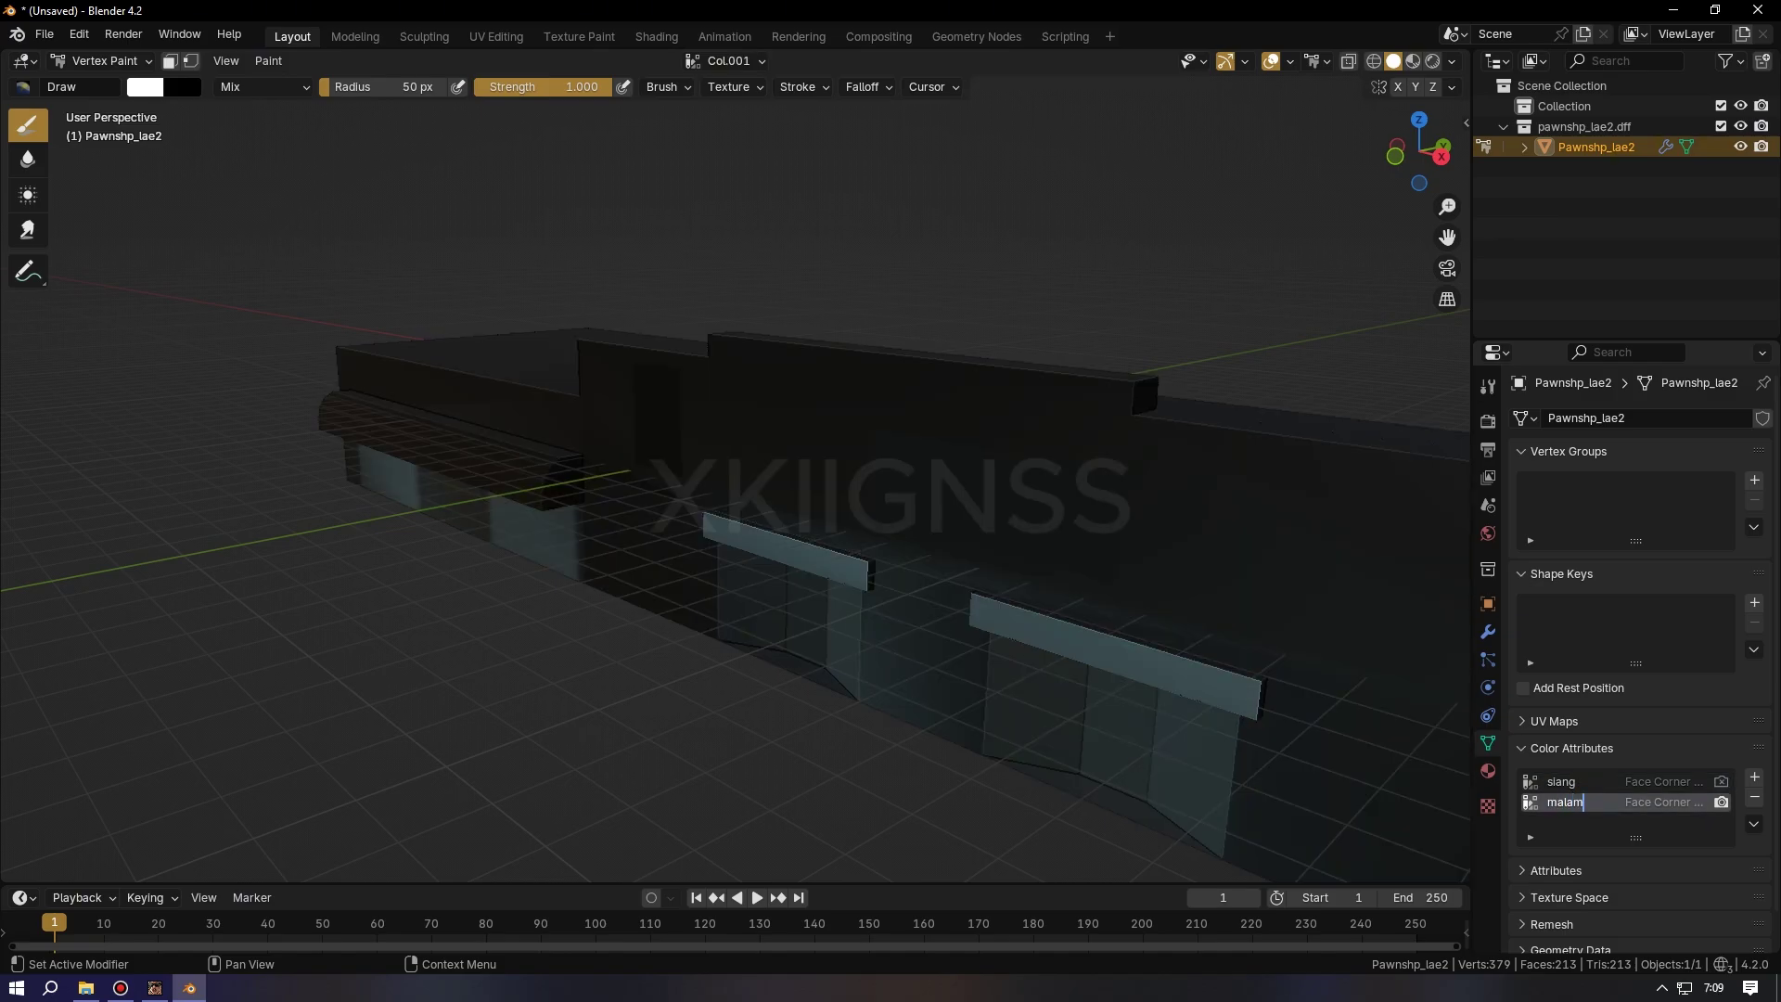
{"action": "key", "text": "Return"}
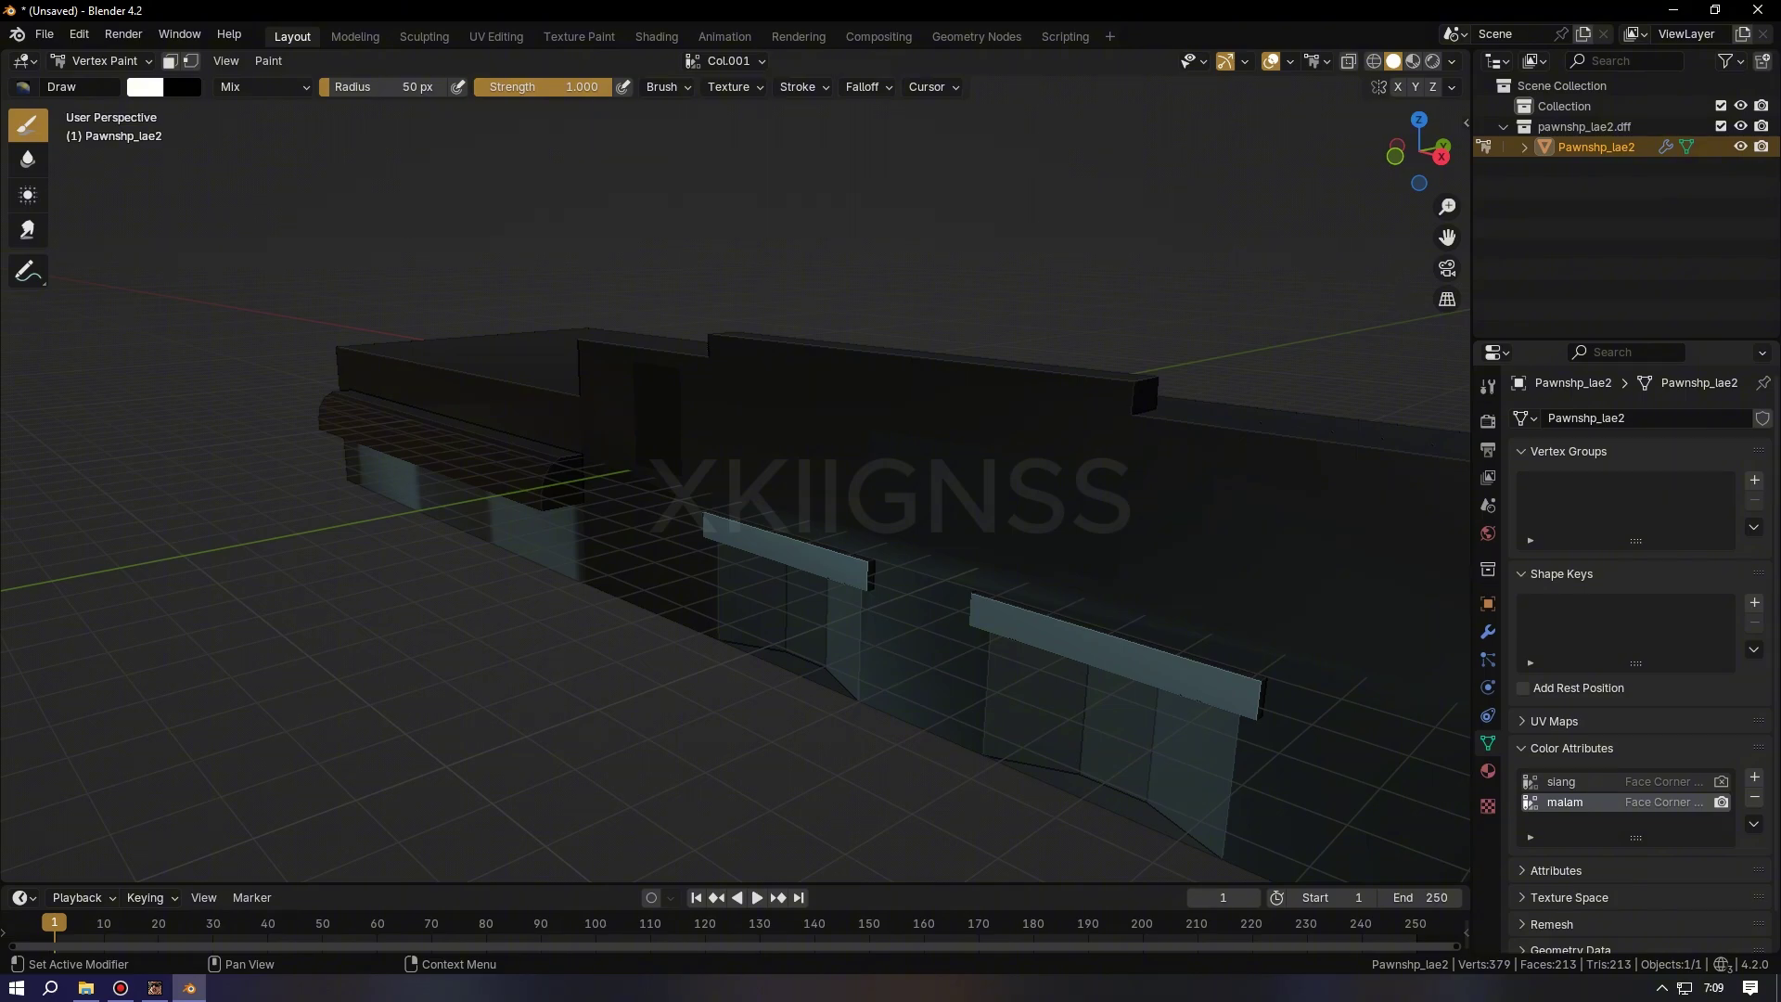
Widen the attribute panel and toggle between the malam and siang colour sets.
{"action": "left_click_drag", "start_coordinate": [1472, 463], "coordinate": [797, 464]}
{"action": "left_click", "coordinate": [888, 781]}
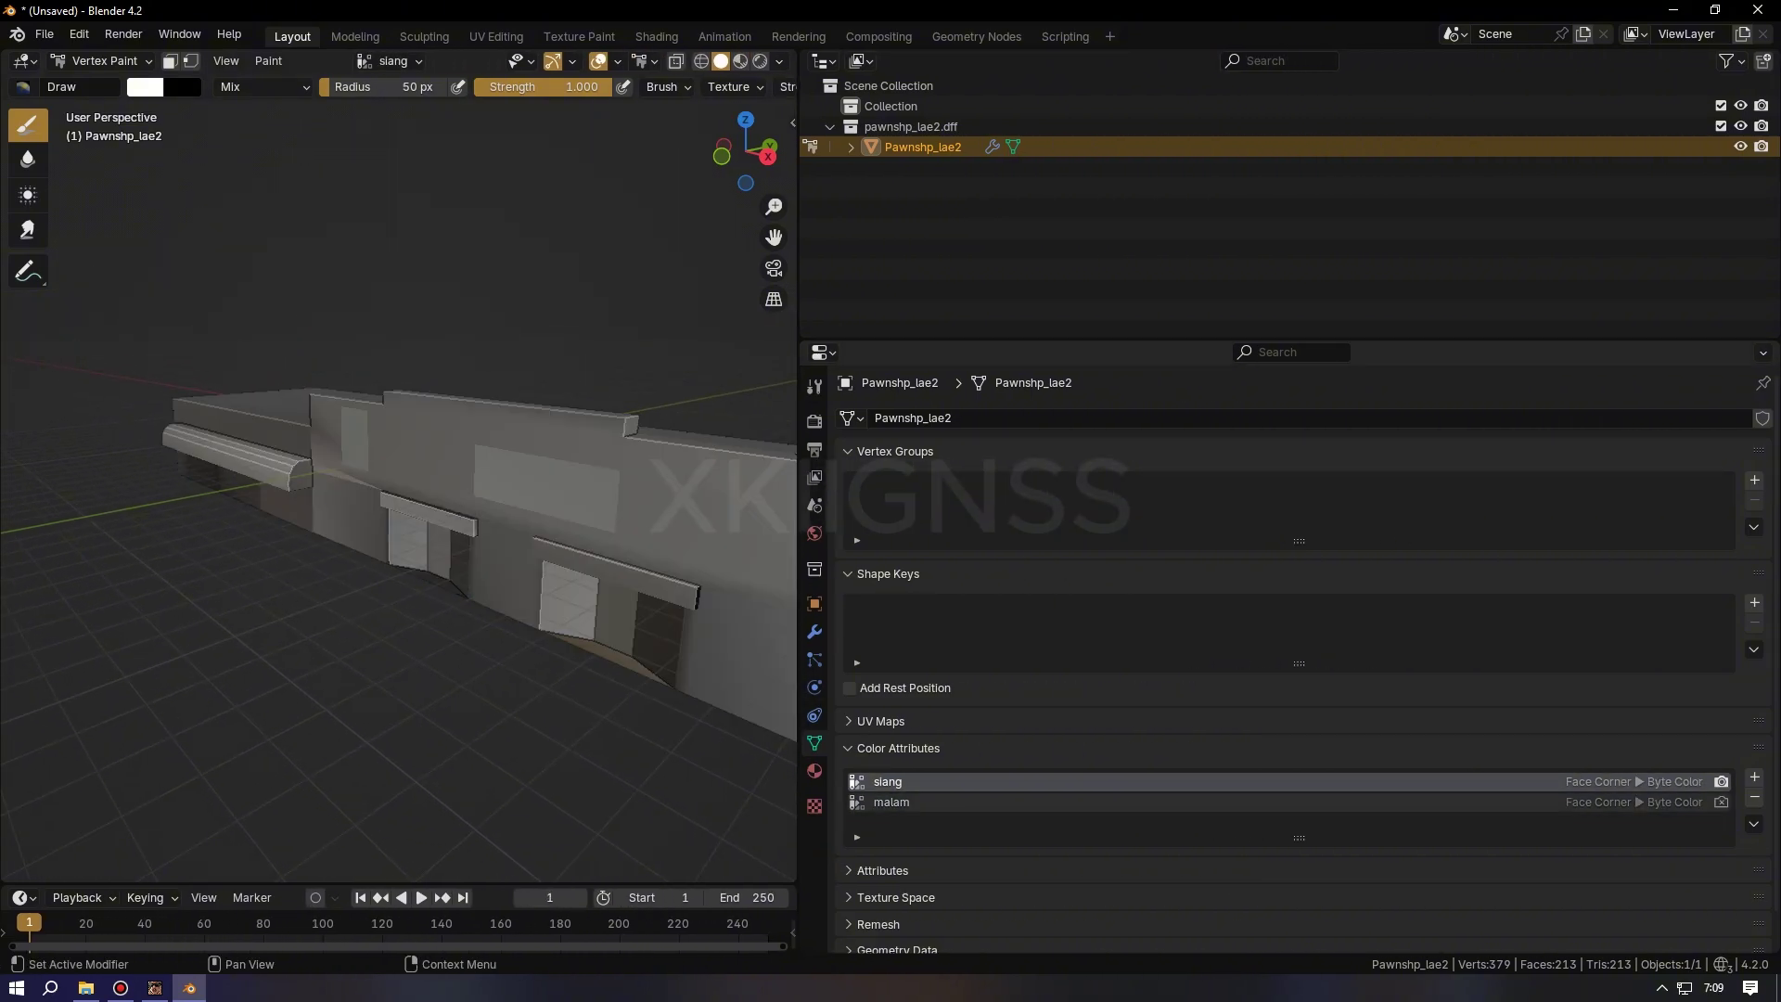
{"action": "left_click", "coordinate": [888, 781]}
Make malam the active colour layer and orbit under the storefront awnings.
{"action": "left_click", "coordinate": [888, 781]}
{"action": "left_click_drag", "start_coordinate": [797, 464], "coordinate": [1396, 464]}
{"action": "mouse_move", "coordinate": [803, 537]}
{"action": "middle_mouse_down"}
{"action": "mouse_move", "coordinate": [923, 629]}
{"action": "mouse_move", "coordinate": [999, 581]}
{"action": "middle_mouse_up"}
{"action": "mouse_move", "coordinate": [963, 641]}
{"action": "middle_mouse_down"}
{"action": "mouse_move", "coordinate": [963, 594]}
{"action": "mouse_move", "coordinate": [919, 547]}
{"action": "middle_mouse_up"}
{"action": "key", "text": "Tab"}
{"action": "scroll", "coordinate": [834, 417], "scroll_direction": "up", "scroll_amount": 2}
{"action": "key", "text": "Tab"}
{"action": "scroll", "coordinate": [866, 628], "scroll_direction": "down", "scroll_amount": 3}
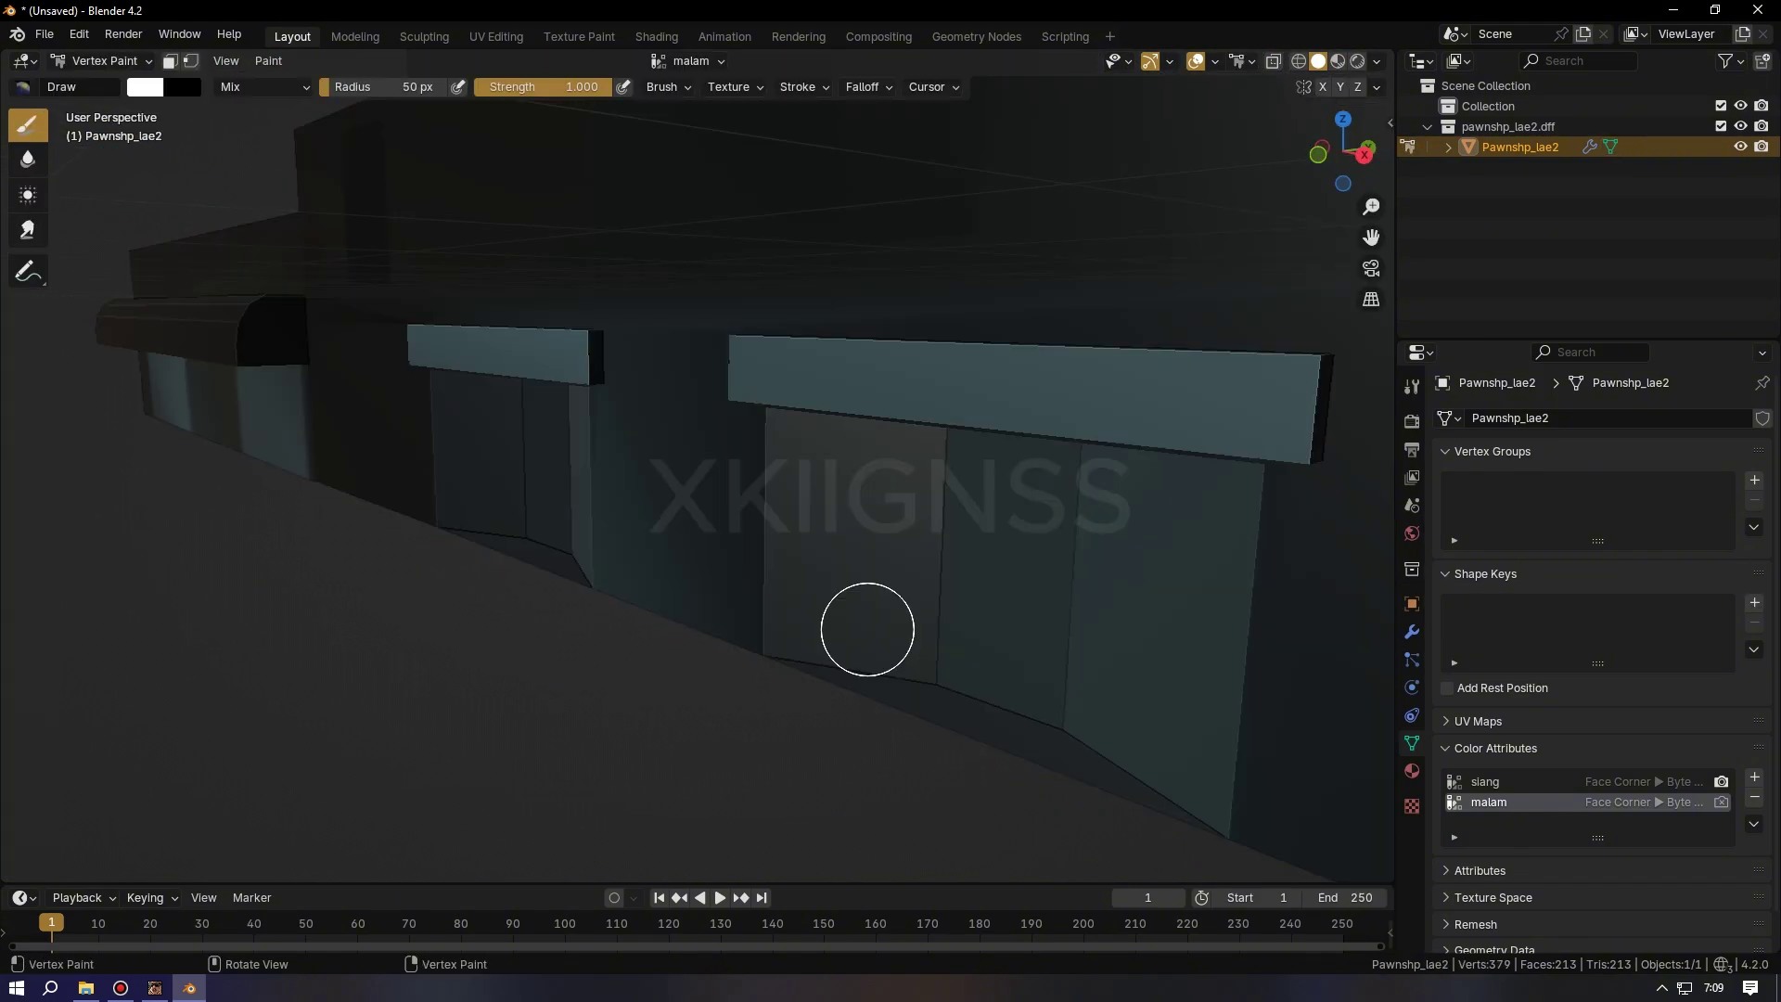
Set the brush colour to magenta and angle the view onto the doorway wall.
{"action": "left_click", "coordinate": [145, 86]}
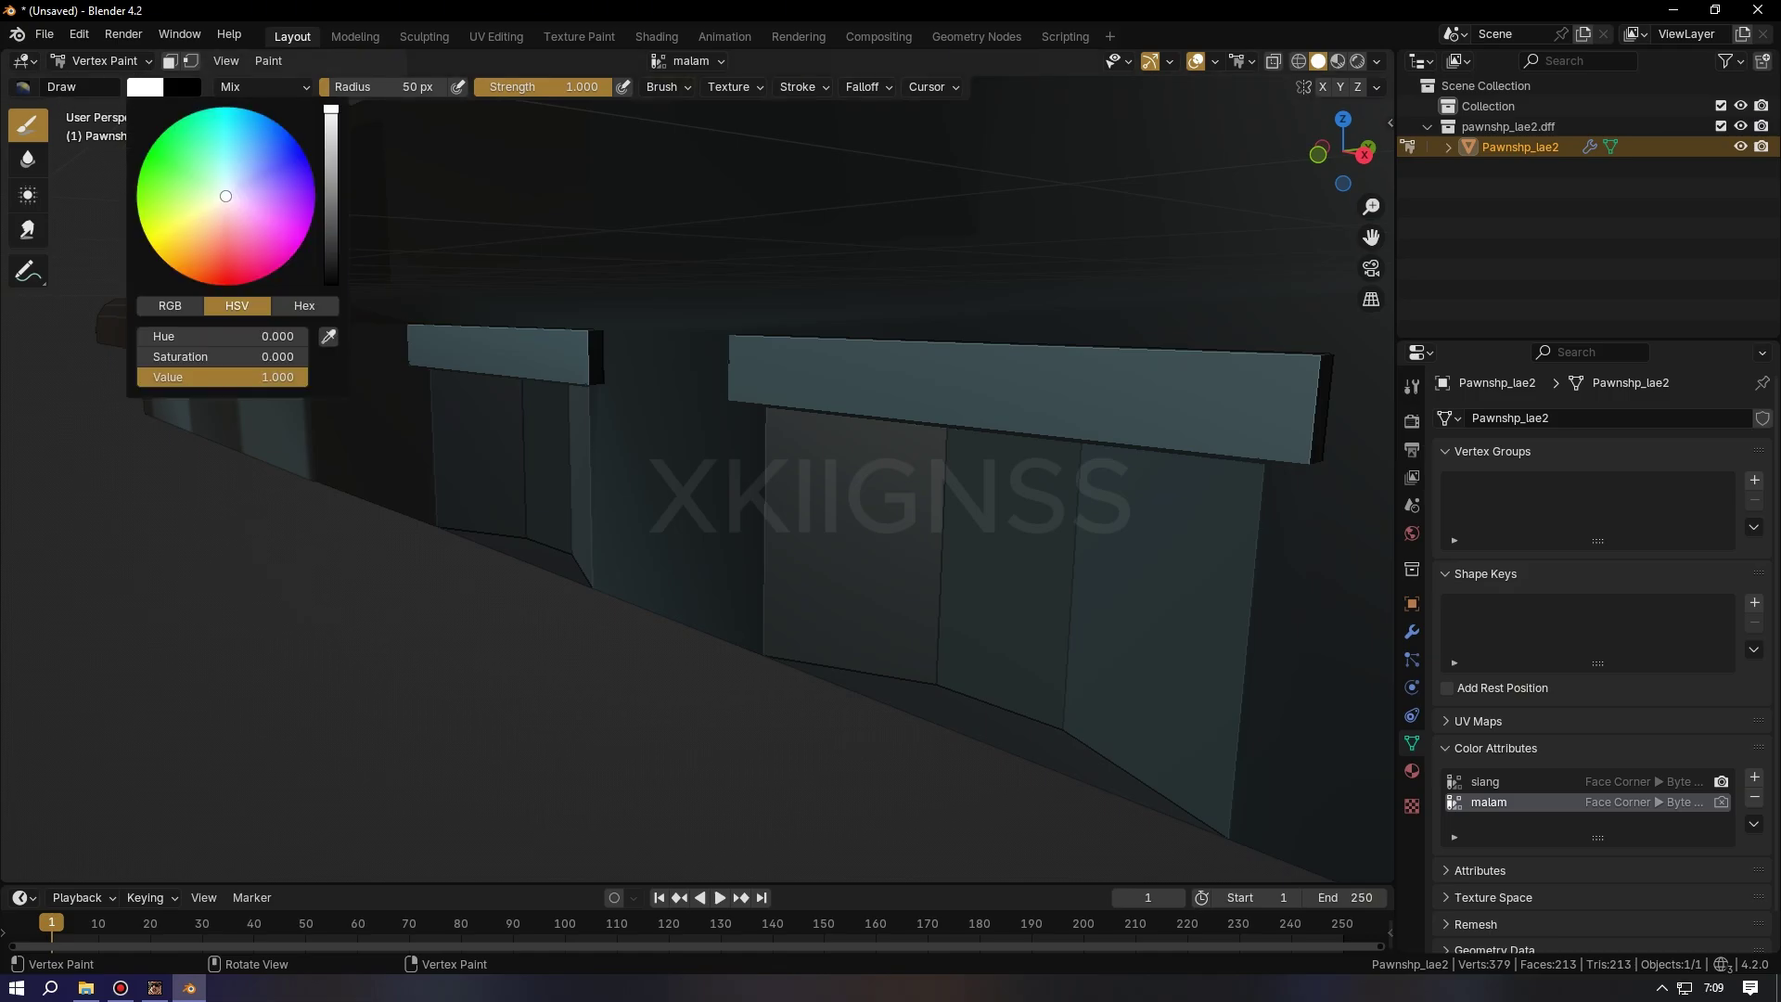
{"action": "left_click_drag", "start_coordinate": [225, 196], "coordinate": [298, 244]}
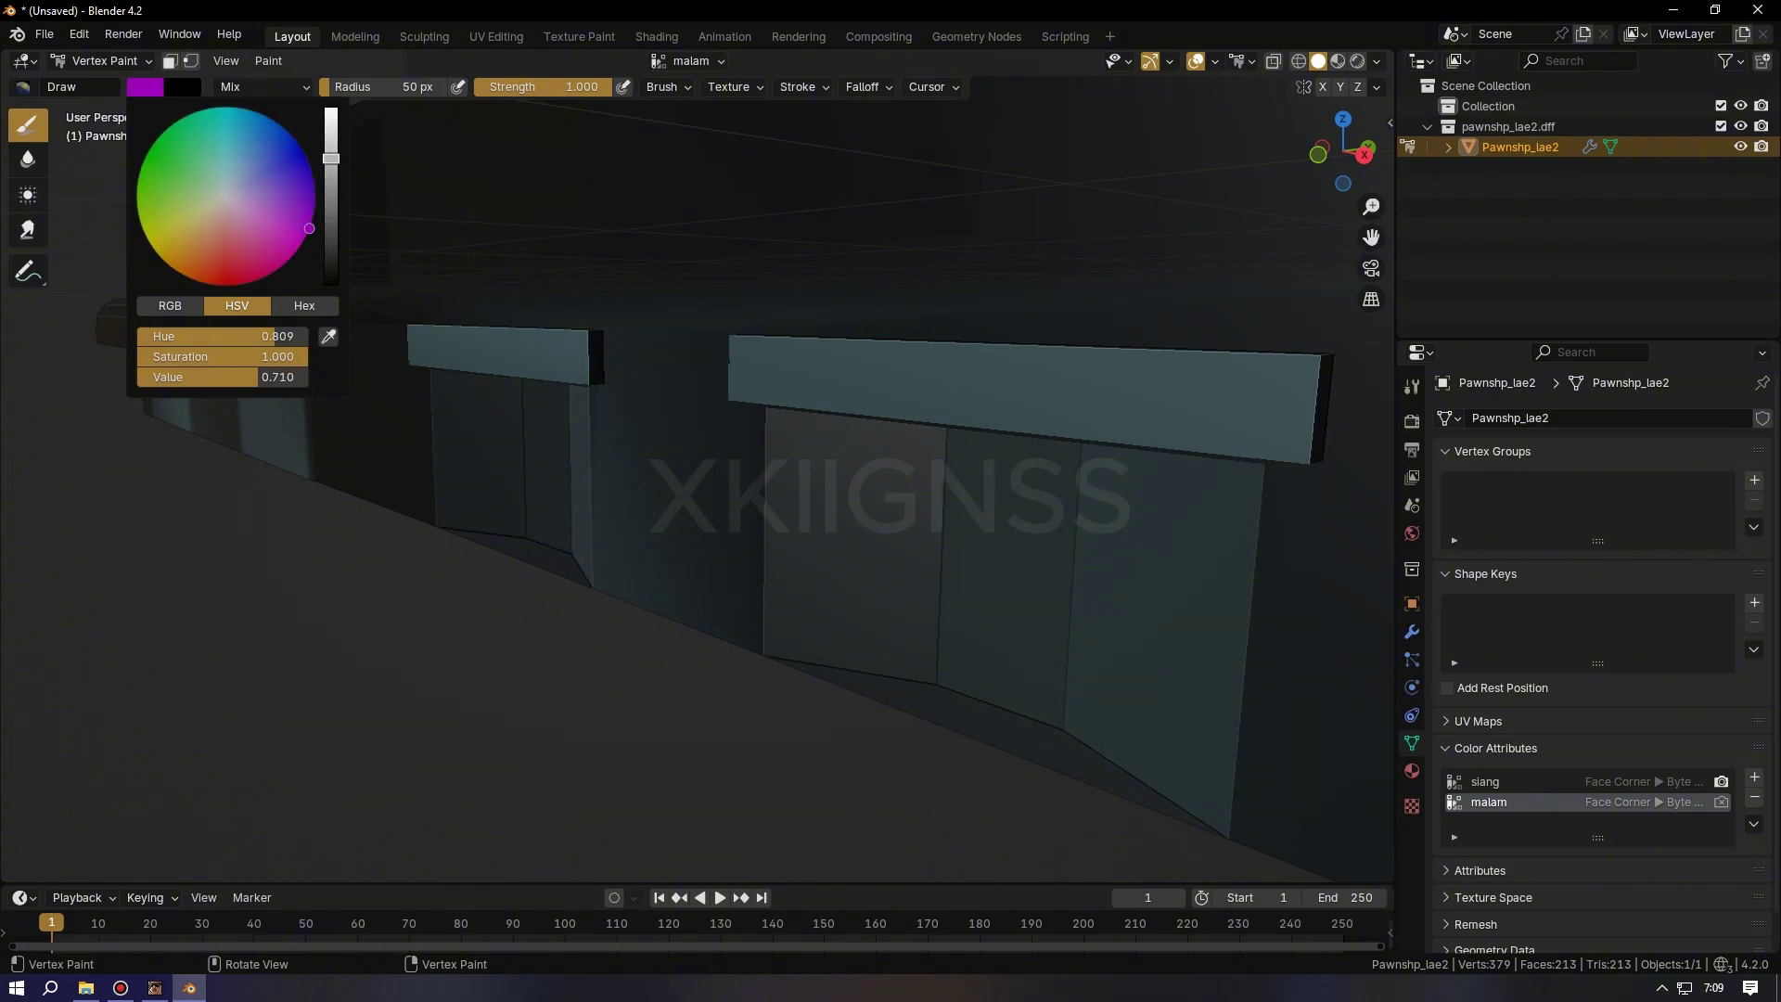
{"action": "middle_click_drag", "start_coordinate": [331, 110], "coordinate": [374, 237]}
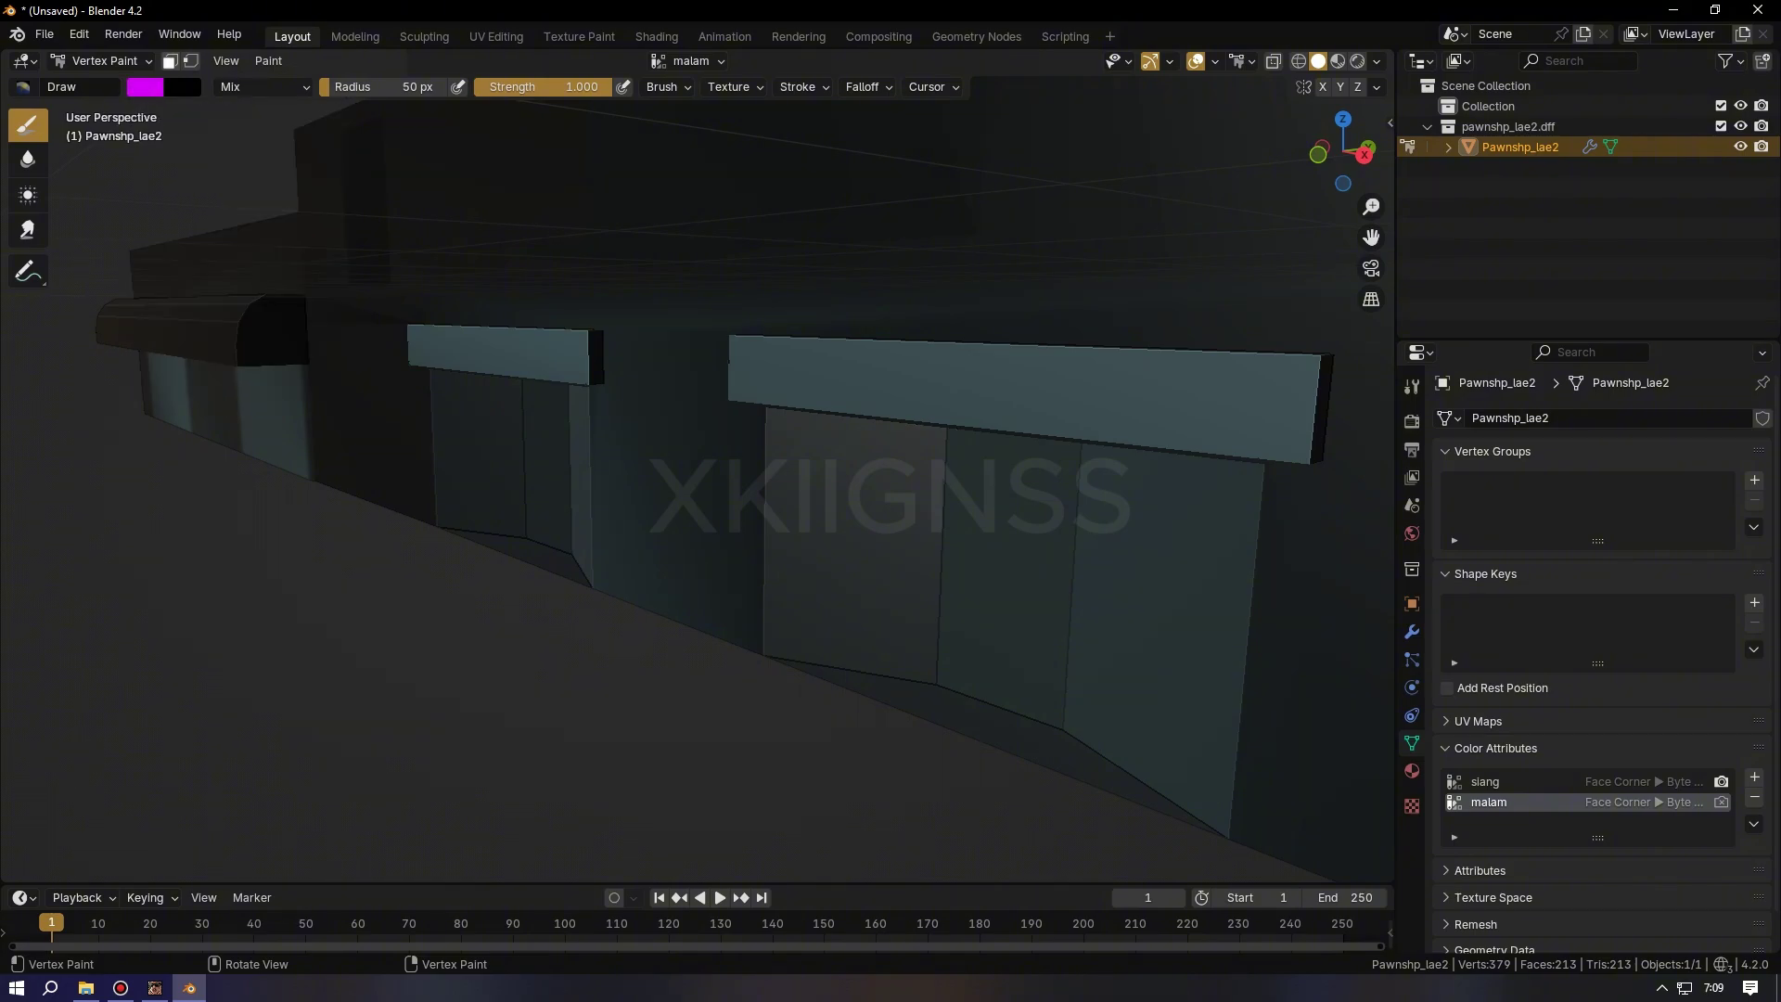
{"action": "middle_click_drag", "start_coordinate": [747, 532], "coordinate": [382, 275]}
{"action": "key", "text": "m"}
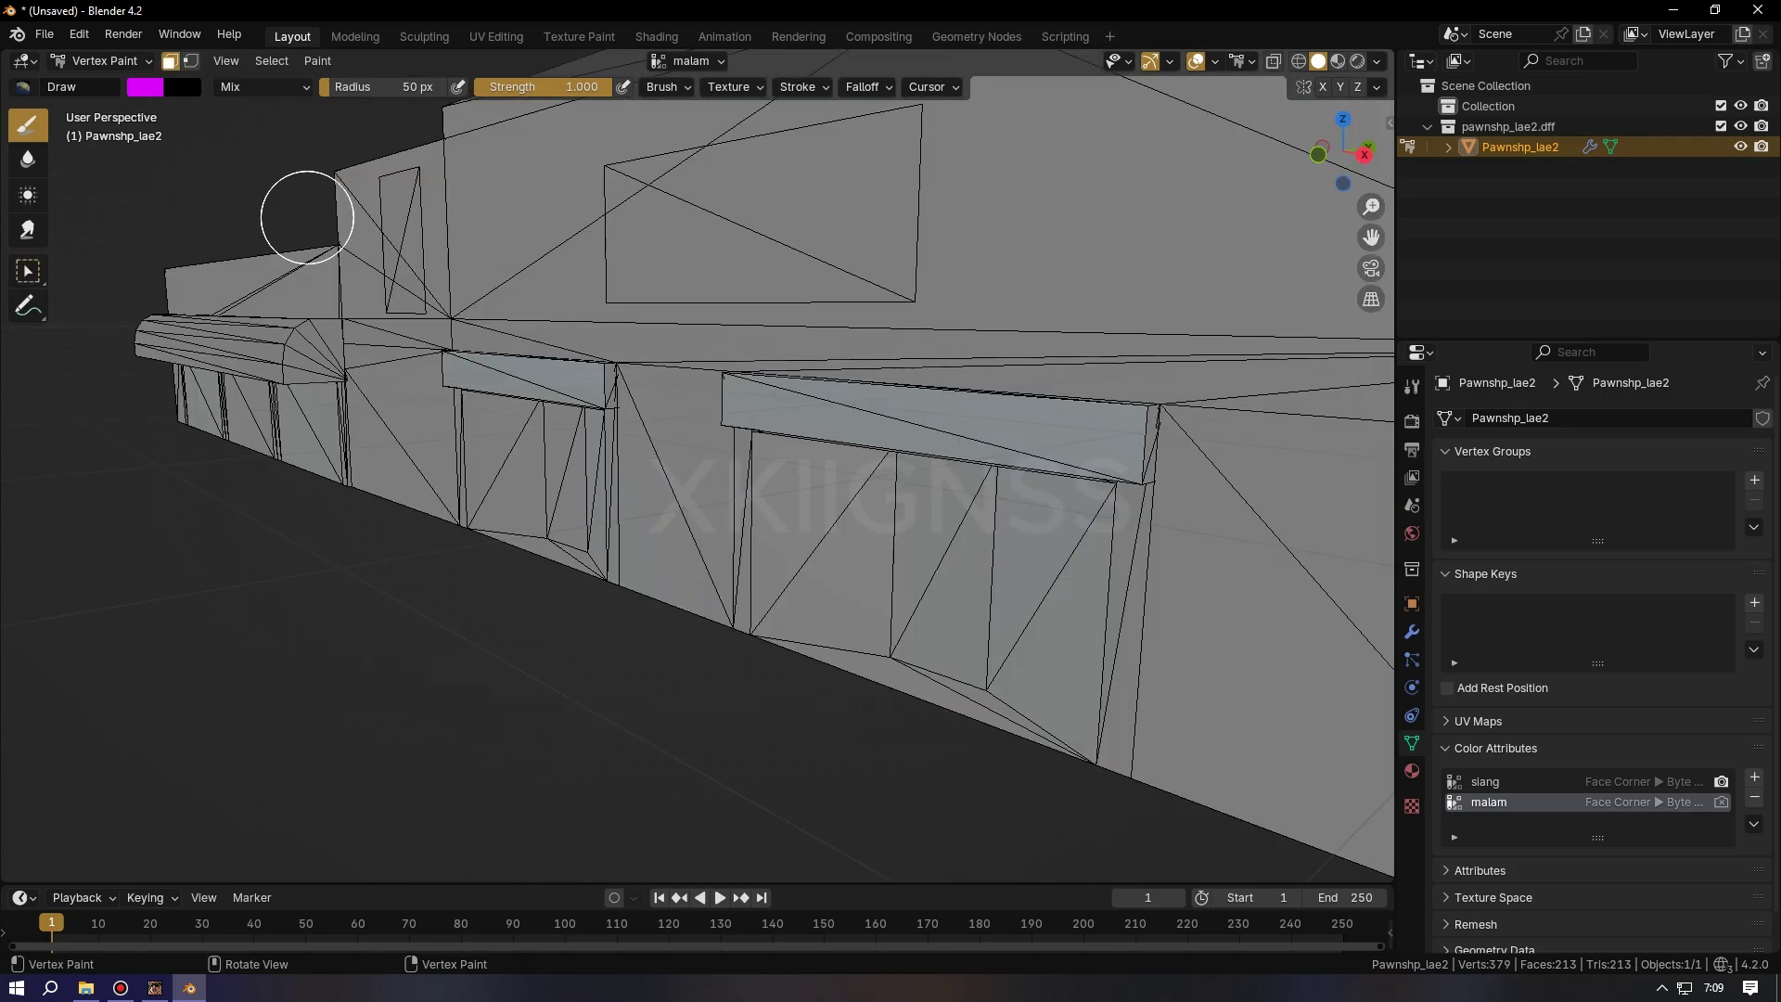
{"action": "key", "text": "m"}
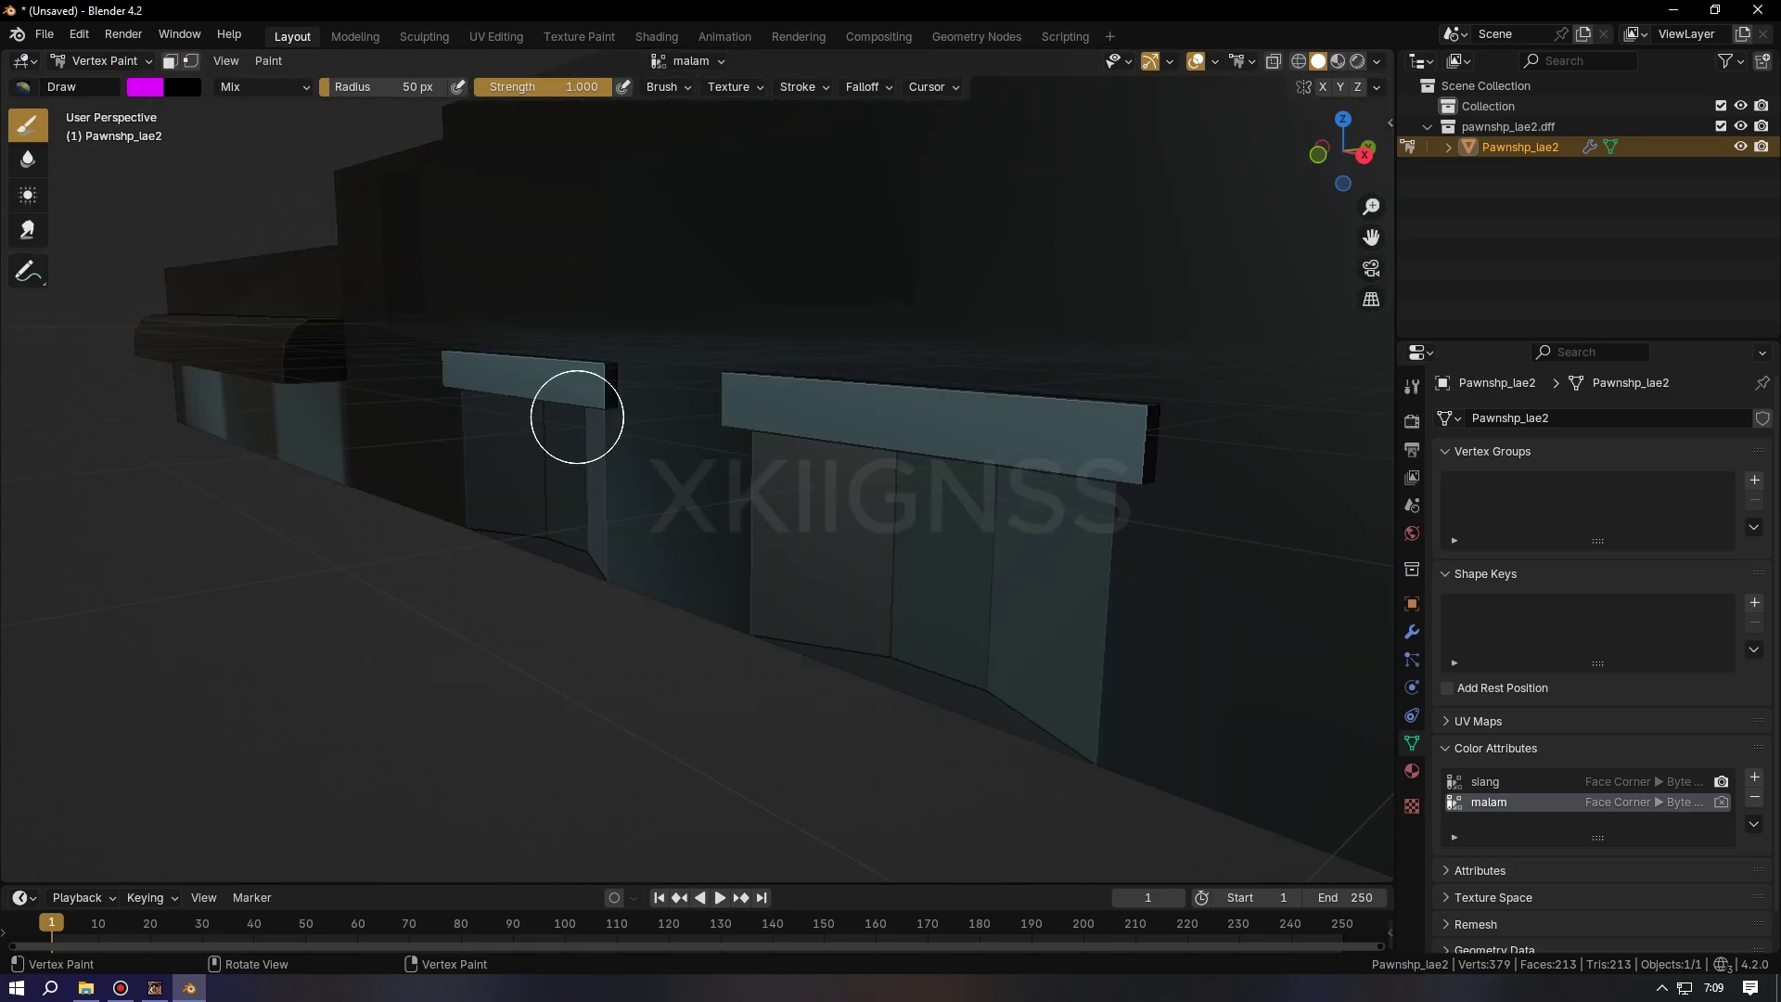
{"action": "scroll", "coordinate": [763, 497], "scroll_direction": "up", "scroll_amount": 3}
{"action": "scroll", "coordinate": [799, 461], "scroll_direction": "up", "scroll_amount": 2}
{"action": "middle_click_drag", "start_coordinate": [592, 406], "coordinate": [755, 505]}
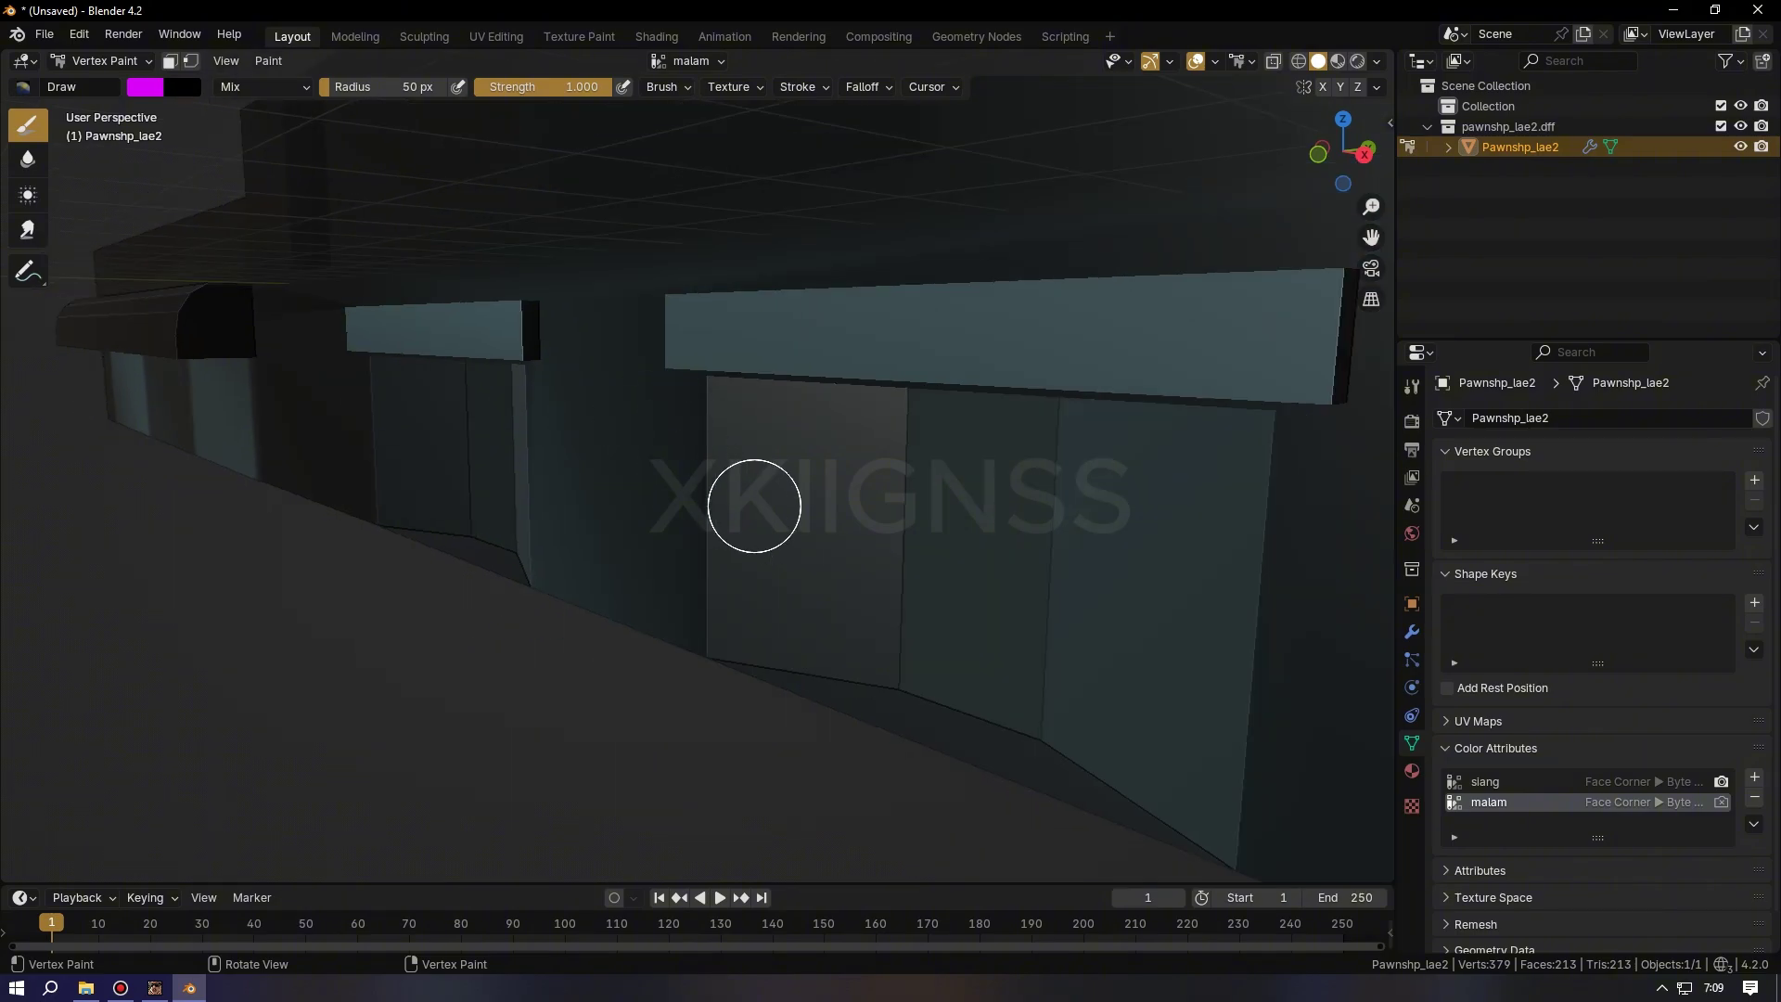
Paint magenta over the doorway wall, right panels and recess under the ledge.
{"action": "mouse_move", "coordinate": [708, 378]}
{"action": "left_mouse_down"}
{"action": "mouse_move", "coordinate": [755, 664]}
{"action": "mouse_move", "coordinate": [716, 646]}
{"action": "left_mouse_up"}
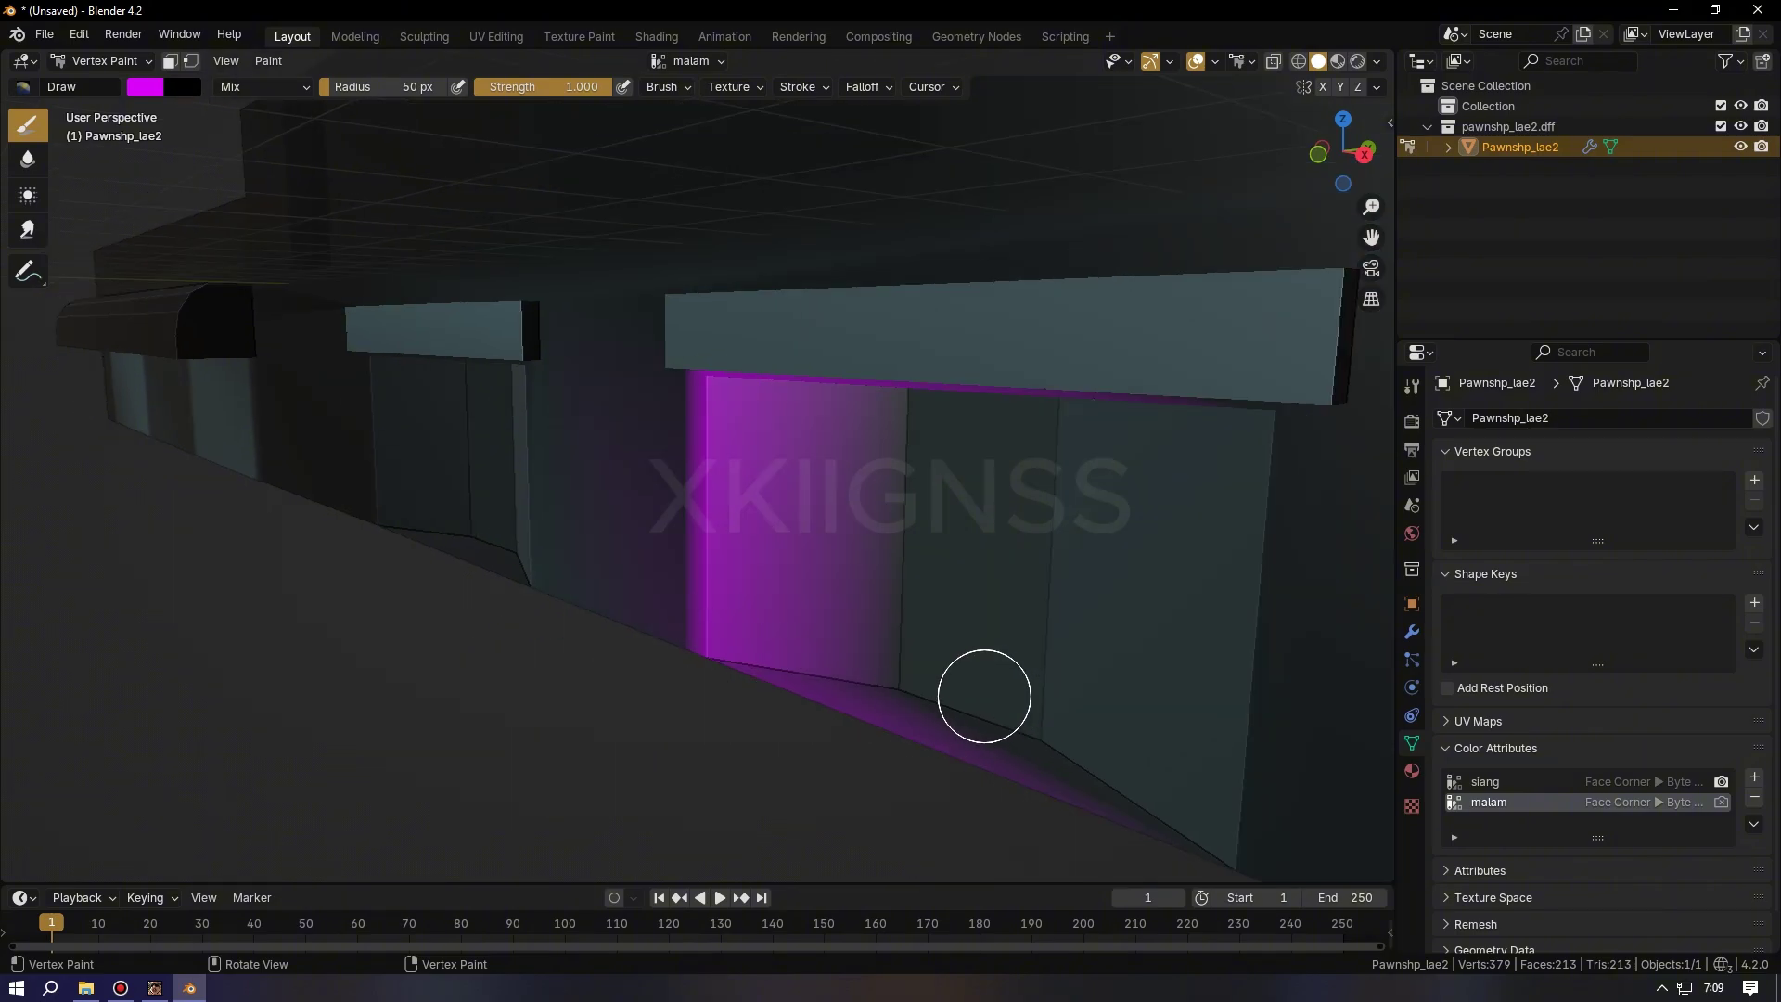
{"action": "mouse_move", "coordinate": [986, 700]}
{"action": "left_mouse_down"}
{"action": "mouse_move", "coordinate": [926, 704]}
{"action": "mouse_move", "coordinate": [1038, 695]}
{"action": "mouse_move", "coordinate": [1185, 827]}
{"action": "left_mouse_up"}
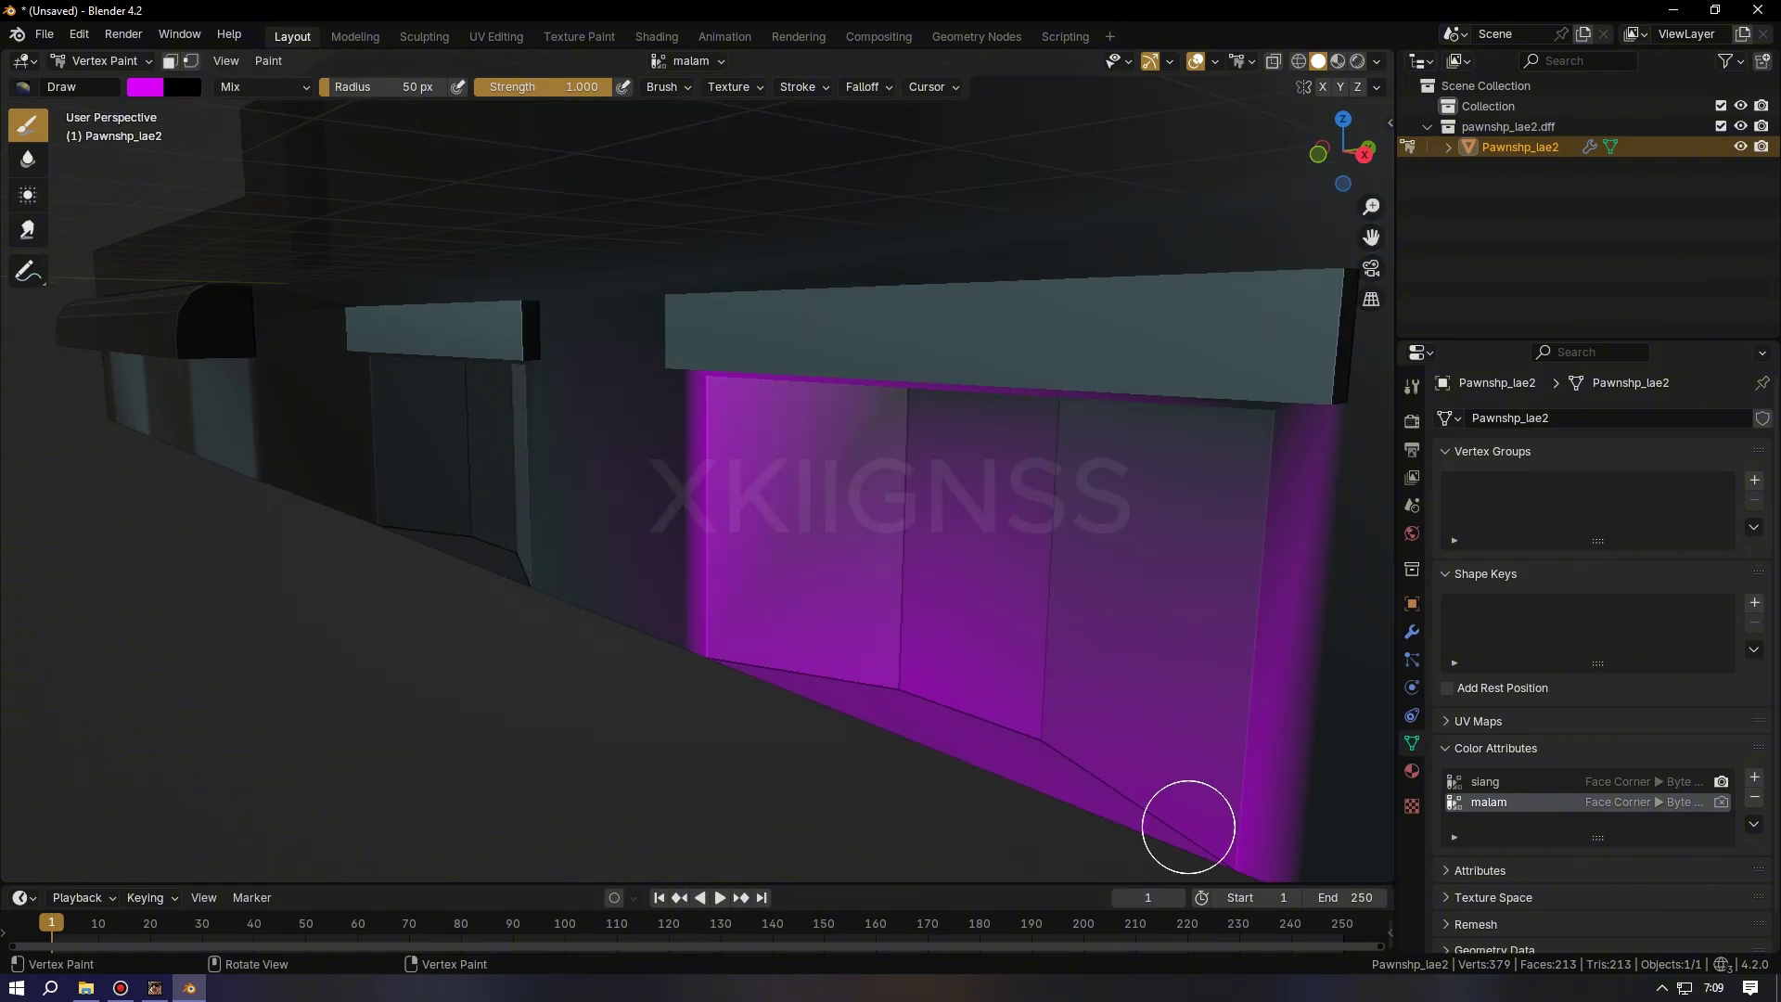
{"action": "mouse_move", "coordinate": [1185, 827]}
{"action": "middle_mouse_down"}
{"action": "mouse_move", "coordinate": [1146, 664]}
{"action": "mouse_move", "coordinate": [1189, 554]}
{"action": "middle_mouse_up"}
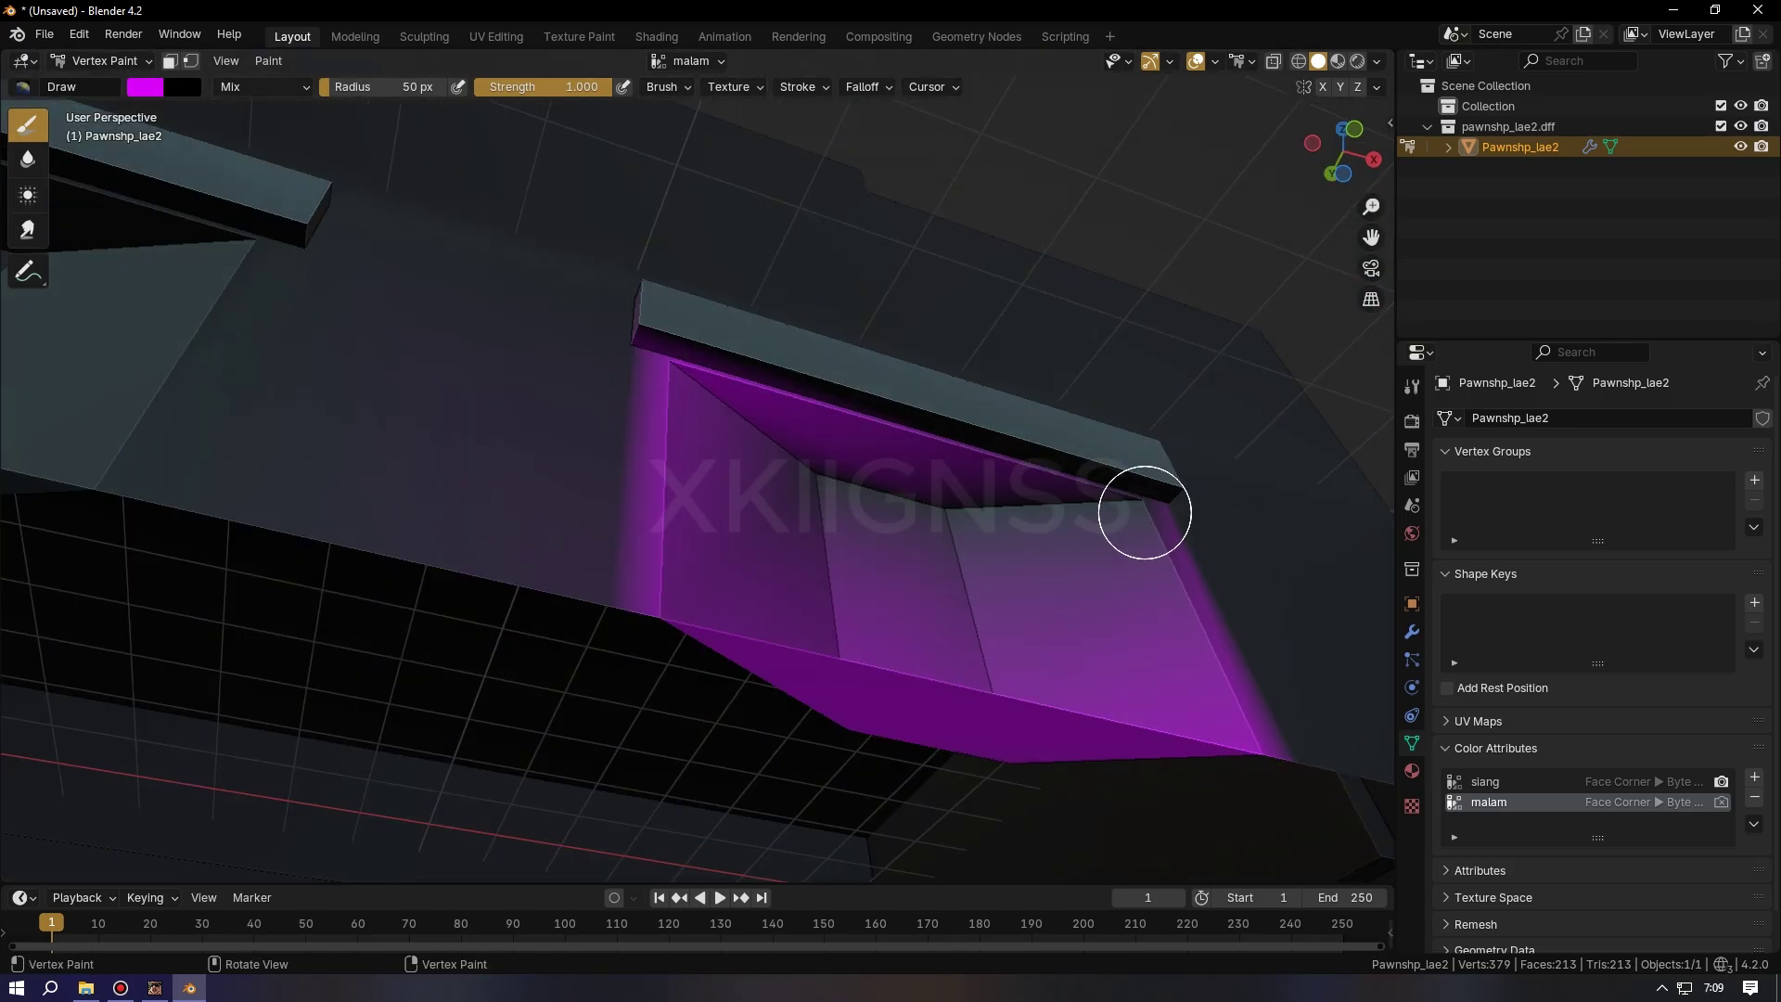
{"action": "mouse_move", "coordinate": [1145, 512]}
{"action": "left_mouse_down"}
{"action": "mouse_move", "coordinate": [907, 517]}
{"action": "mouse_move", "coordinate": [932, 520]}
{"action": "left_mouse_up"}
{"action": "left_click_drag", "start_coordinate": [834, 486], "coordinate": [937, 529]}
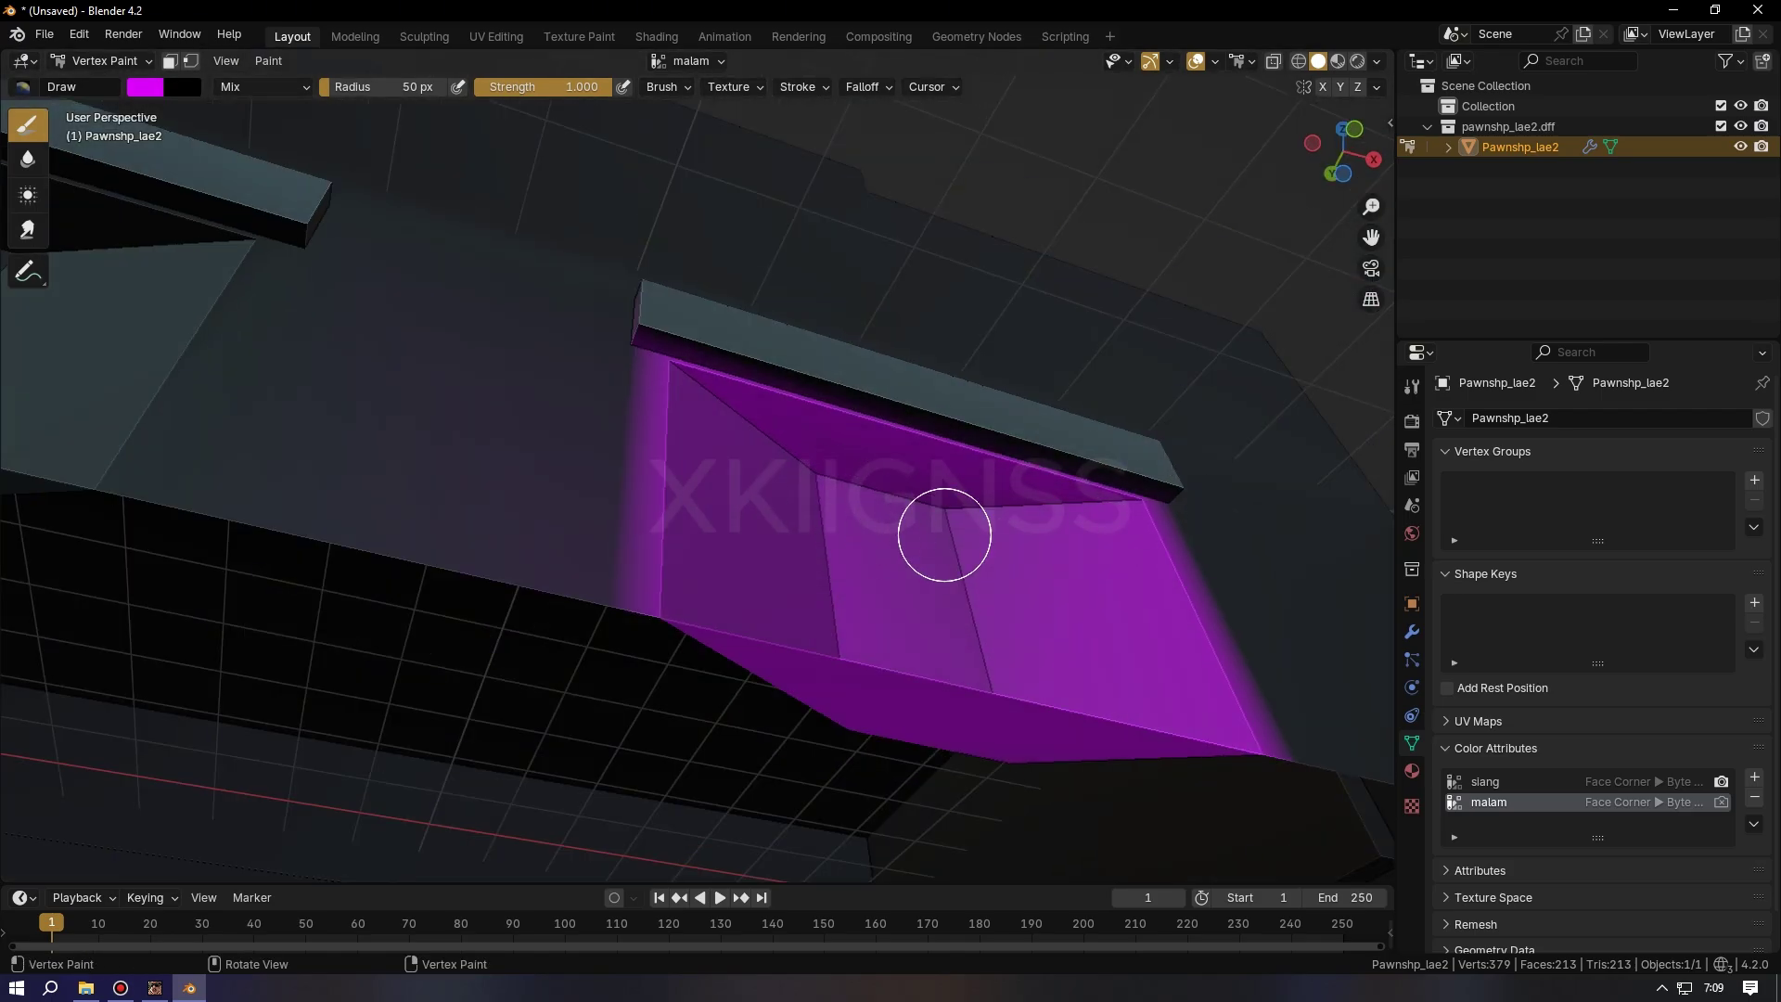
{"action": "mouse_move", "coordinate": [938, 528]}
{"action": "middle_mouse_down"}
{"action": "mouse_move", "coordinate": [838, 689]}
{"action": "mouse_move", "coordinate": [684, 588]}
{"action": "mouse_move", "coordinate": [398, 497]}
{"action": "mouse_move", "coordinate": [362, 465]}
{"action": "mouse_move", "coordinate": [465, 556]}
{"action": "mouse_move", "coordinate": [263, 193]}
{"action": "middle_mouse_up"}
{"action": "left_click", "coordinate": [145, 86]}
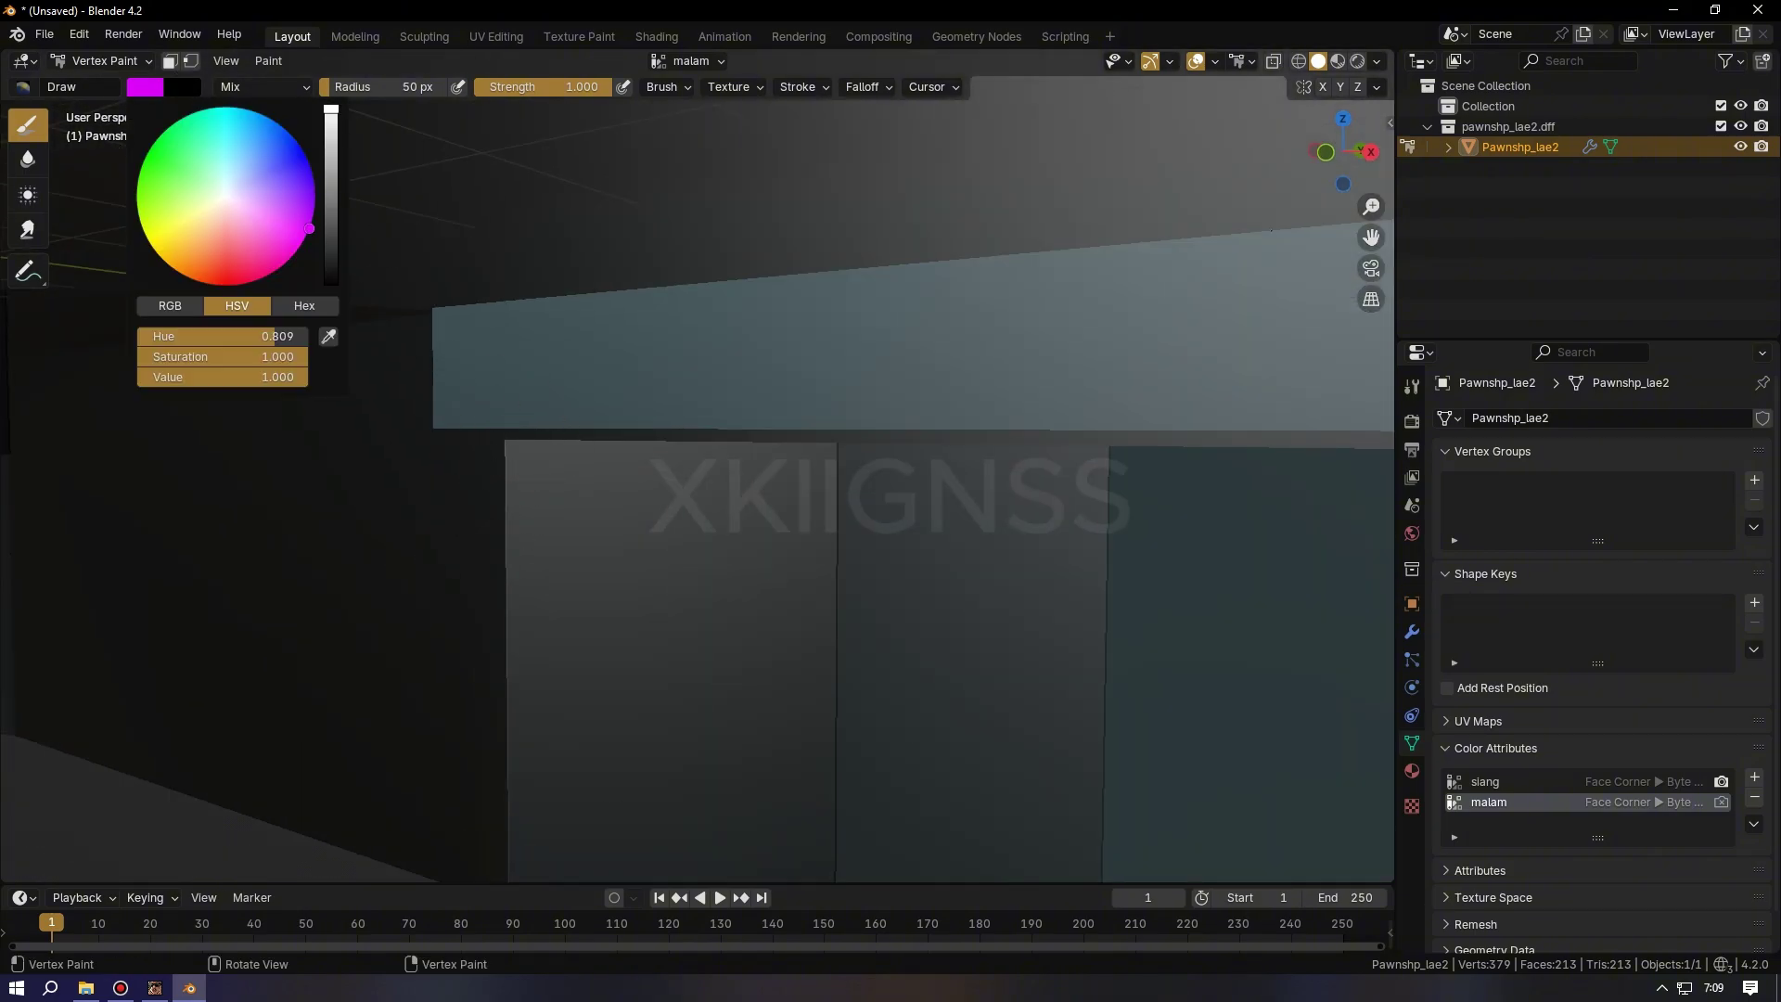
Change the brush to blue (hue about 0.646) and paint the left recess panels.
{"action": "left_click_drag", "start_coordinate": [274, 335], "coordinate": [247, 336]}
{"action": "left_click_drag", "start_coordinate": [536, 480], "coordinate": [517, 449]}
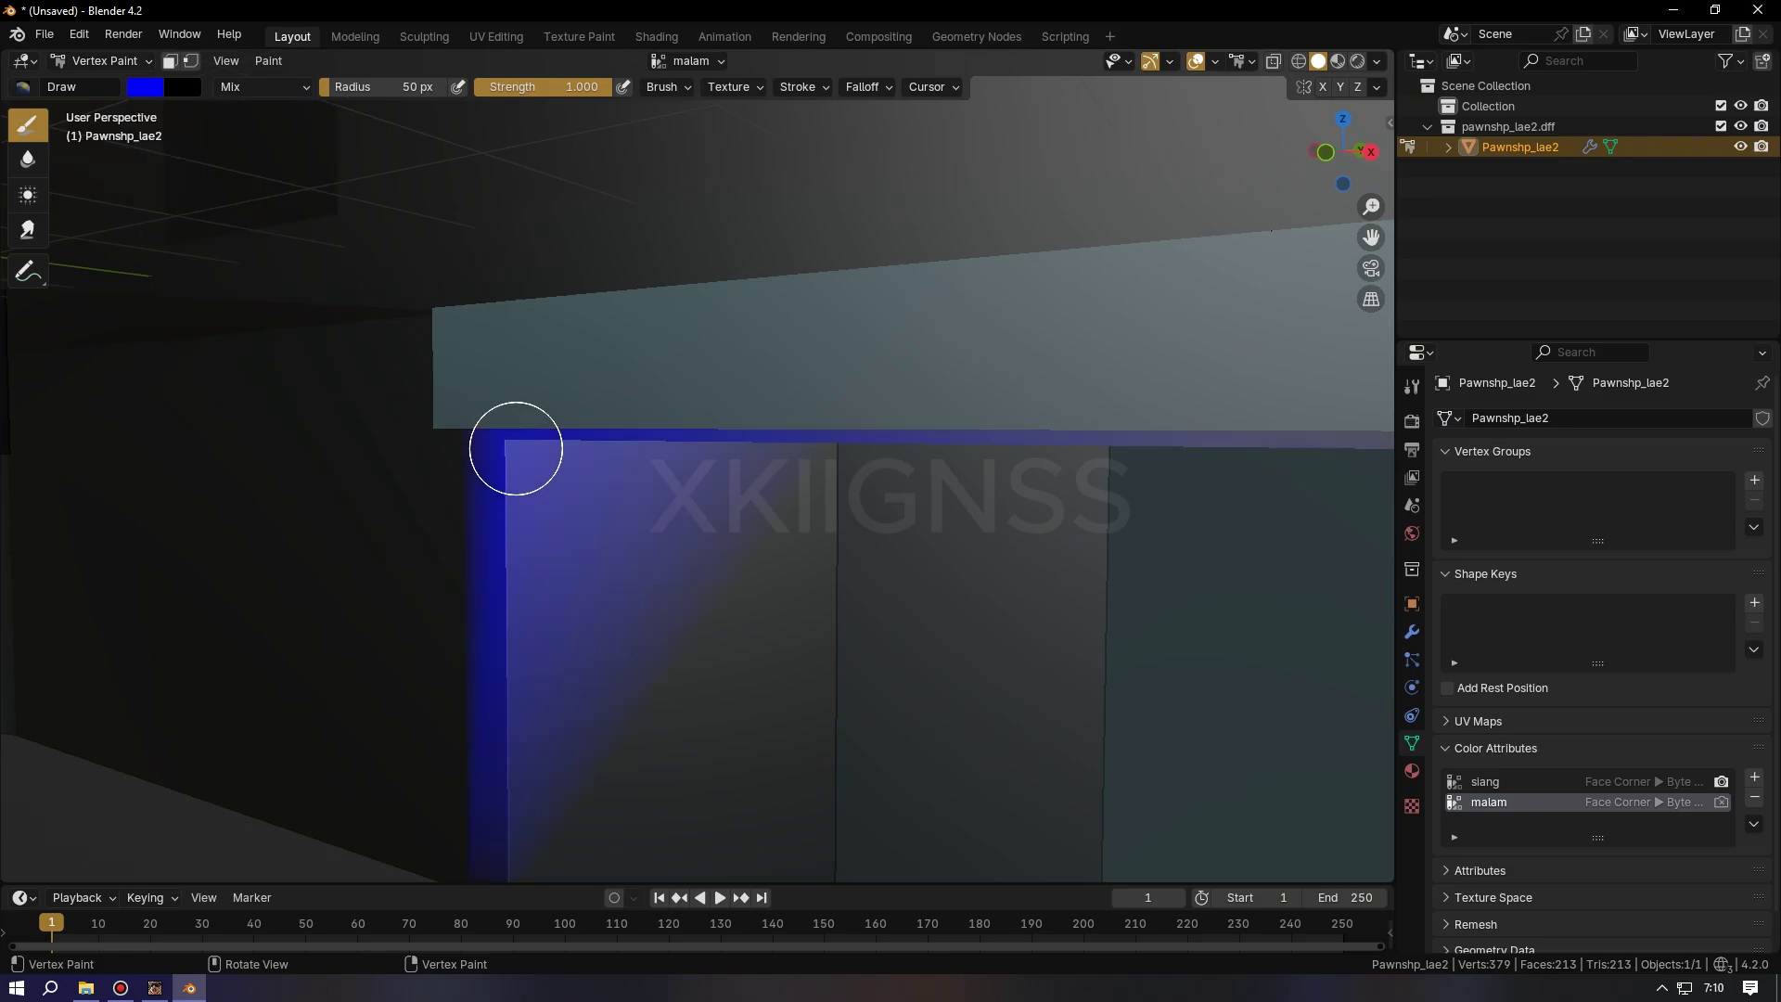
{"action": "scroll", "coordinate": [520, 598], "scroll_direction": "down", "scroll_amount": 4}
{"action": "left_click_drag", "start_coordinate": [535, 646], "coordinate": [786, 688]}
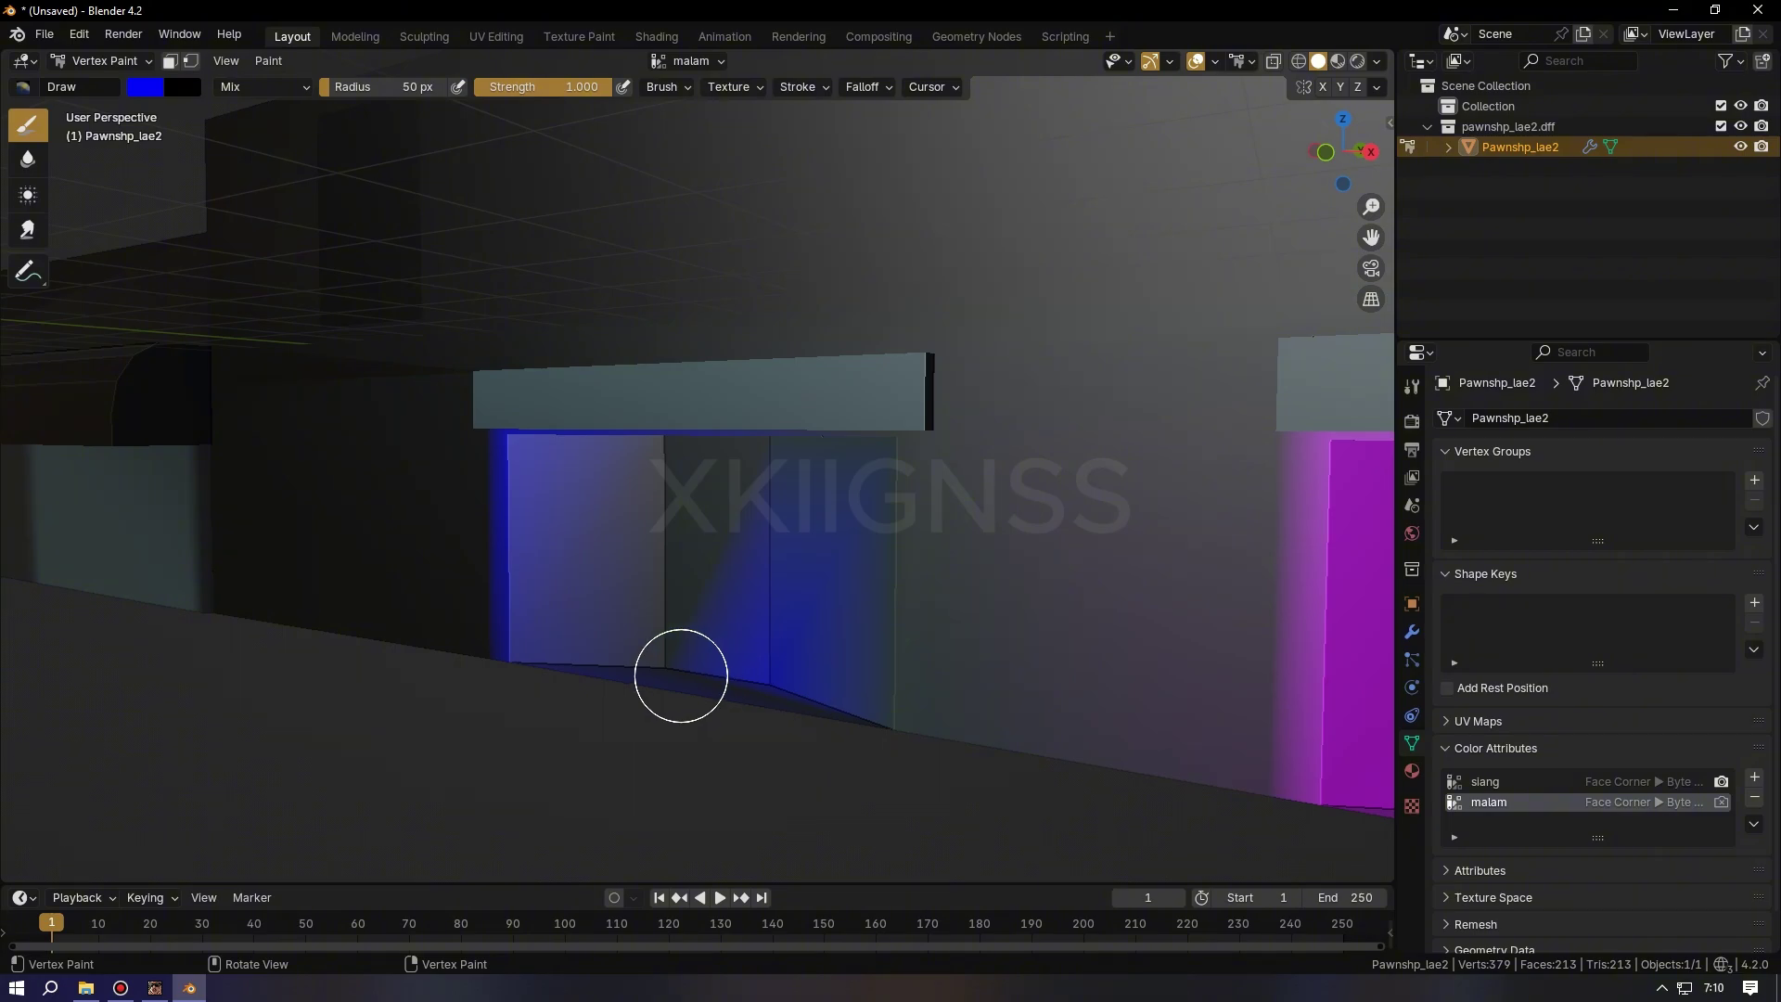
{"action": "middle_click_drag", "start_coordinate": [807, 720], "coordinate": [628, 500]}
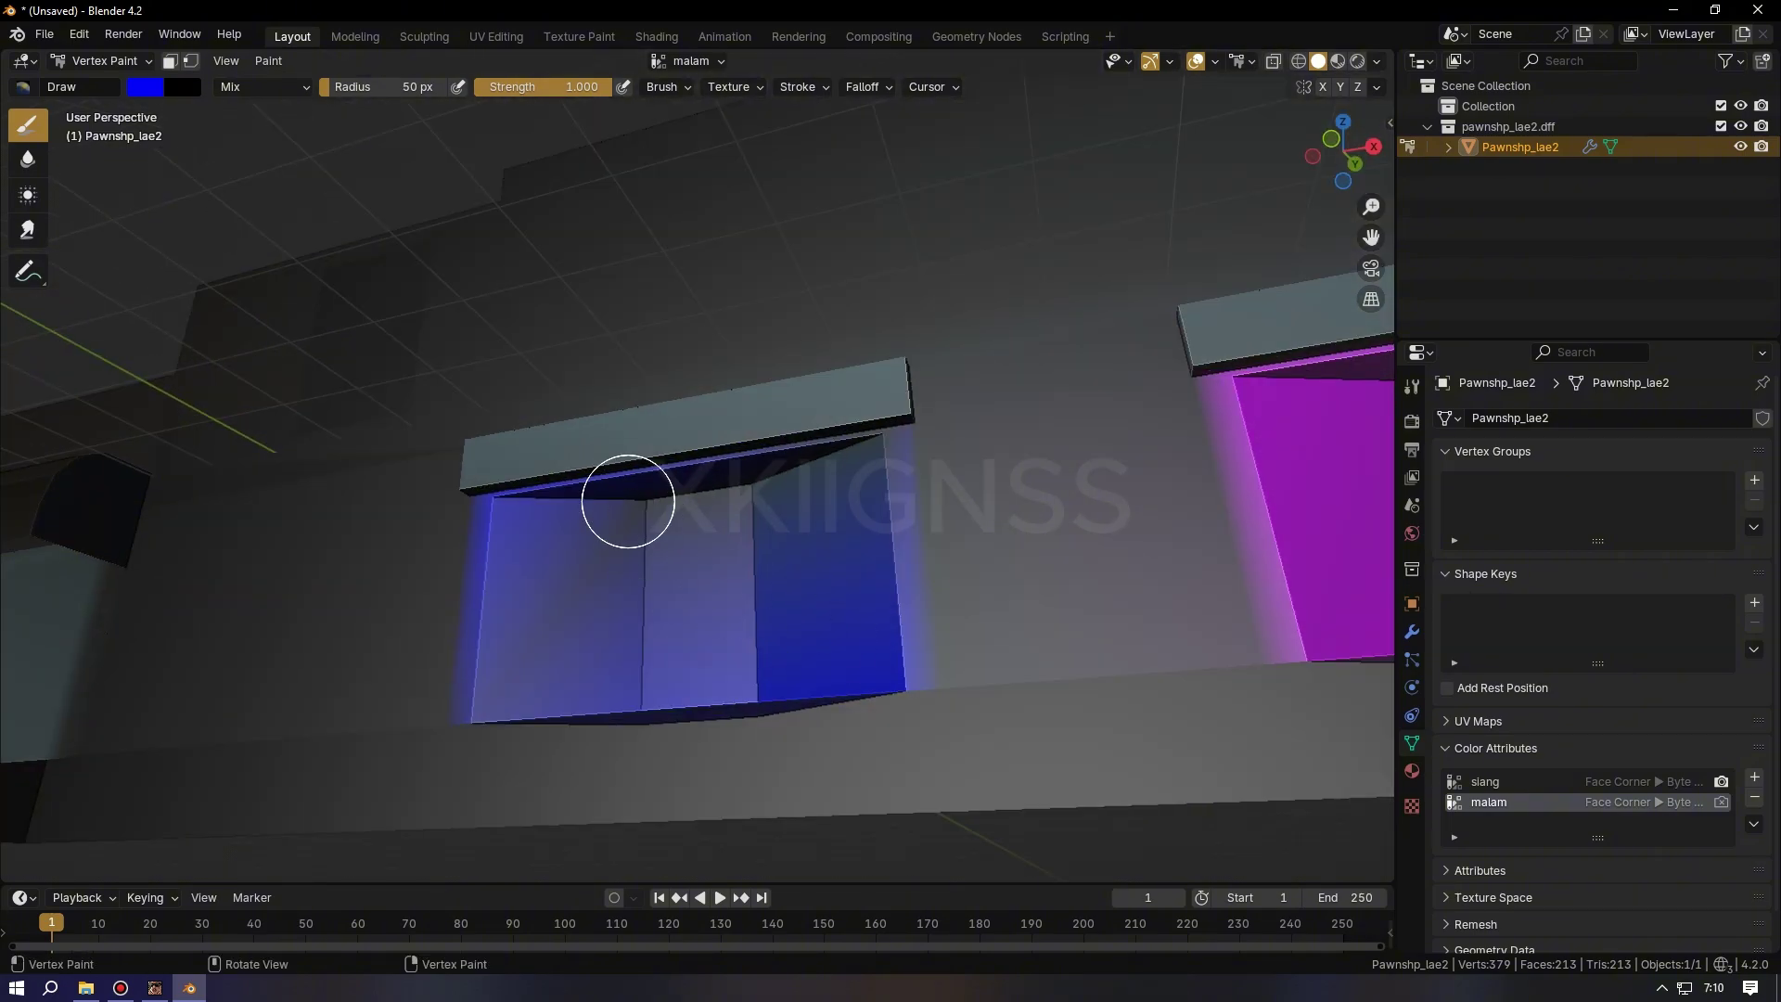
{"action": "left_click_drag", "start_coordinate": [879, 433], "coordinate": [862, 556]}
{"action": "middle_click_drag", "start_coordinate": [863, 557], "coordinate": [863, 483]}
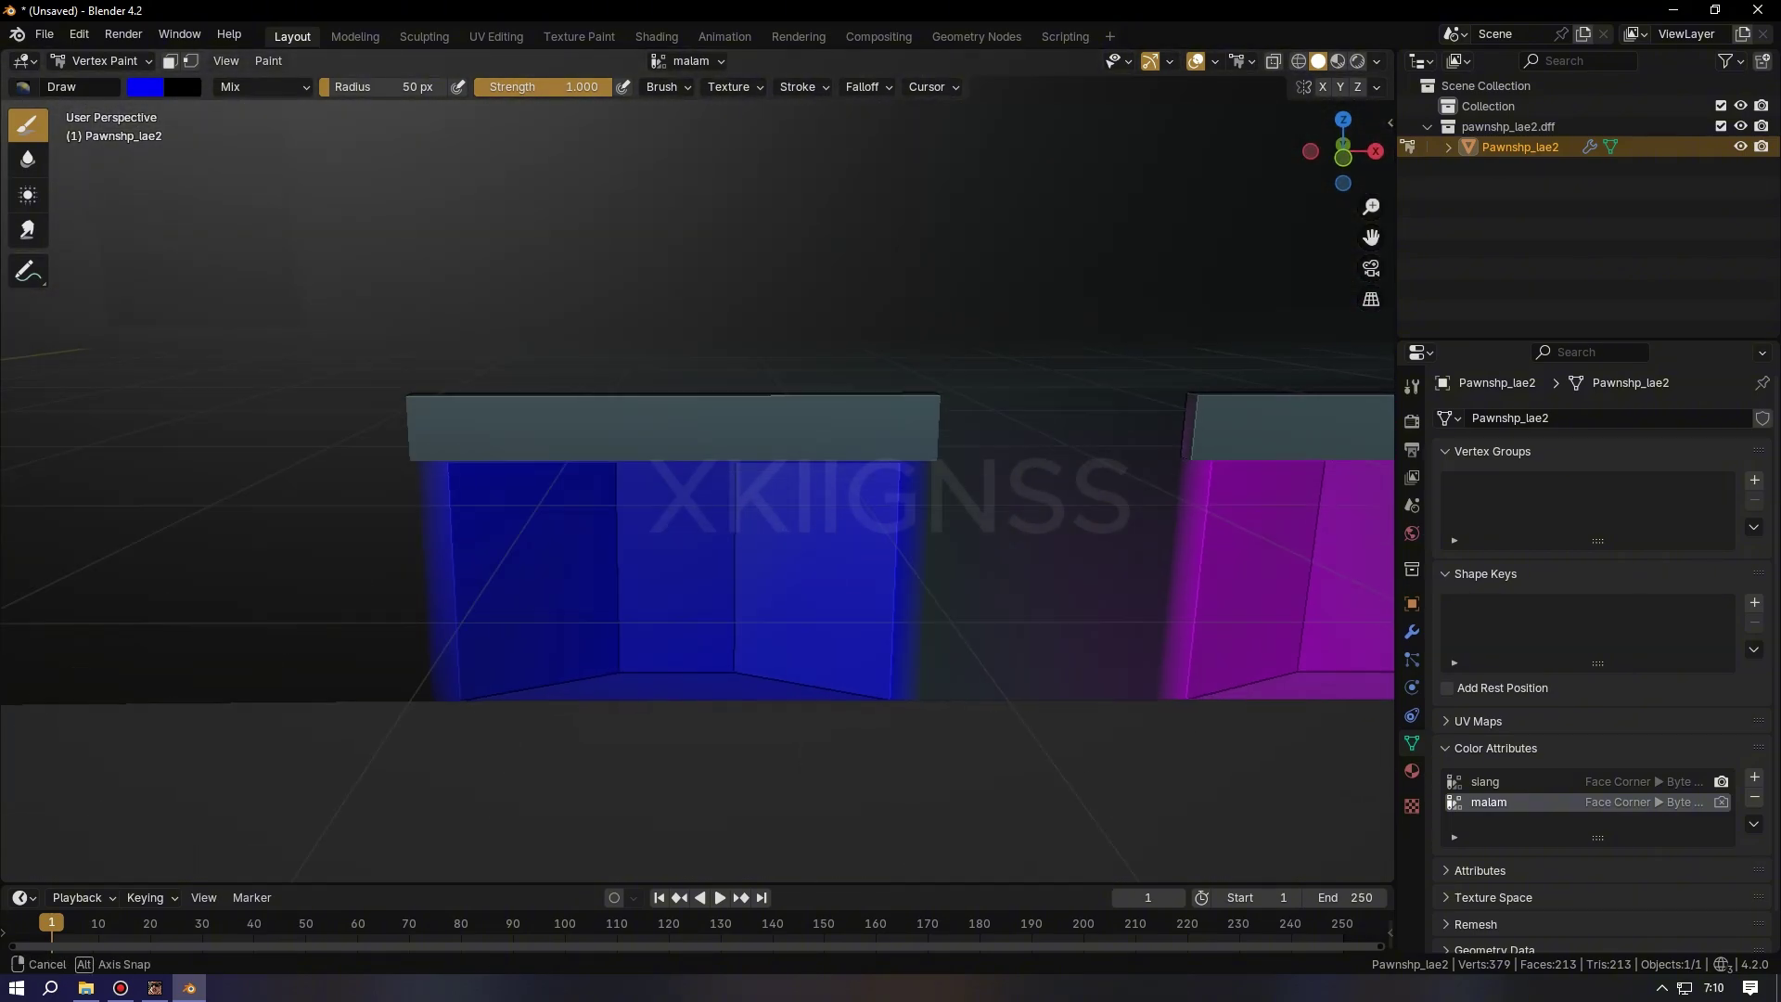
Orbit out to check the blue and magenta recesses glowing side by side.
{"action": "middle_click_drag", "start_coordinate": [755, 588], "coordinate": [952, 432]}
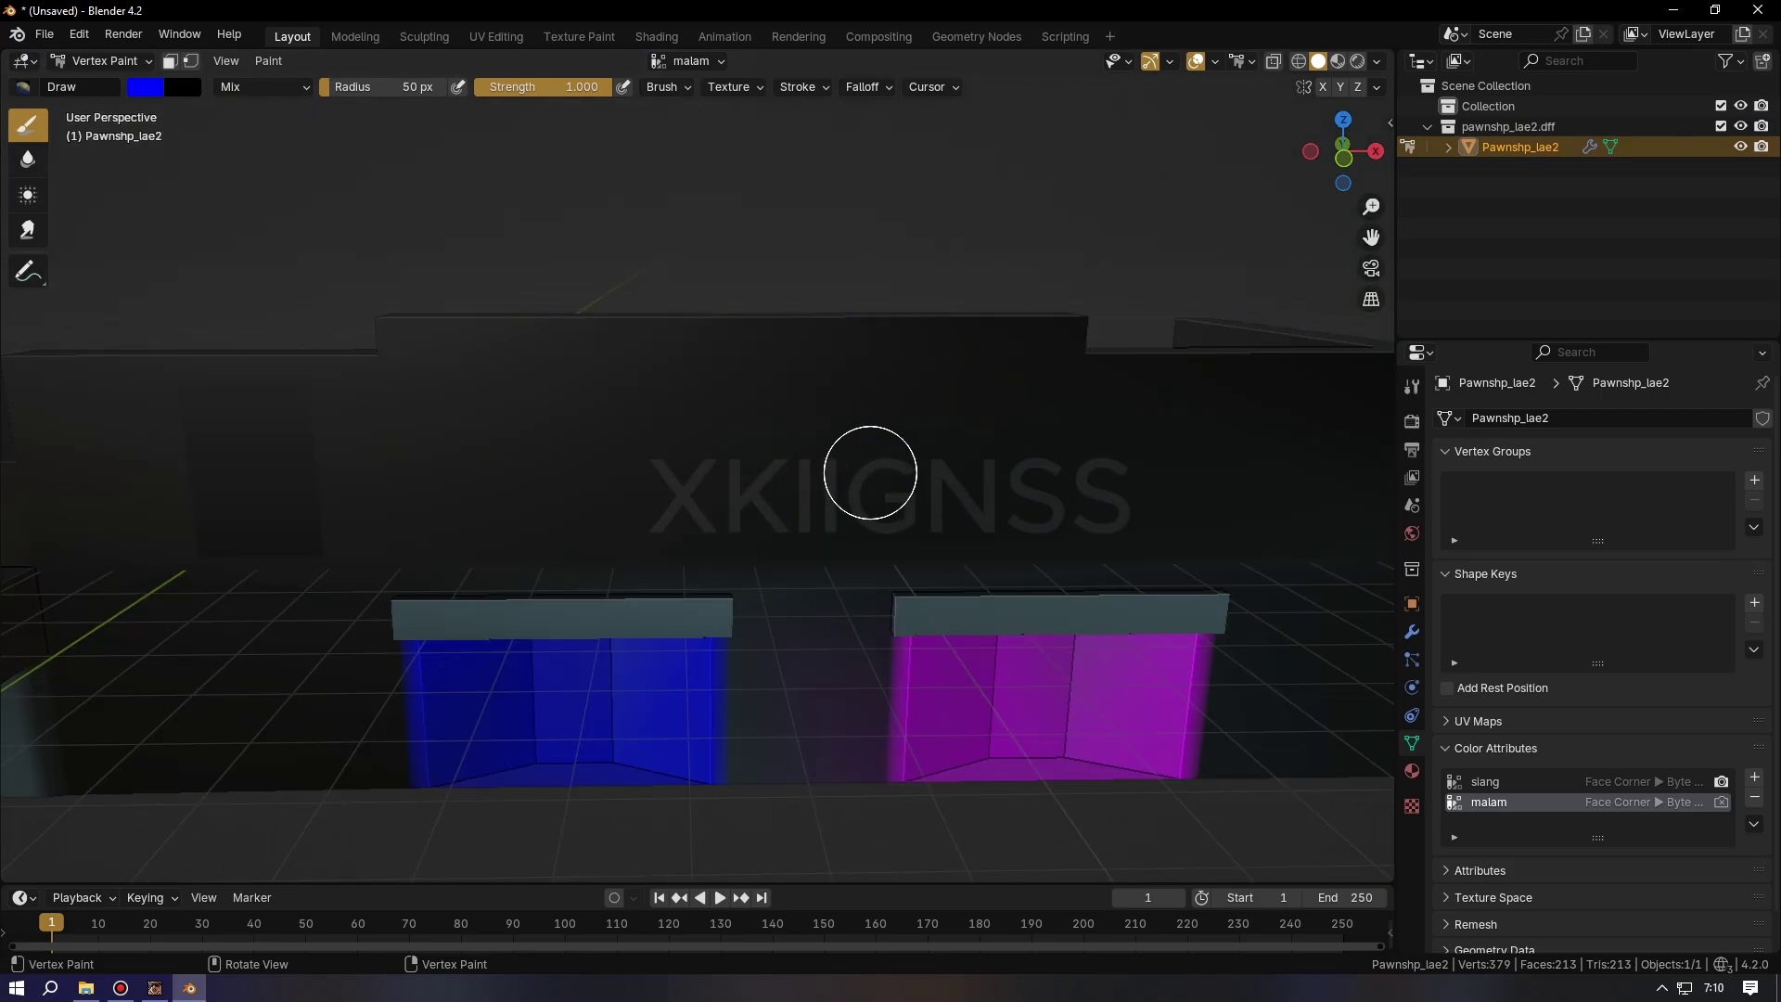
{"action": "scroll", "coordinate": [927, 500], "scroll_direction": "up", "scroll_amount": 3}
{"action": "scroll", "coordinate": [928, 500], "scroll_direction": "down", "scroll_amount": 3}
{"action": "scroll", "coordinate": [932, 502], "scroll_direction": "up", "scroll_amount": 2}
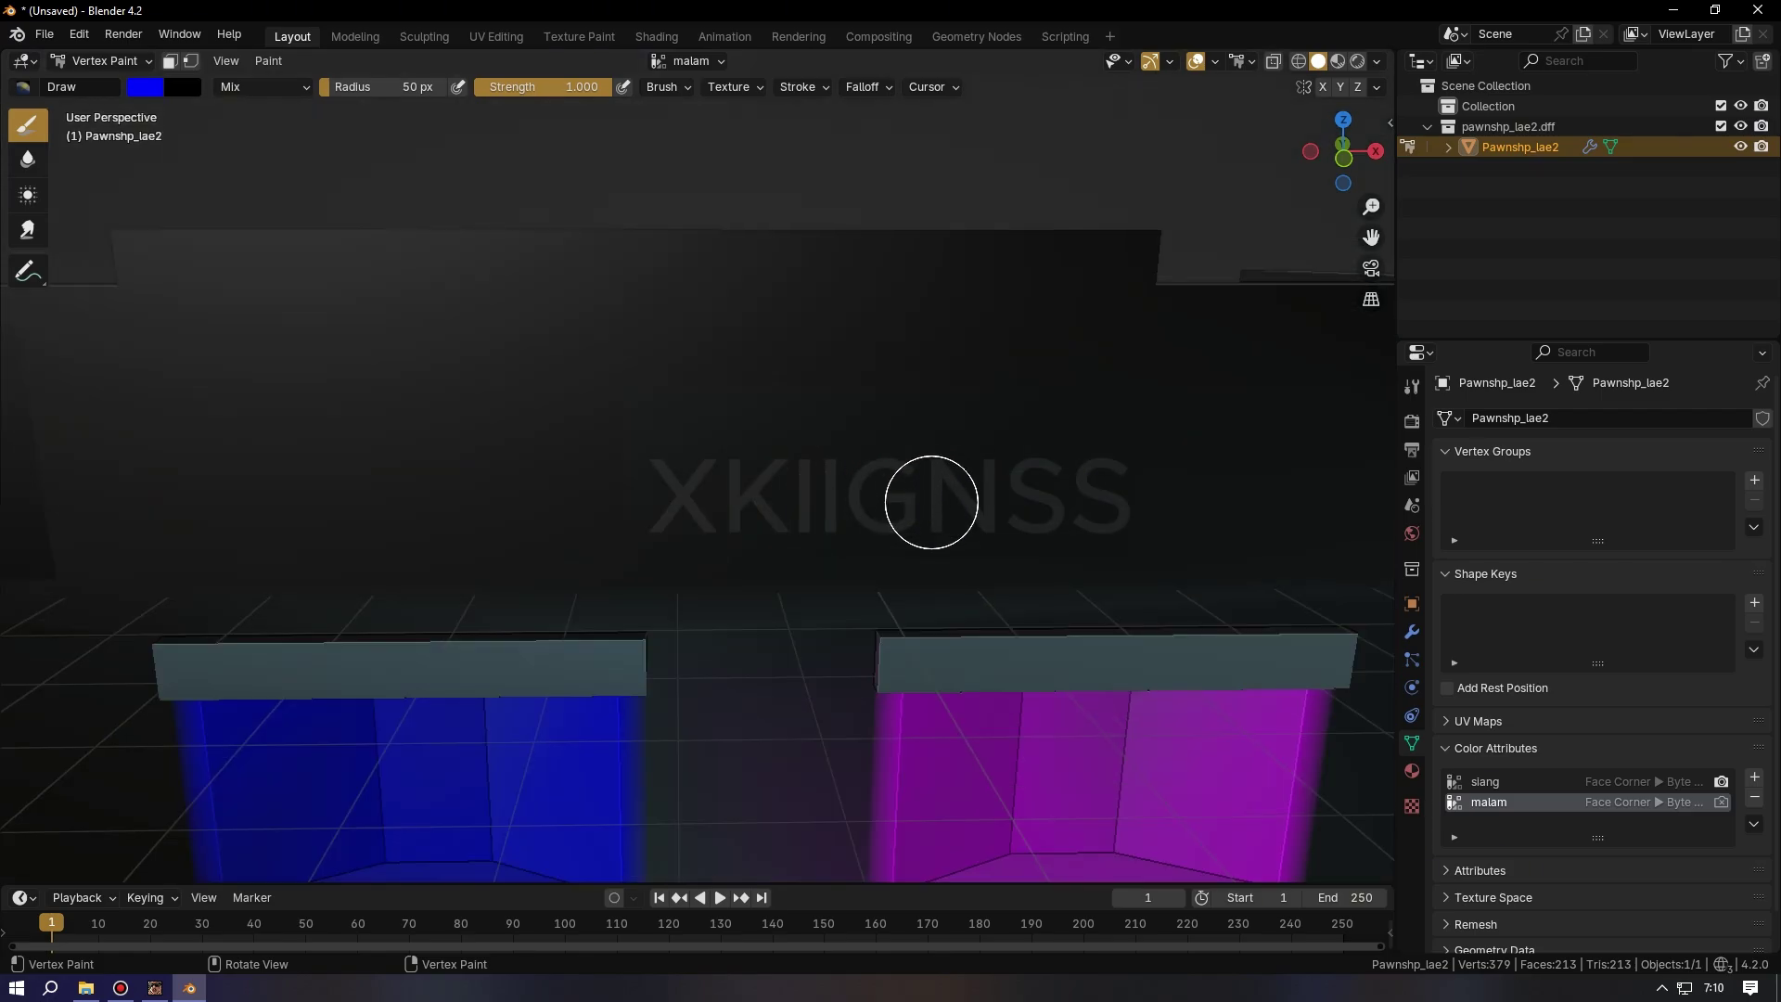
{"action": "scroll", "coordinate": [931, 502], "scroll_direction": "down", "scroll_amount": 2}
{"action": "mouse_move", "coordinate": [869, 477]}
{"action": "middle_mouse_down"}
{"action": "mouse_move", "coordinate": [871, 548]}
{"action": "mouse_move", "coordinate": [755, 556]}
{"action": "middle_mouse_up"}
{"action": "scroll", "coordinate": [859, 455], "scroll_direction": "up", "scroll_amount": 3}
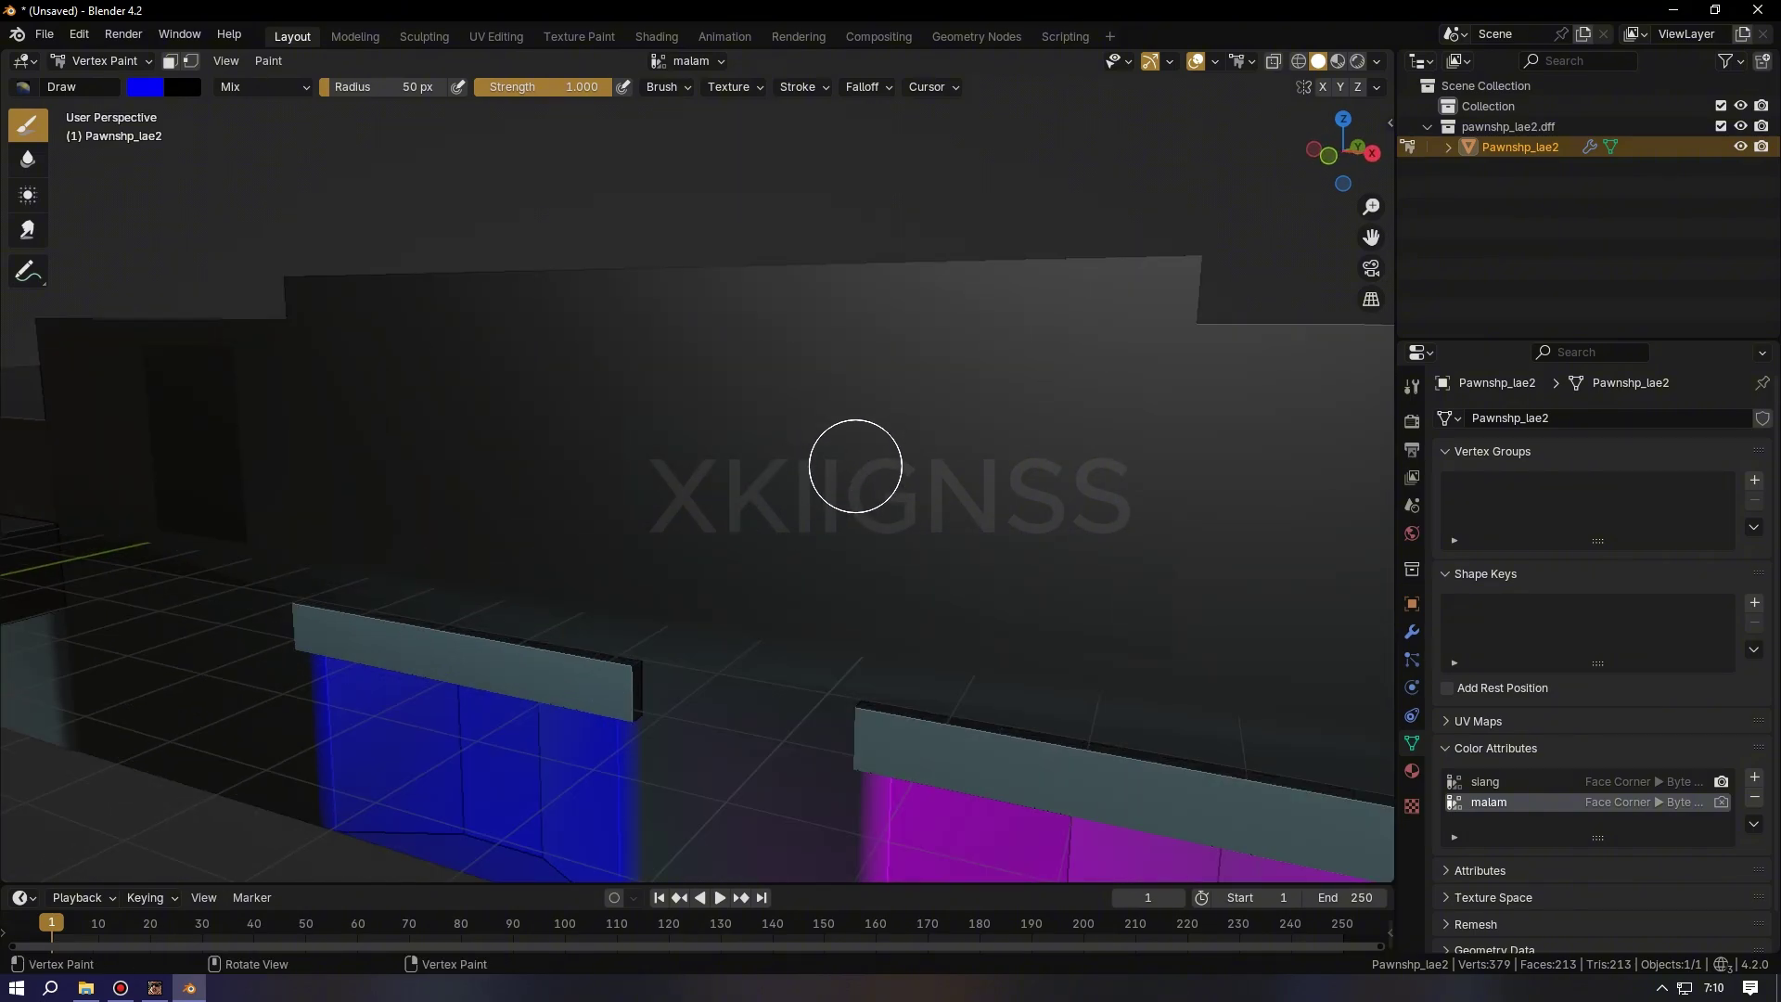
{"action": "key", "text": "Tab"}
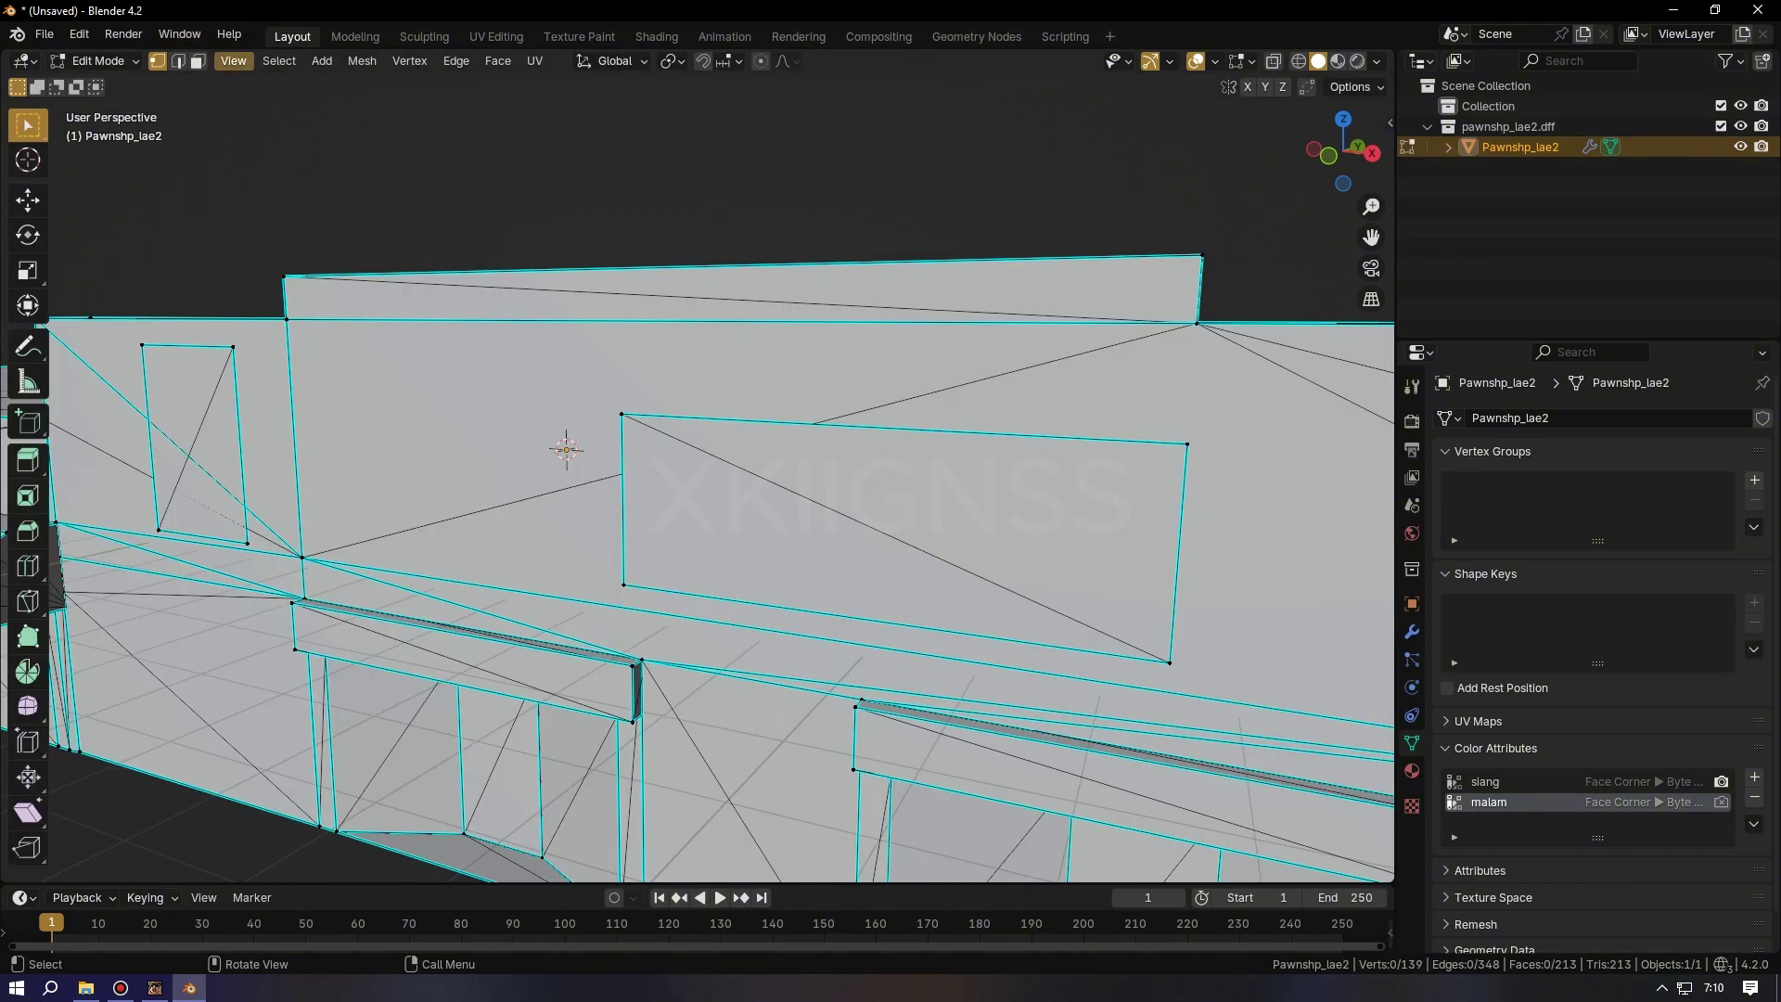
Fill the masked wide sign panel face solid orange.
{"action": "key", "text": "Tab"}
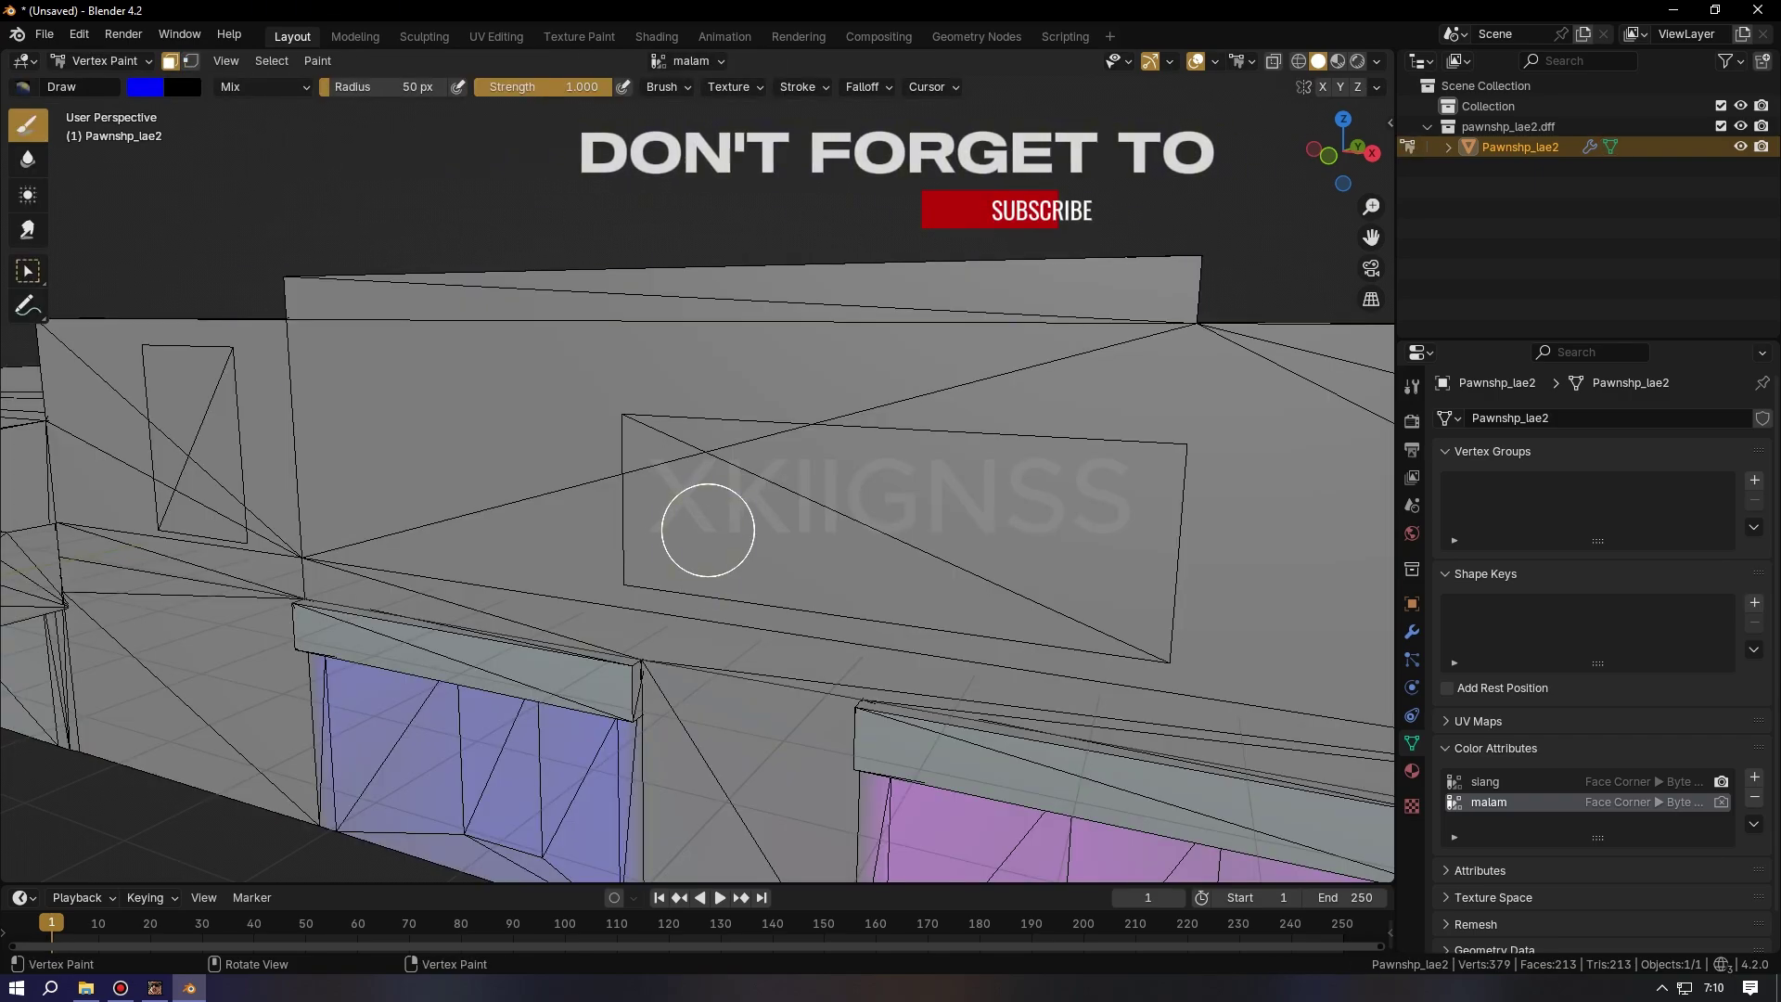
{"action": "left_click", "coordinate": [704, 557]}
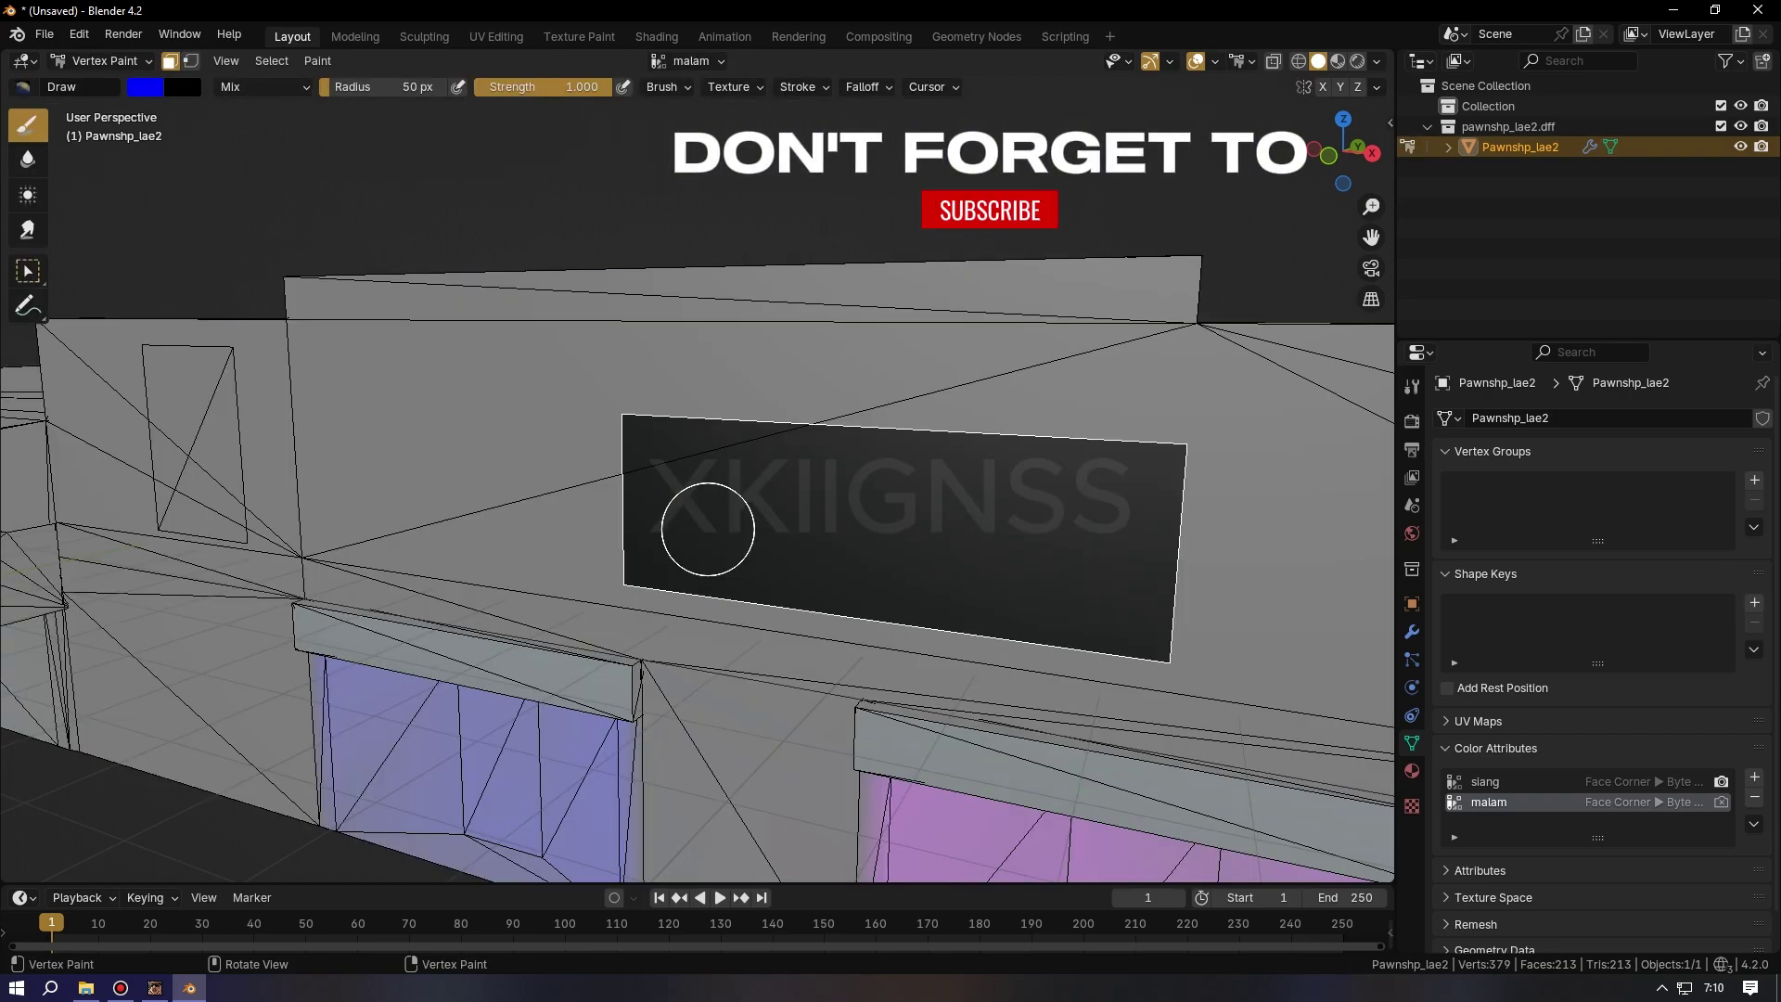
{"action": "left_click", "coordinate": [145, 86]}
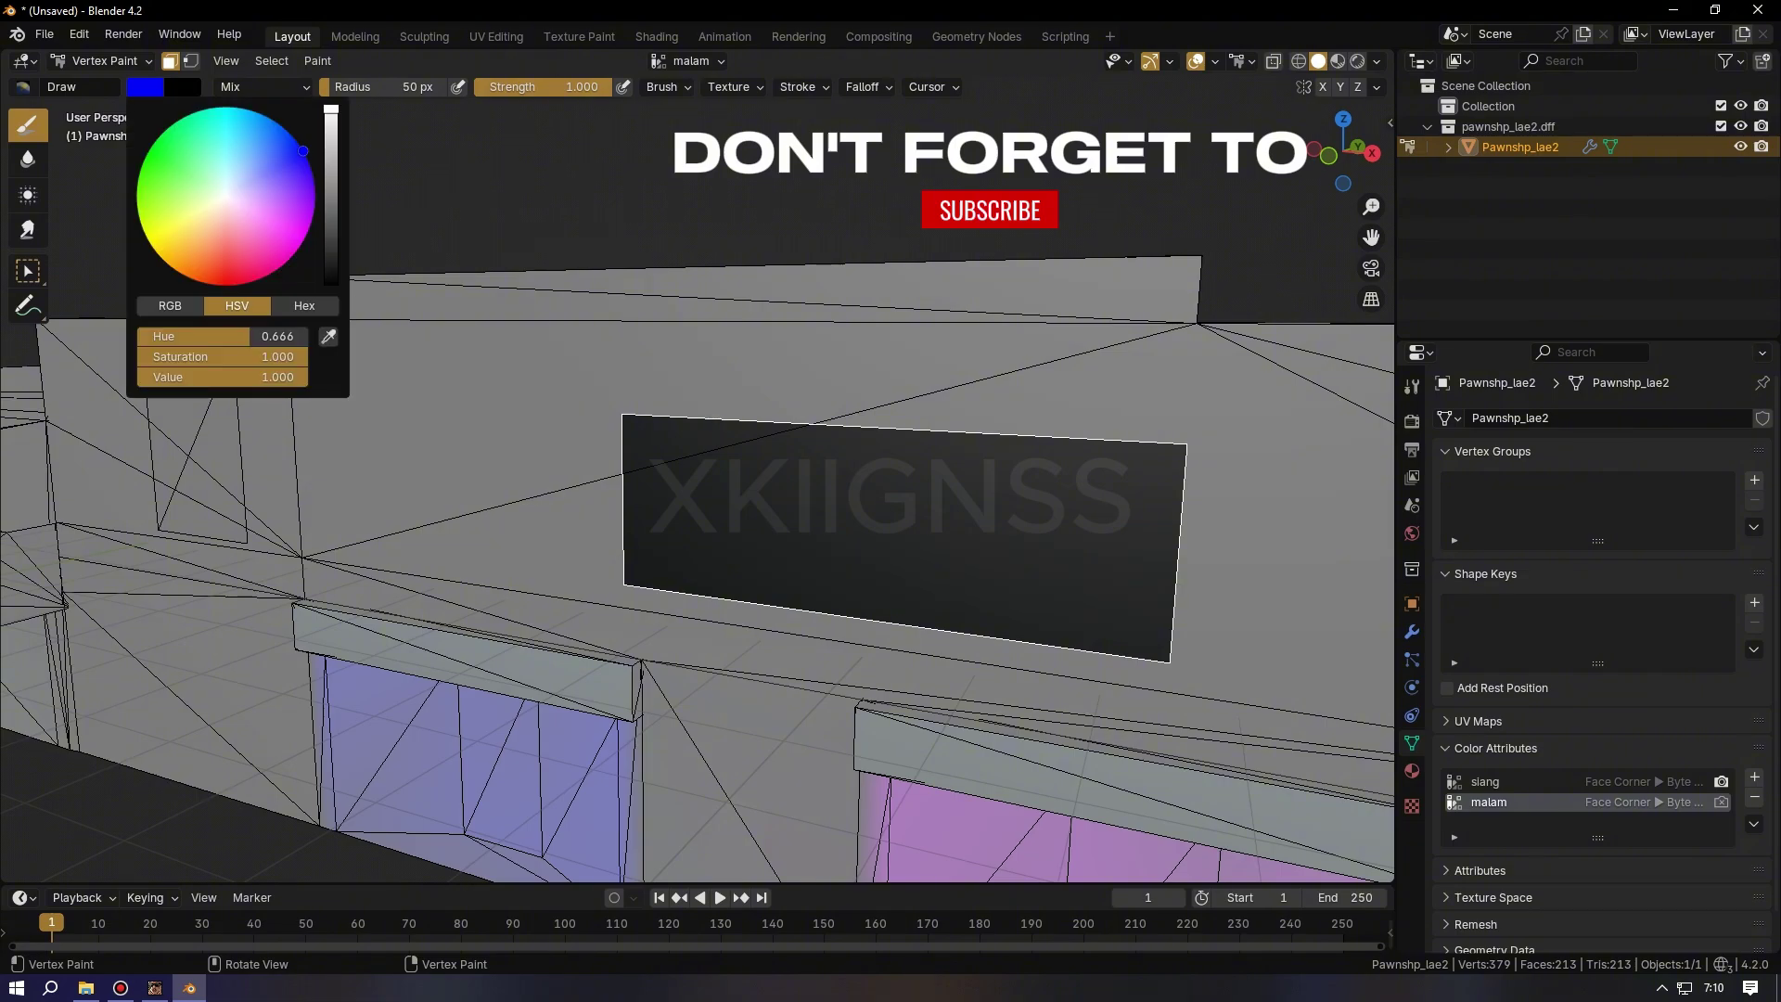
{"action": "left_click_drag", "start_coordinate": [162, 222], "coordinate": [147, 238]}
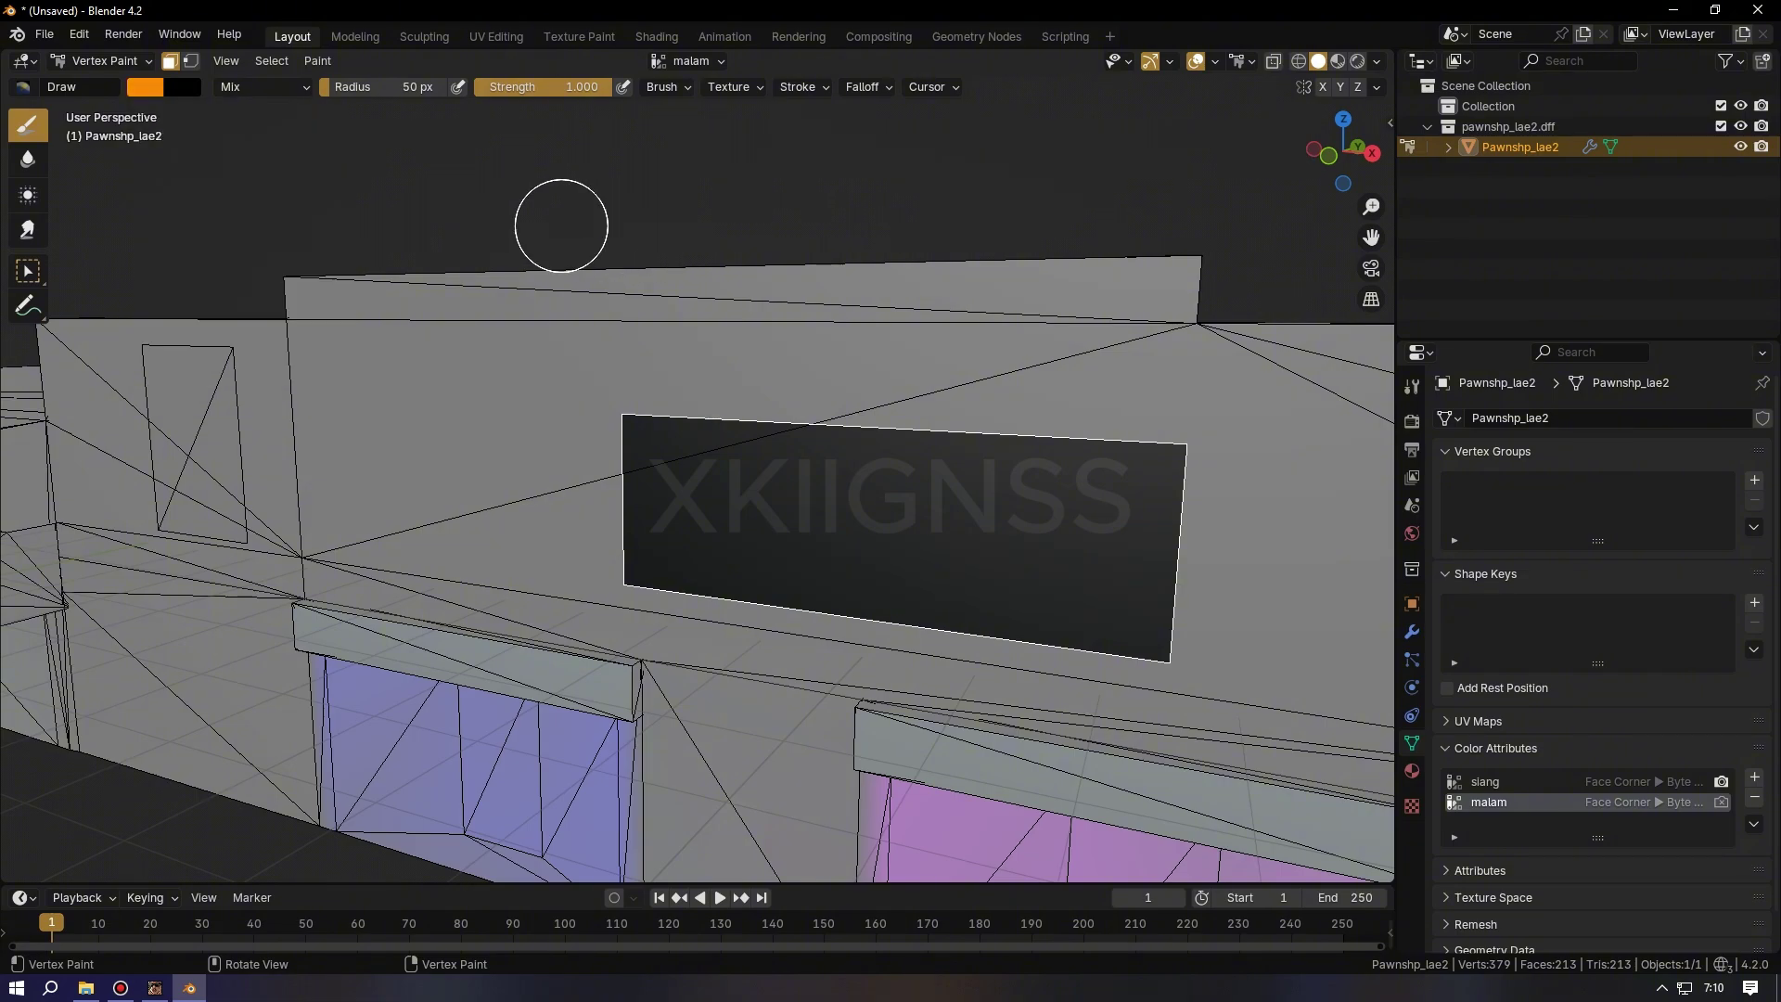
{"action": "key", "text": "shift+k"}
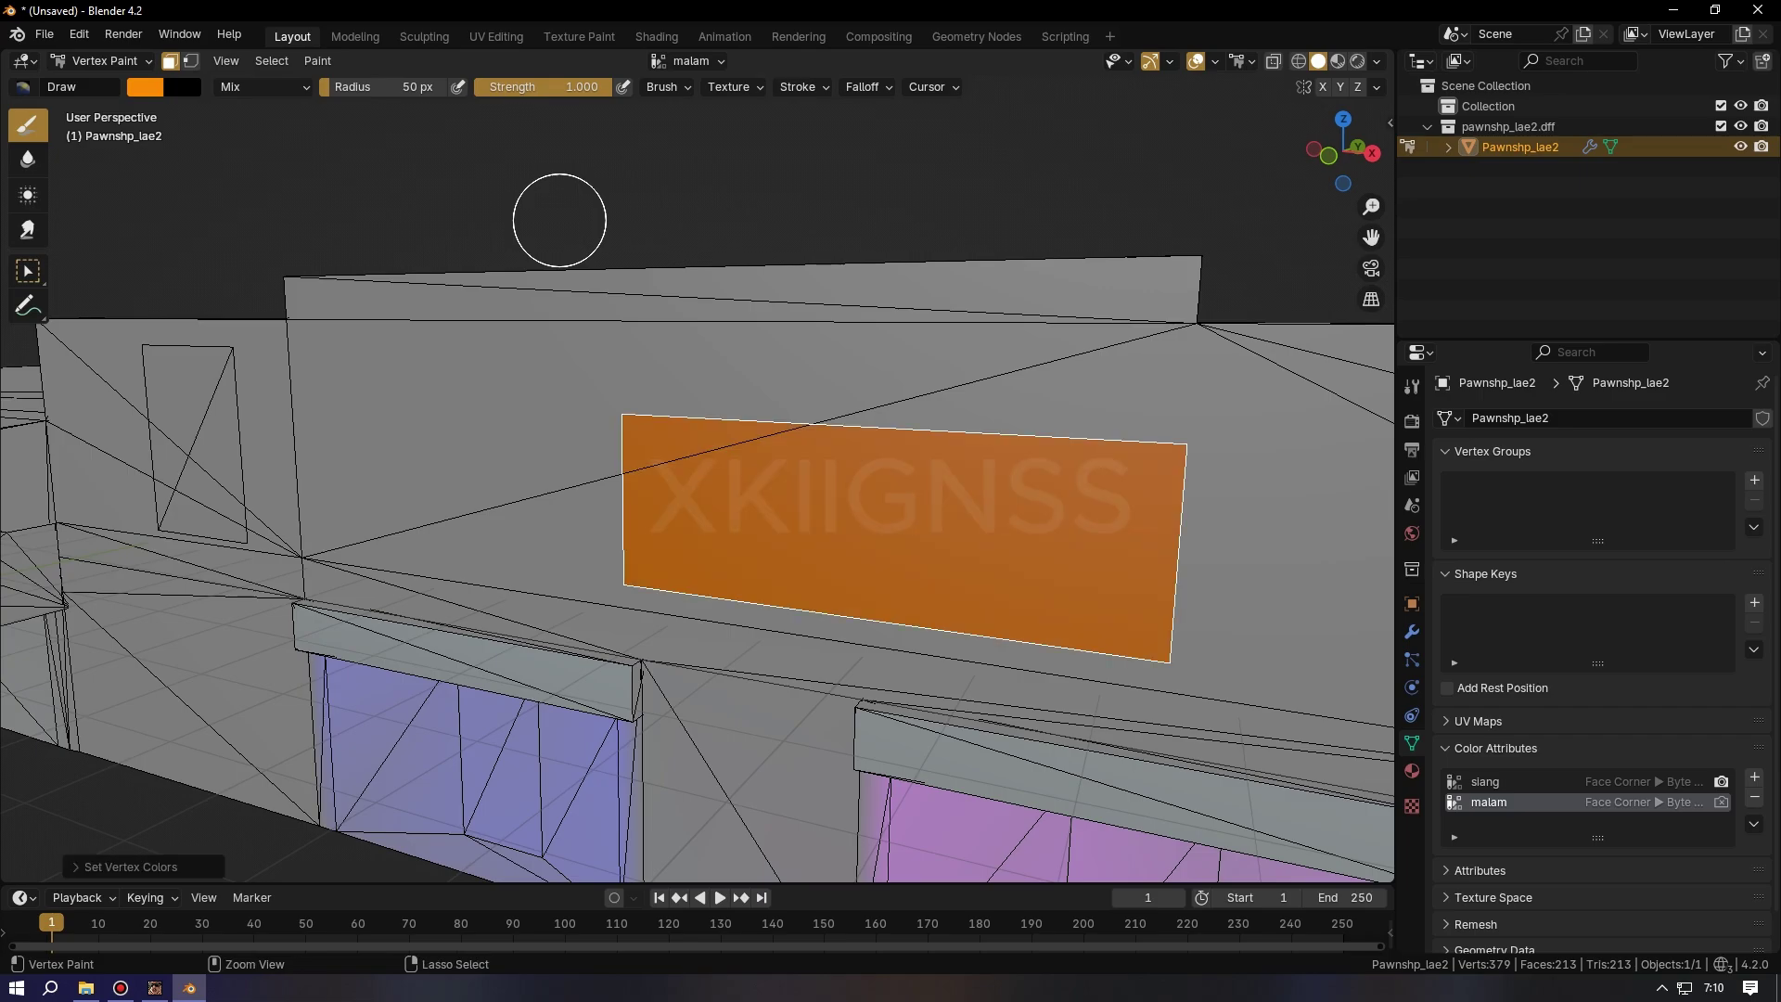
{"action": "key", "text": "m"}
Fill the small upper panel face solid orange as well.
{"action": "scroll", "coordinate": [417, 218], "scroll_direction": "down", "scroll_amount": 3}
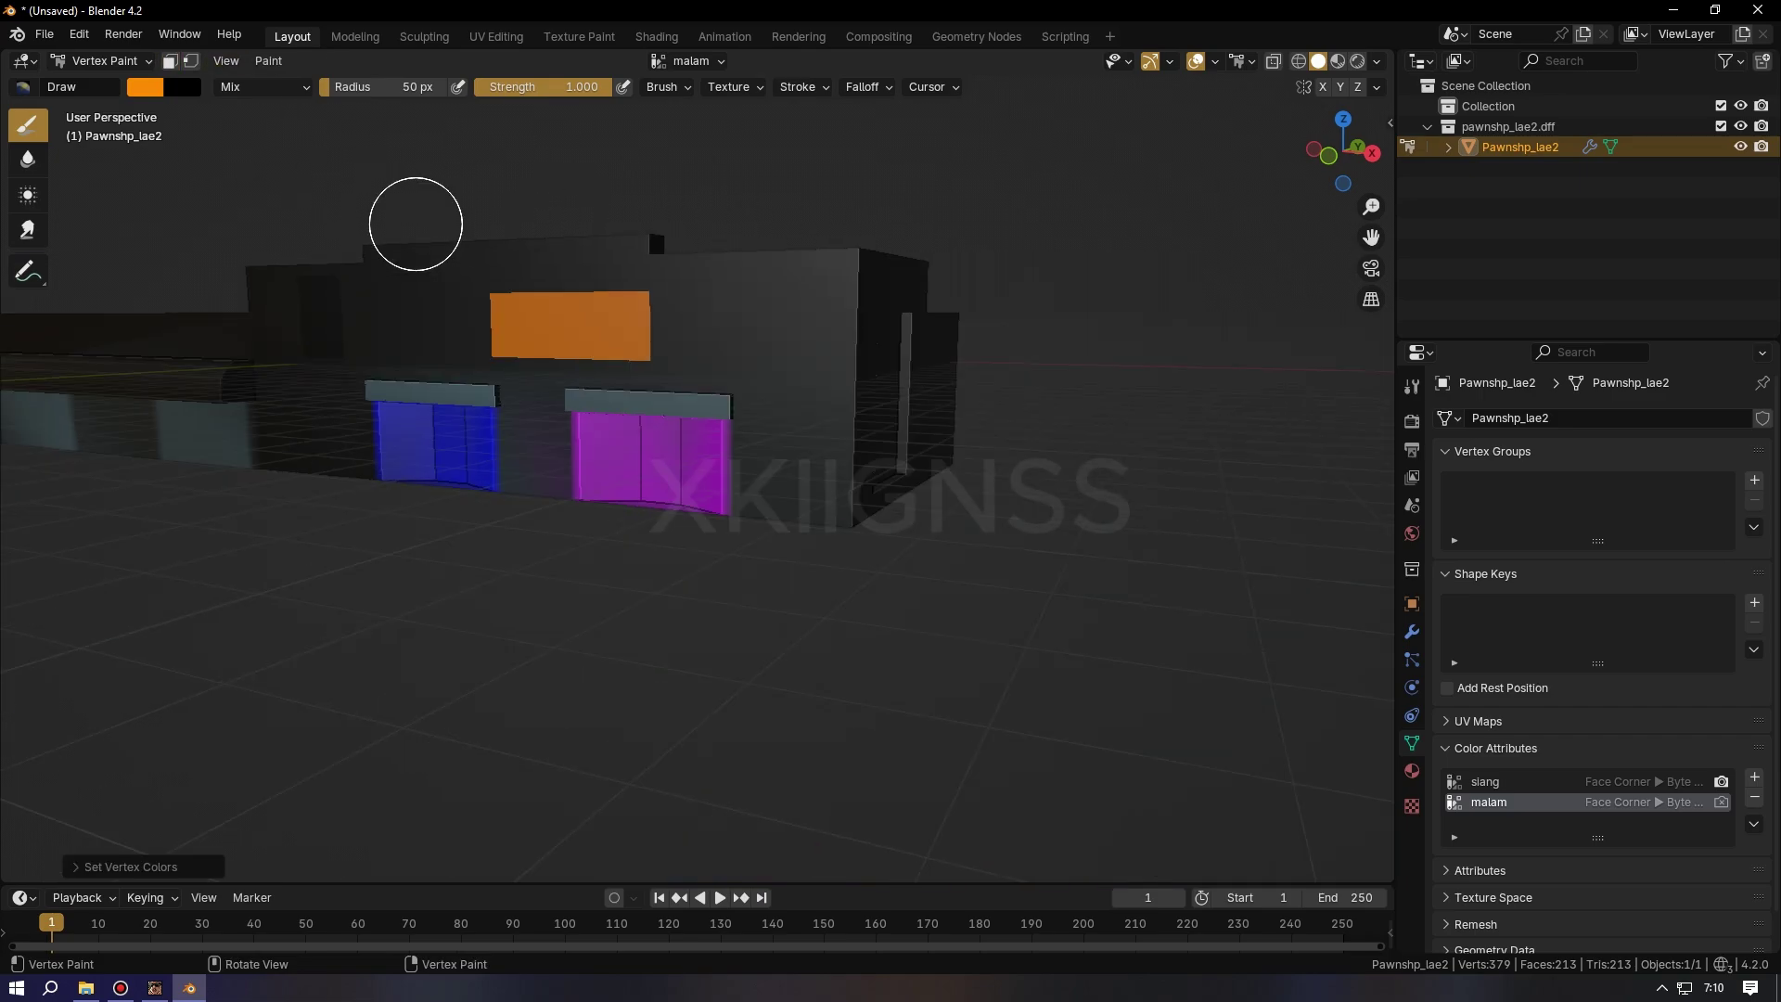
{"action": "mouse_move", "coordinate": [418, 218]}
{"action": "middle_mouse_down"}
{"action": "mouse_move", "coordinate": [557, 242]}
{"action": "mouse_move", "coordinate": [427, 361]}
{"action": "middle_mouse_up"}
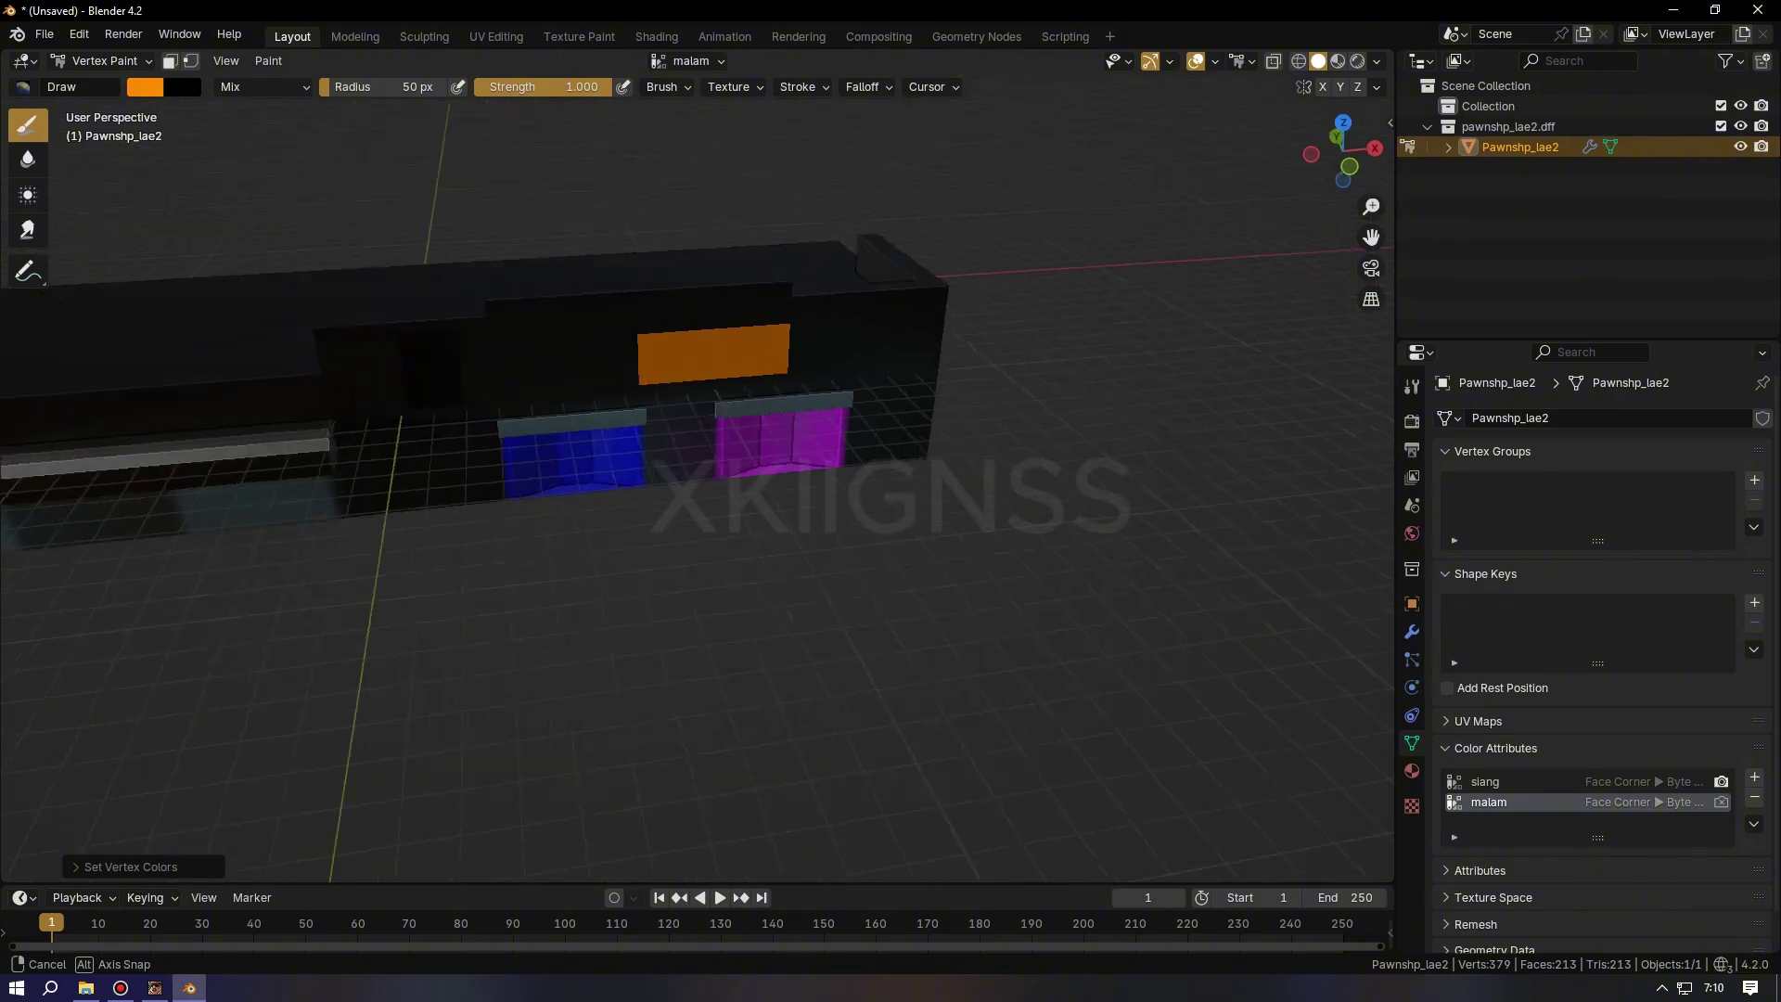
{"action": "scroll", "coordinate": [427, 361], "scroll_direction": "up", "scroll_amount": 4}
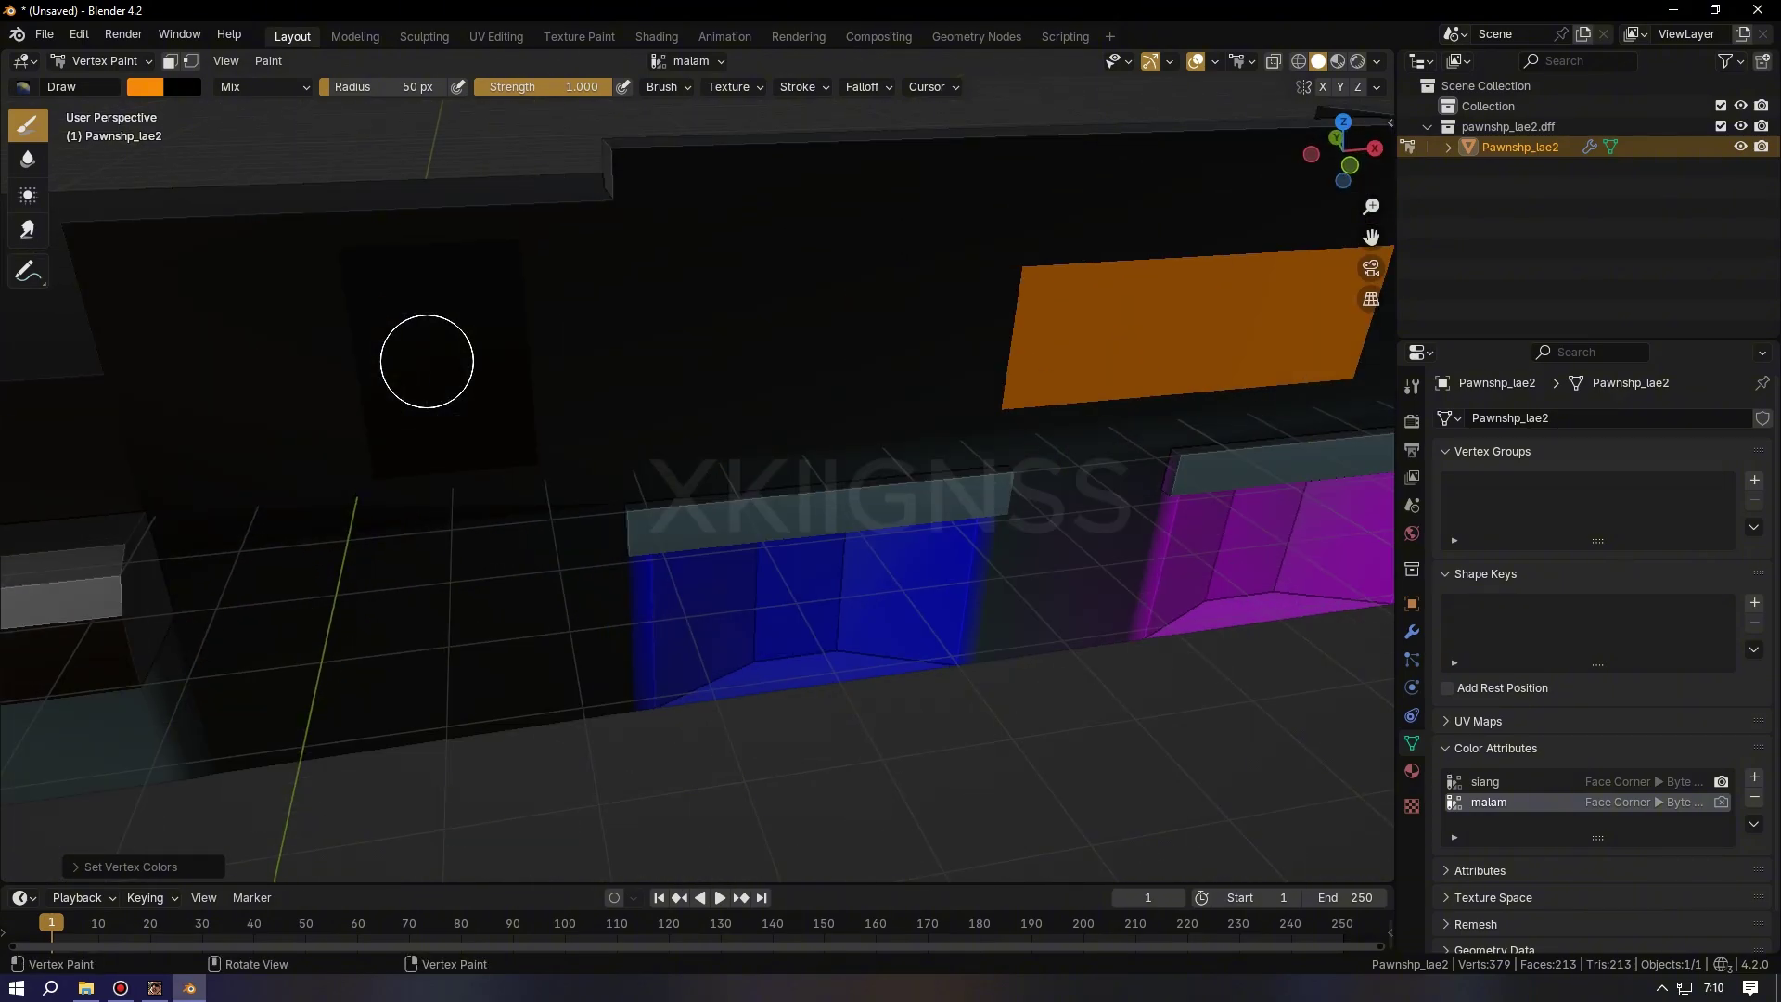
{"action": "key", "text": "m"}
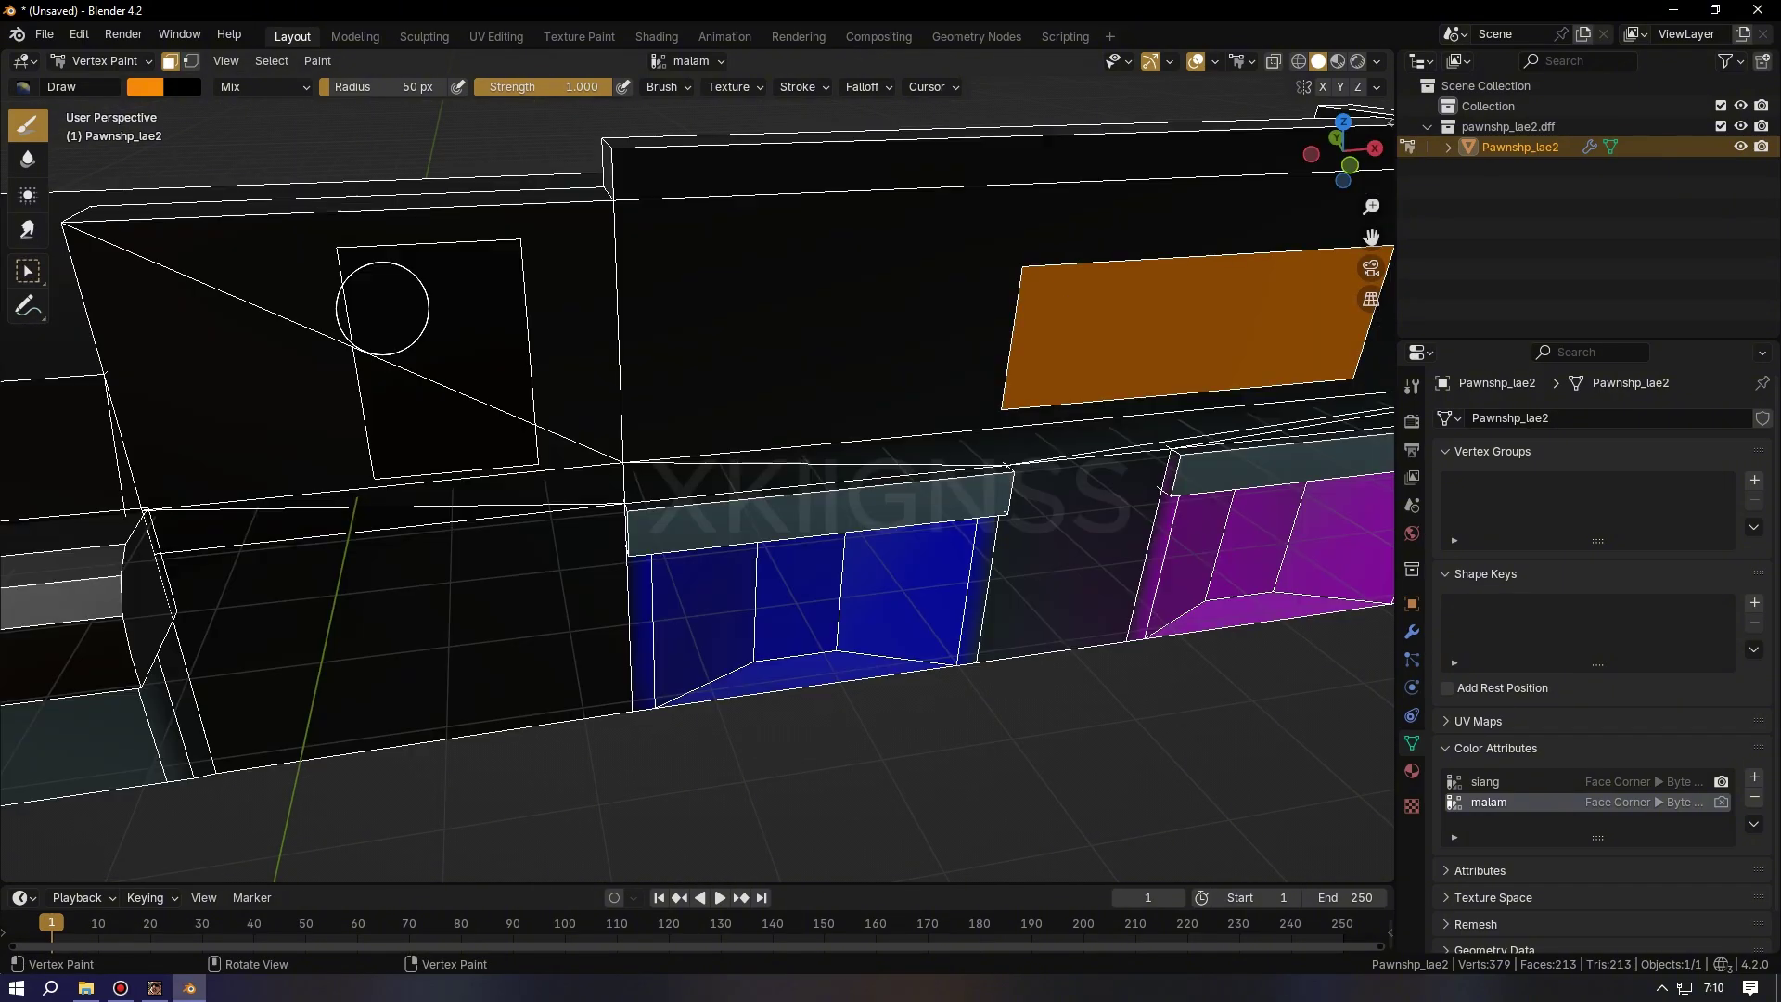
{"action": "left_click", "coordinate": [401, 308]}
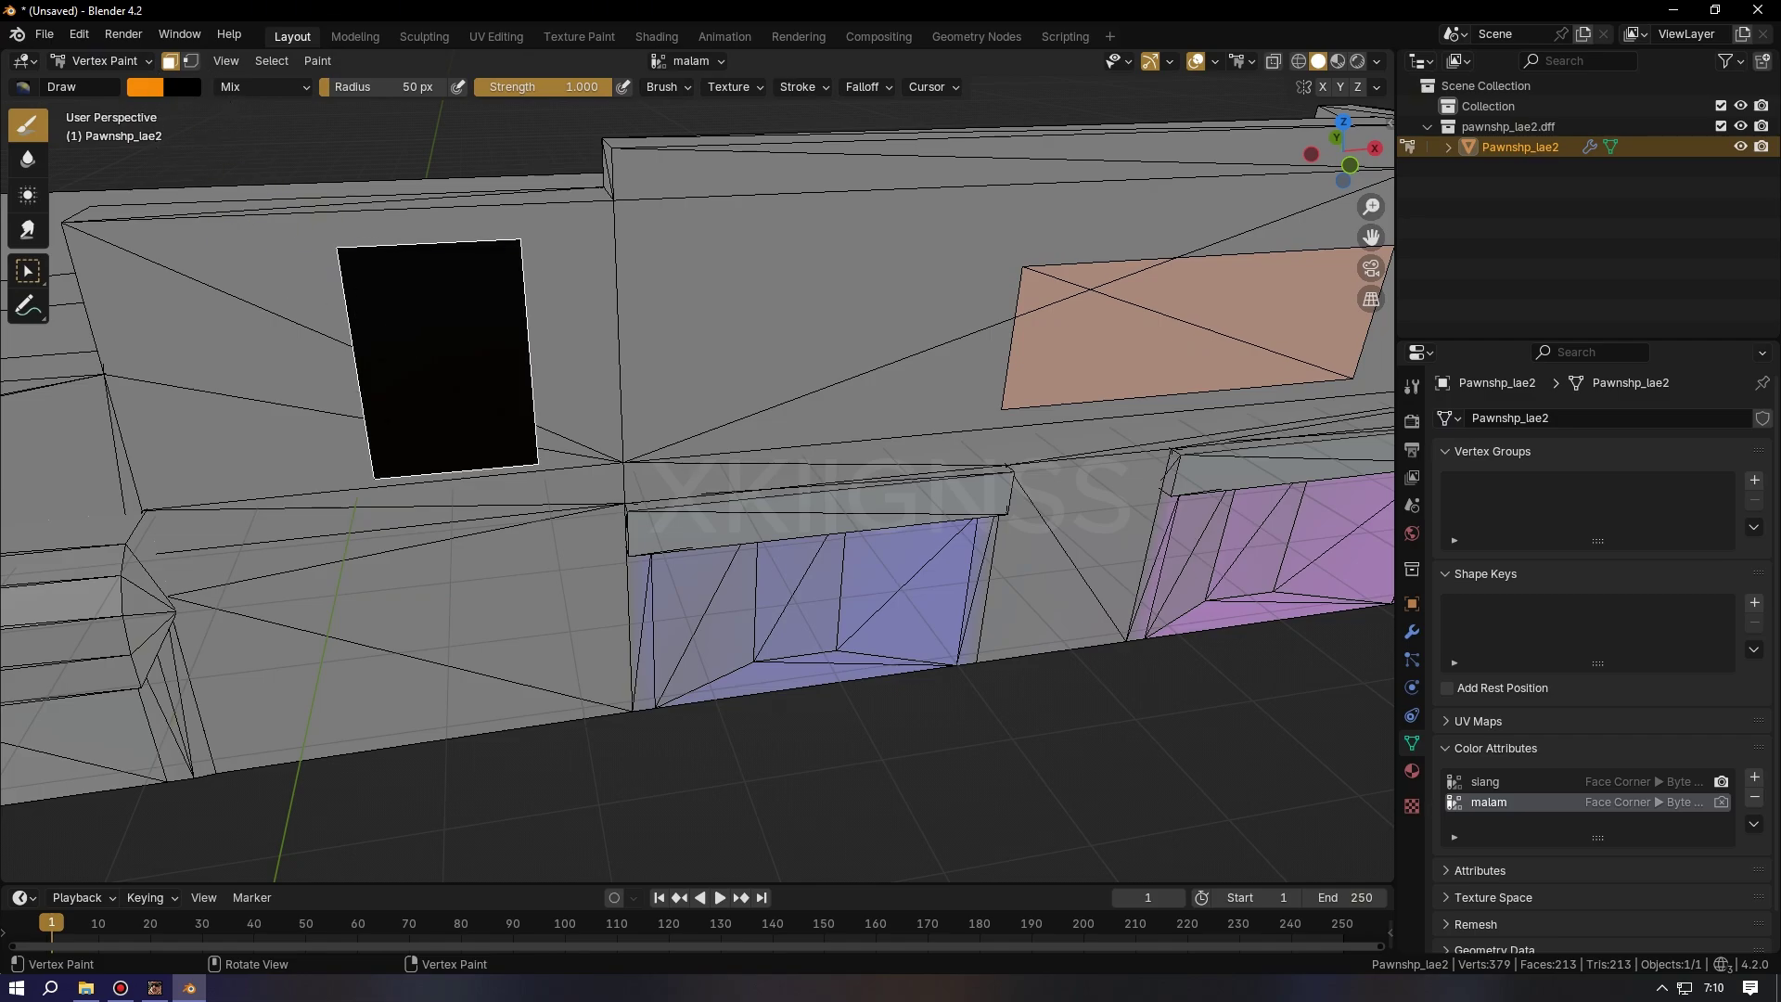
{"action": "key", "text": "shift+k"}
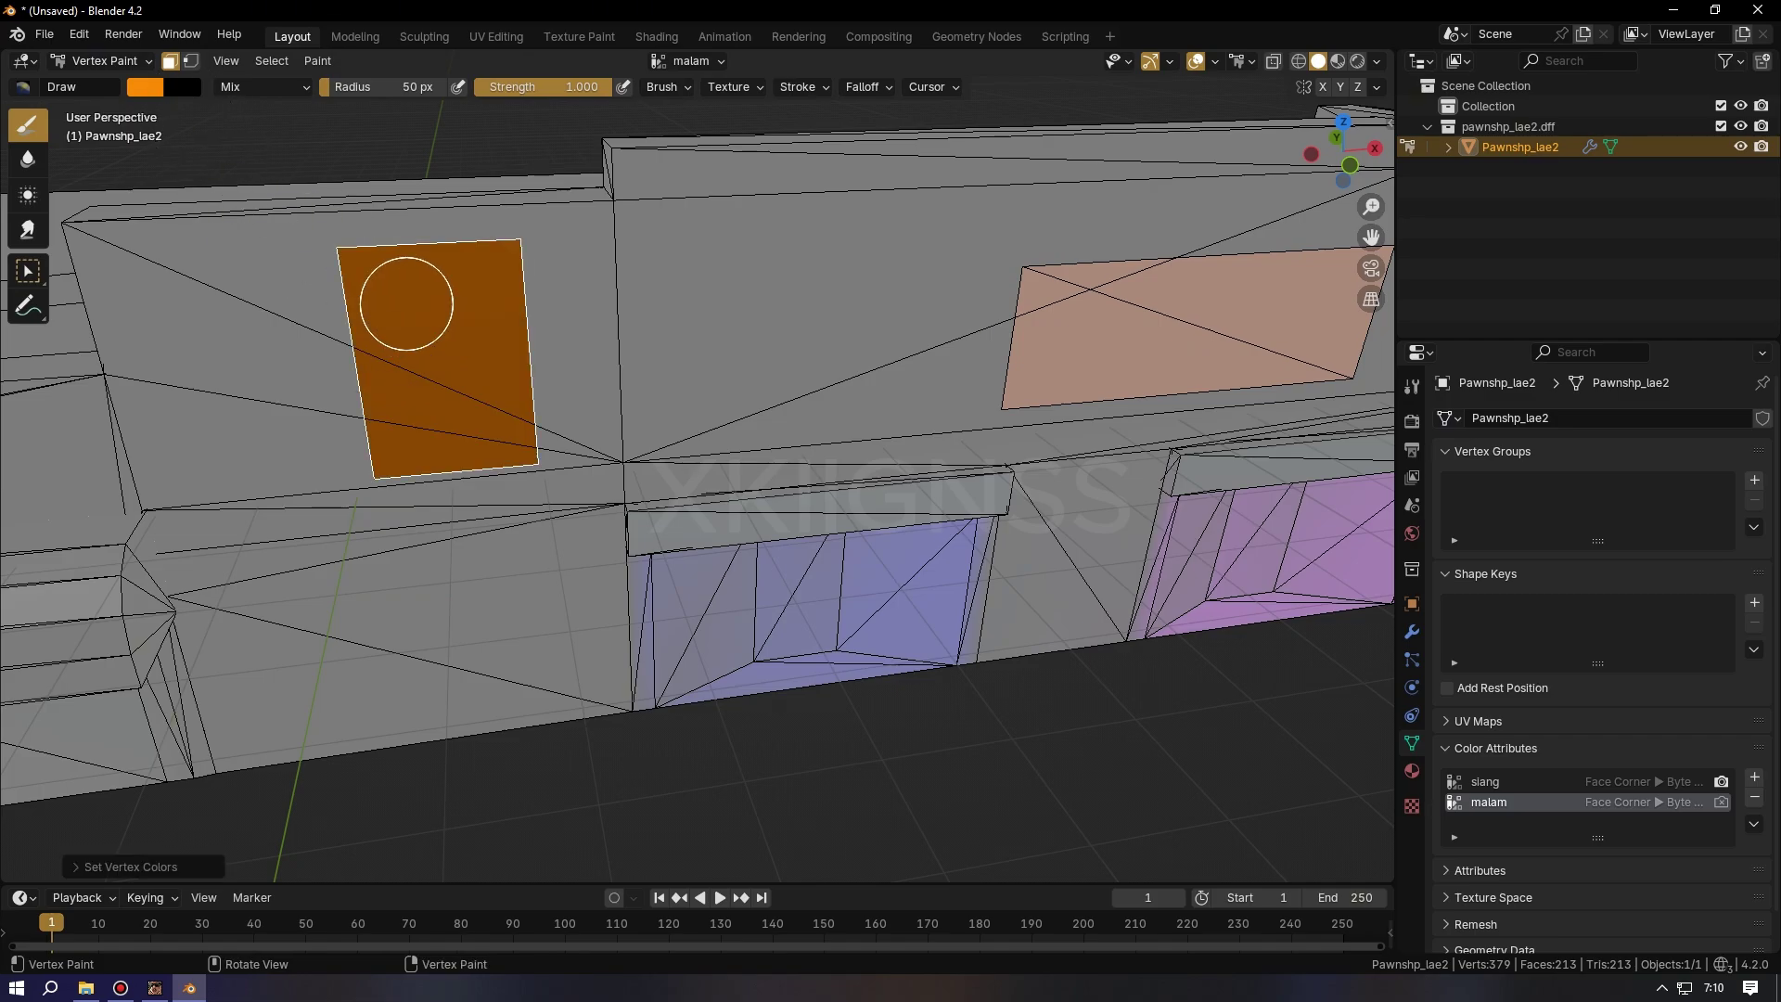
{"action": "key", "text": "m"}
Orbit to review all coloured panels, then make the siang colour layer active.
{"action": "scroll", "coordinate": [450, 358], "scroll_direction": "down", "scroll_amount": 5}
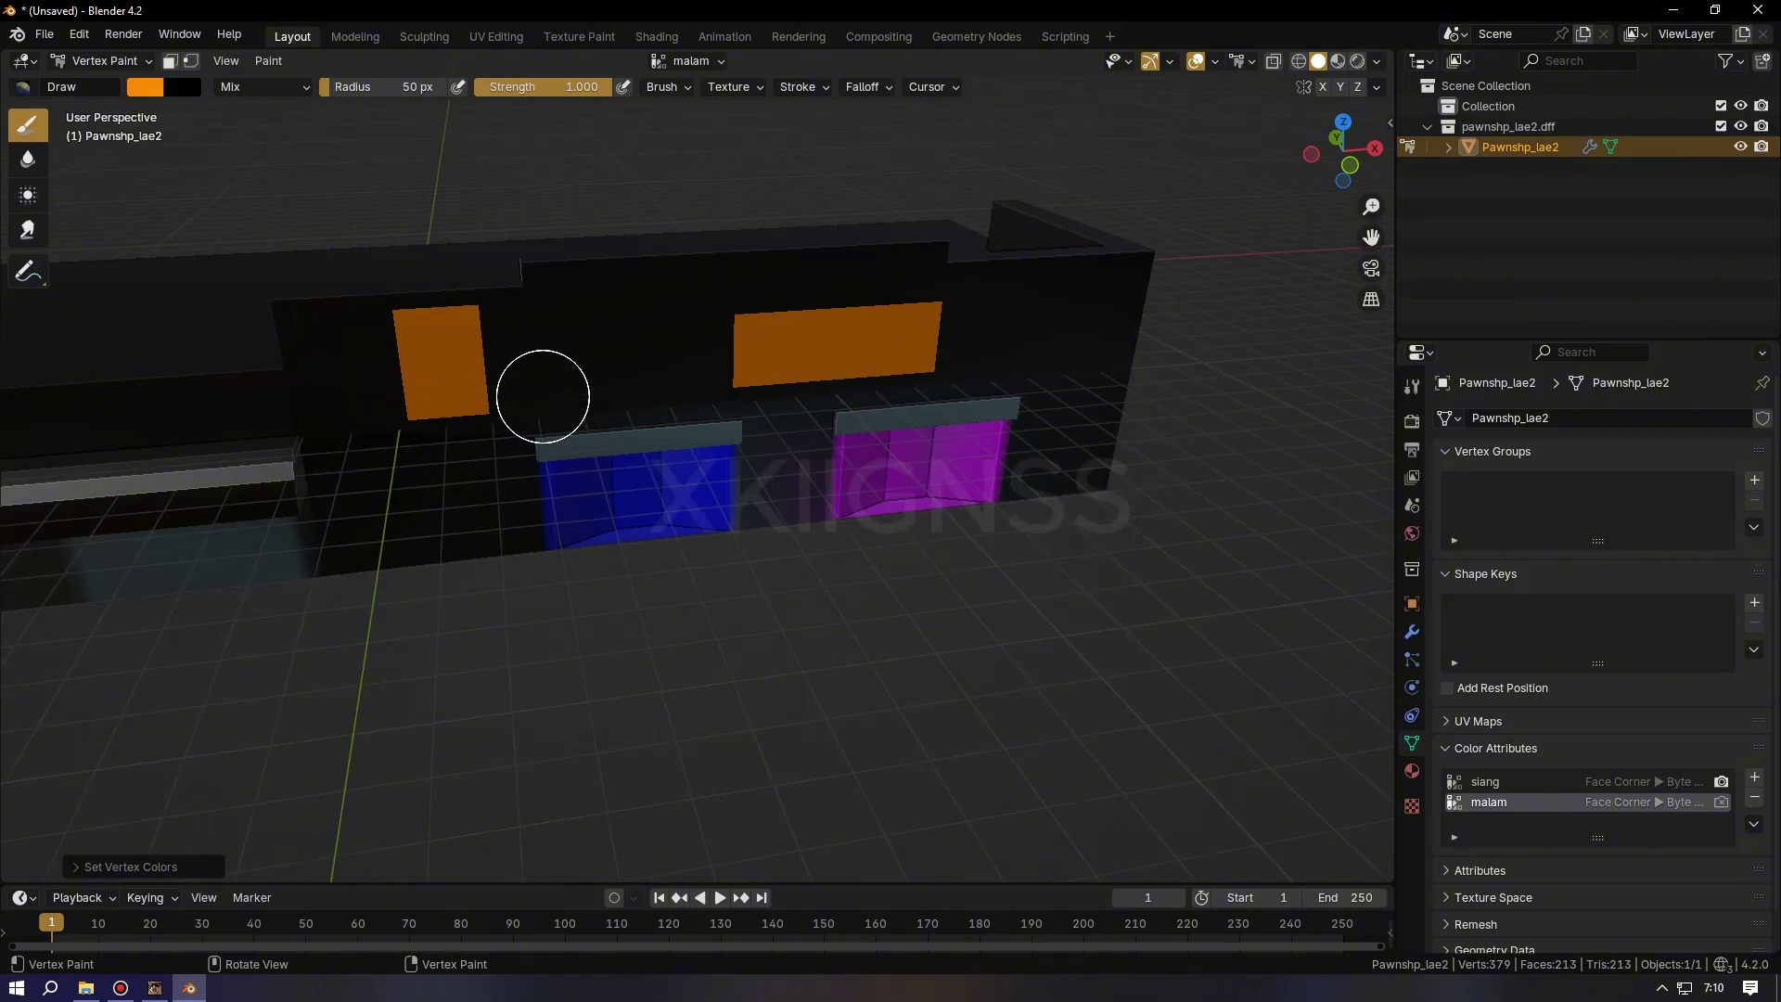
{"action": "scroll", "coordinate": [333, 461], "scroll_direction": "down", "scroll_amount": 2}
{"action": "scroll", "coordinate": [585, 408], "scroll_direction": "down", "scroll_amount": 3}
{"action": "mouse_move", "coordinate": [372, 437]}
{"action": "middle_mouse_down"}
{"action": "mouse_move", "coordinate": [615, 477]}
{"action": "mouse_move", "coordinate": [483, 450]}
{"action": "middle_mouse_up"}
{"action": "middle_click_drag", "start_coordinate": [593, 353], "coordinate": [386, 263]}
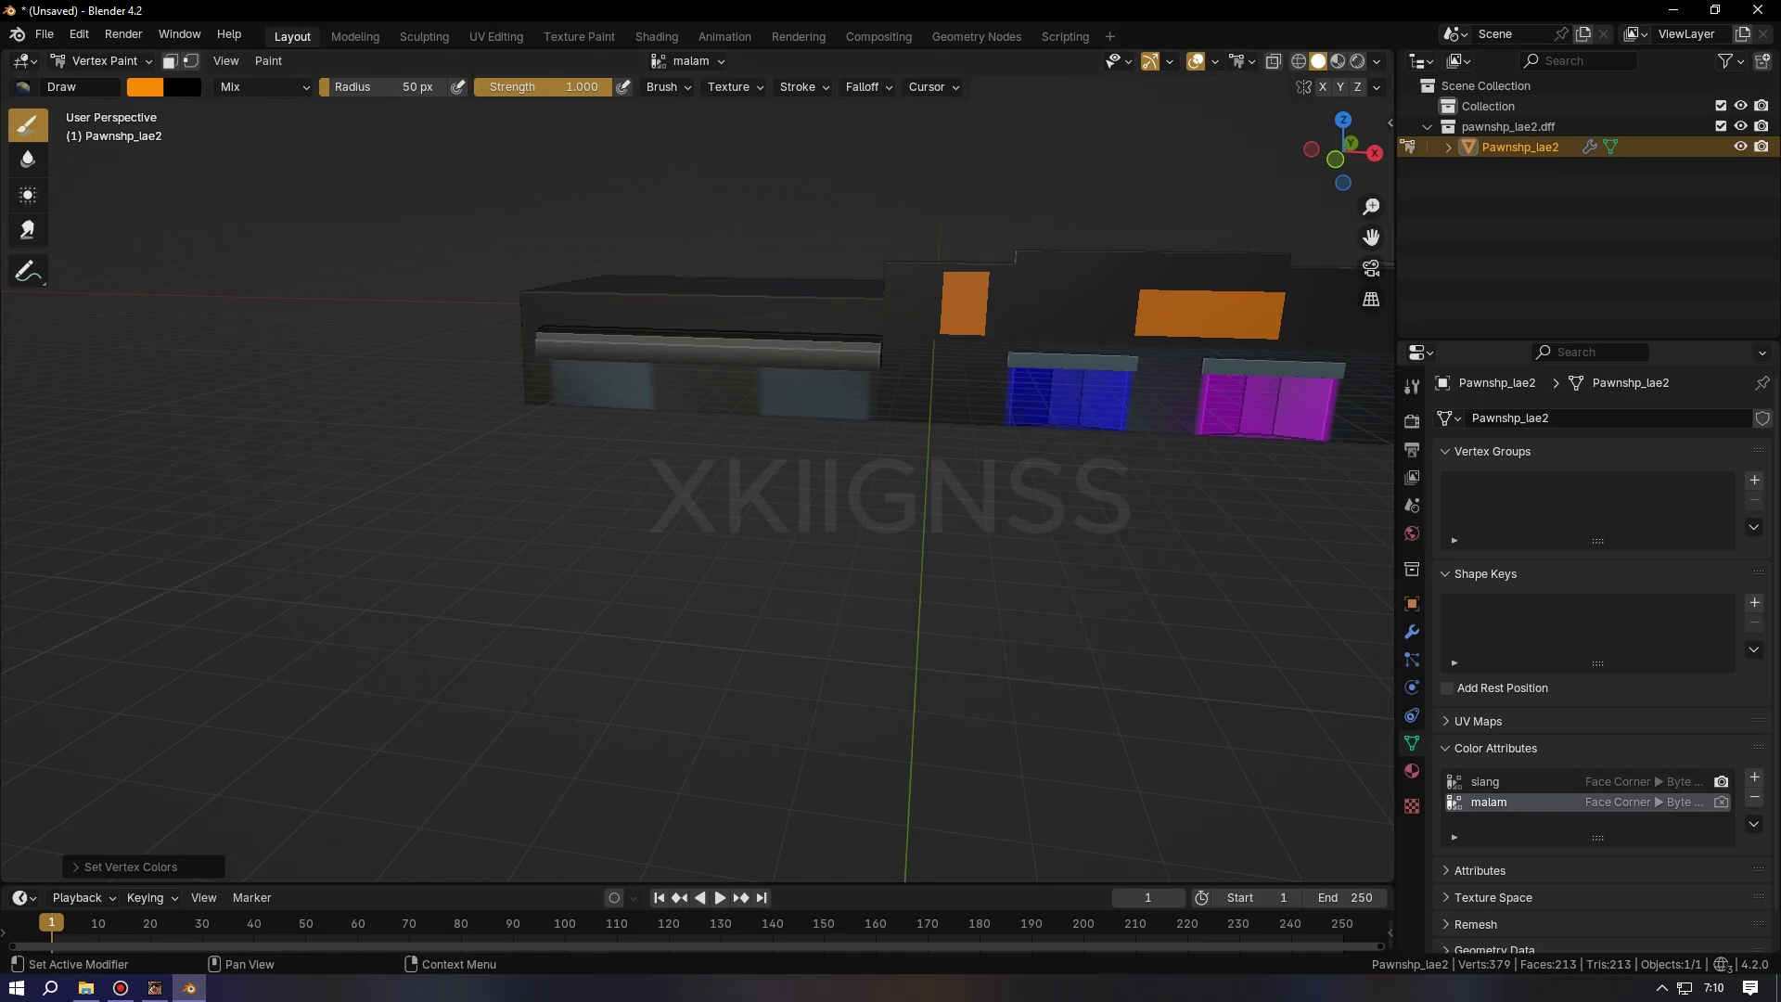
{"action": "left_click", "coordinate": [1503, 781]}
{"action": "left_click", "coordinate": [1503, 801]}
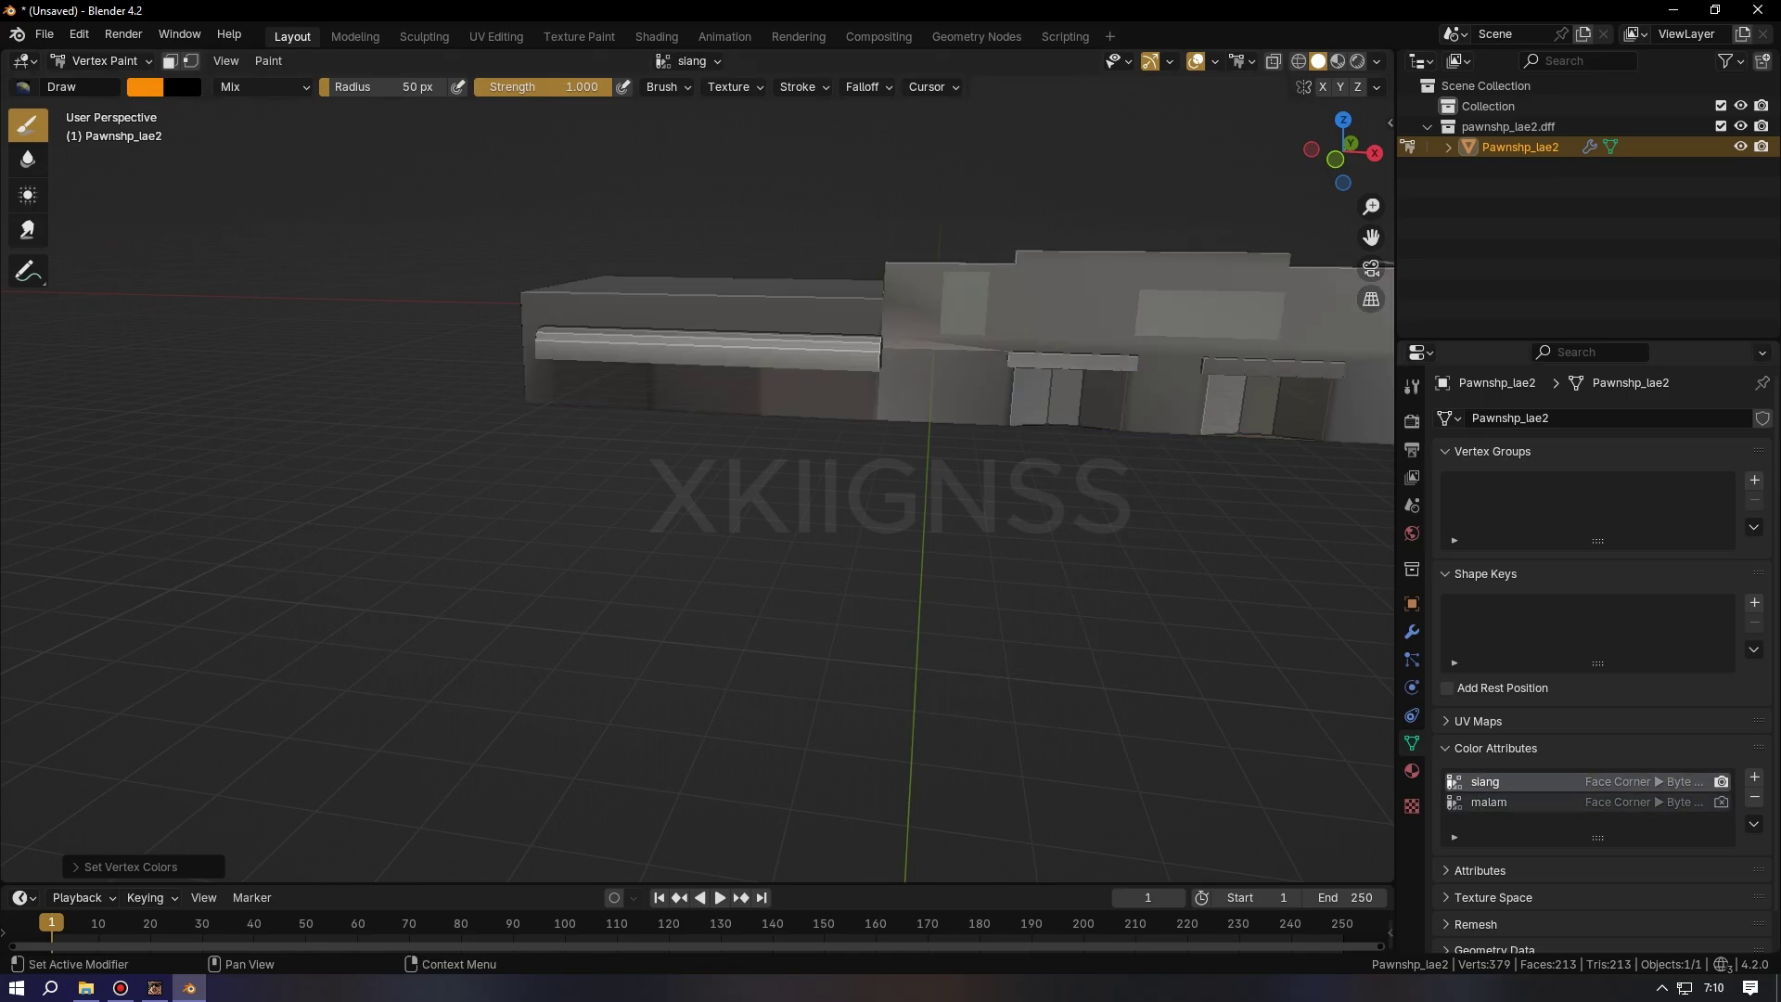
Reselect the slang colour layer and return from vertex painting to Object Mode.
{"action": "left_click", "coordinate": [1503, 801]}
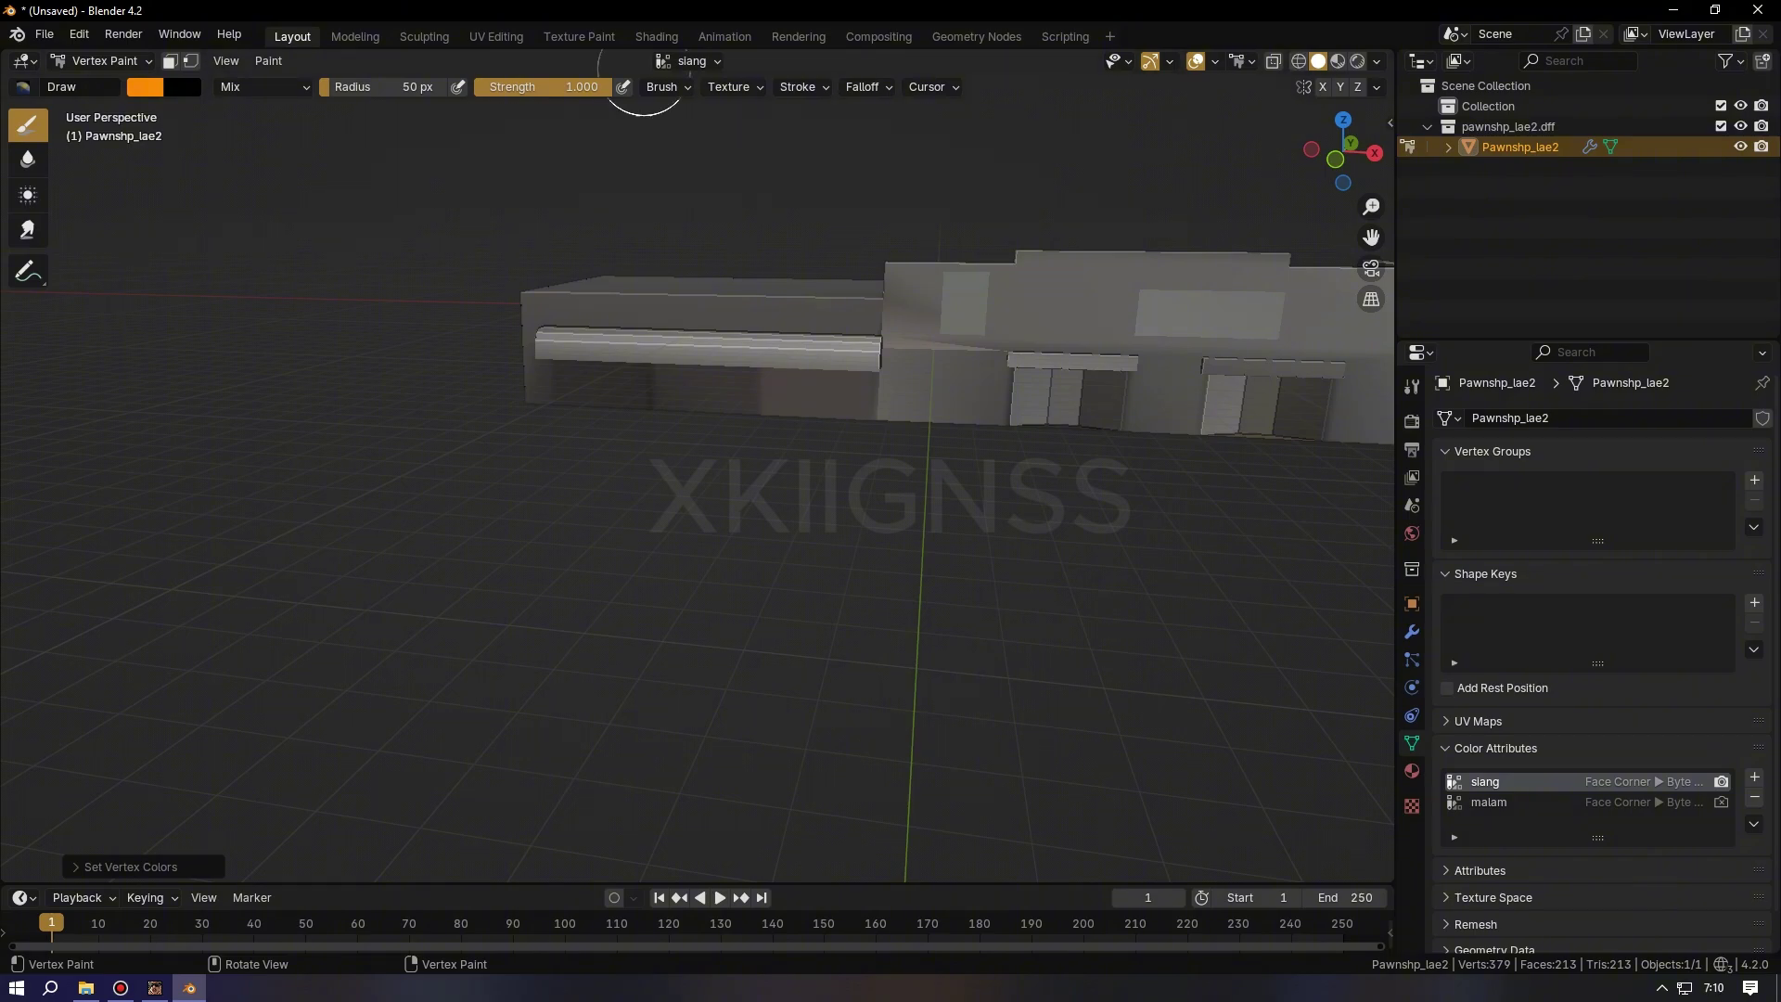
{"action": "left_click", "coordinate": [102, 60]}
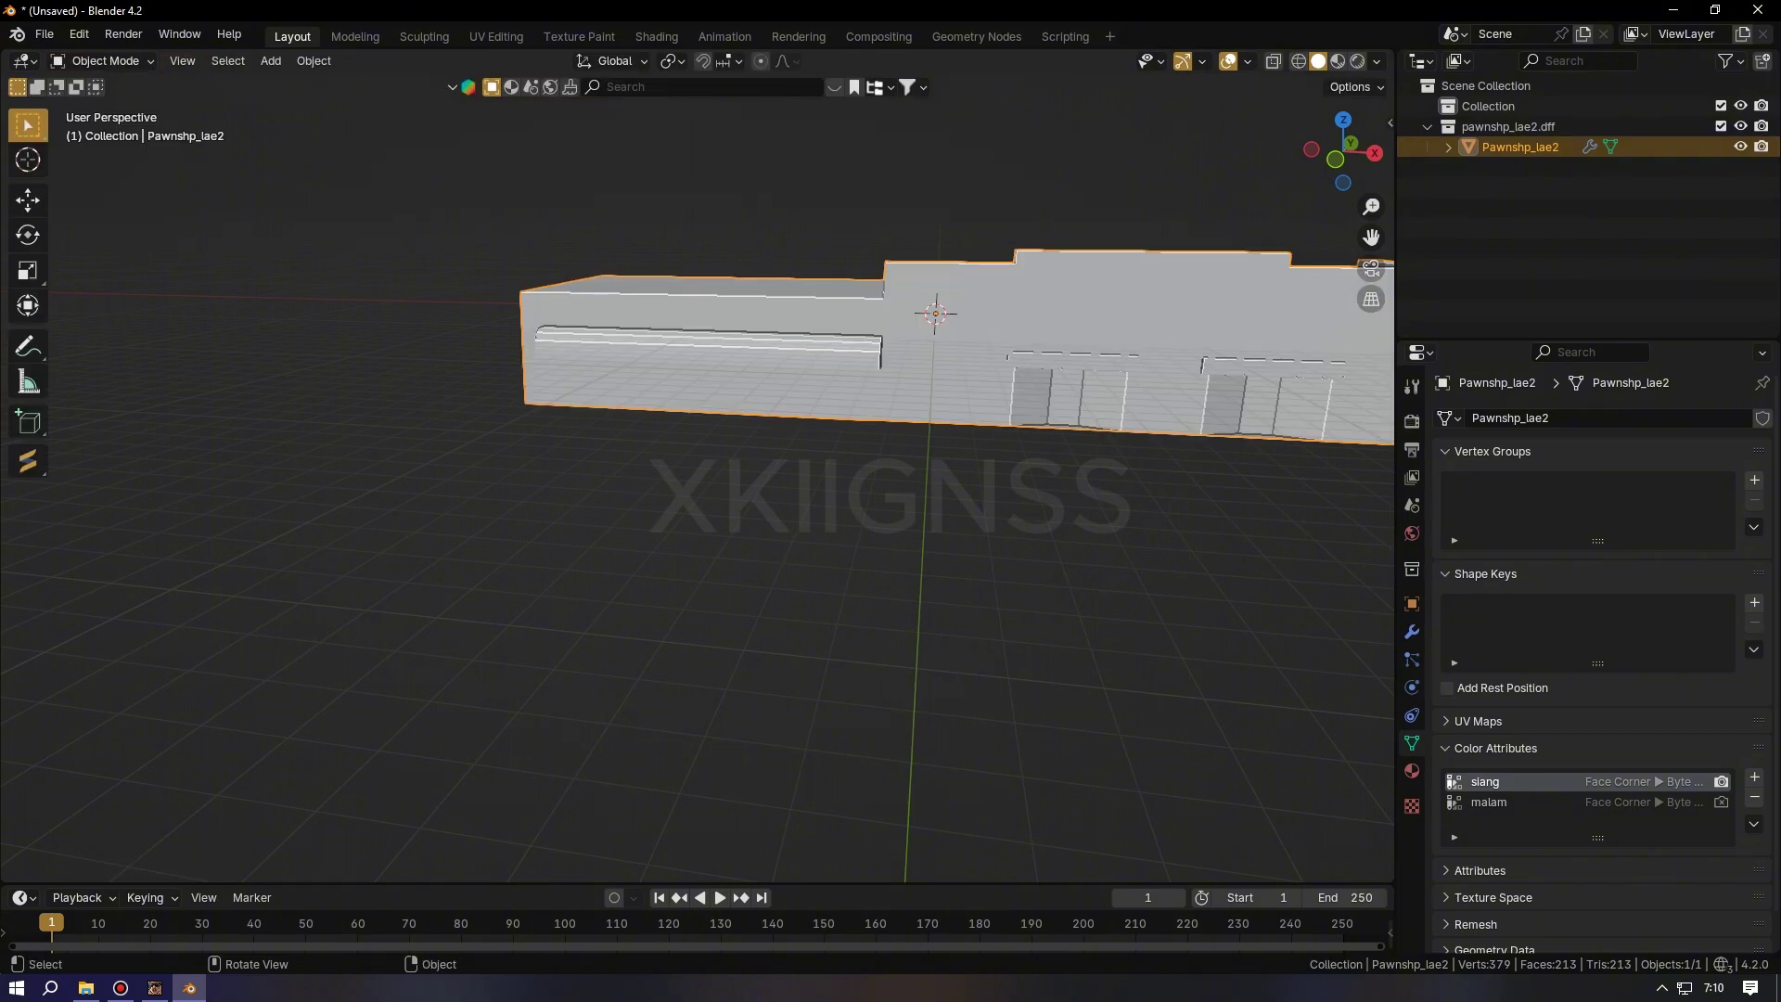
{"action": "middle_click_drag", "start_coordinate": [807, 403], "coordinate": [760, 436]}
{"action": "left_click", "coordinate": [1247, 61]}
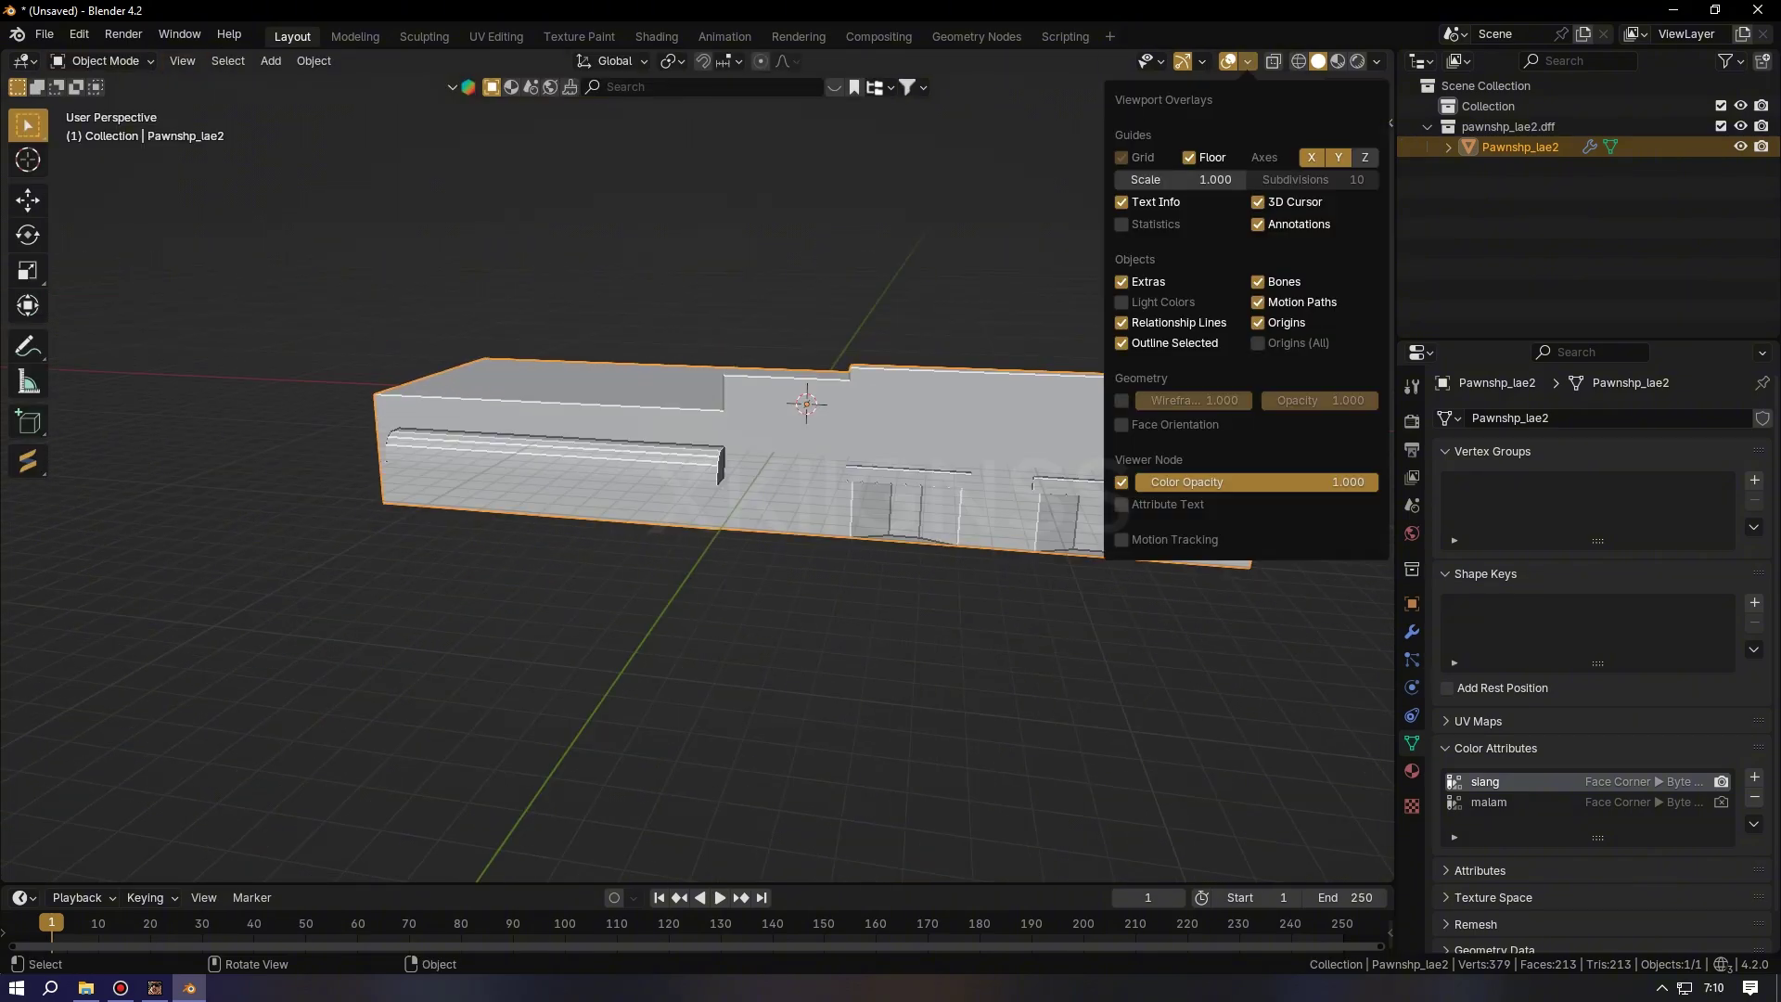
{"action": "scroll", "coordinate": [742, 464], "scroll_direction": "up", "scroll_amount": 3}
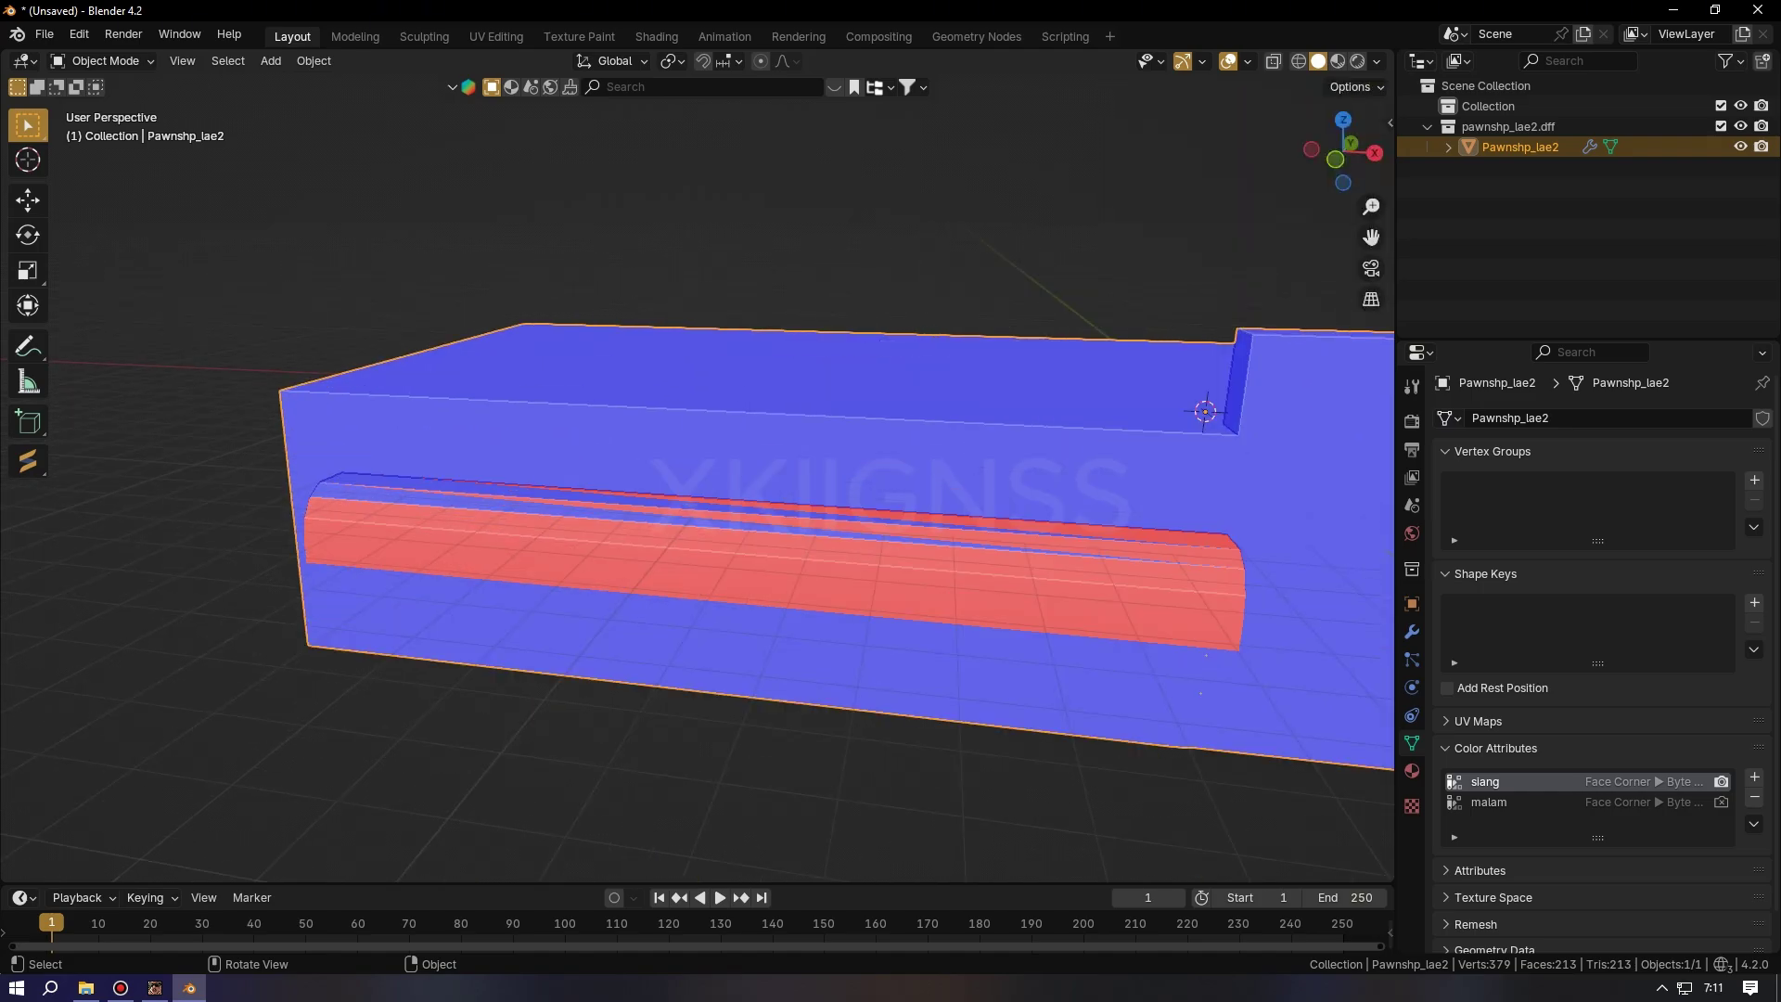
In Edit Mode, select all faces of the long horizontal bench strip.
{"action": "key", "text": "Tab"}
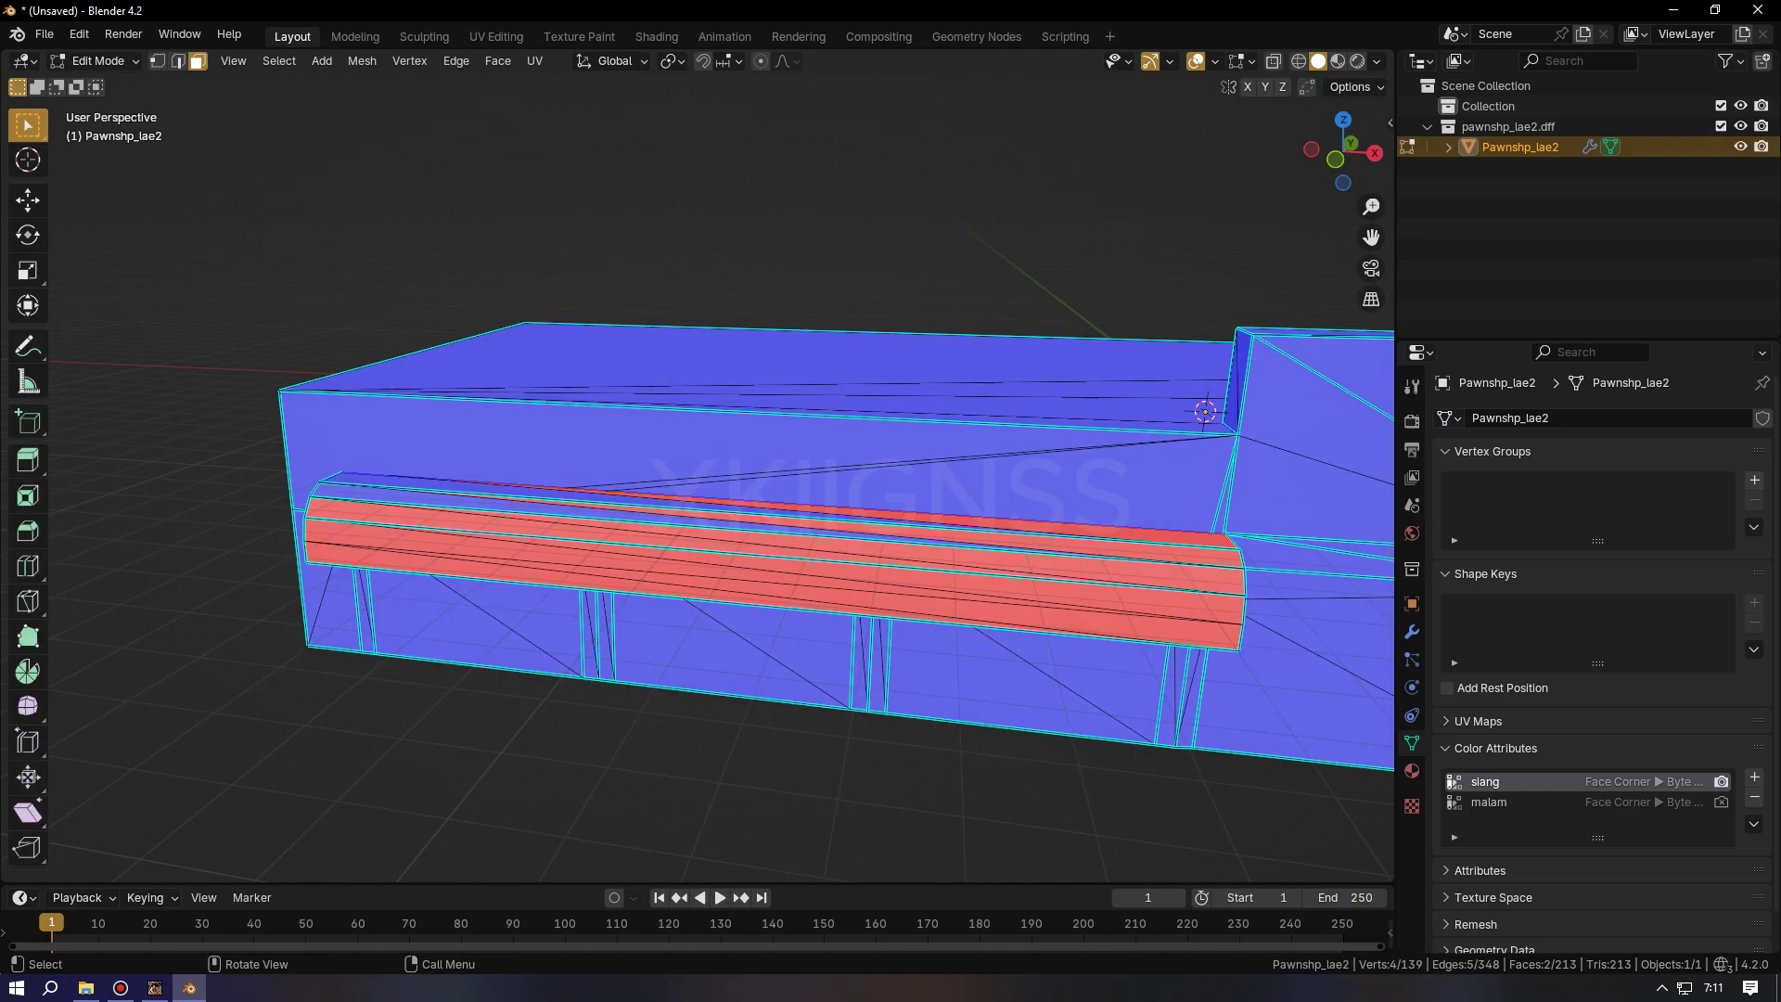
{"action": "scroll", "coordinate": [696, 464], "scroll_direction": "up", "scroll_amount": 3}
{"action": "scroll", "coordinate": [696, 463], "scroll_direction": "up", "scroll_amount": 1}
{"action": "key", "text": "l"}
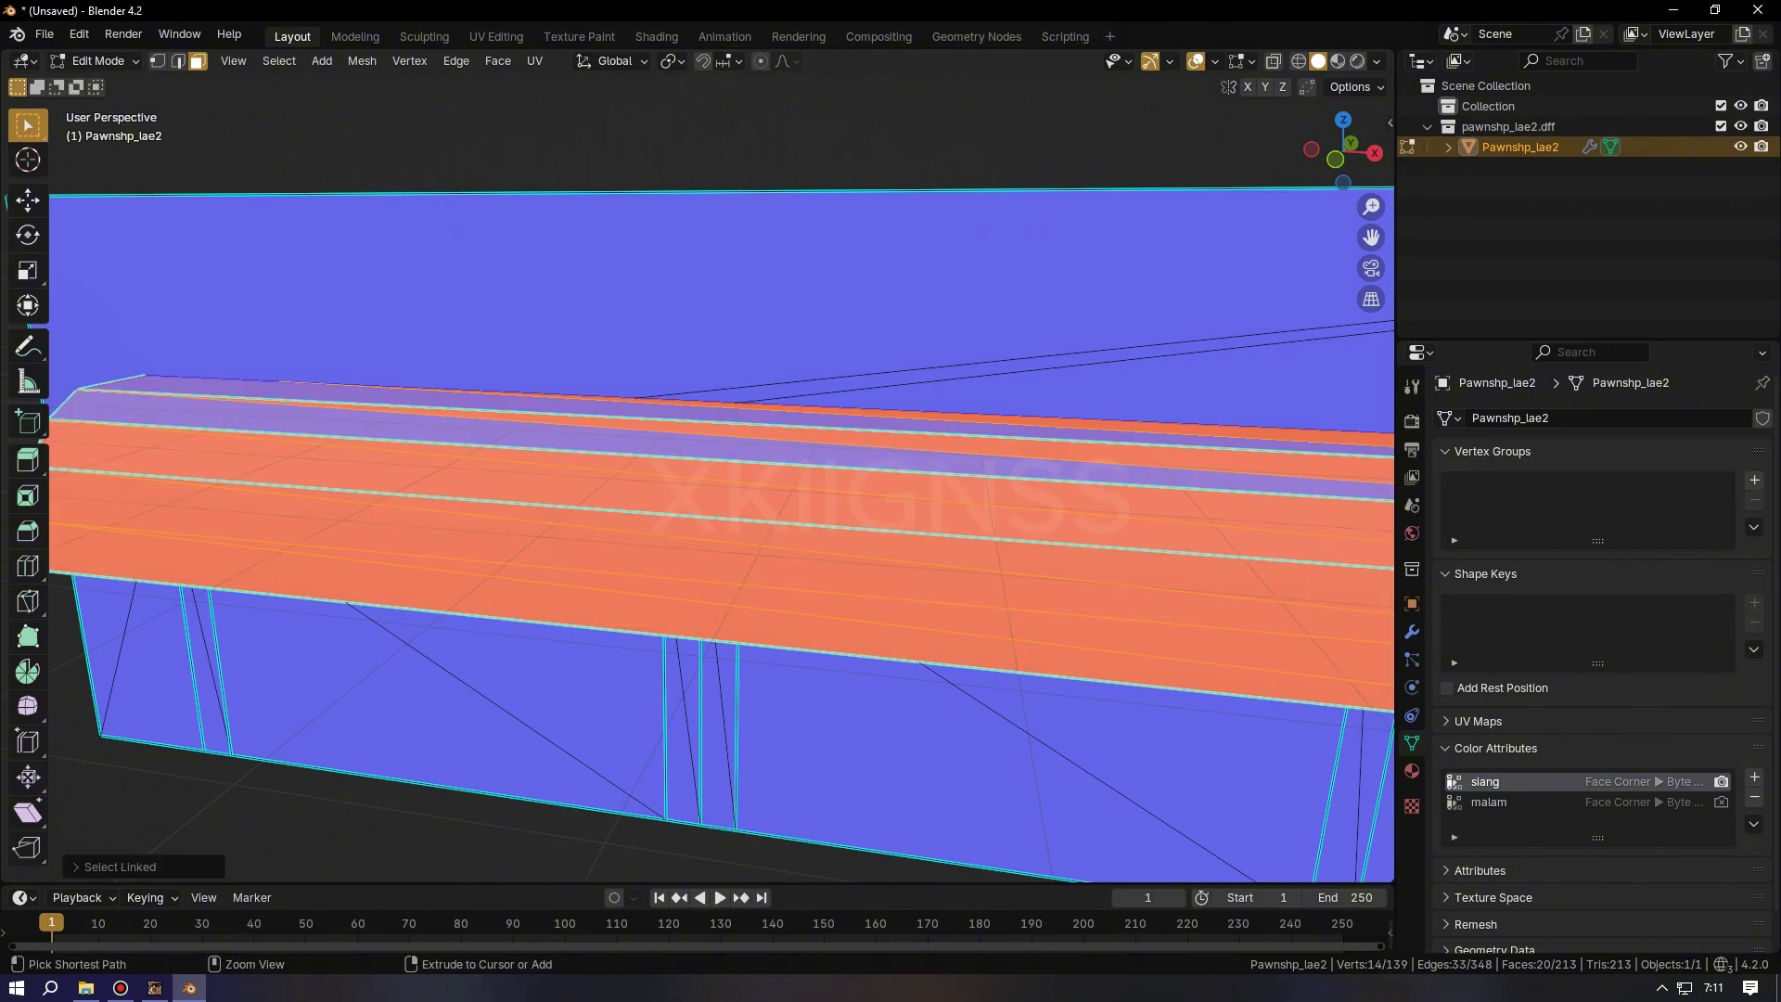
{"action": "key", "text": "ctrl+p"}
{"action": "scroll", "coordinate": [696, 464], "scroll_direction": "down", "scroll_amount": 5}
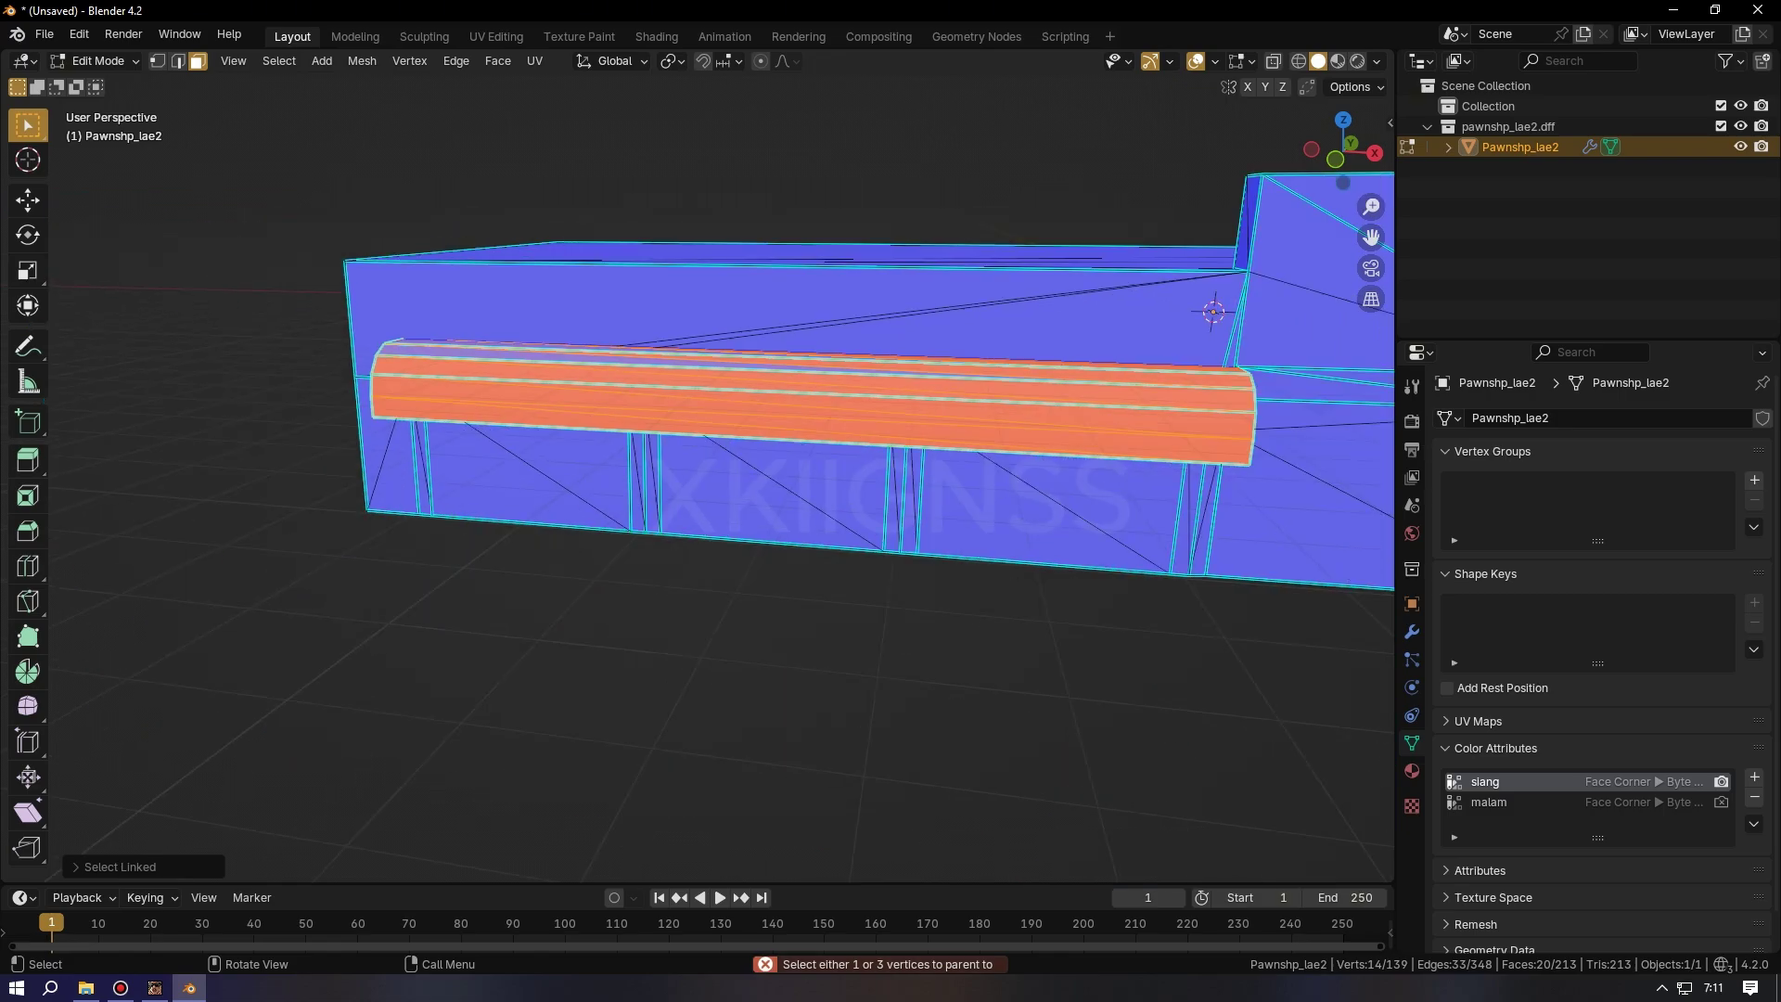
{"action": "middle_click_drag", "start_coordinate": [835, 464], "coordinate": [649, 464], "text": "shift"}
{"action": "scroll", "coordinate": [696, 464], "scroll_direction": "up", "scroll_amount": 3}
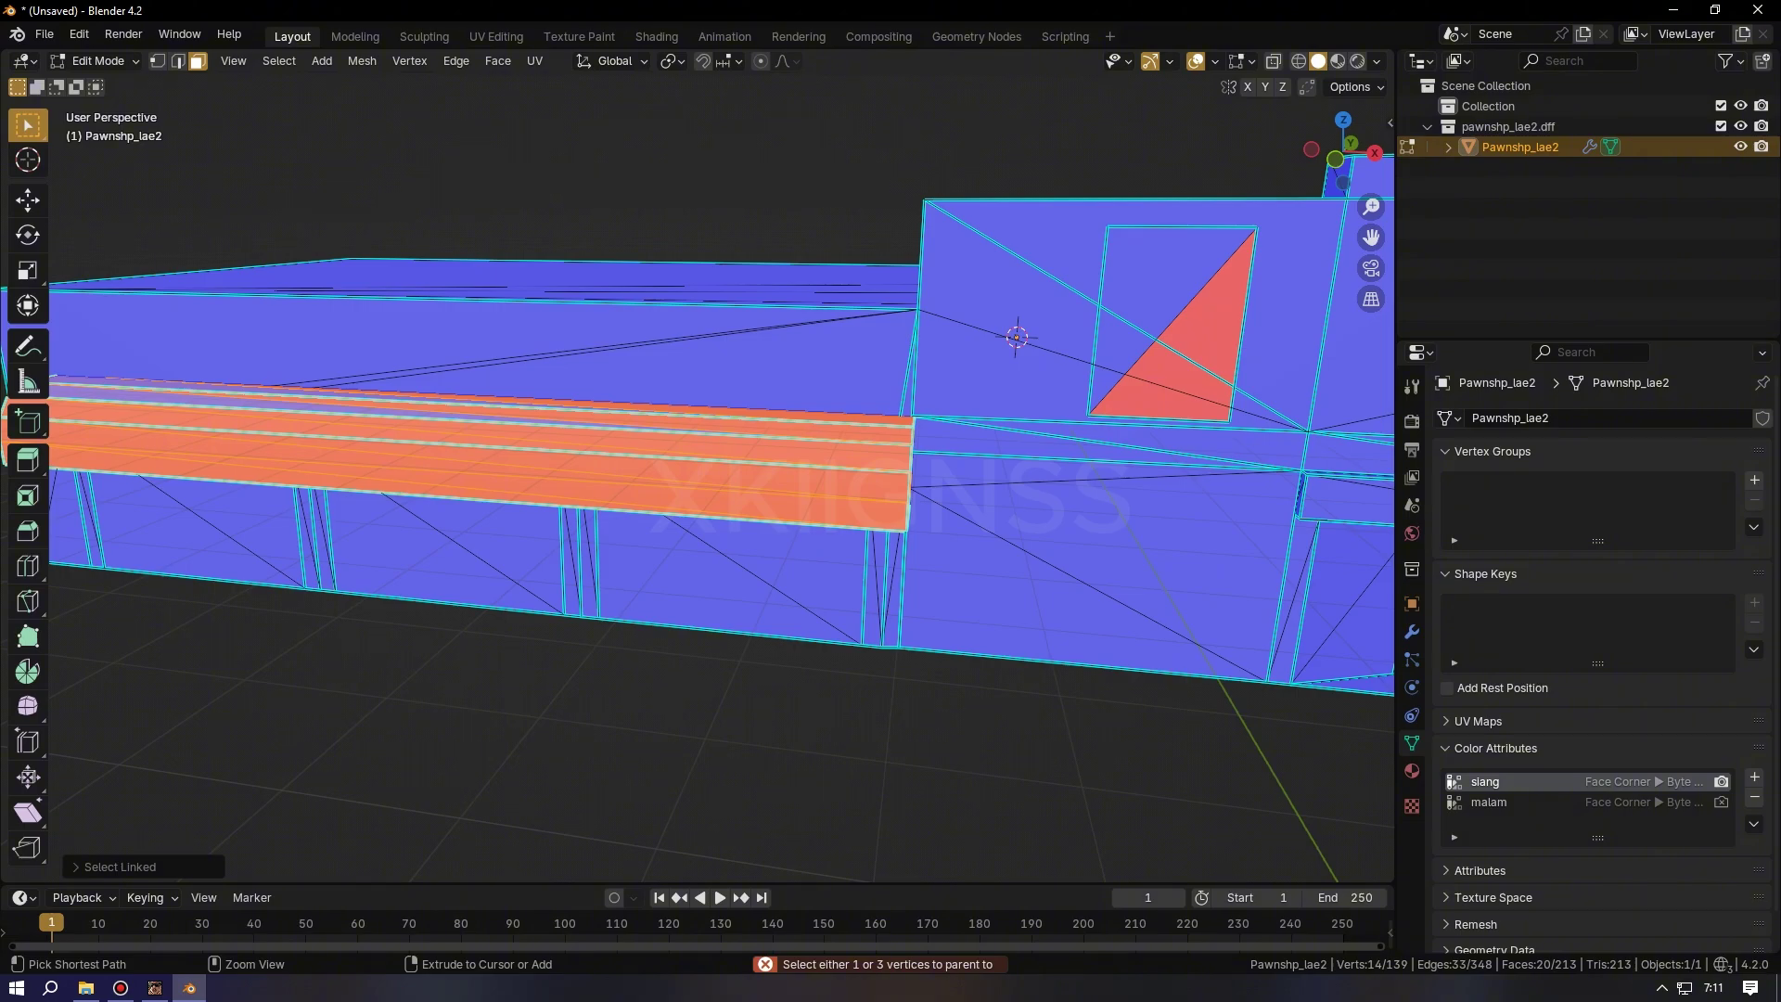
Recalculate the bench strip's normals to point outside.
{"action": "key", "text": "ctrl+m"}
{"action": "key", "text": "Escape"}
{"action": "key", "text": "p"}
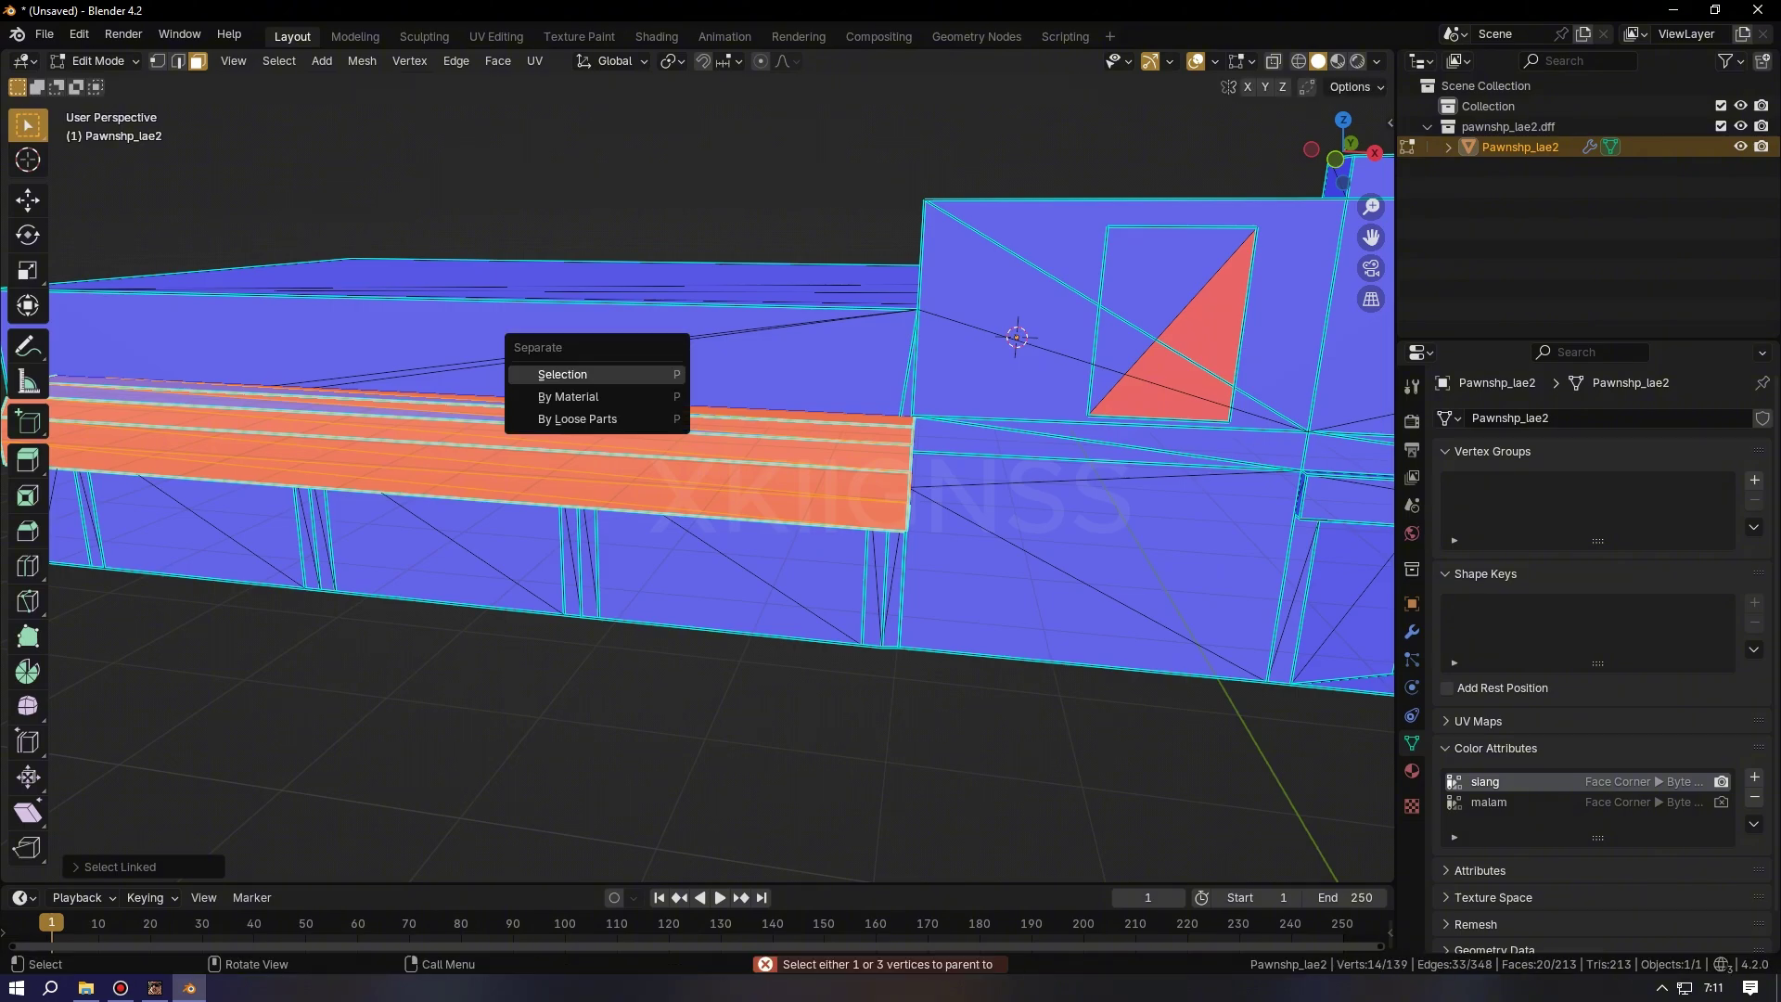
{"action": "key", "text": "Escape"}
{"action": "key", "text": "alt+n"}
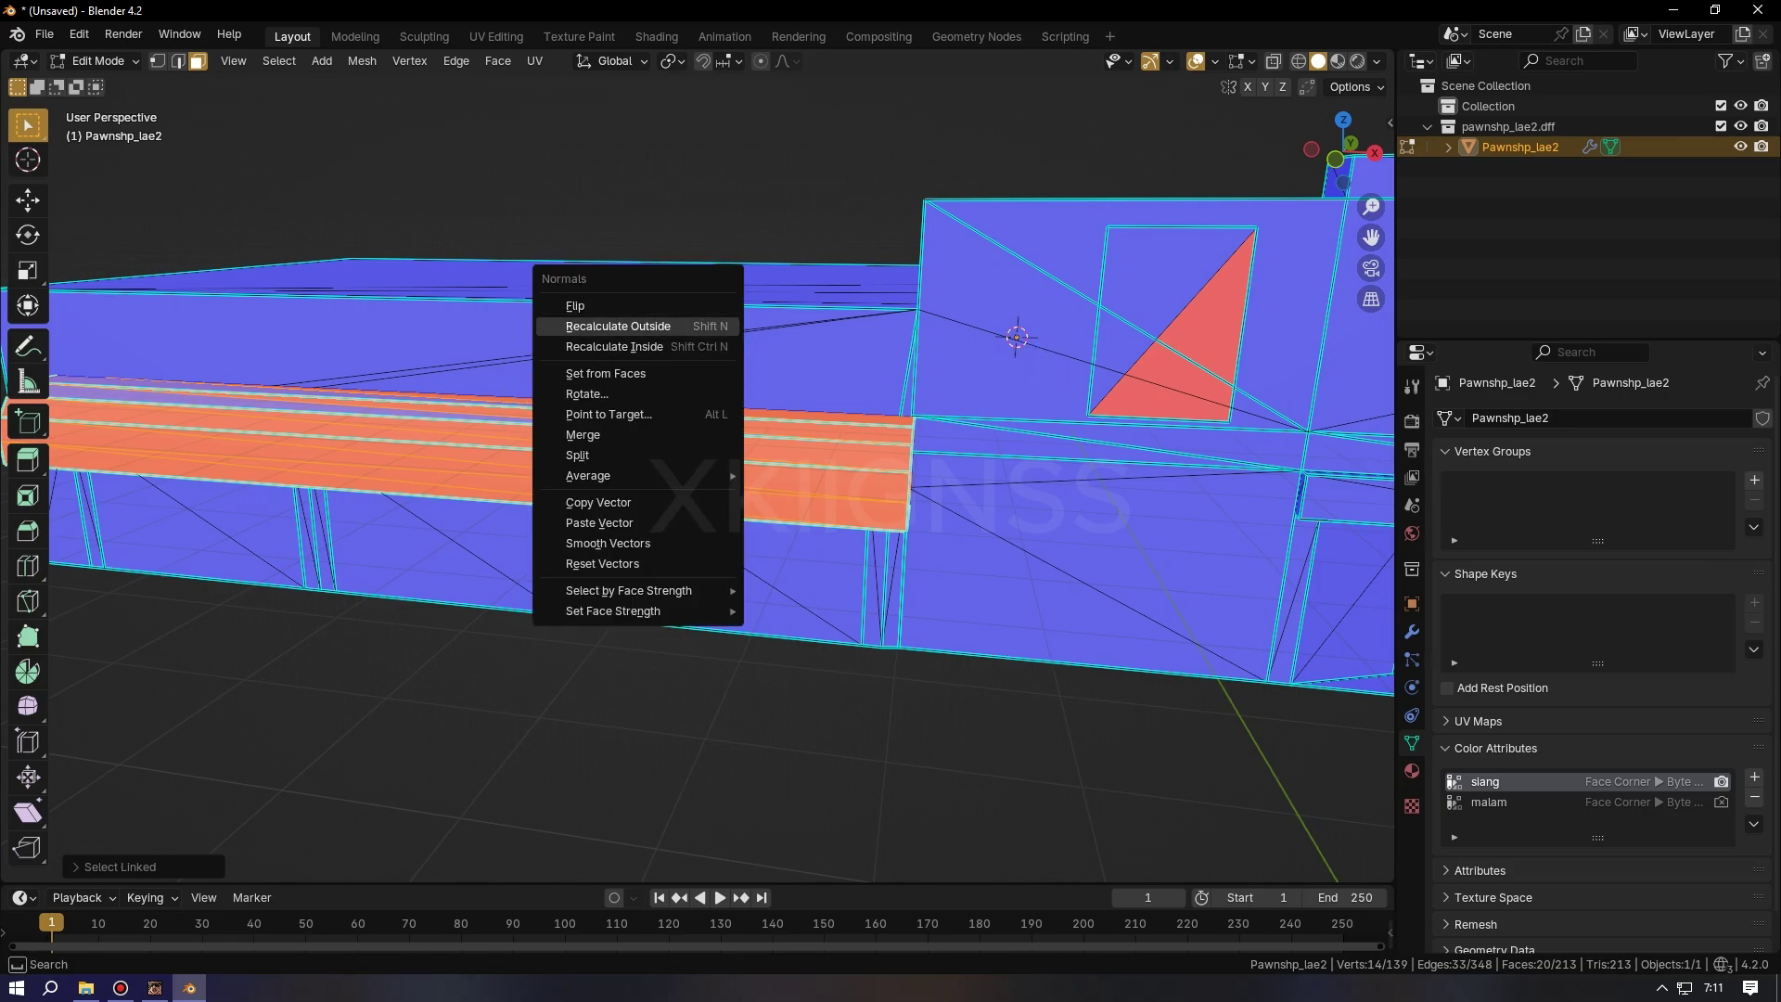
{"action": "left_click", "coordinate": [617, 326]}
{"action": "scroll", "coordinate": [695, 464], "scroll_direction": "down", "scroll_amount": 2}
{"action": "scroll", "coordinate": [696, 463], "scroll_direction": "up", "scroll_amount": 4}
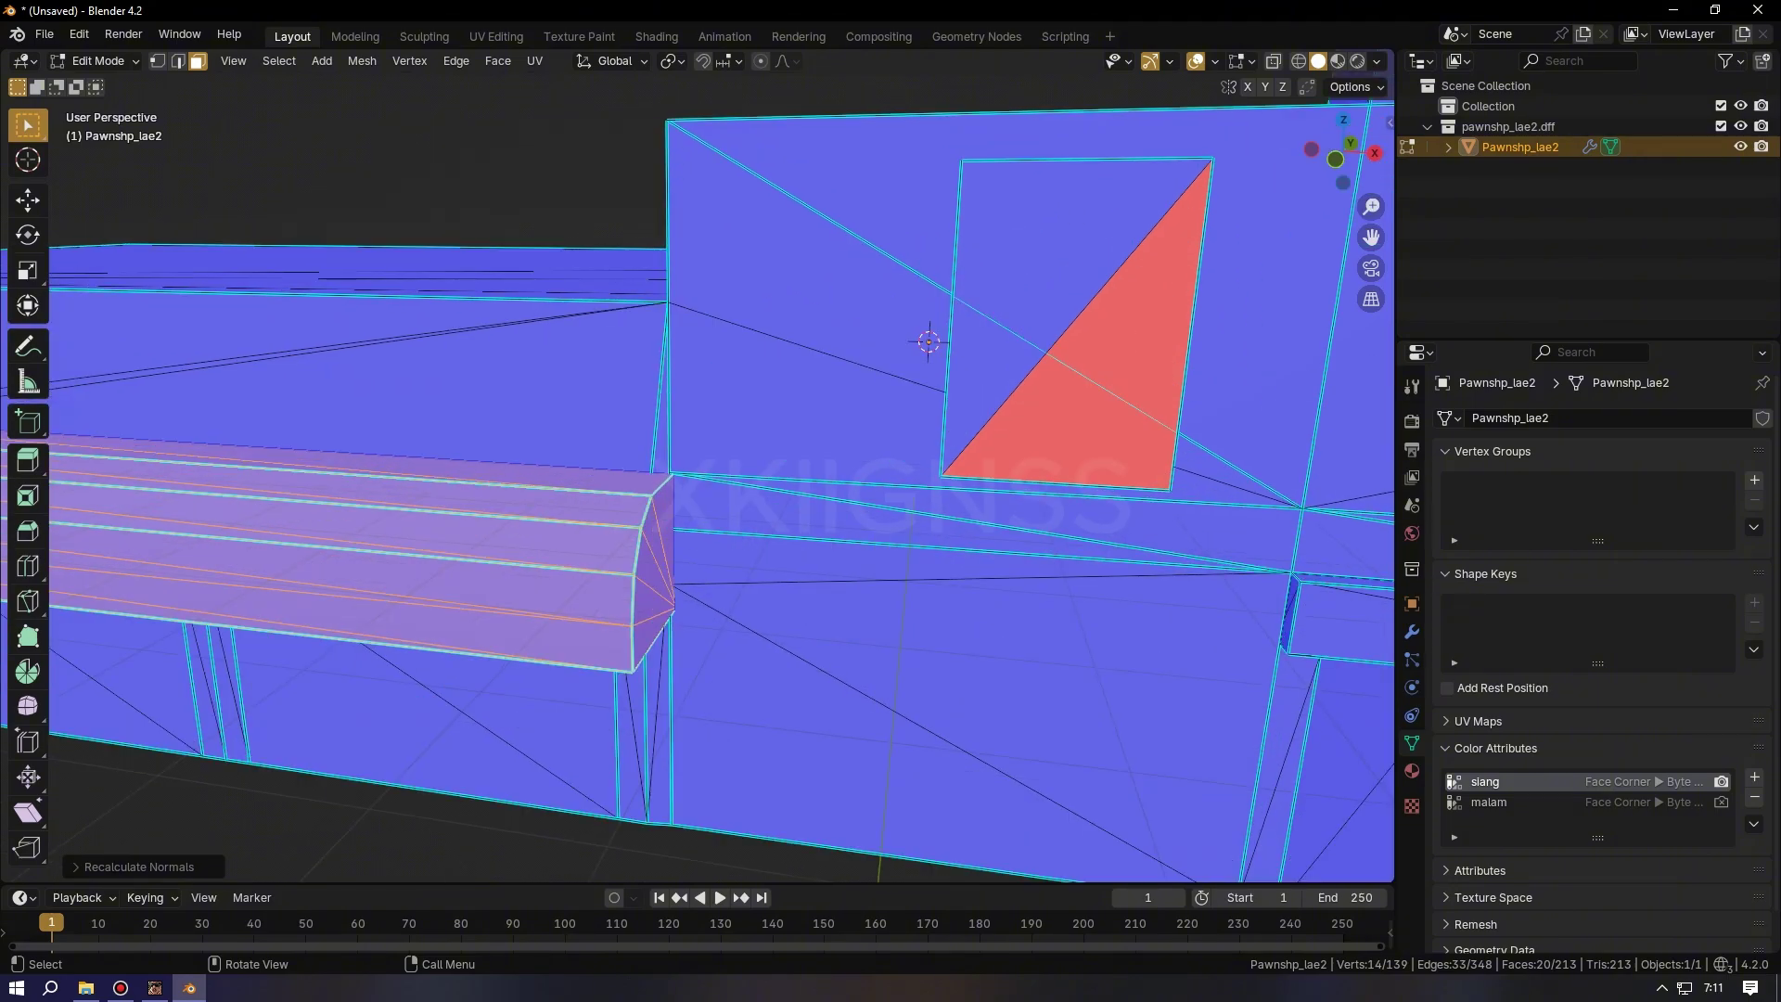
Select the window quad and recalculate its normals to point outside.
{"action": "key", "text": "alt+a"}
{"action": "key", "text": "l"}
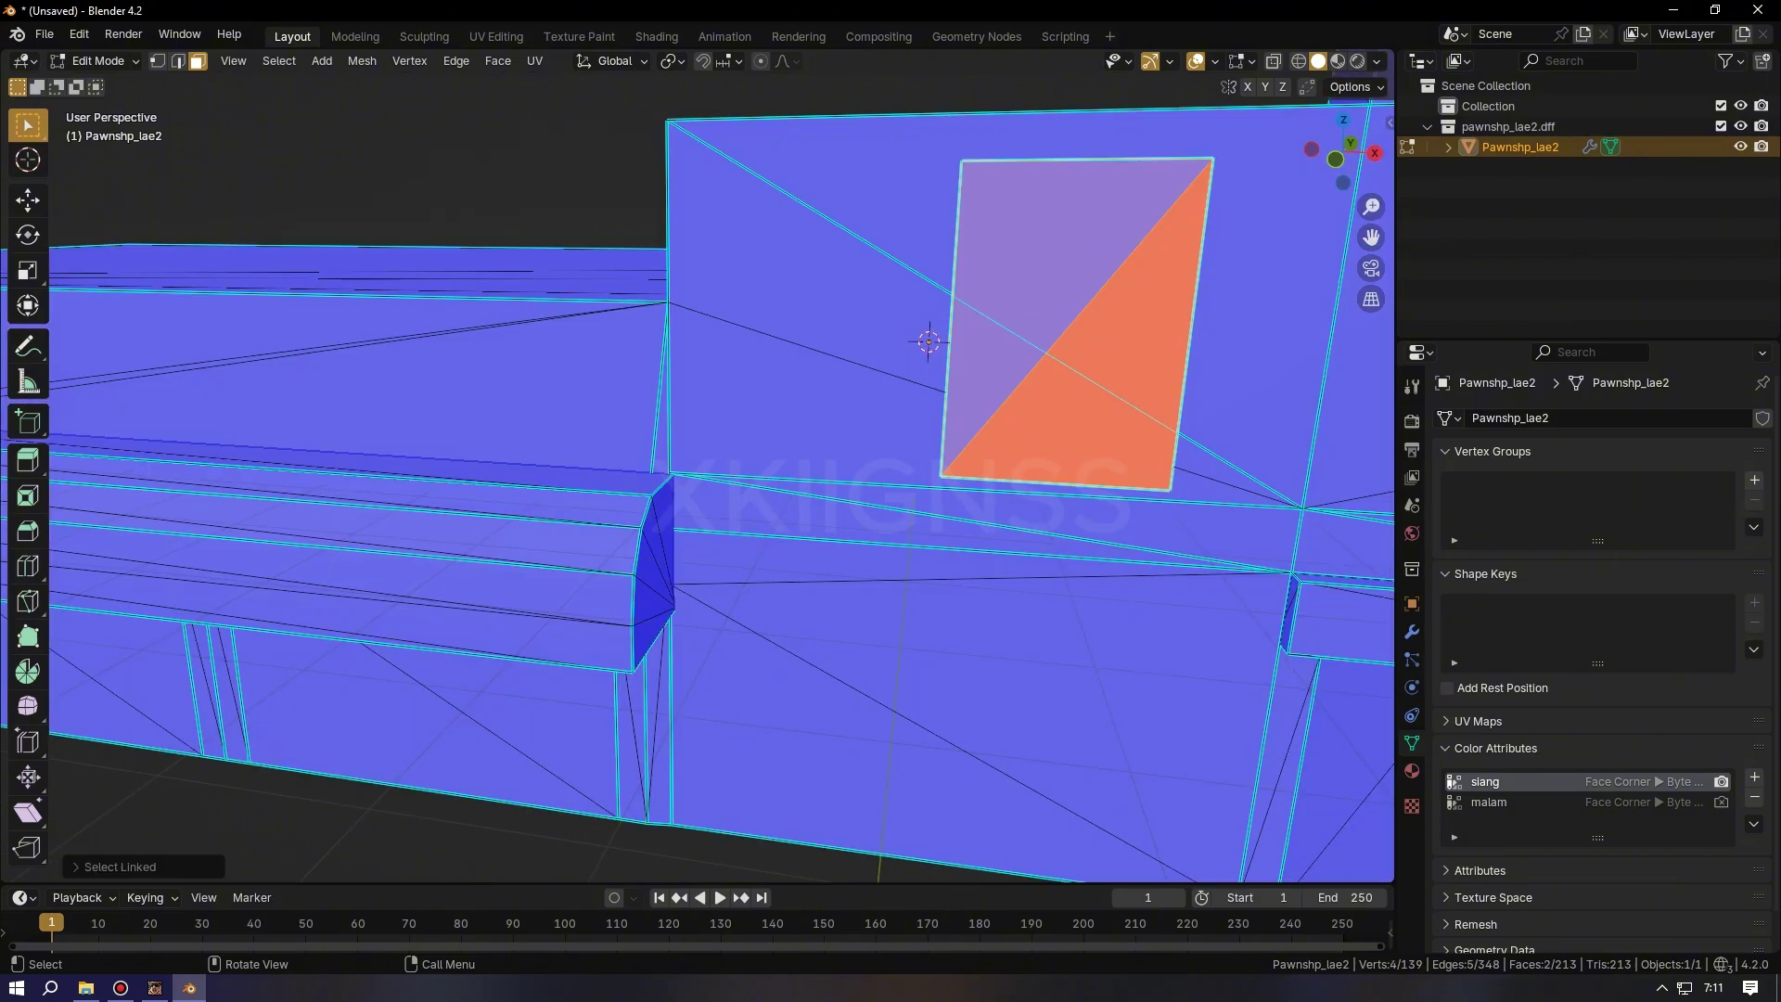
{"action": "key", "text": "alt+n"}
{"action": "left_click", "coordinate": [965, 414]}
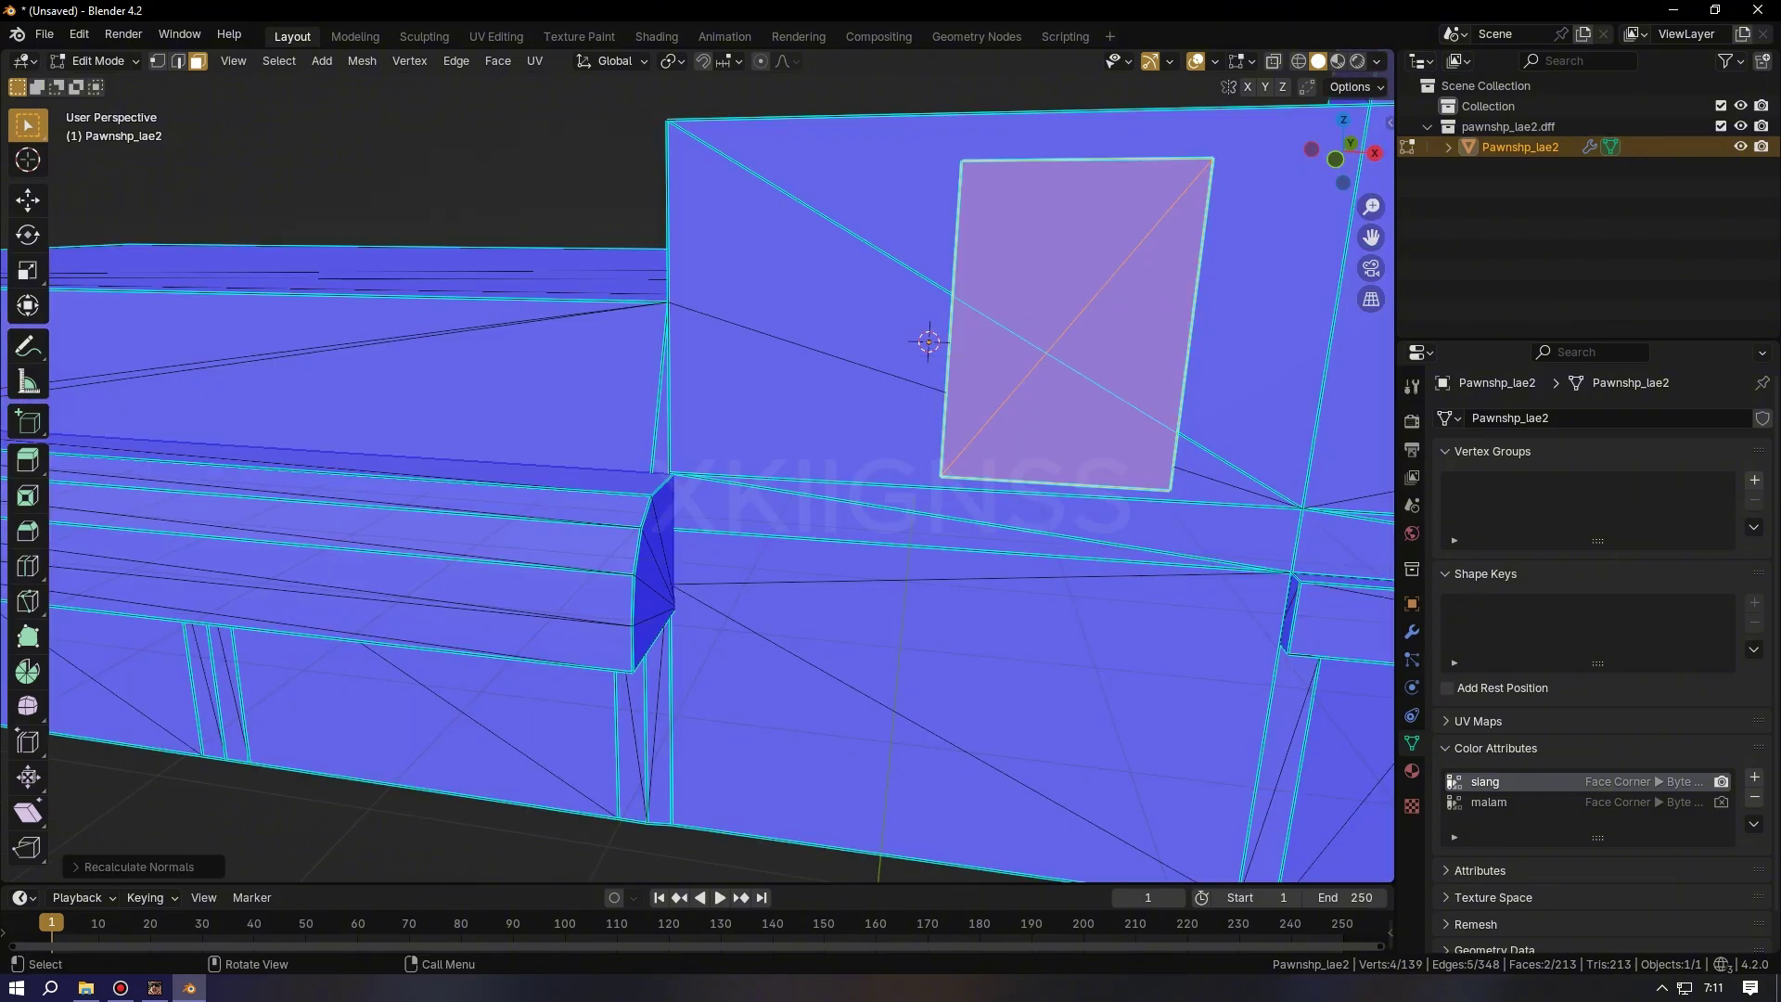
{"action": "scroll", "coordinate": [964, 414], "scroll_direction": "down", "scroll_amount": 3}
{"action": "scroll", "coordinate": [965, 414], "scroll_direction": "down", "scroll_amount": 2}
{"action": "scroll", "coordinate": [905, 408], "scroll_direction": "up", "scroll_amount": 4}
Recalculate the wall sign's normals outward, then return to Object Mode.
{"action": "key", "text": "l"}
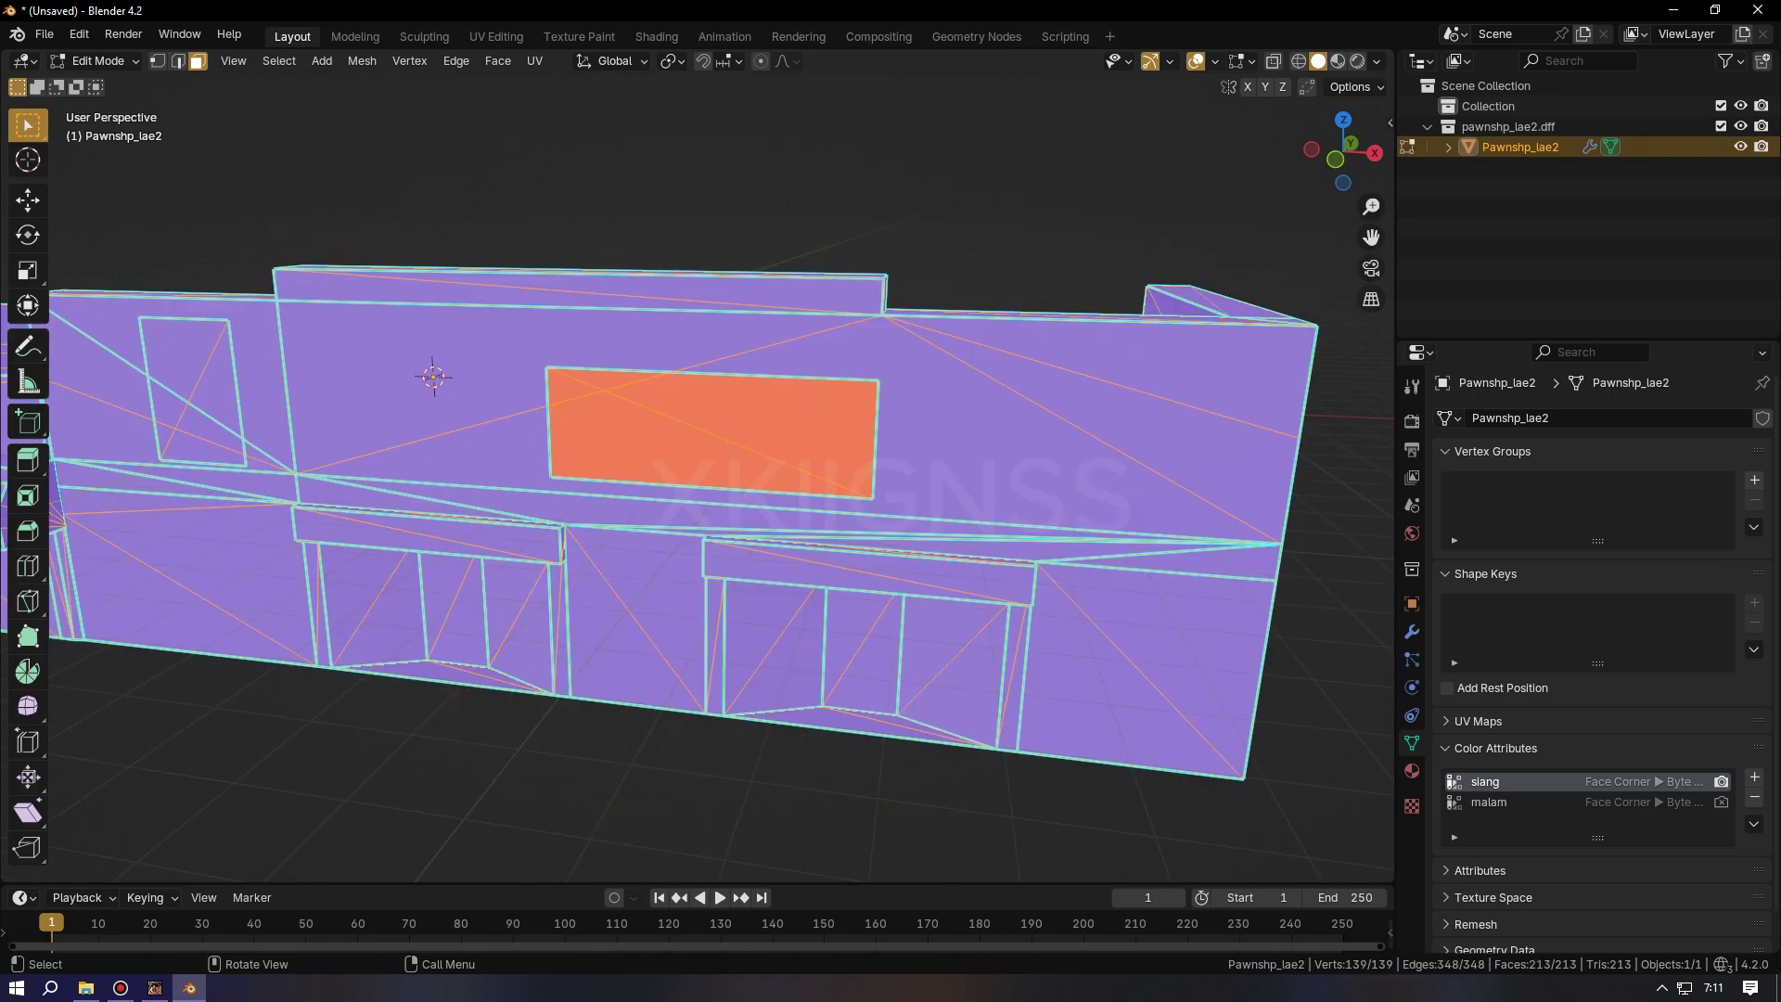
{"action": "key", "text": "alt+a"}
{"action": "scroll", "coordinate": [906, 408], "scroll_direction": "up", "scroll_amount": 3}
{"action": "key", "text": "l"}
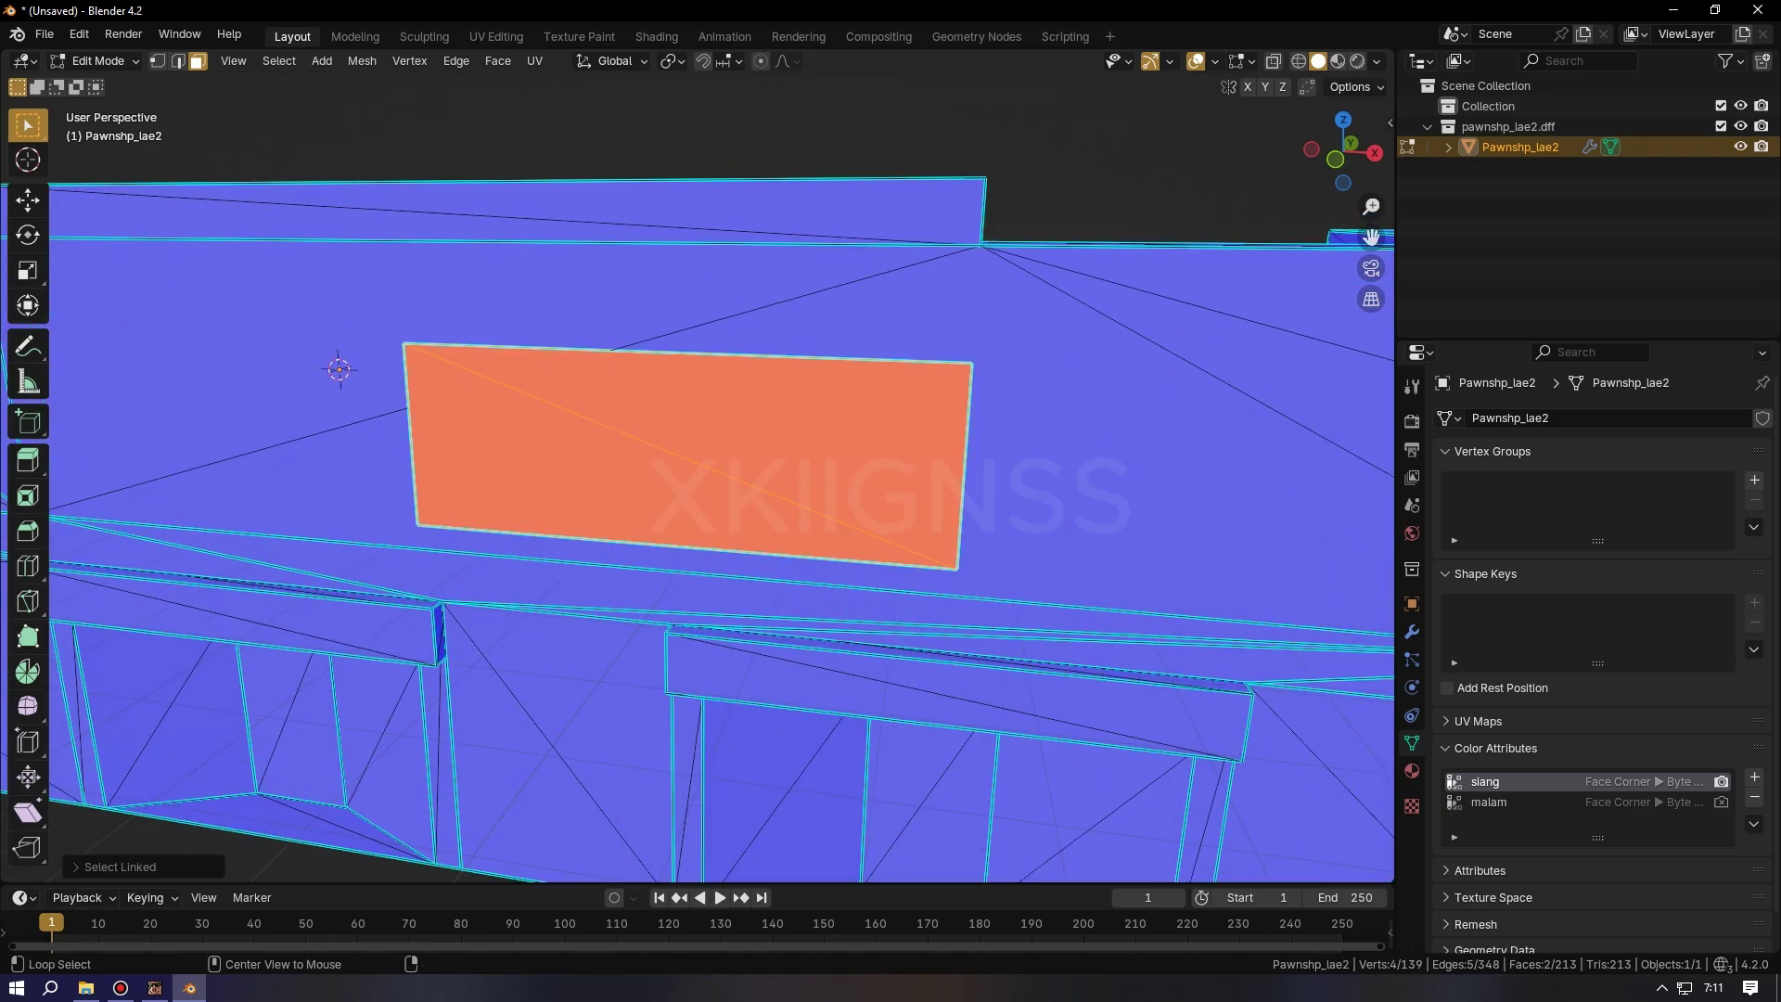
{"action": "key", "text": "alt+n"}
{"action": "left_click", "coordinate": [676, 402]}
{"action": "scroll", "coordinate": [676, 402], "scroll_direction": "down", "scroll_amount": 4}
{"action": "mouse_move", "coordinate": [676, 401]}
{"action": "middle_mouse_down"}
{"action": "mouse_move", "coordinate": [835, 464]}
{"action": "mouse_move", "coordinate": [705, 445]}
{"action": "middle_mouse_up"}
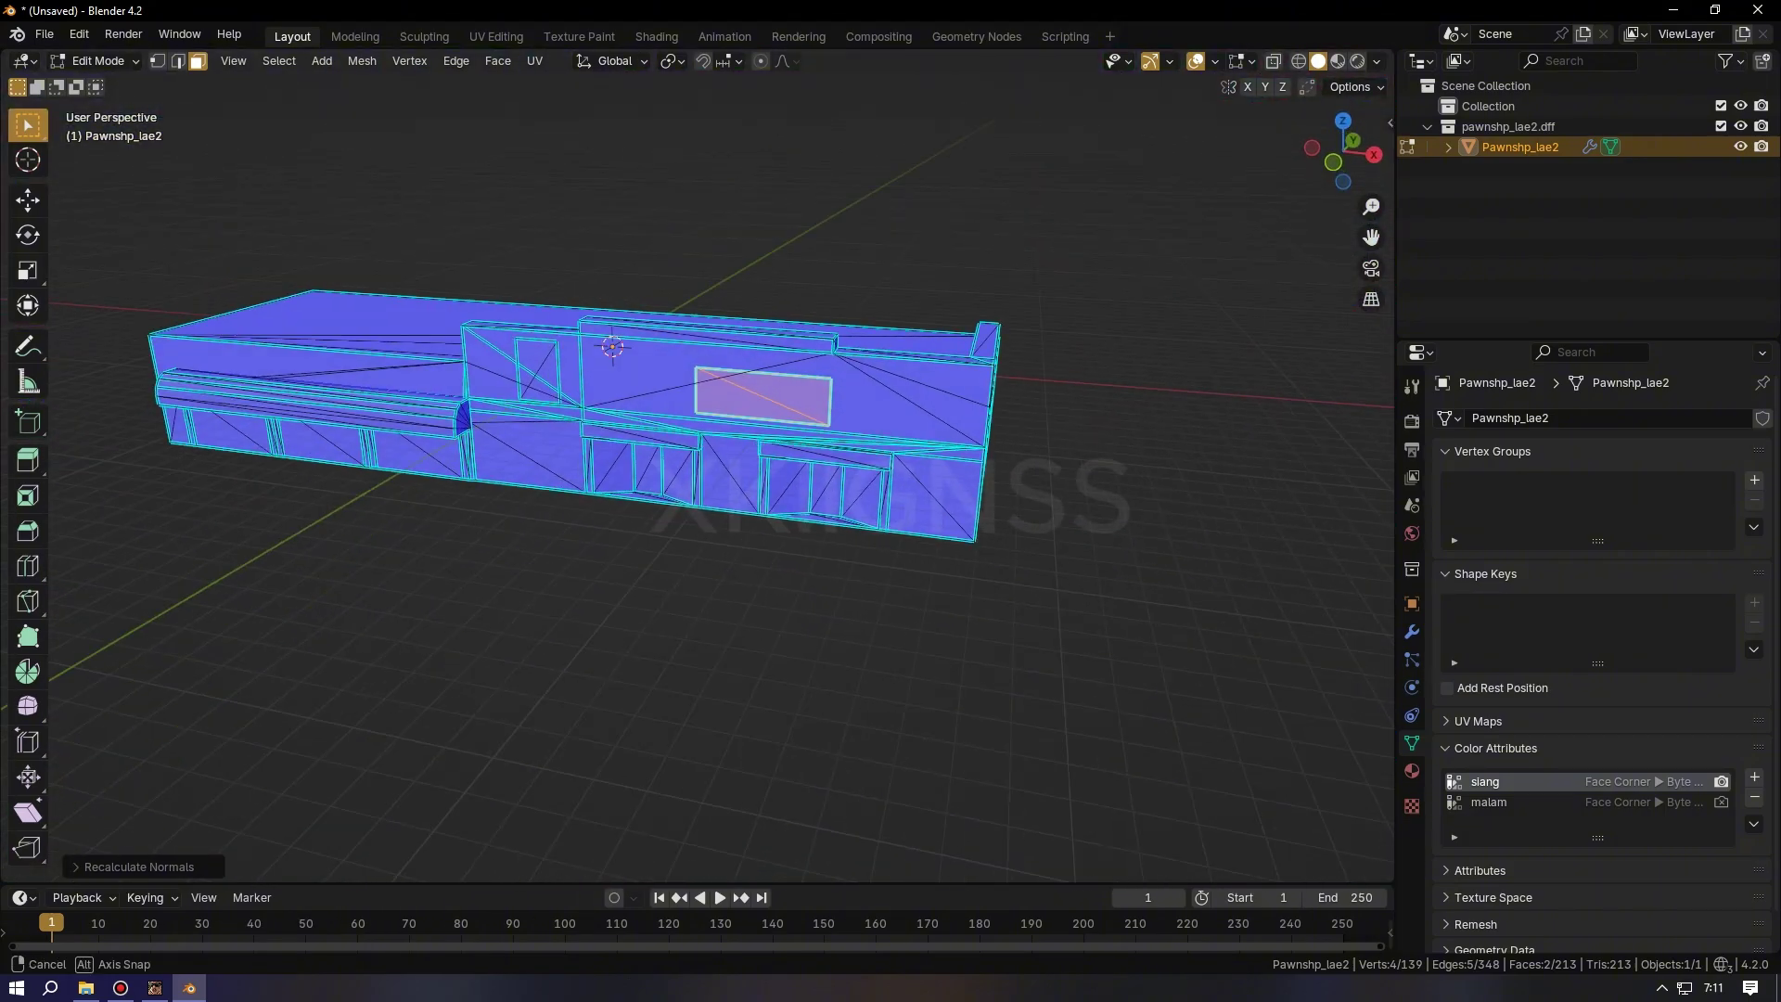
{"action": "key", "text": "Tab"}
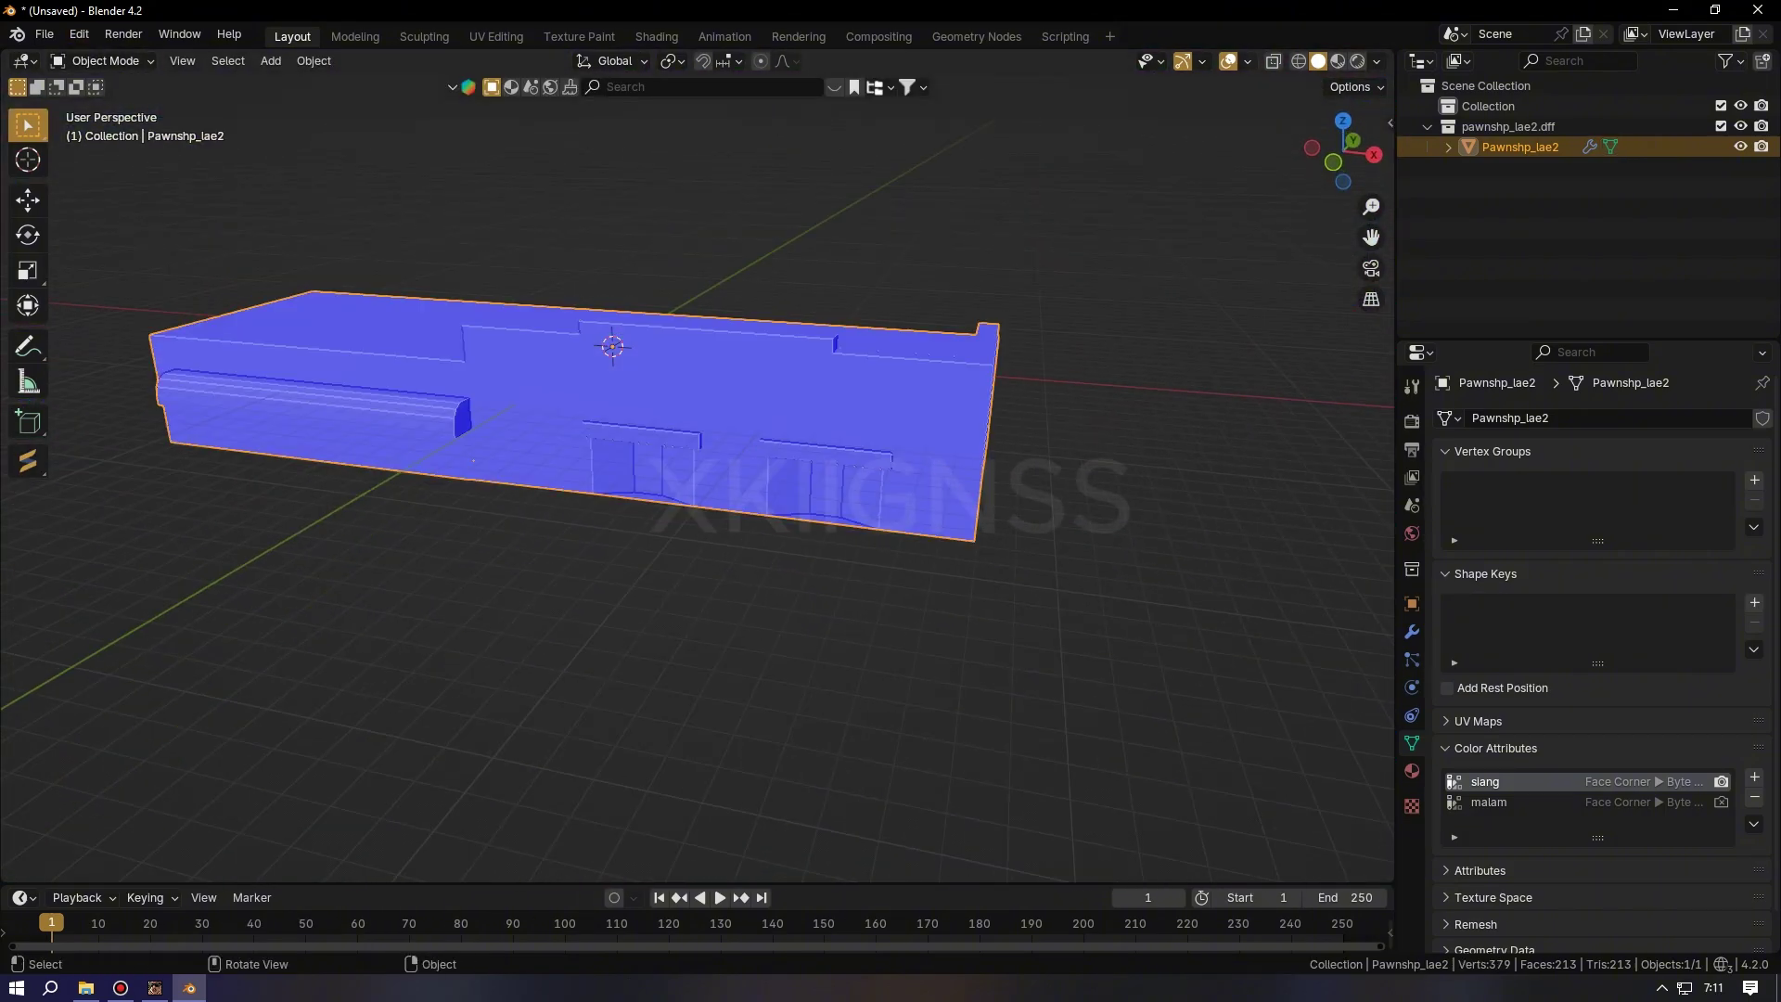
Turn off the Face Orientation viewport overlay.
{"action": "left_click", "coordinate": [1248, 61]}
{"action": "left_click", "coordinate": [1122, 424]}
{"action": "scroll", "coordinate": [798, 464], "scroll_direction": "down", "scroll_amount": 2}
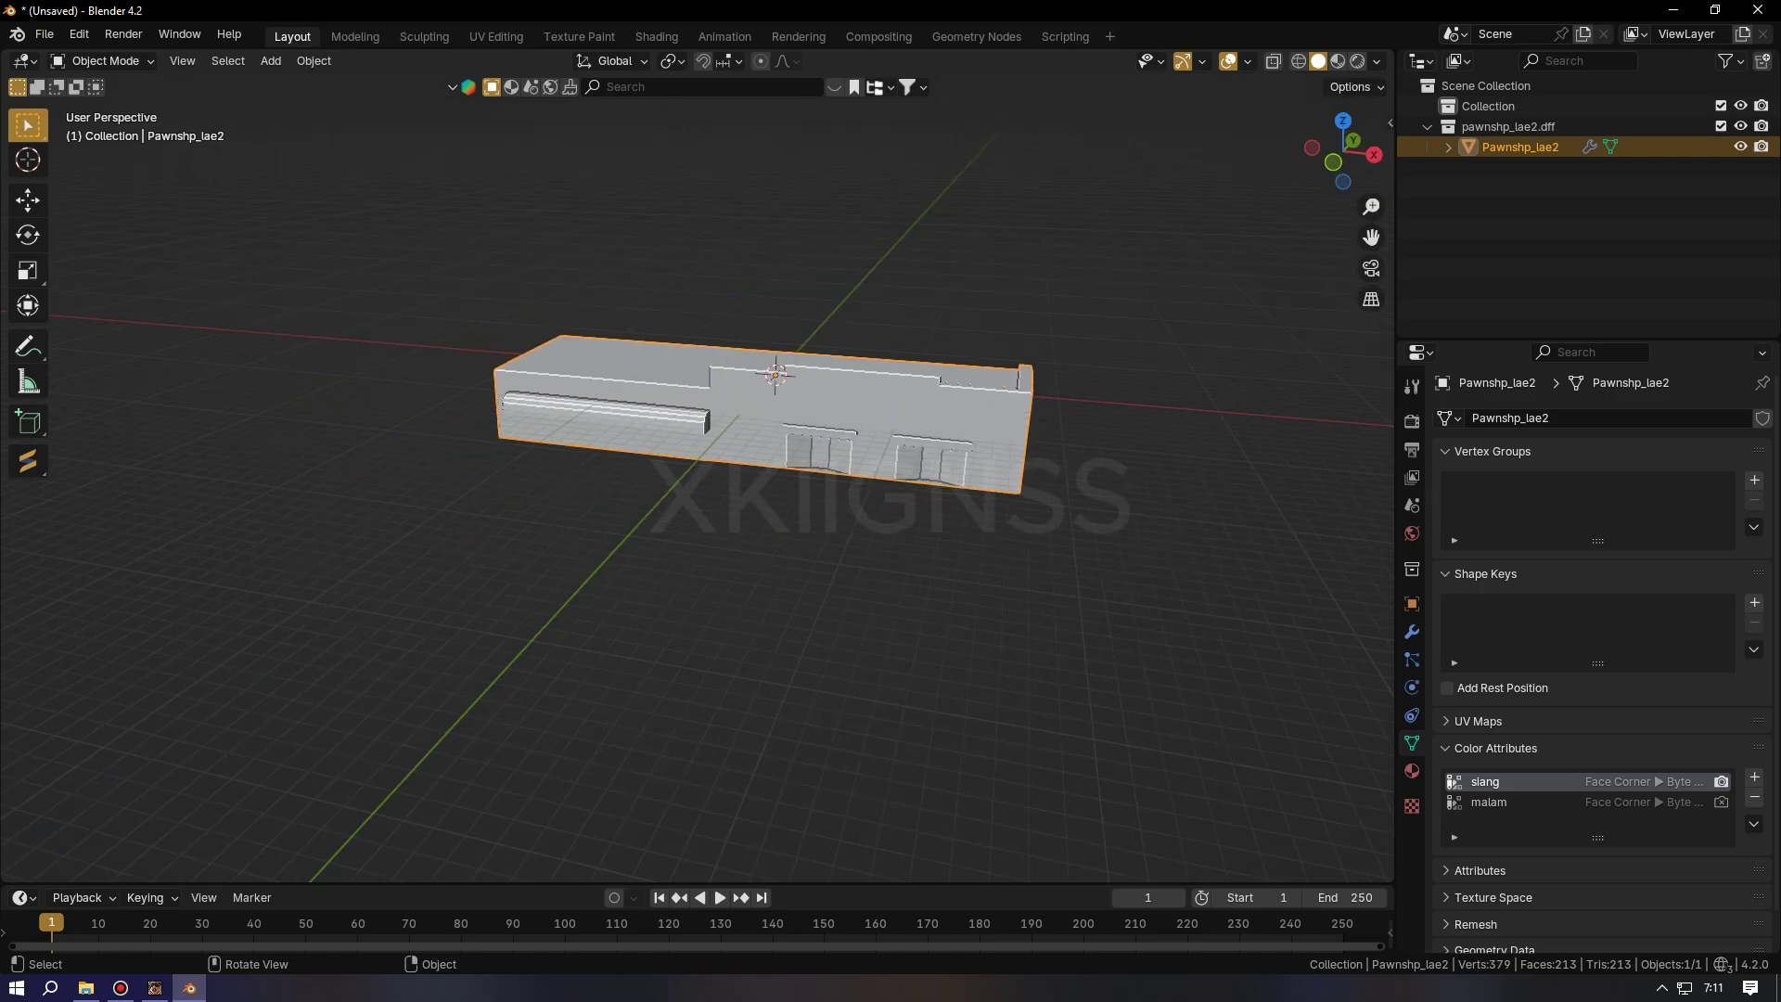
{"action": "scroll", "coordinate": [798, 464], "scroll_direction": "up", "scroll_amount": 3}
{"action": "scroll", "coordinate": [797, 463], "scroll_direction": "up", "scroll_amount": 2}
Start a DragonFF DFF export as pawnshp_lae2.dff and browse to the game's modloader folder.
{"action": "left_click", "coordinate": [43, 34]}
{"action": "mouse_move", "coordinate": [77, 341]}
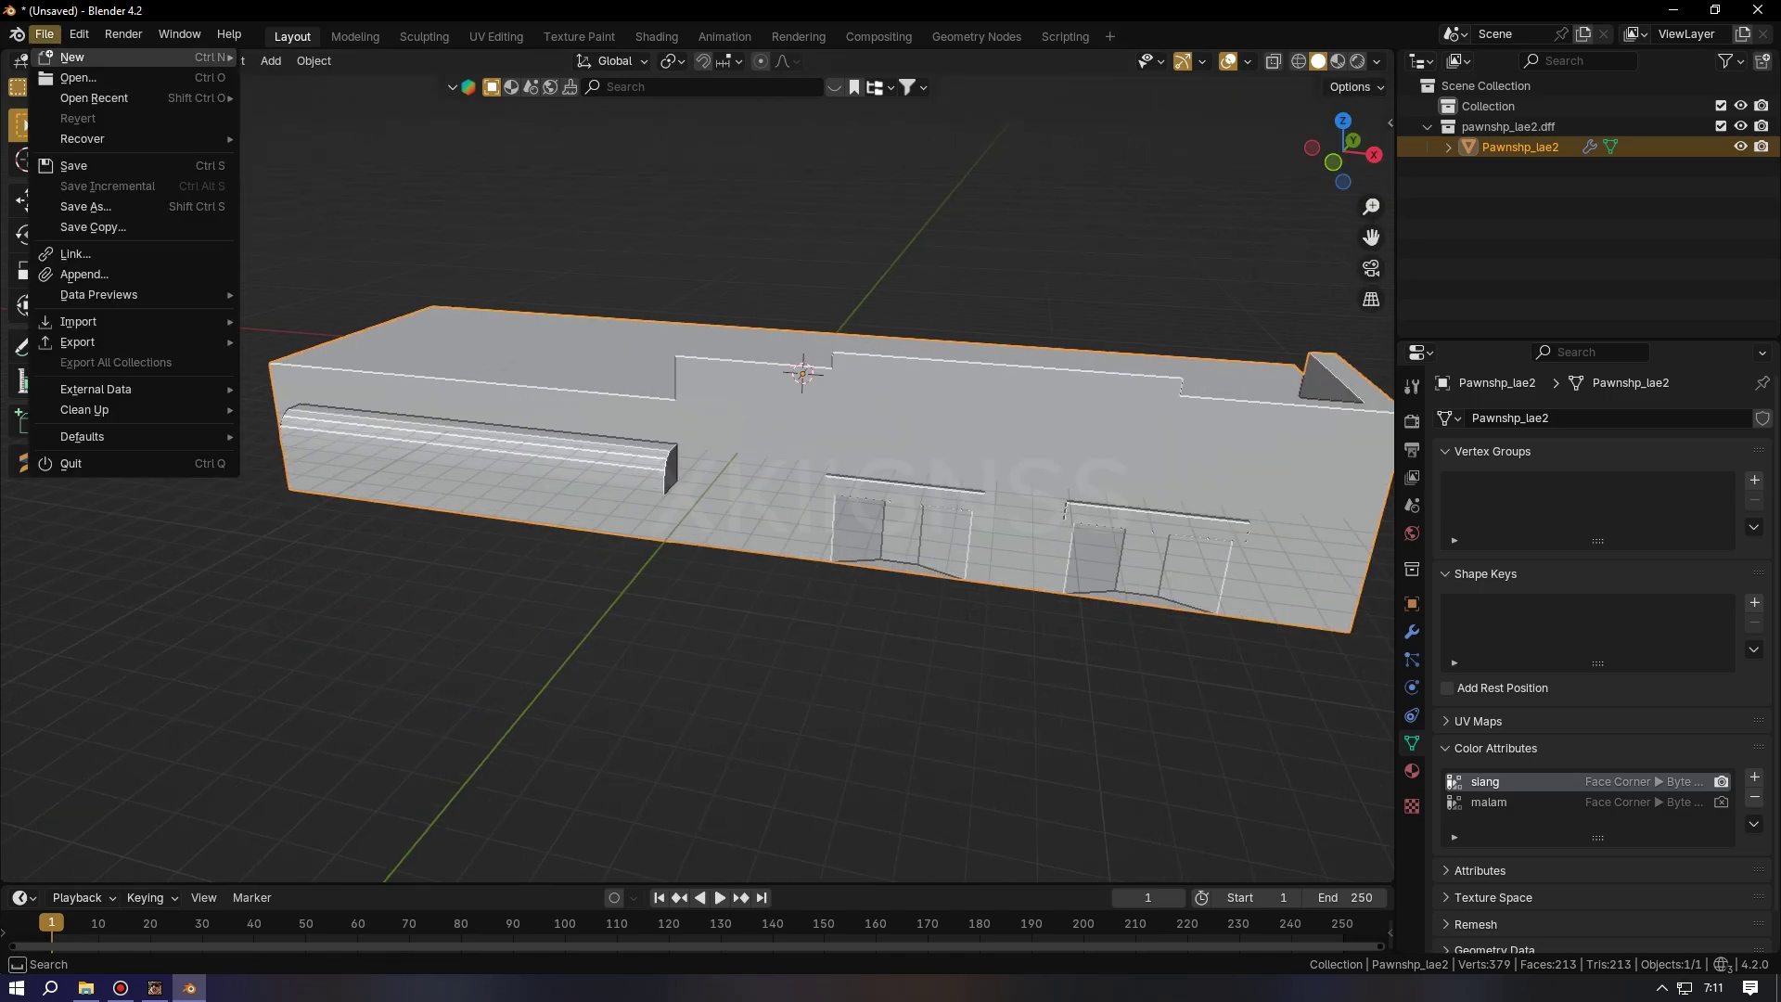
{"action": "mouse_move", "coordinate": [298, 668]}
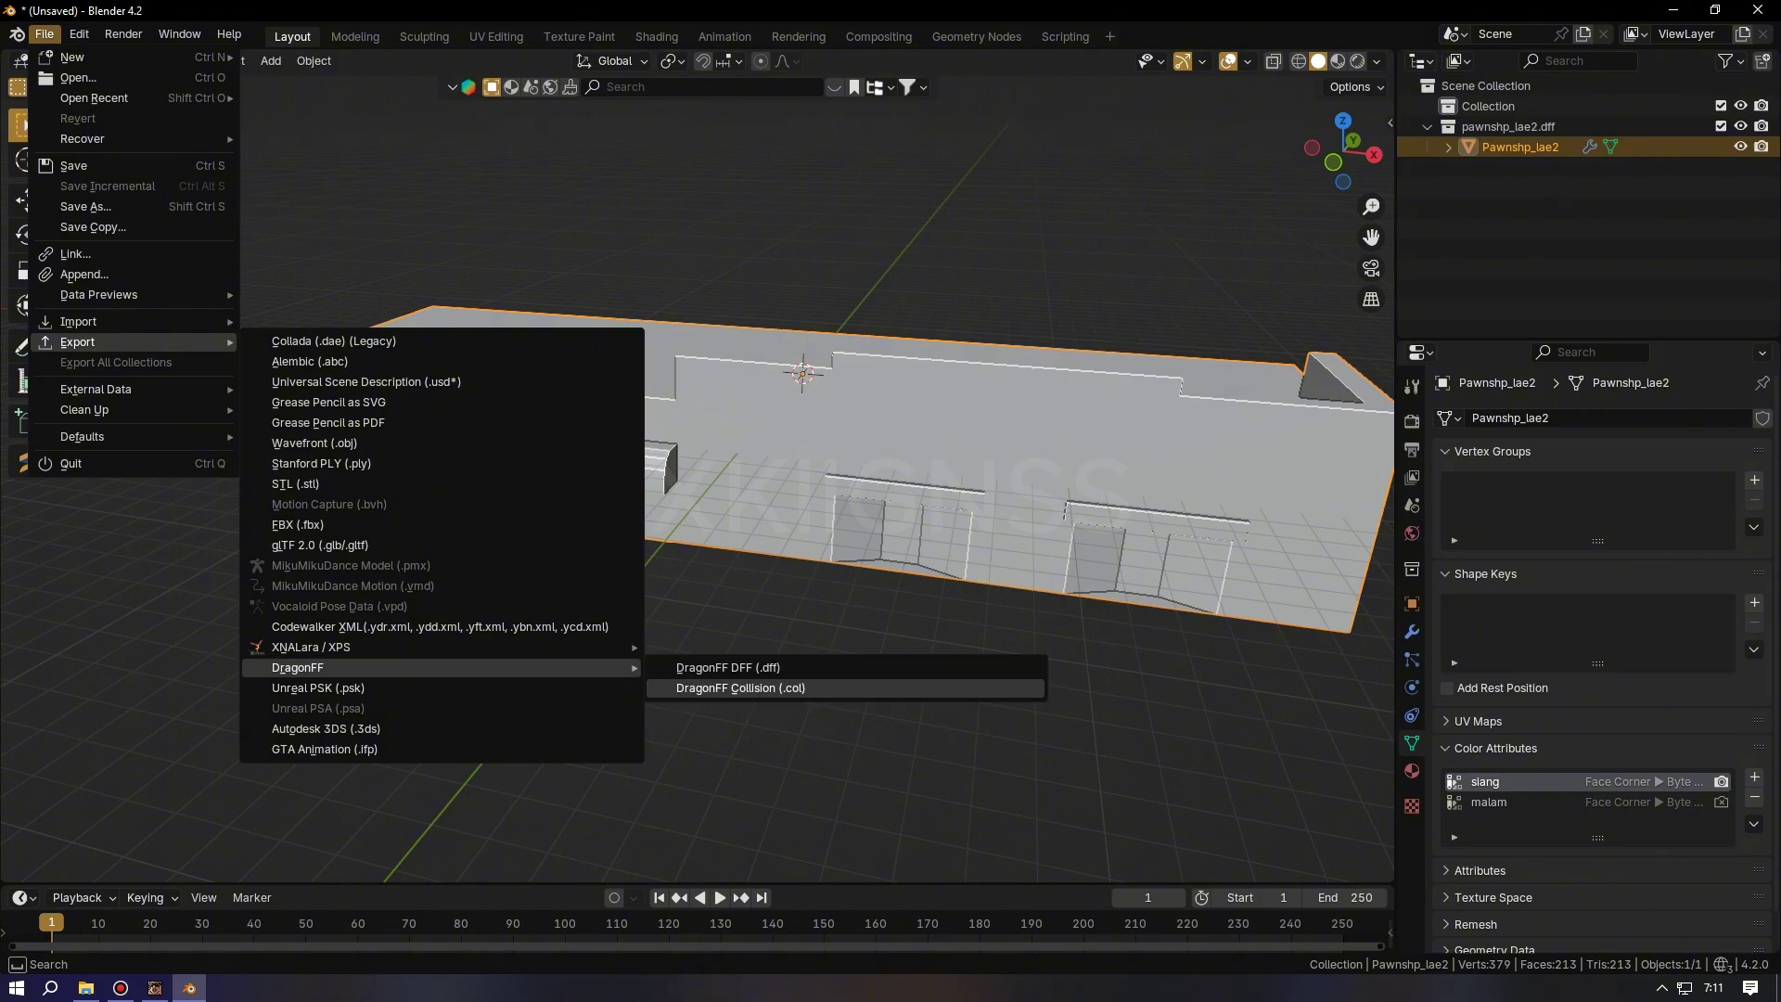
{"action": "left_click", "coordinate": [733, 667]}
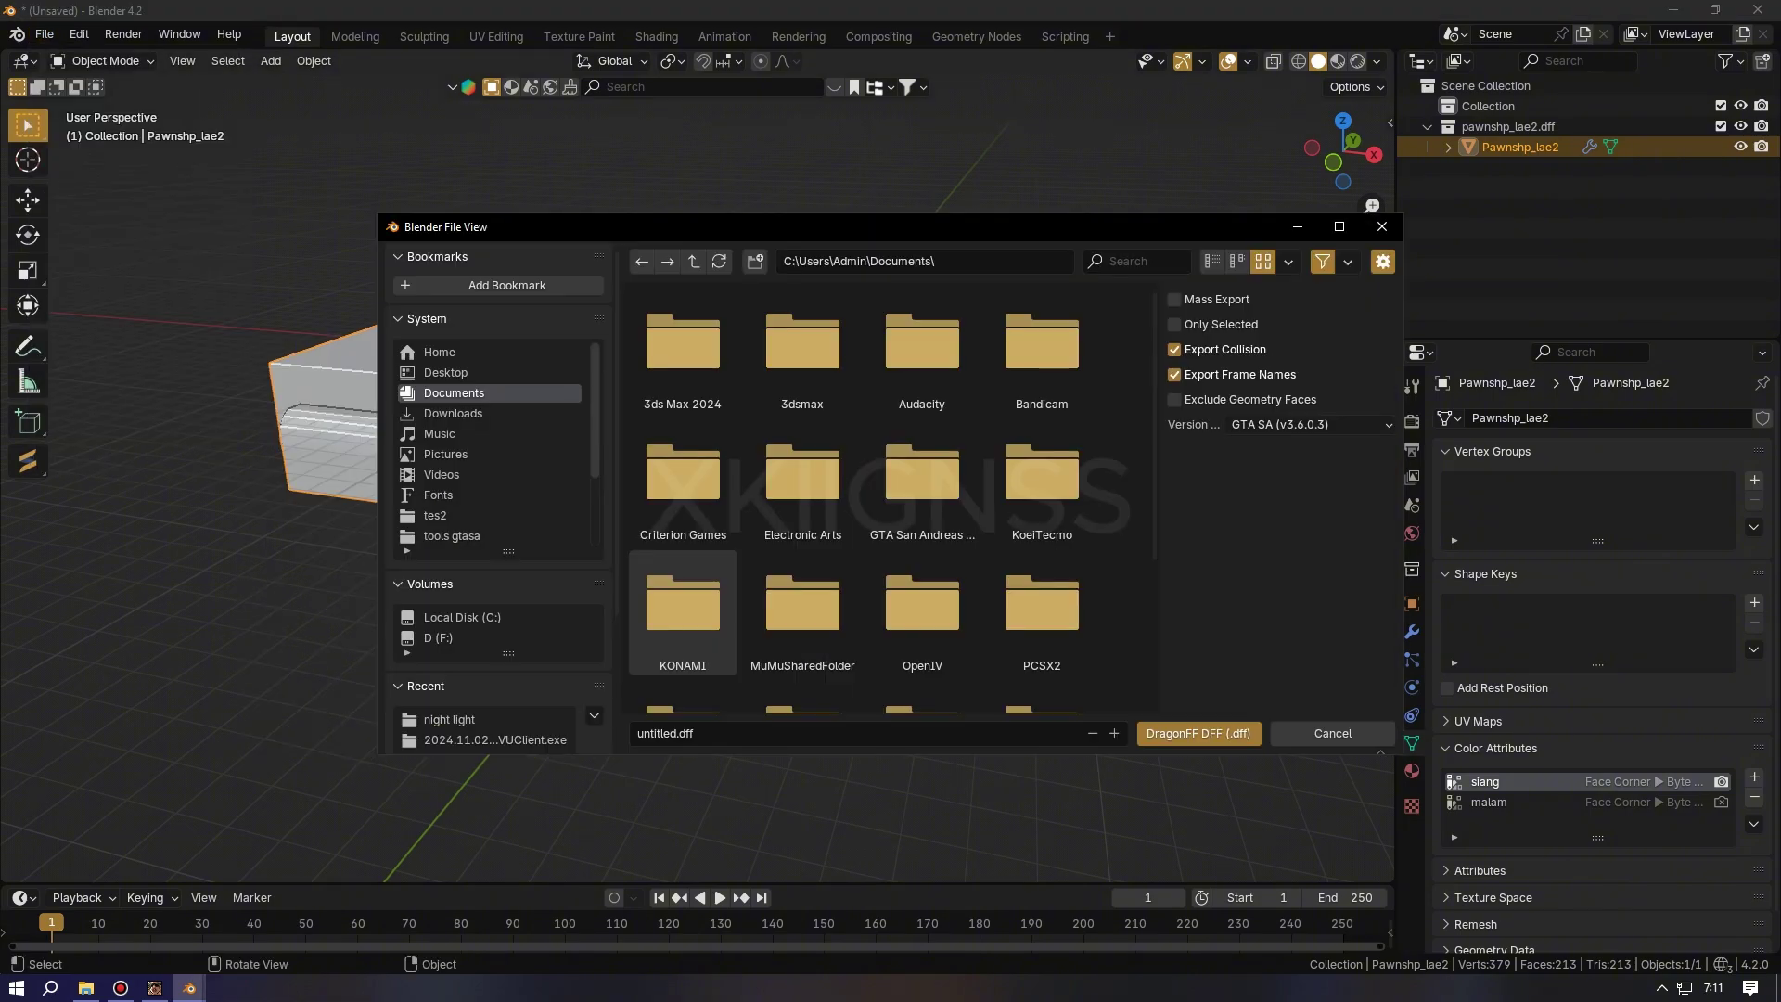
{"action": "left_click", "coordinate": [449, 719]}
{"action": "left_click", "coordinate": [683, 352]}
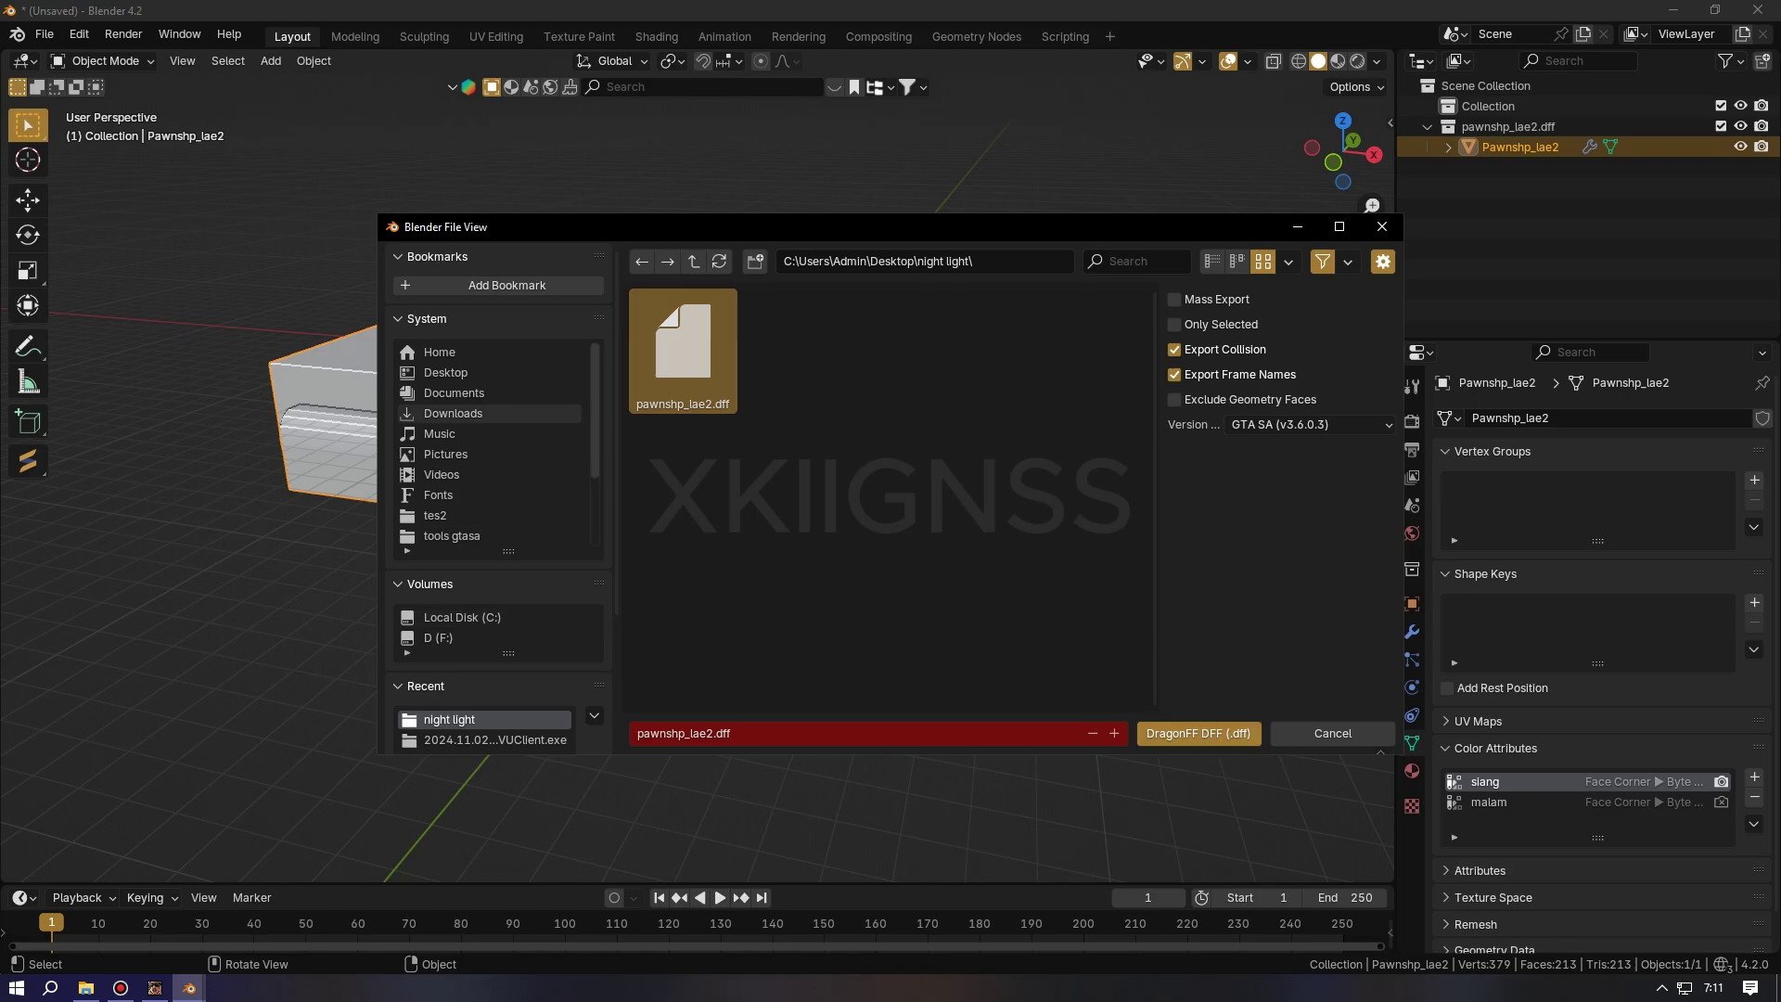
{"action": "scroll", "coordinate": [492, 394], "scroll_direction": "down", "scroll_amount": 5}
{"action": "left_click", "coordinate": [493, 515]}
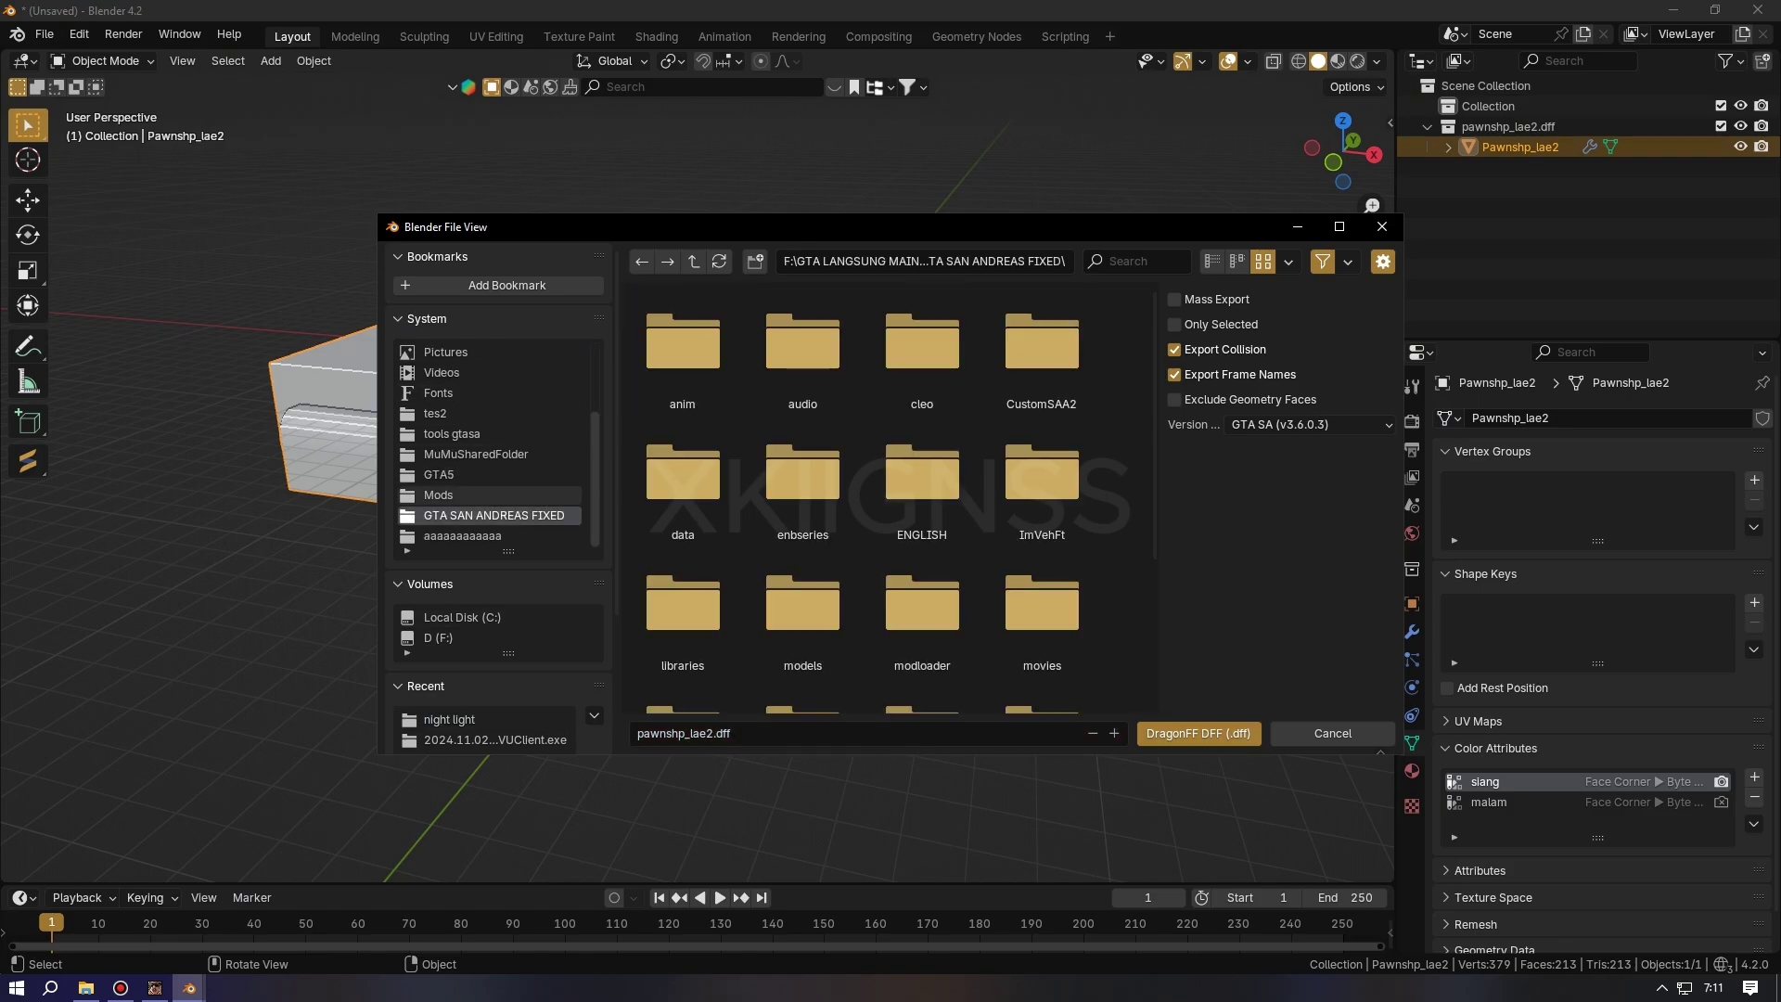
{"action": "scroll", "coordinate": [802, 482], "scroll_direction": "down", "scroll_amount": 2}
{"action": "left_click", "coordinate": [922, 529]}
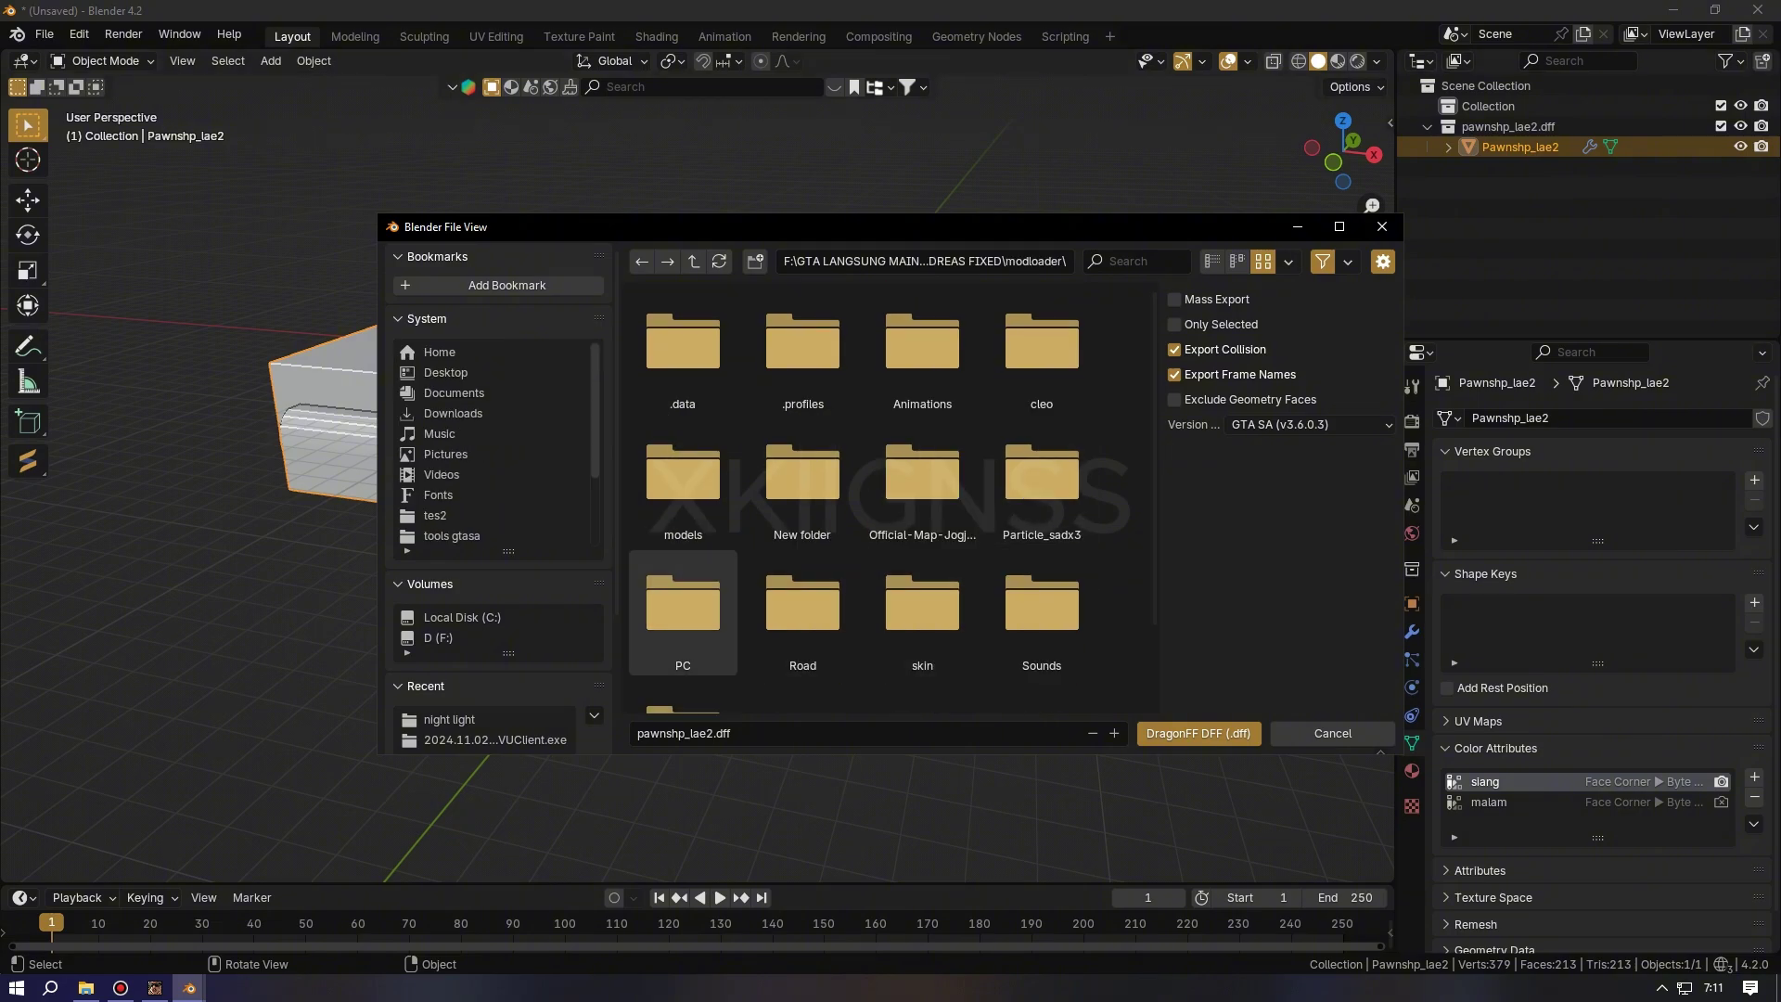
Create a NightLight folder inside modloader and export the DFF into it.
{"action": "scroll", "coordinate": [1042, 482], "scroll_direction": "down", "scroll_amount": 2}
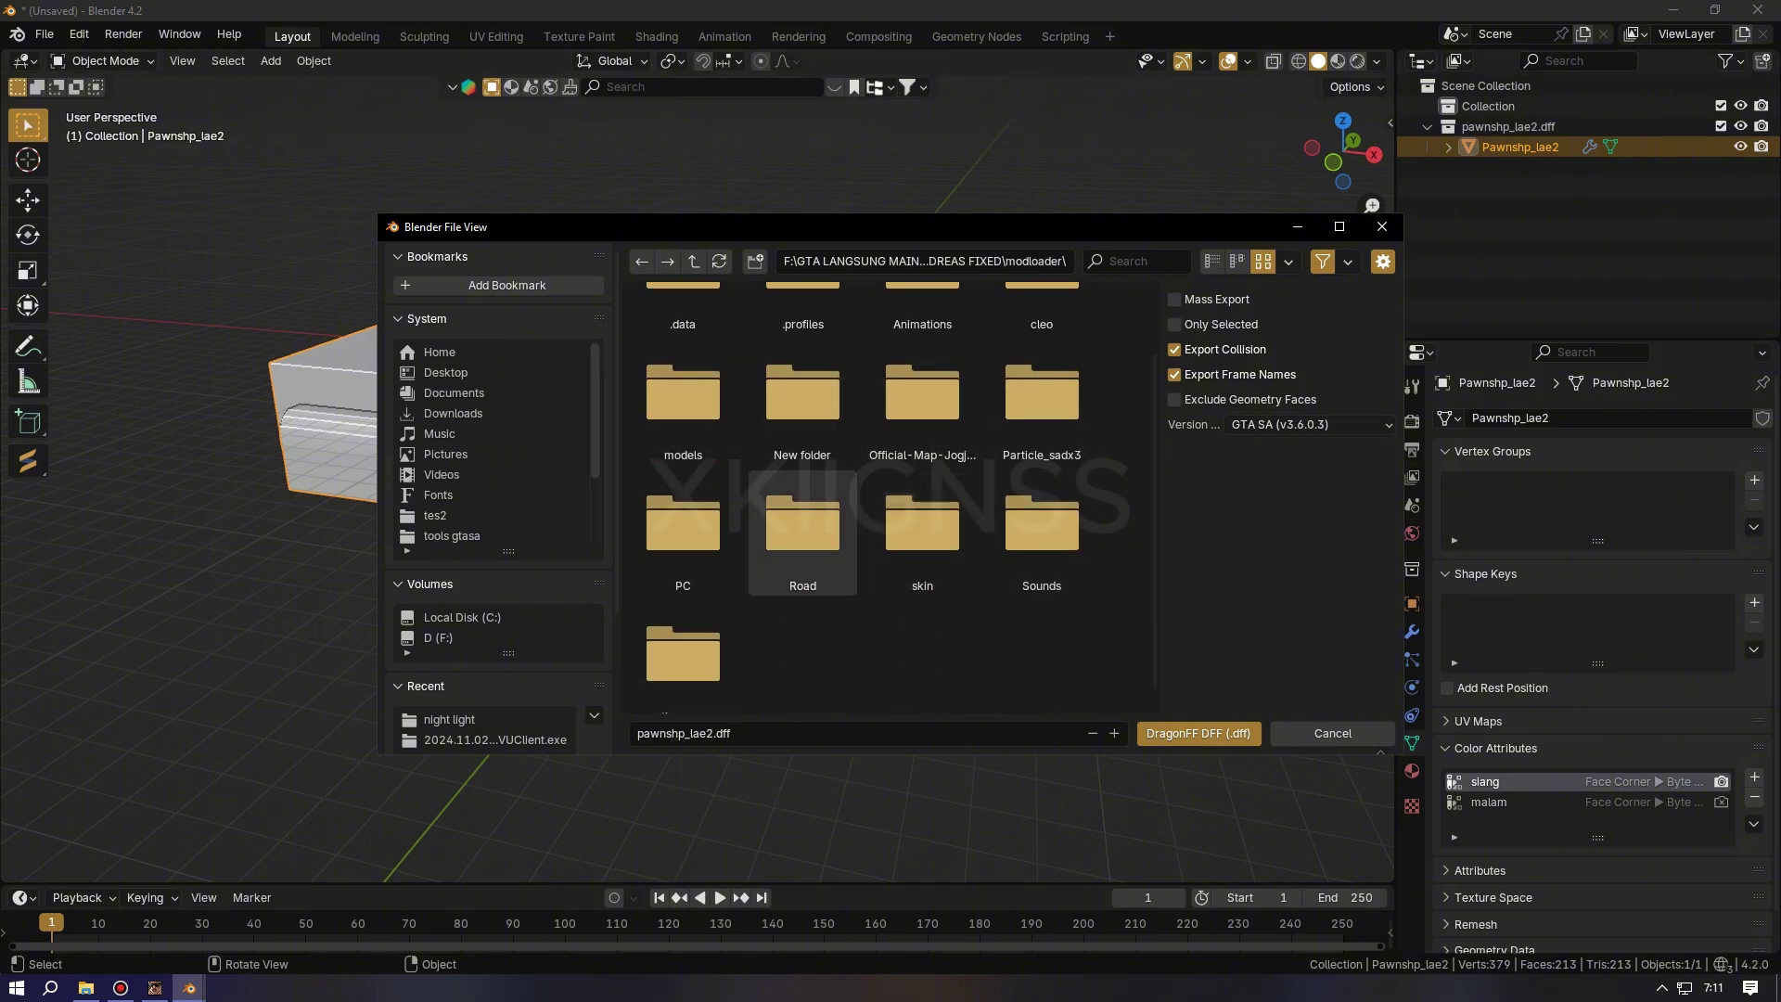
{"action": "scroll", "coordinate": [802, 594], "scroll_direction": "up", "scroll_amount": 2}
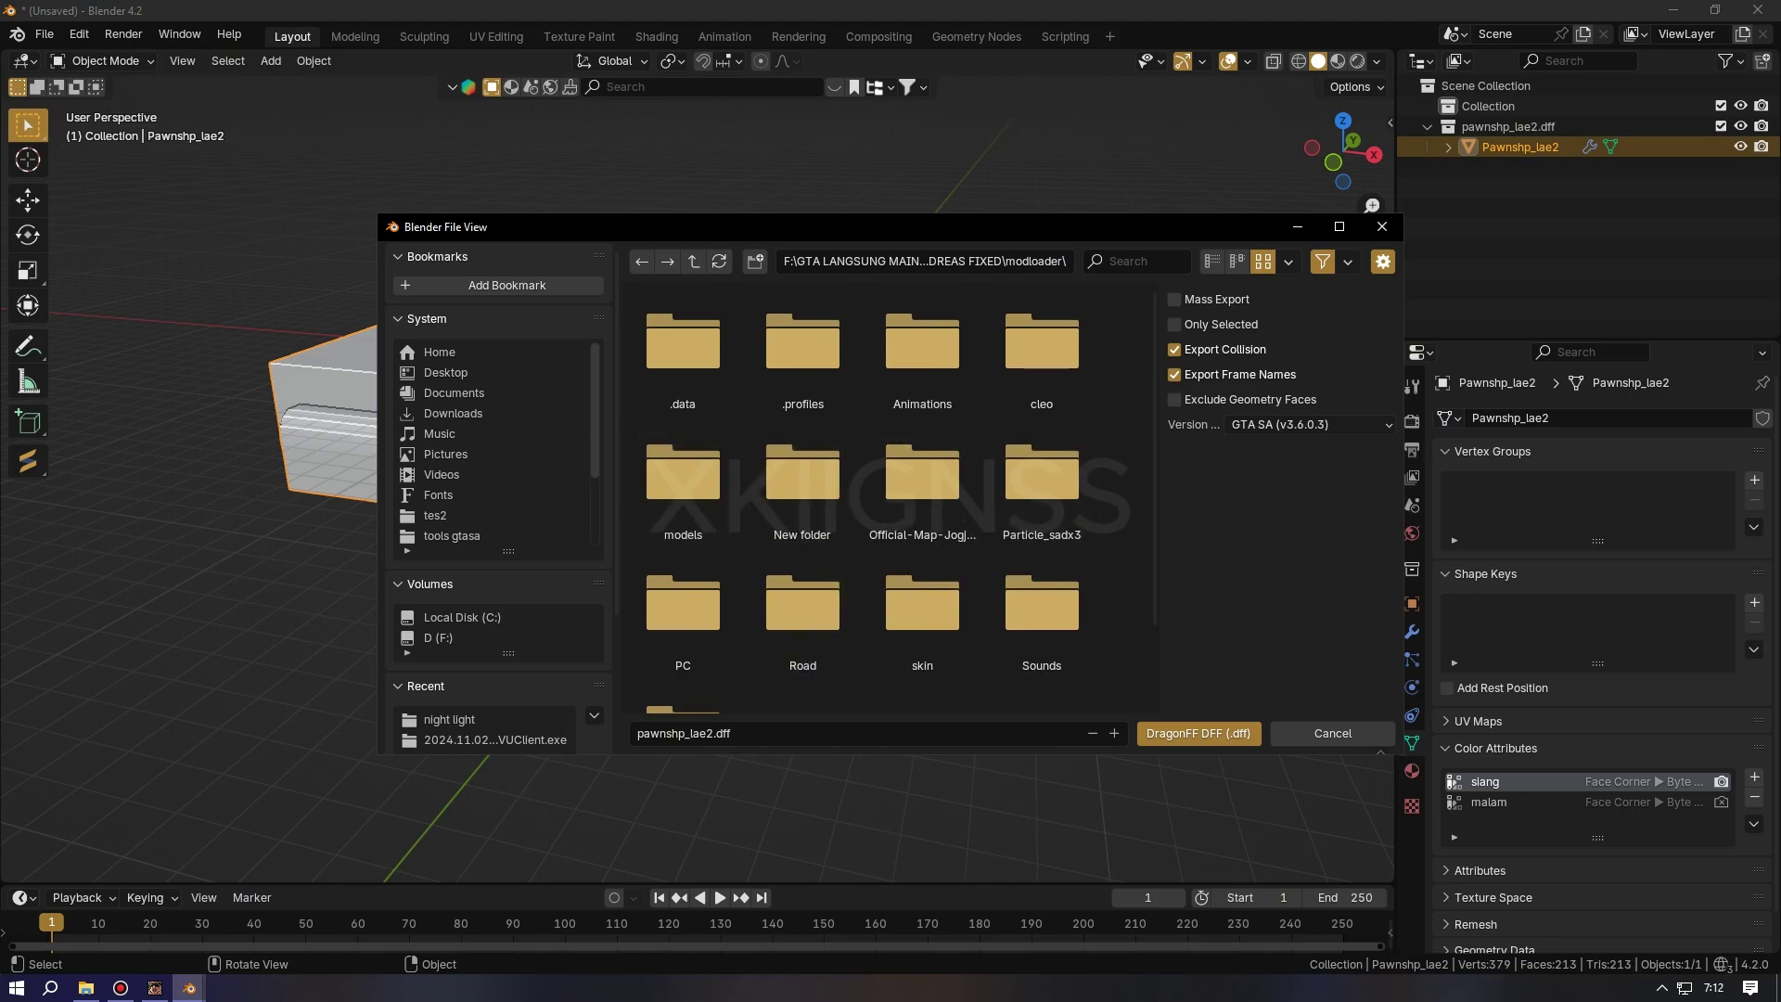
{"action": "left_click", "coordinate": [755, 260]}
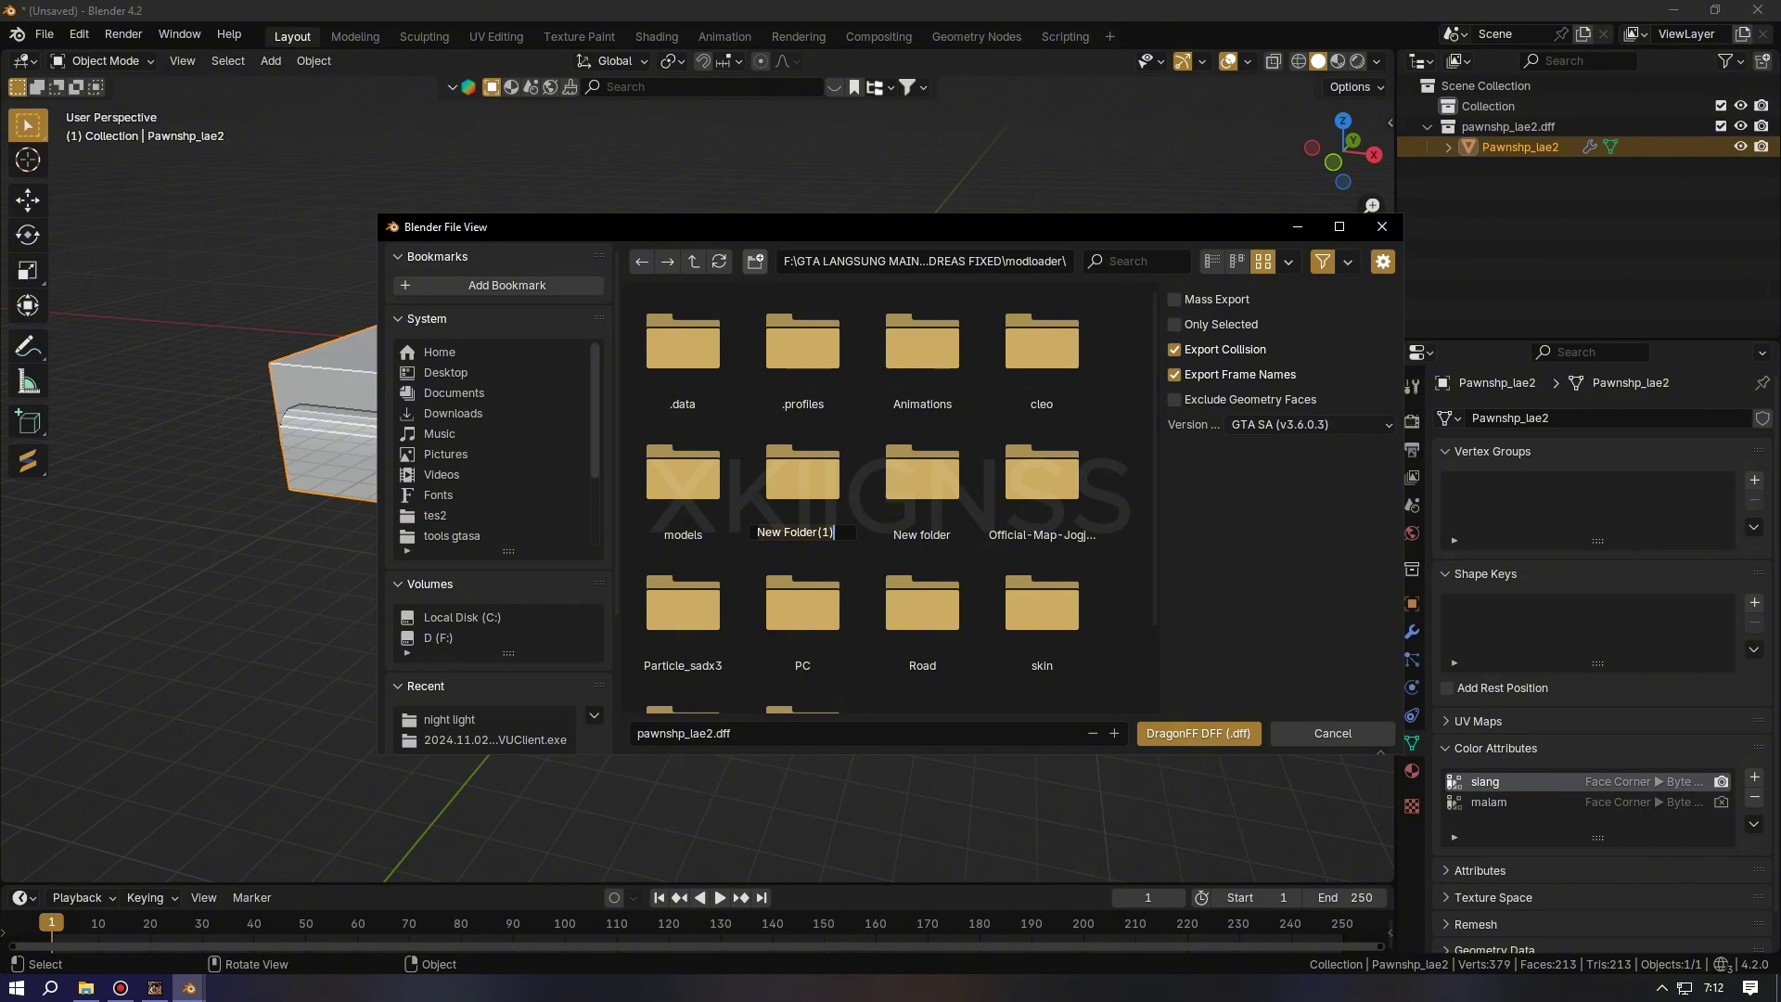
{"action": "type", "text": "NightLight"}
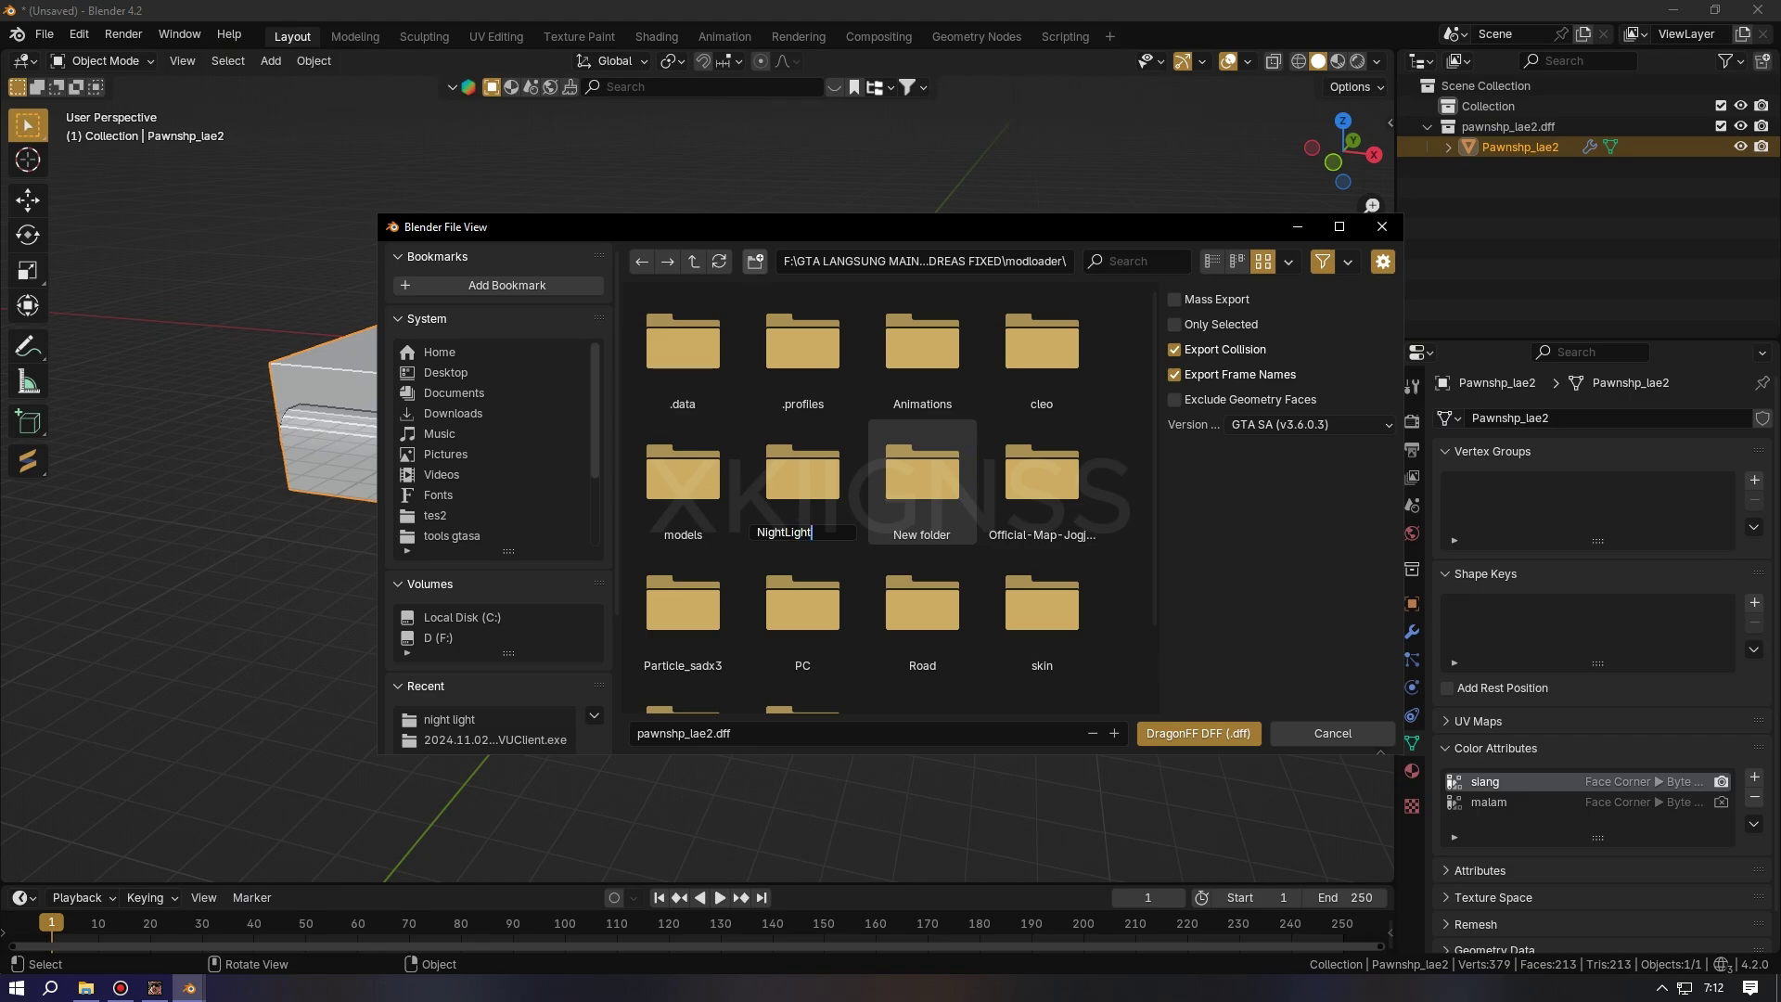
{"action": "key", "text": "Return"}
{"action": "key", "text": "Return"}
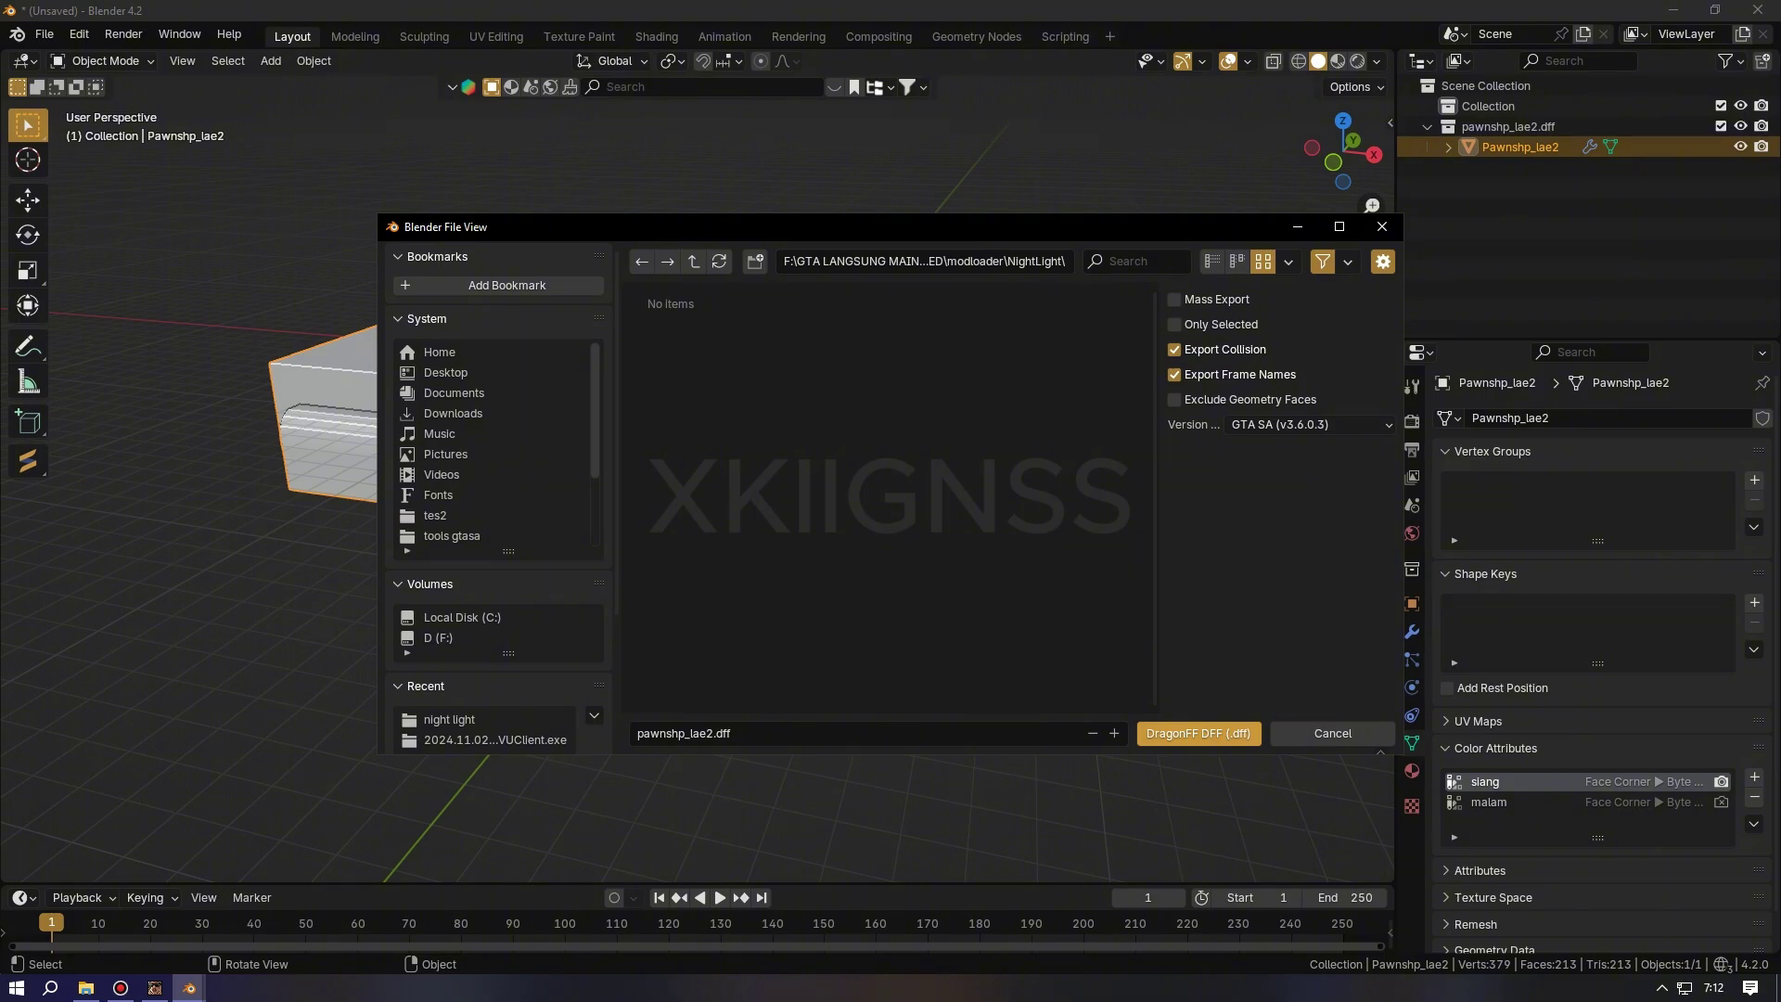
{"action": "left_click", "coordinate": [1198, 733]}
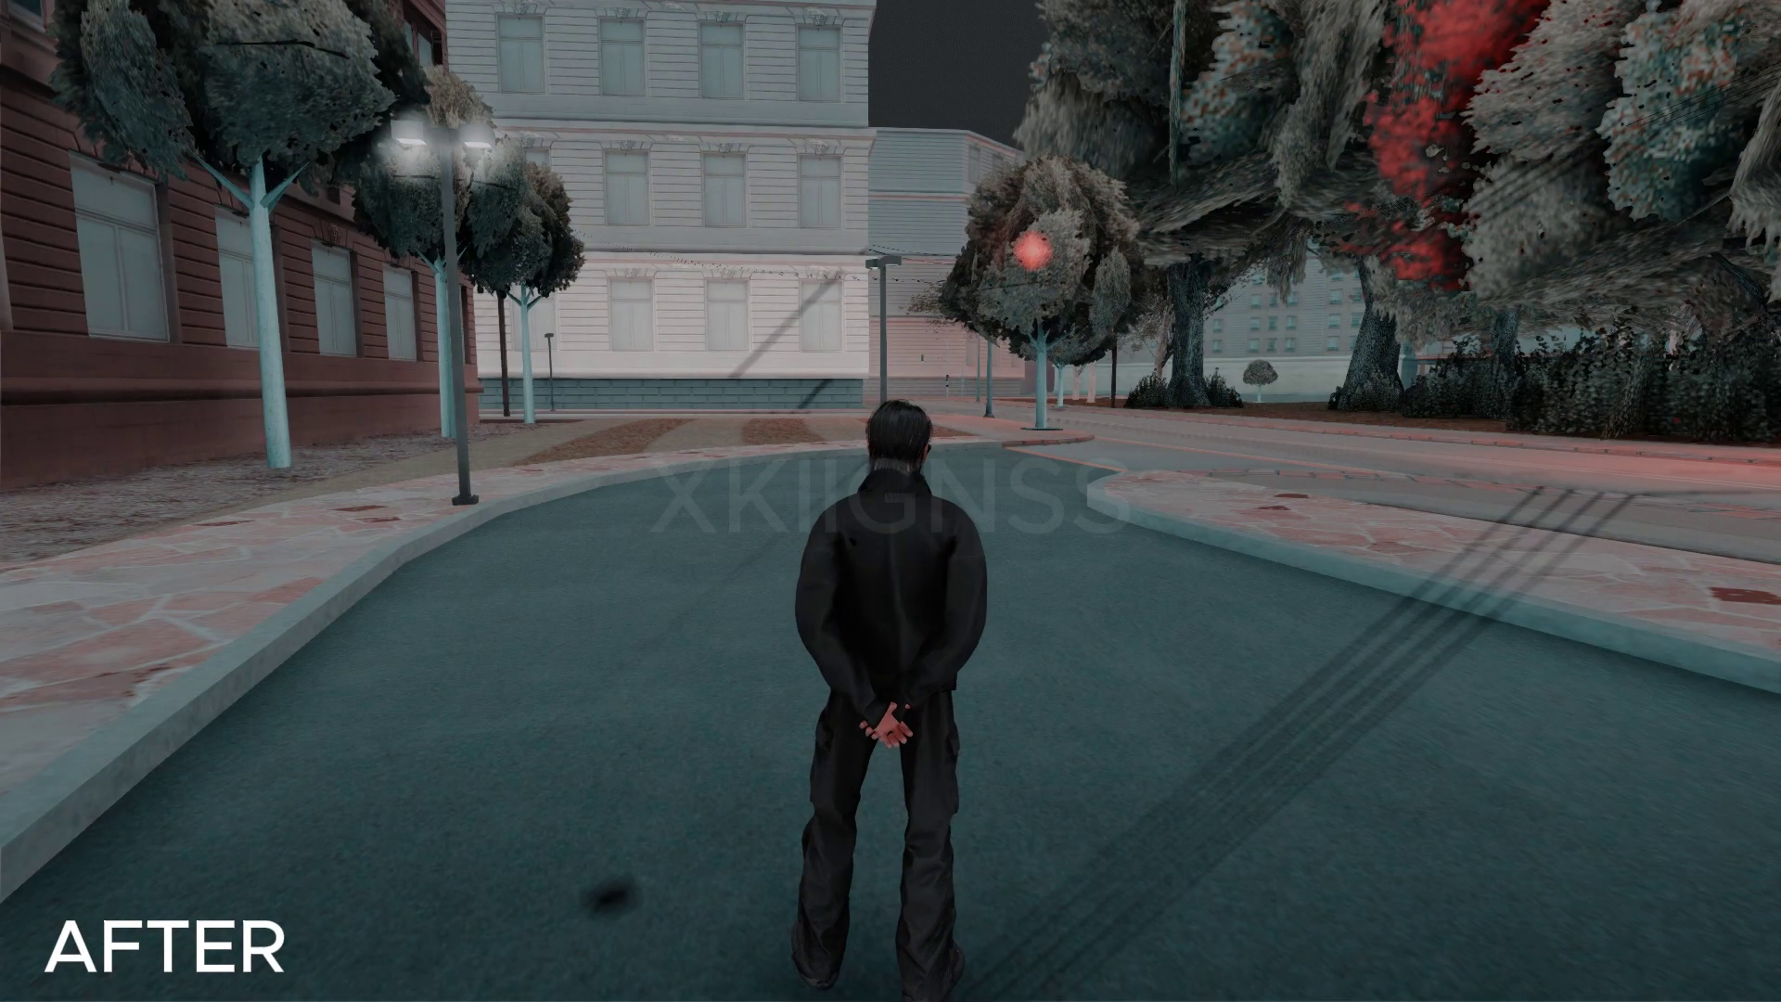
Teleport to Grove Street with /grove and run to the pawn shop.
{"action": "key", "text": "t"}
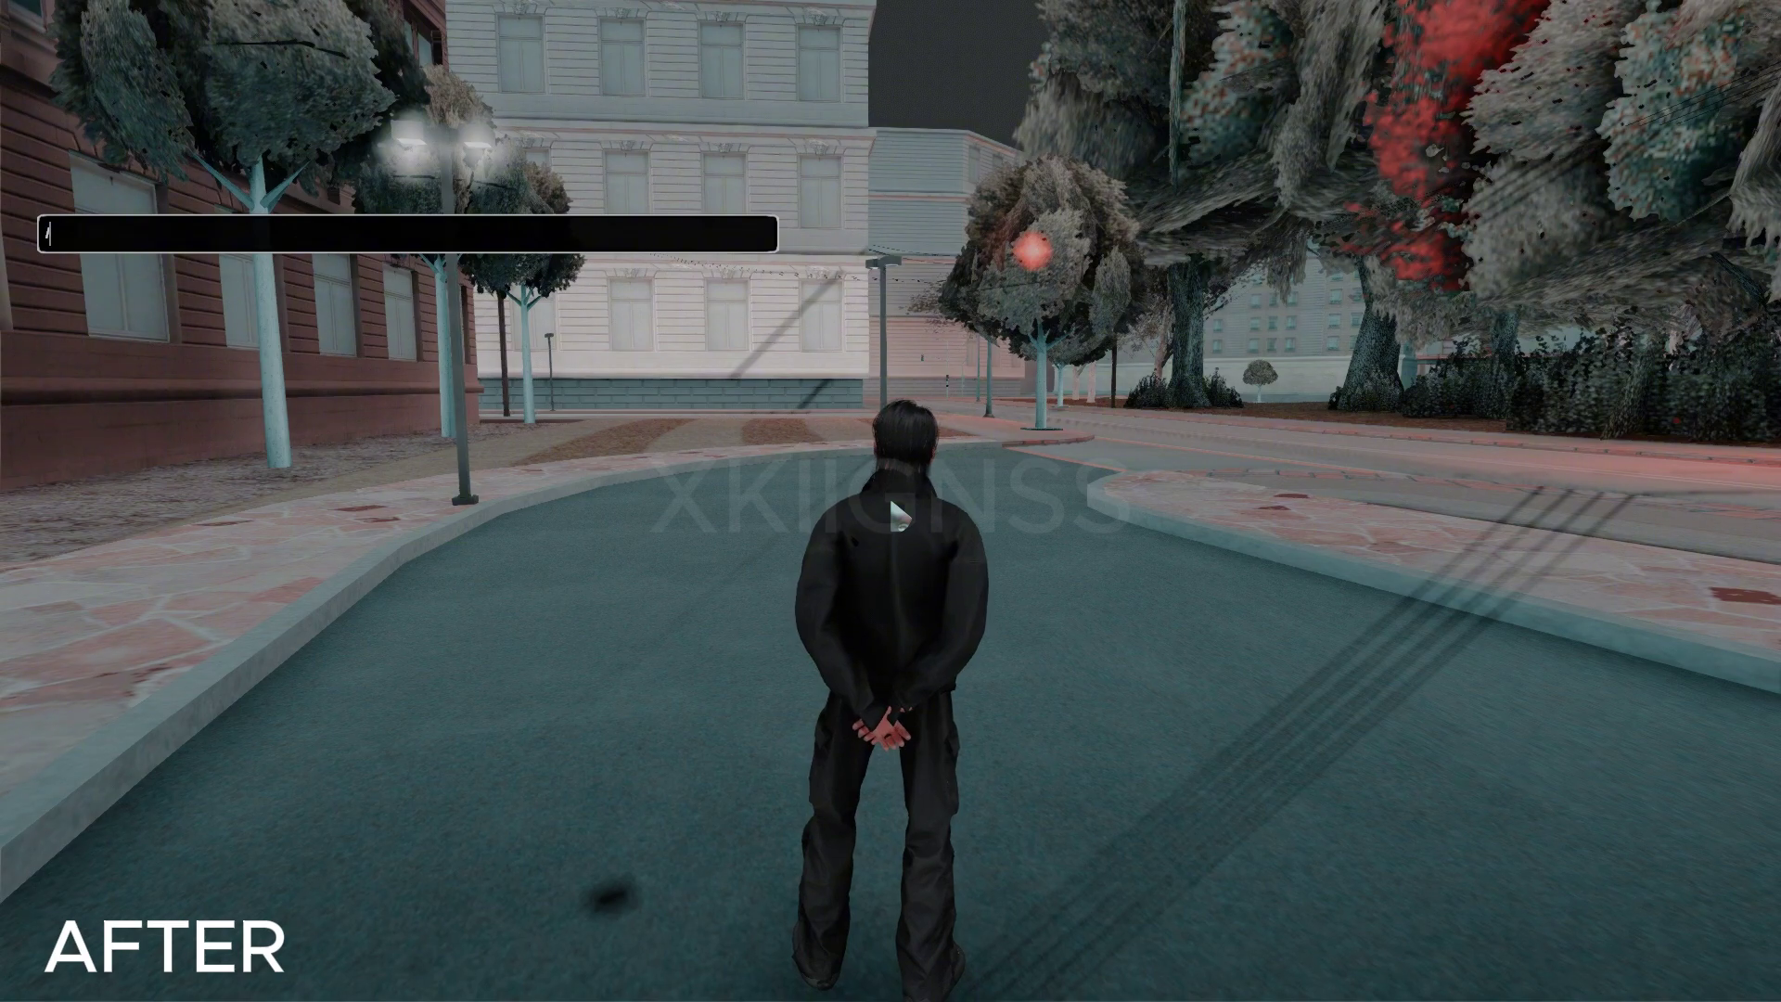
{"action": "key", "text": "Return"}
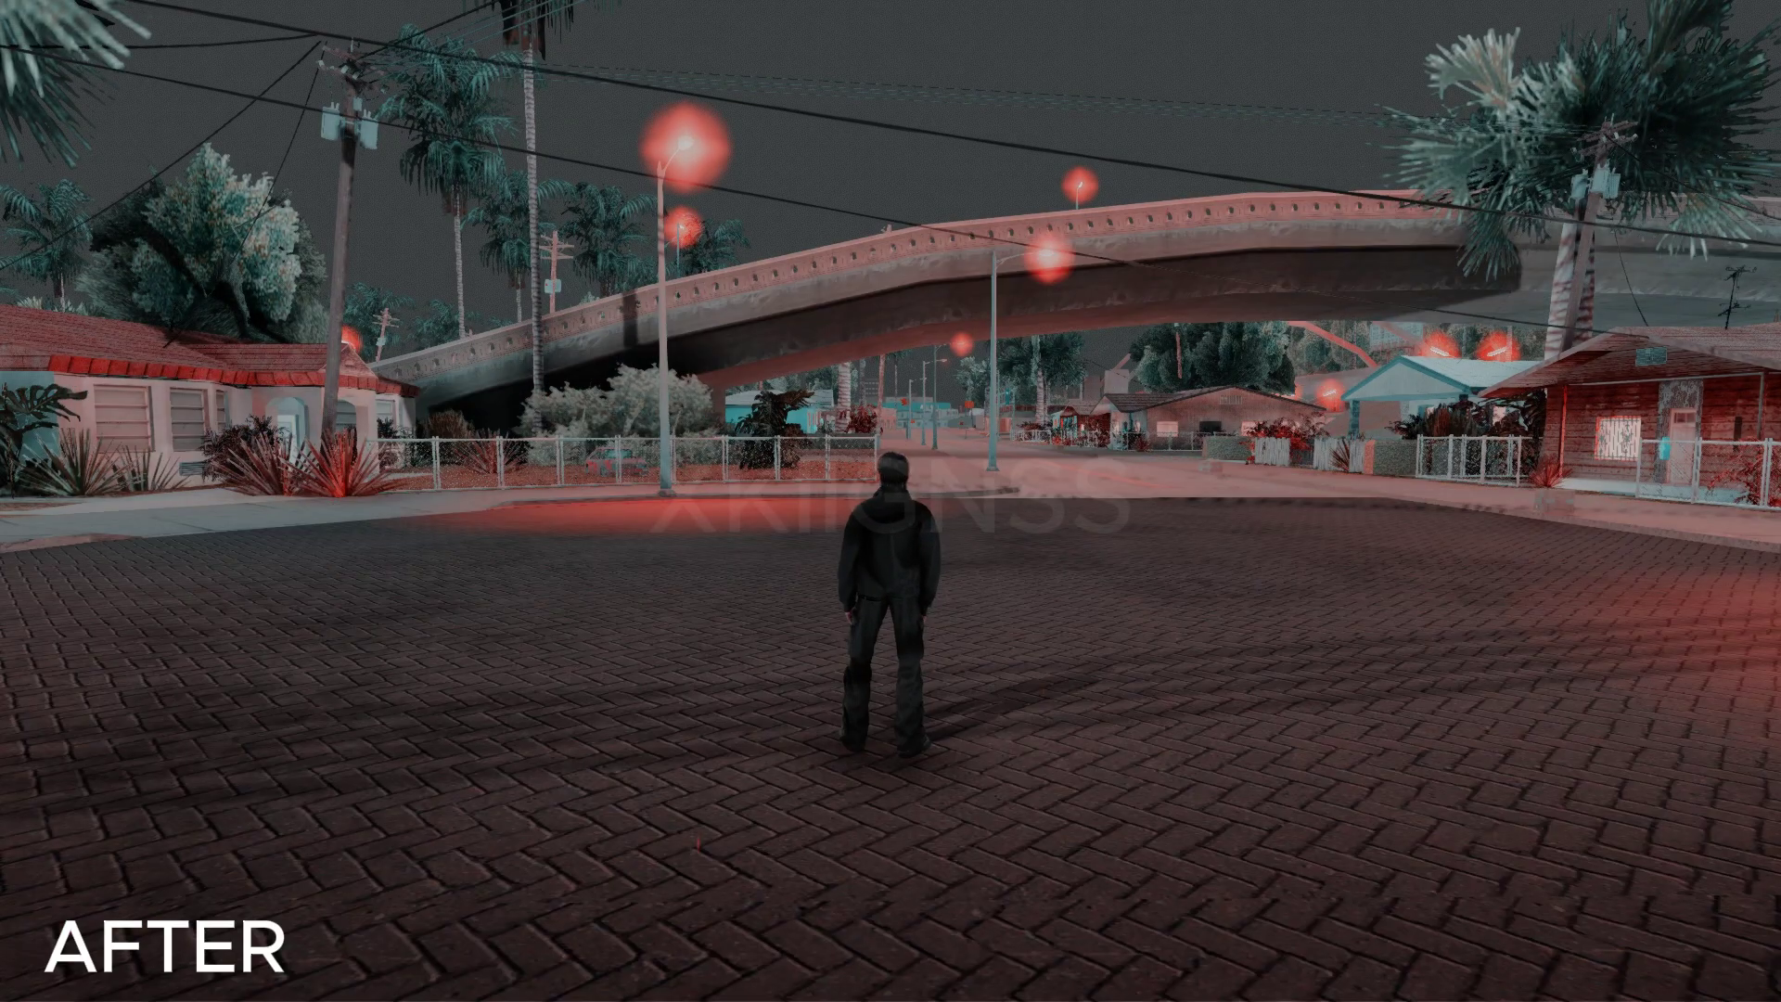
{"action": "key", "text": "w"}
{"action": "key", "text": "w"}
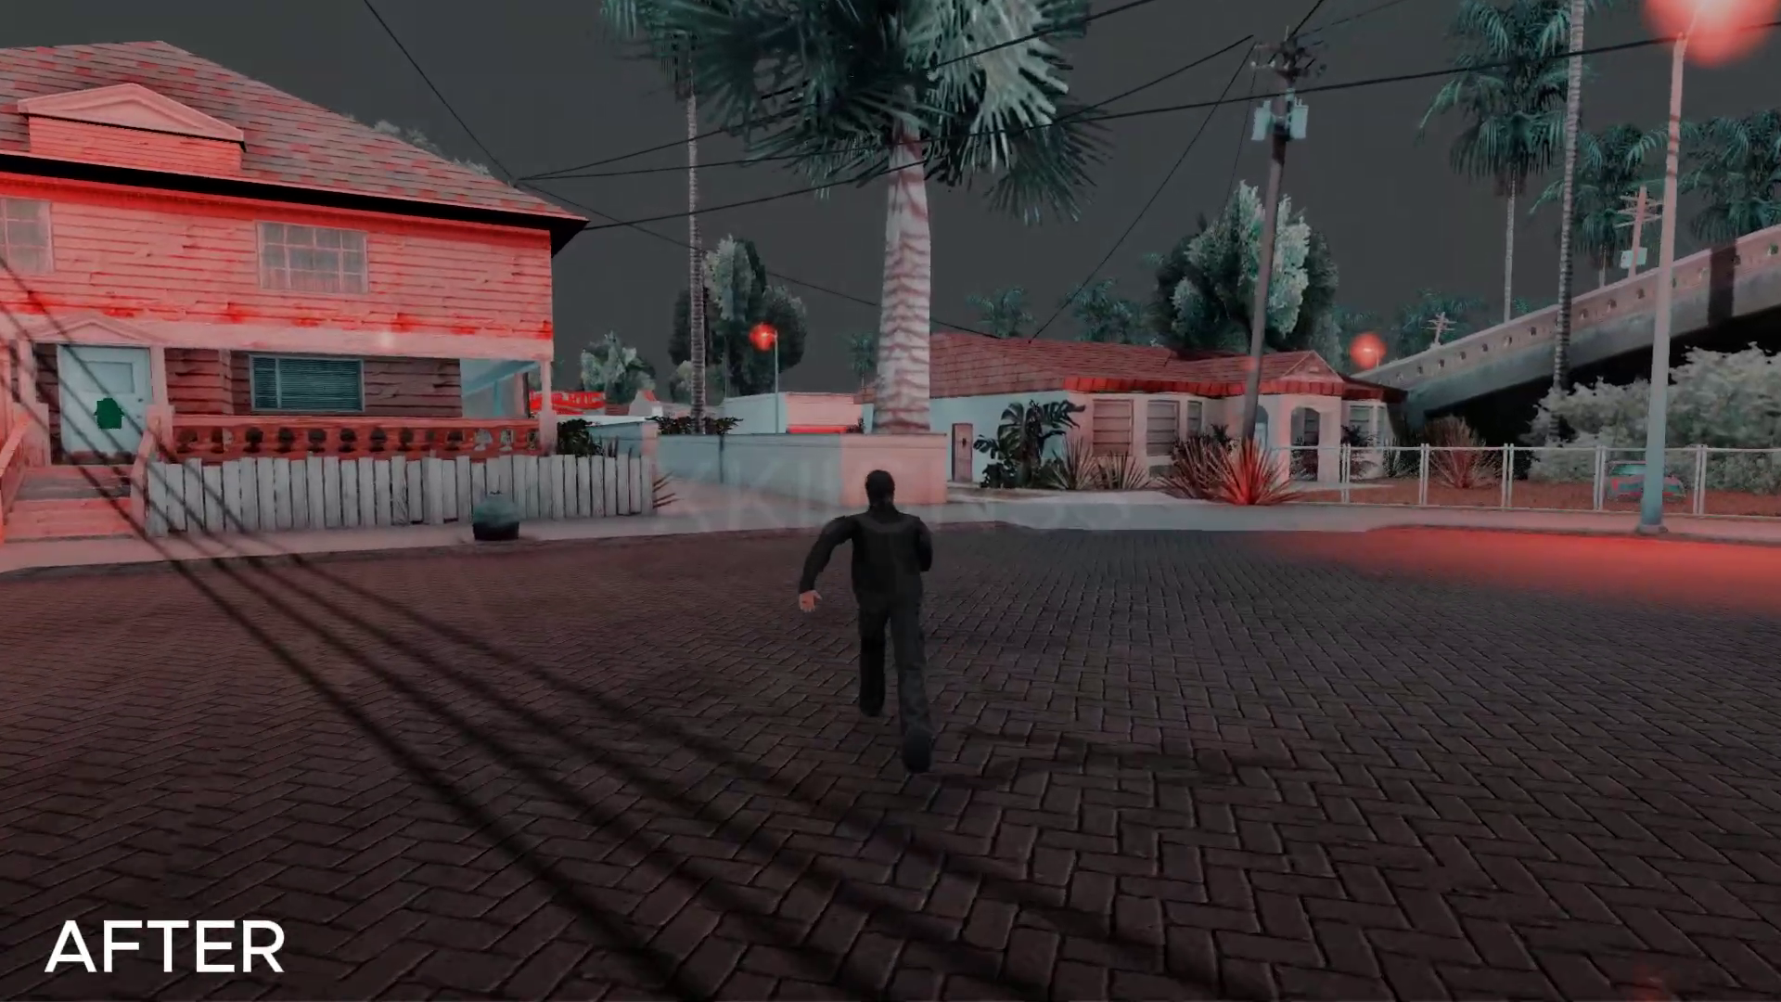
{"action": "key", "text": "w"}
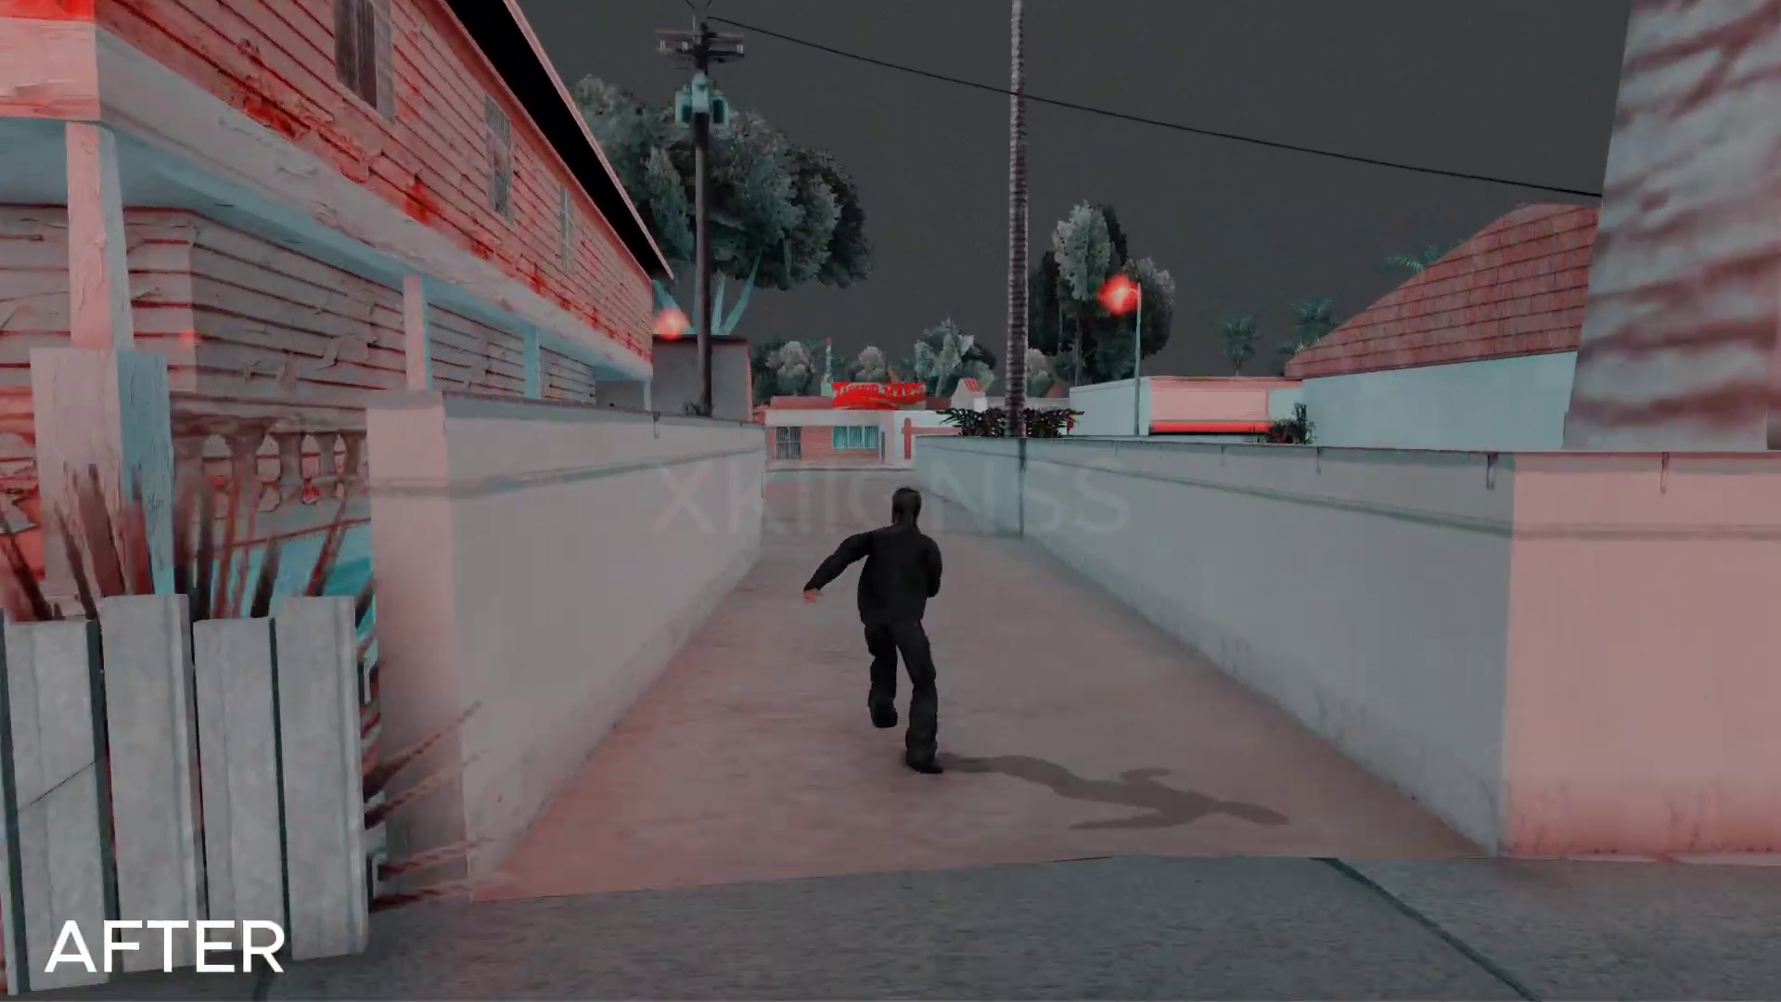
{"action": "key", "text": "w"}
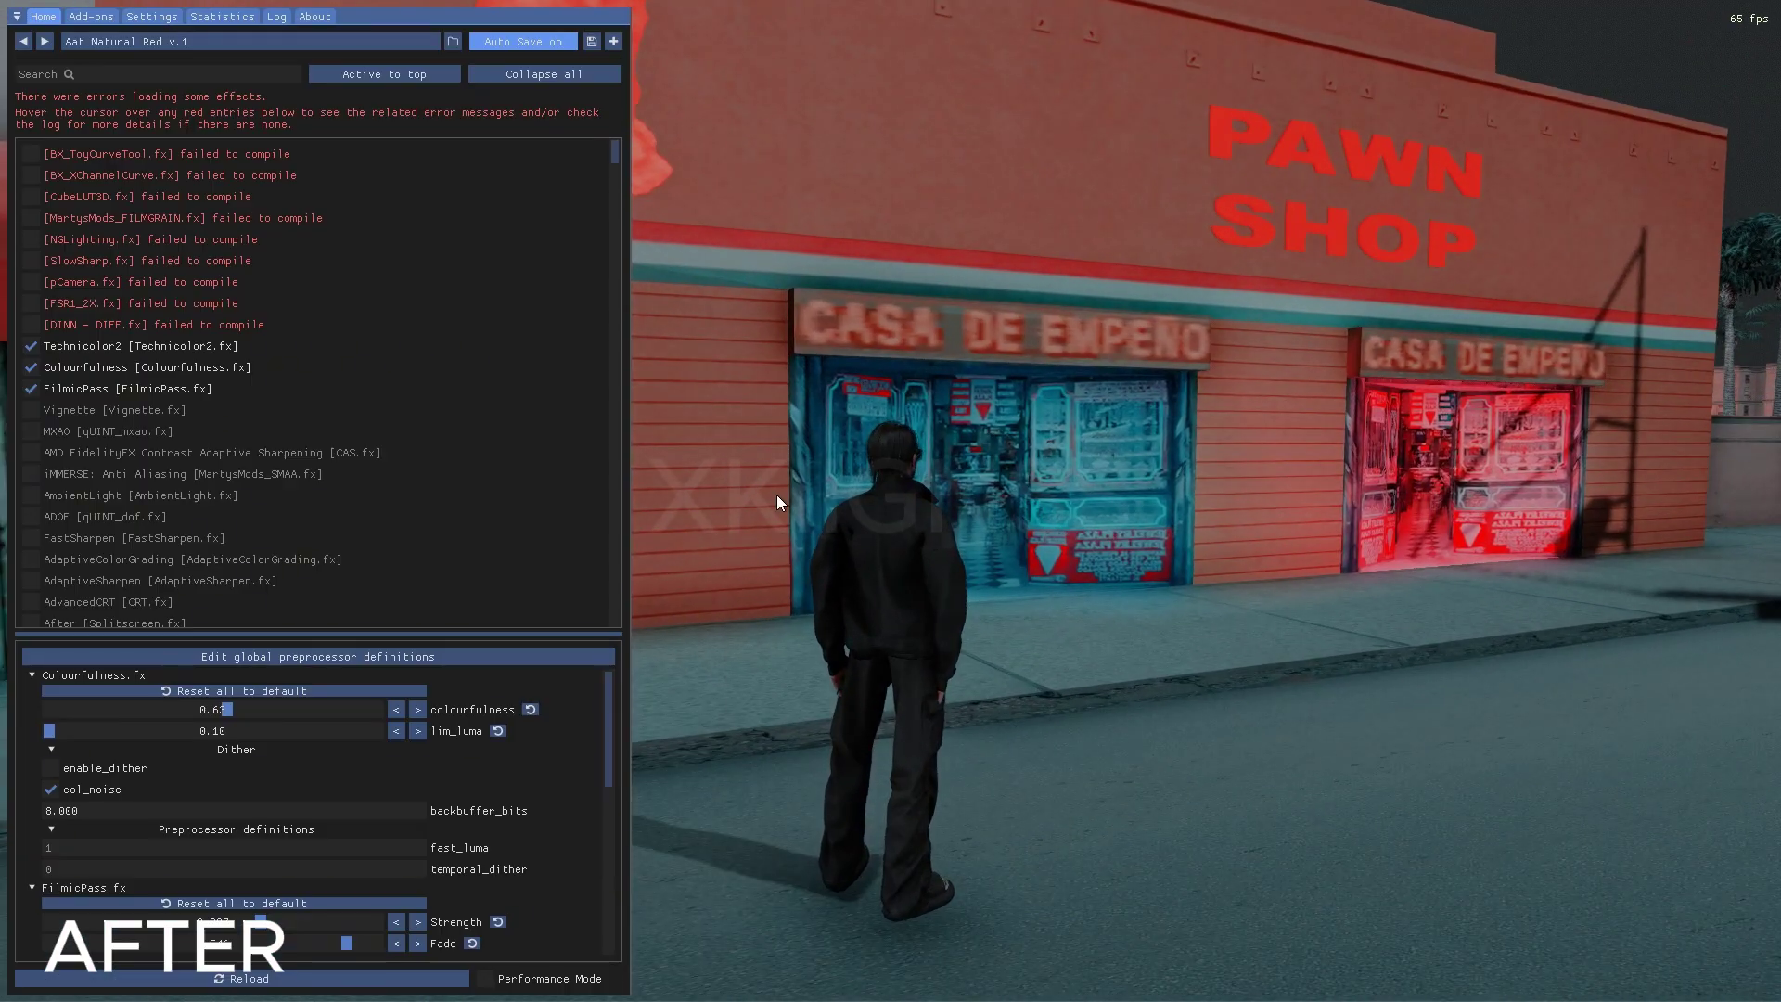
Disable Technicolor2, Colourfulness and FilmicPass in ReShade, and enable CAS sharpening.
{"action": "left_click", "coordinate": [31, 349]}
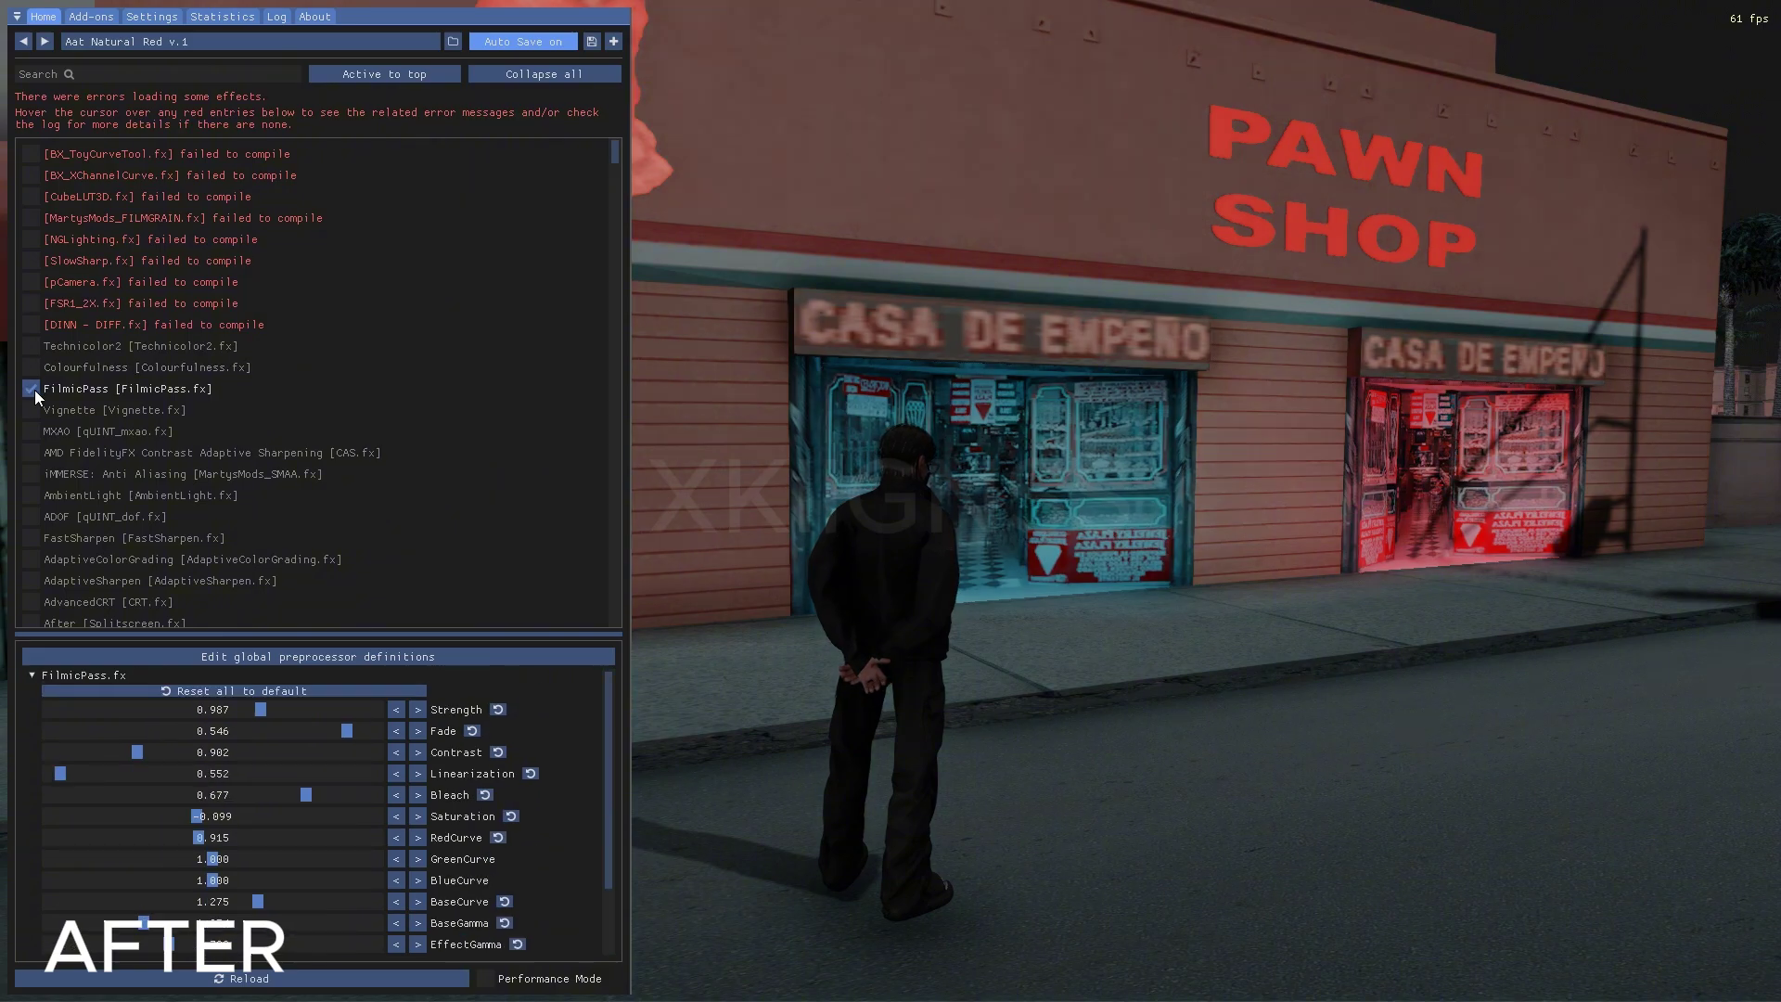
{"action": "left_click", "coordinate": [32, 389]}
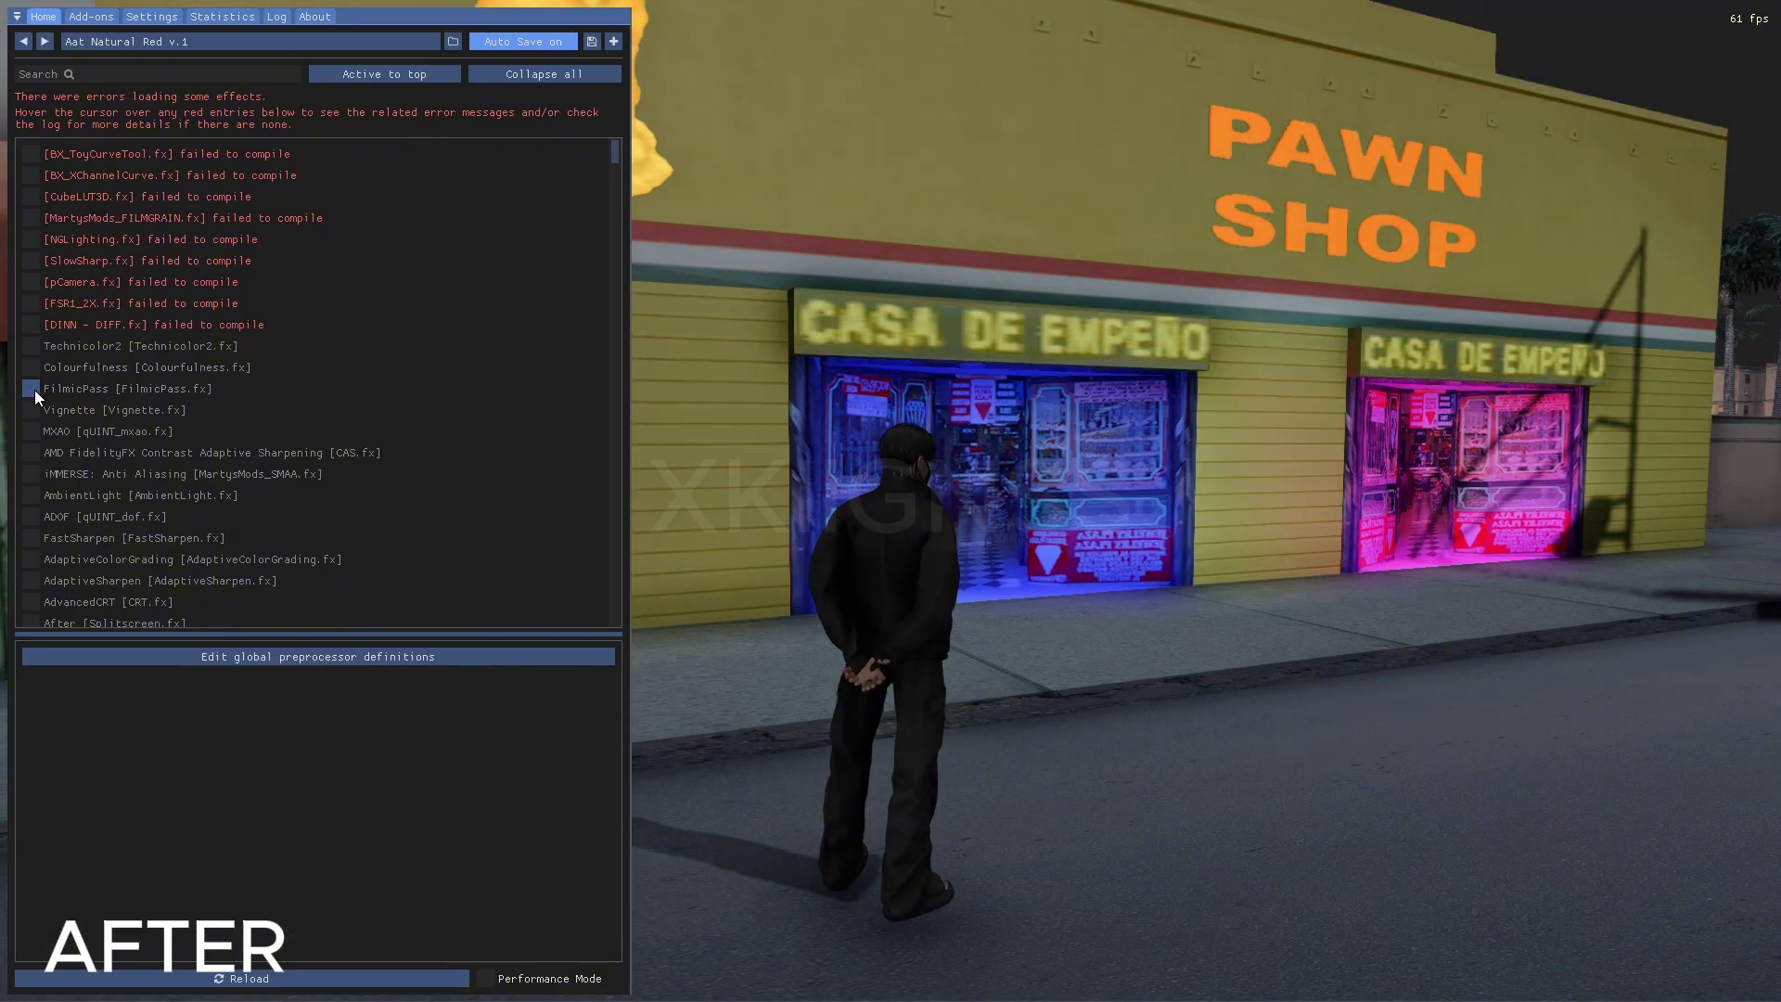
{"action": "left_click", "coordinate": [173, 453]}
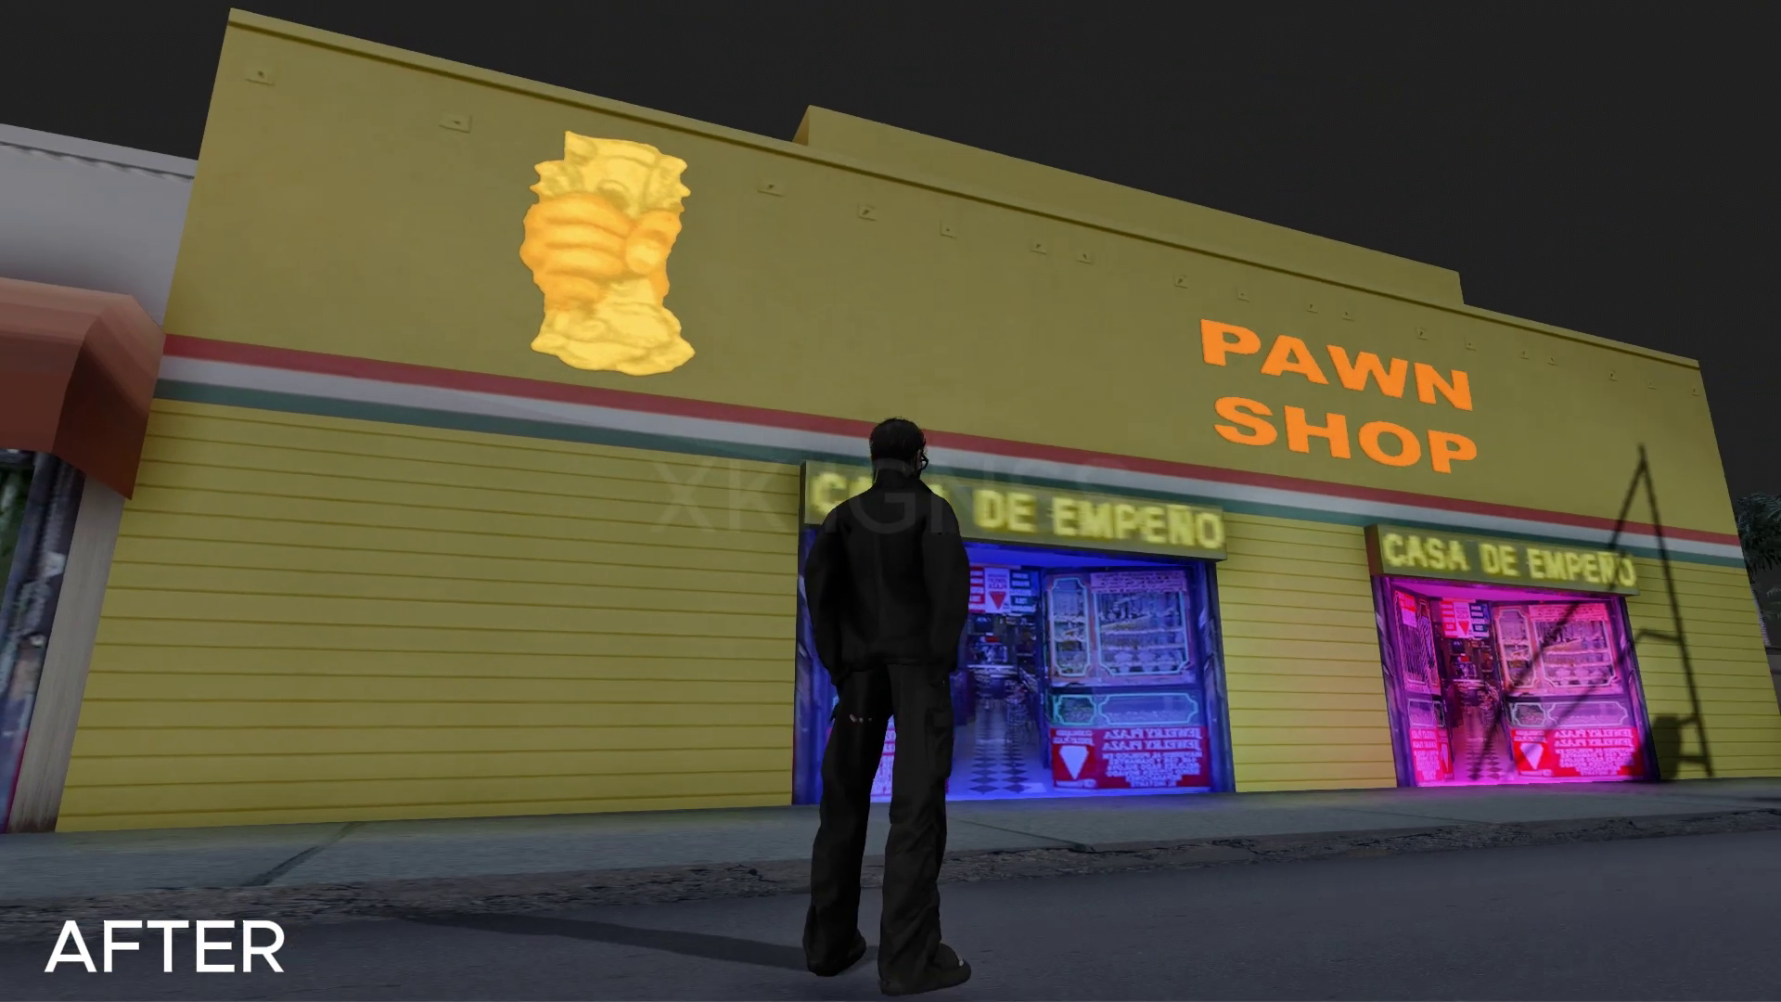